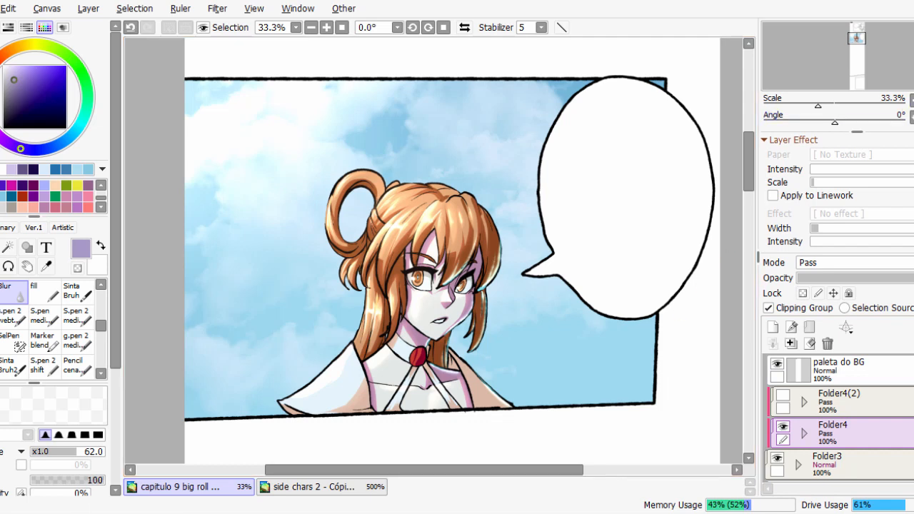
Show the rough sketch on Layer16 and look over the panels along the comic page.
{"action": "key", "text": "Home"}
{"action": "scroll", "coordinate": [839, 420], "scroll_direction": "down", "scroll_amount": 5}
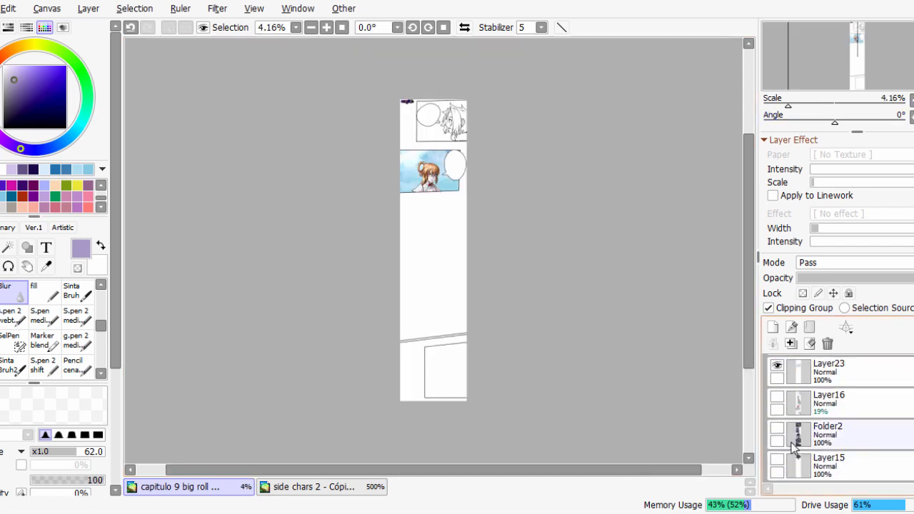
{"action": "left_click", "coordinate": [777, 401]}
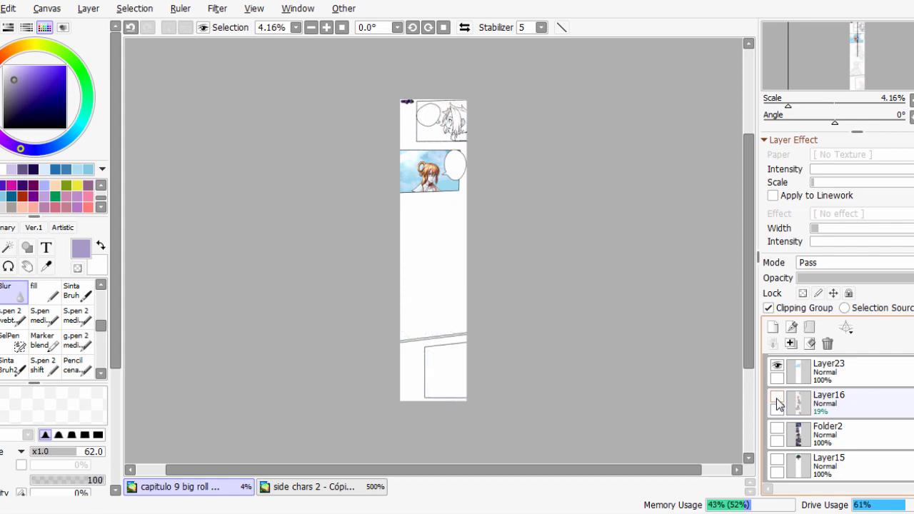
{"action": "scroll", "coordinate": [611, 330], "scroll_direction": "up", "scroll_amount": 4}
{"action": "left_click_drag", "start_coordinate": [609, 143], "coordinate": [623, 423]}
{"action": "left_click_drag", "start_coordinate": [623, 100], "coordinate": [627, 216]}
{"action": "scroll", "coordinate": [691, 386], "scroll_direction": "down", "scroll_amount": 2}
{"action": "left_click_drag", "start_coordinate": [690, 386], "coordinate": [690, 271]}
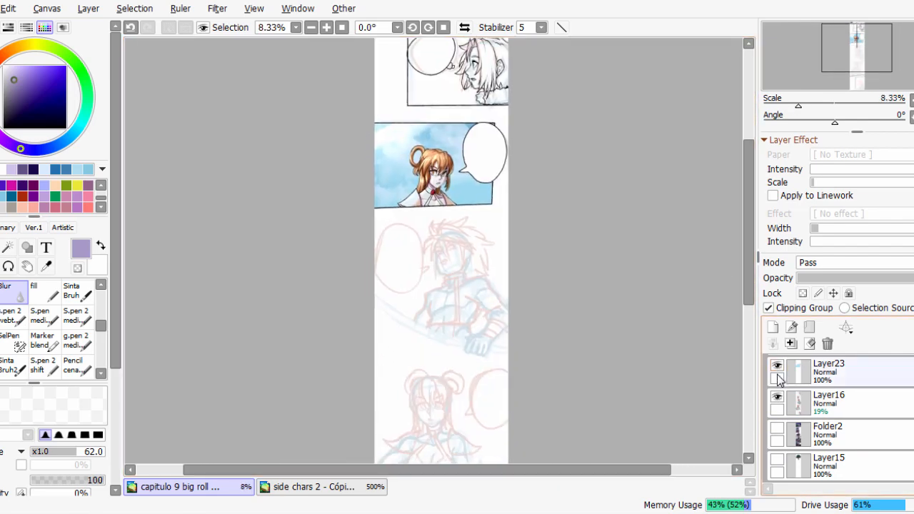
Compare the page with and without the Layer16 sketch, leaving the sketch hidden.
{"action": "left_click", "coordinate": [777, 401]}
{"action": "left_click", "coordinate": [778, 401]}
{"action": "left_click", "coordinate": [777, 399]}
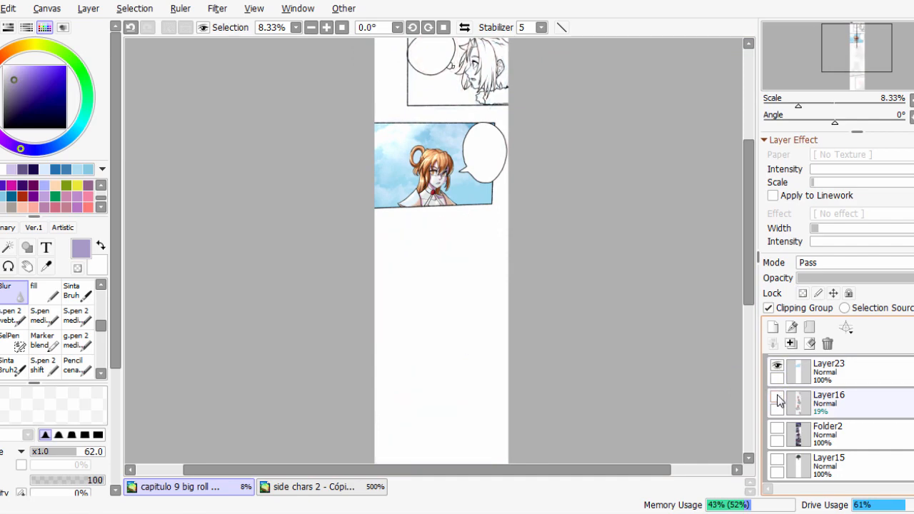
{"action": "left_click", "coordinate": [778, 398]}
{"action": "left_click", "coordinate": [777, 398]}
View the finished panels in Folder2, hide them again, and return to the orange-haired character's panel.
{"action": "left_click", "coordinate": [777, 428]}
{"action": "left_click_drag", "start_coordinate": [546, 203], "coordinate": [570, 349]}
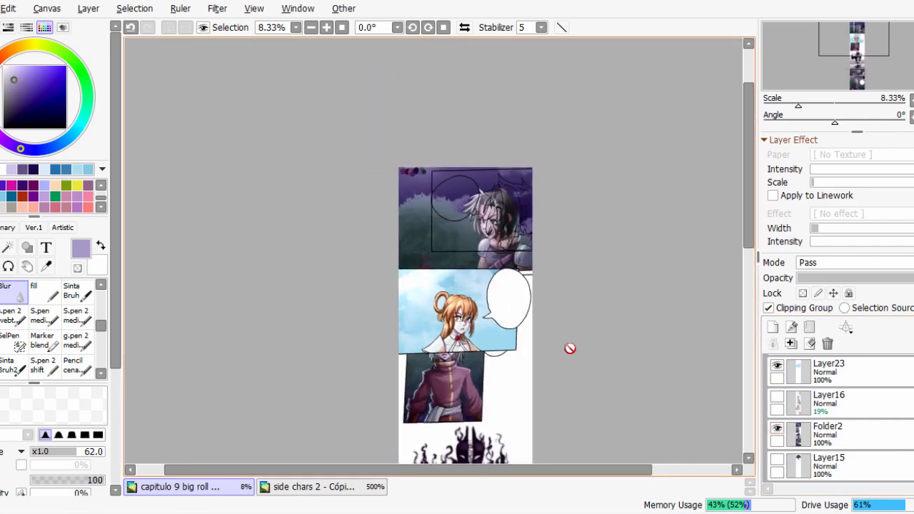
{"action": "scroll", "coordinate": [569, 349], "scroll_direction": "up", "scroll_amount": 1}
{"action": "left_click", "coordinate": [777, 428]}
{"action": "scroll", "coordinate": [779, 407], "scroll_direction": "up", "scroll_amount": 1}
{"action": "scroll", "coordinate": [447, 337], "scroll_direction": "up", "scroll_amount": 3}
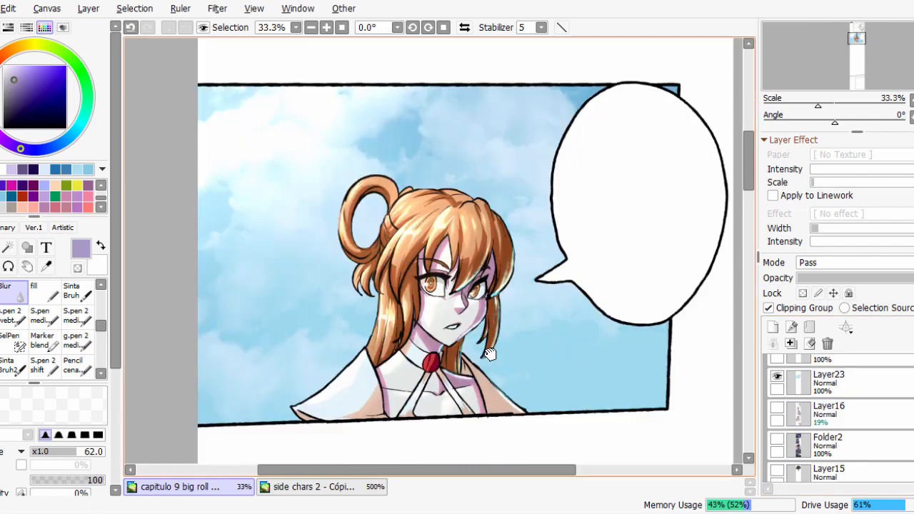
{"action": "left_click_drag", "start_coordinate": [489, 354], "coordinate": [467, 338]}
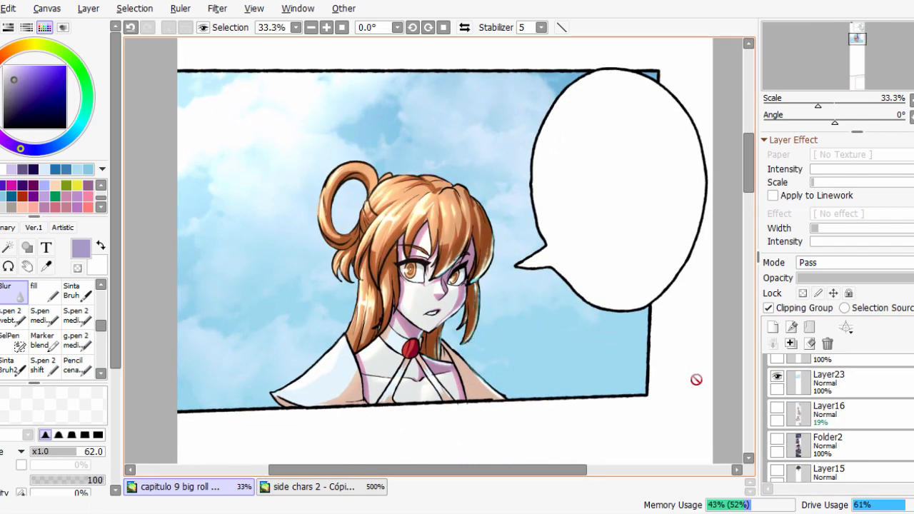
{"action": "scroll", "coordinate": [839, 418], "scroll_direction": "up", "scroll_amount": 2}
{"action": "scroll", "coordinate": [840, 418], "scroll_direction": "down", "scroll_amount": 1}
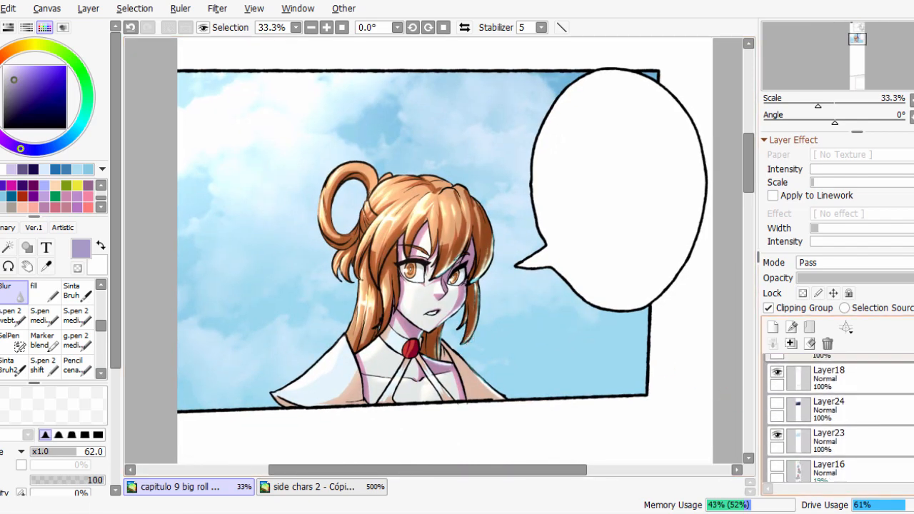
{"action": "scroll", "coordinate": [839, 418], "scroll_direction": "up", "scroll_amount": 1}
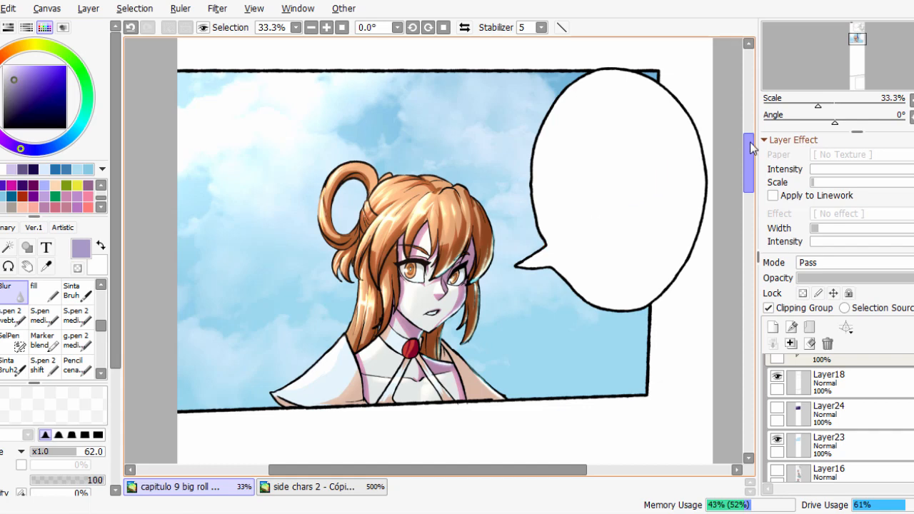
{"action": "mouse_move", "coordinate": [748, 139]}
{"action": "left_mouse_down"}
{"action": "mouse_move", "coordinate": [748, 188]}
{"action": "mouse_move", "coordinate": [749, 138]}
{"action": "left_mouse_up"}
{"action": "mouse_move", "coordinate": [28, 513]}
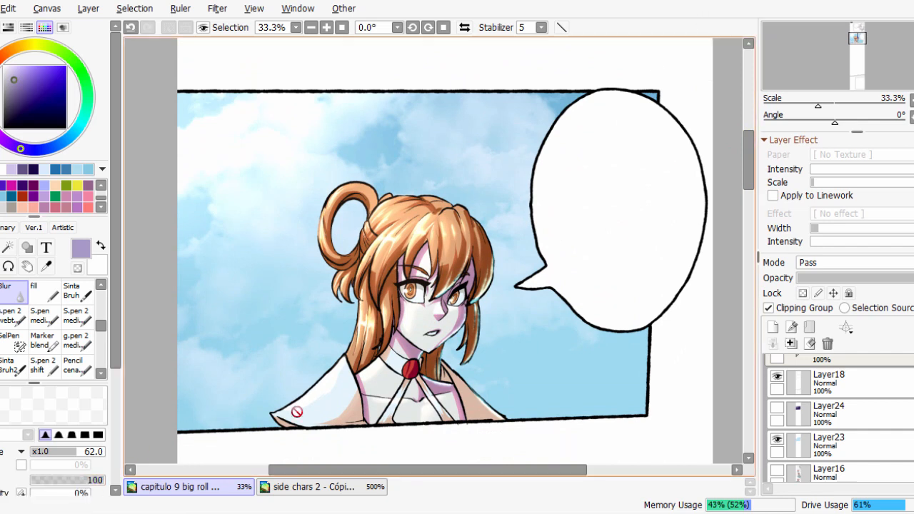
{"action": "mouse_move", "coordinate": [205, 513]}
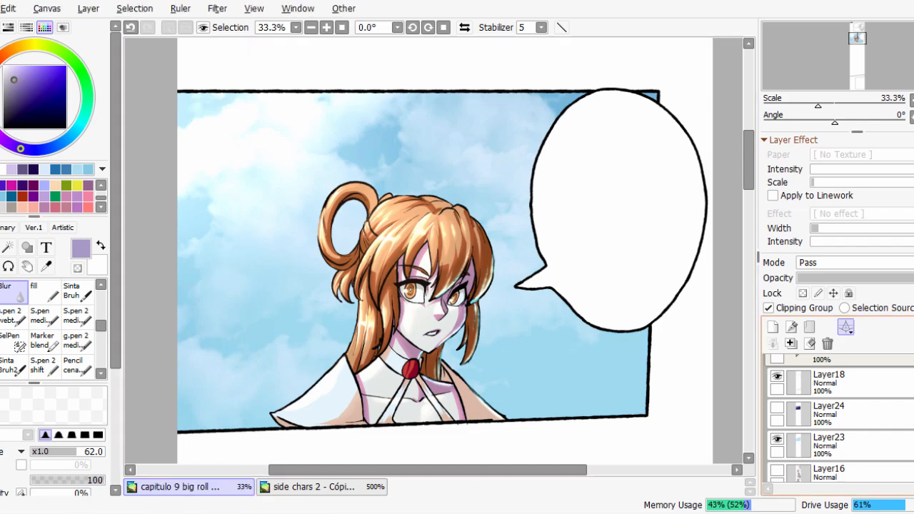
Show Folder2 and examine the silver-haired character's panel while comparing the artwork with Folder3 hidden and shown.
{"action": "scroll", "coordinate": [783, 437], "scroll_direction": "down", "scroll_amount": 2}
{"action": "left_click", "coordinate": [778, 430]}
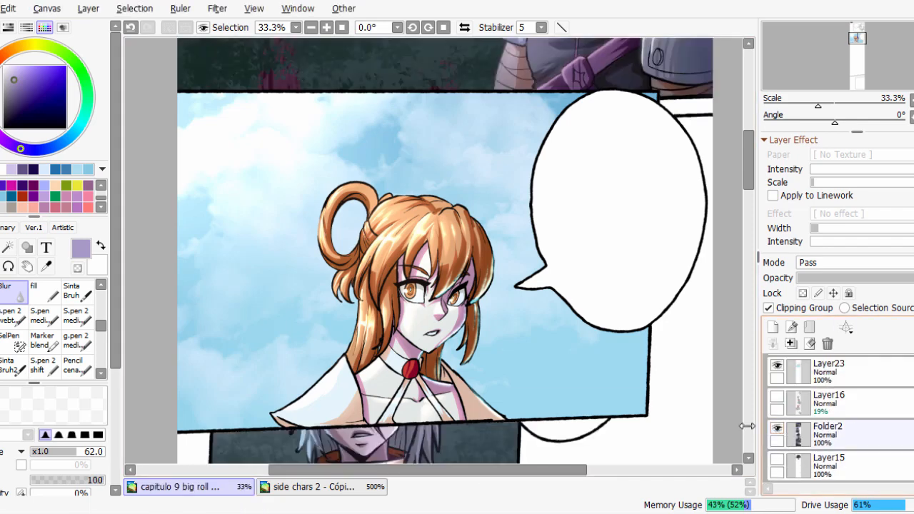
{"action": "left_click_drag", "start_coordinate": [640, 443], "coordinate": [655, 183]}
{"action": "scroll", "coordinate": [839, 421], "scroll_direction": "up", "scroll_amount": 4}
{"action": "scroll", "coordinate": [840, 422], "scroll_direction": "up", "scroll_amount": 2}
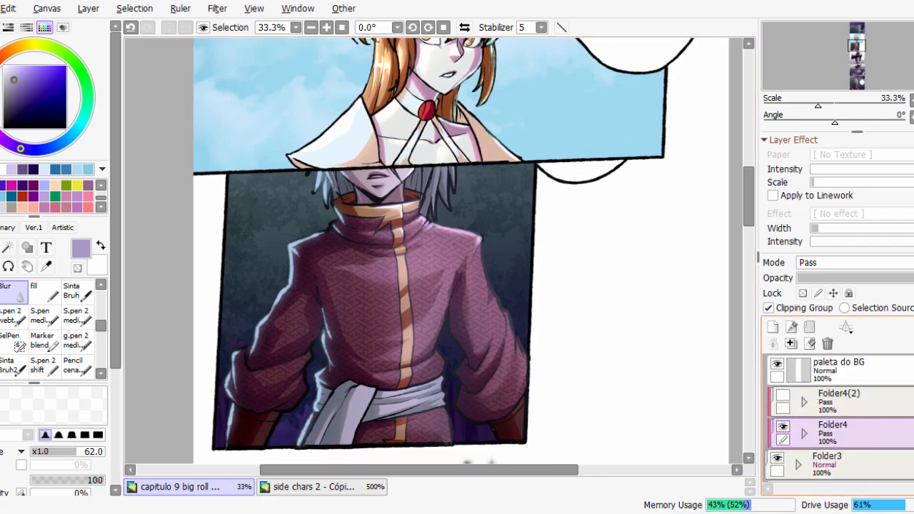
{"action": "left_click", "coordinate": [778, 461]}
{"action": "left_click", "coordinate": [778, 461]}
{"action": "left_click", "coordinate": [777, 461]}
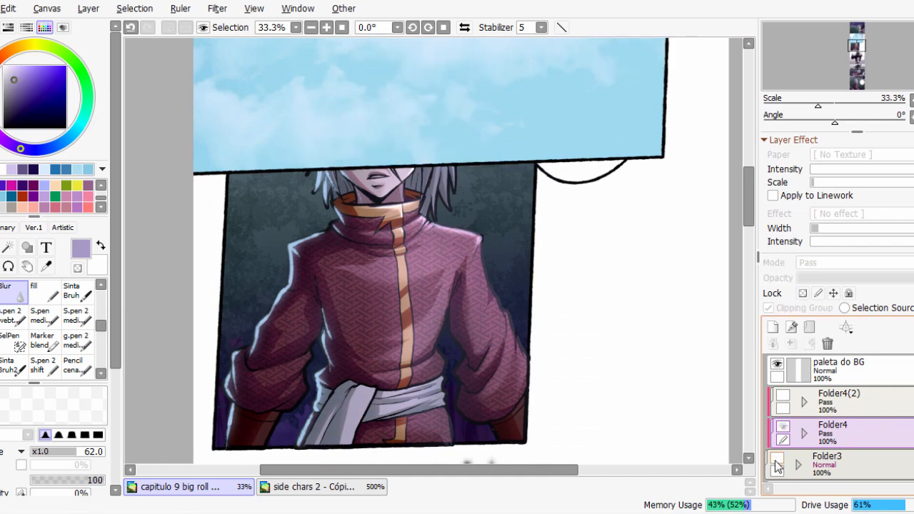
{"action": "left_click", "coordinate": [777, 462]}
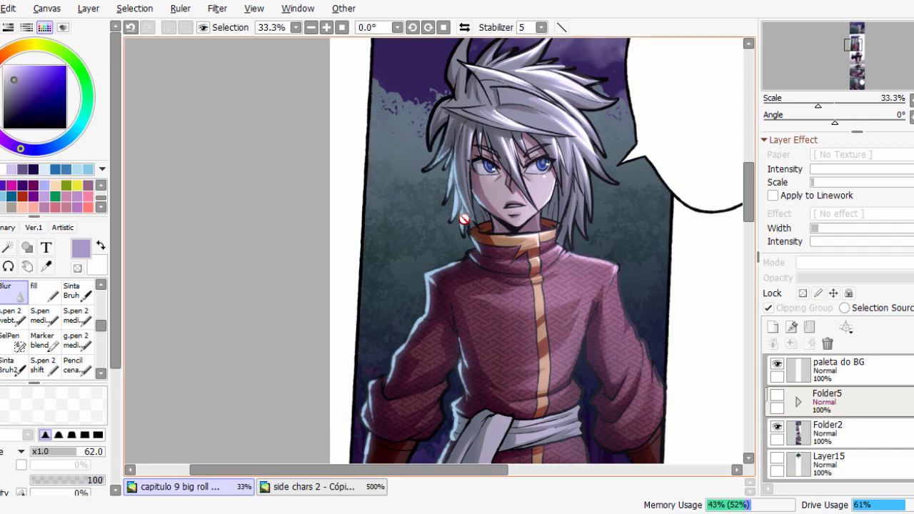
Switch to Windows Photo Viewer to compare the "capitulo 9 big roll 4" image with the canvas, and close it.
{"action": "left_click", "coordinate": [154, 500]}
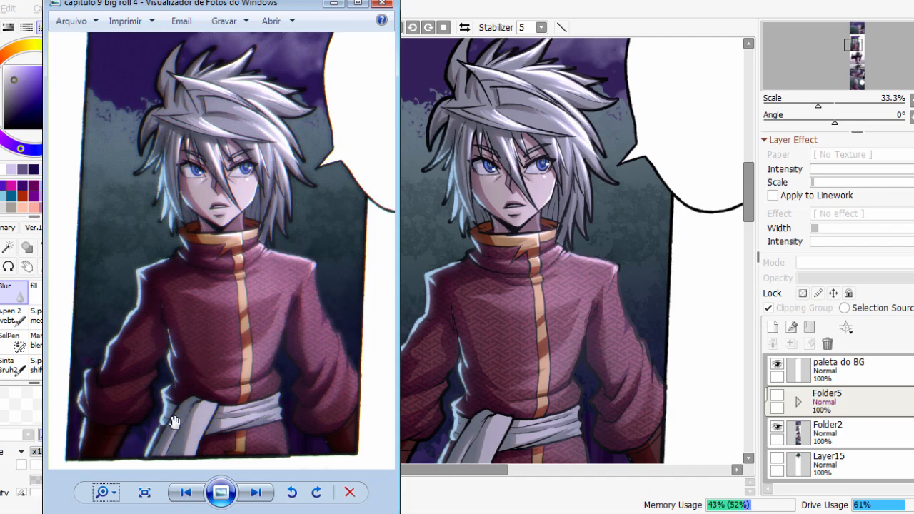
{"action": "left_click", "coordinate": [388, 3]}
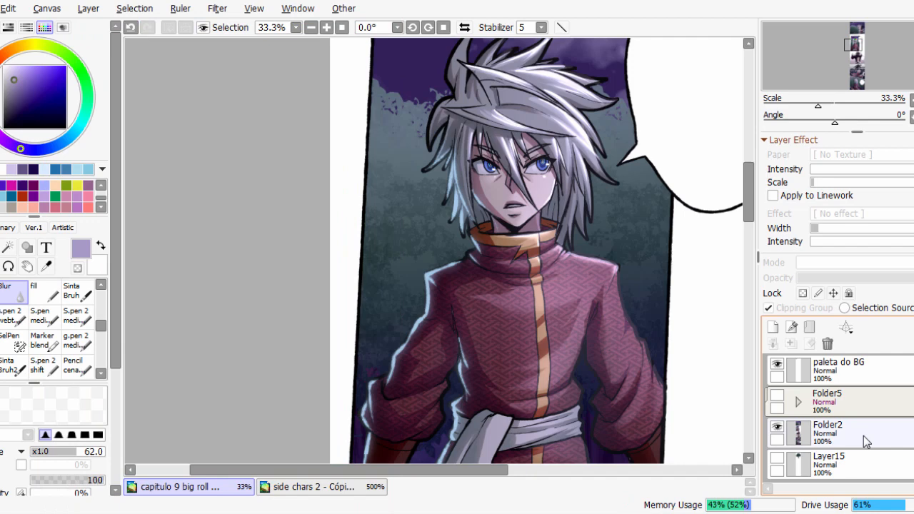
Hide Folder2, show and expand Folder5, and select Layer23 inside it.
{"action": "left_click", "coordinate": [778, 427]}
{"action": "left_click", "coordinate": [778, 395]}
{"action": "left_click_drag", "start_coordinate": [649, 192], "coordinate": [521, 375]}
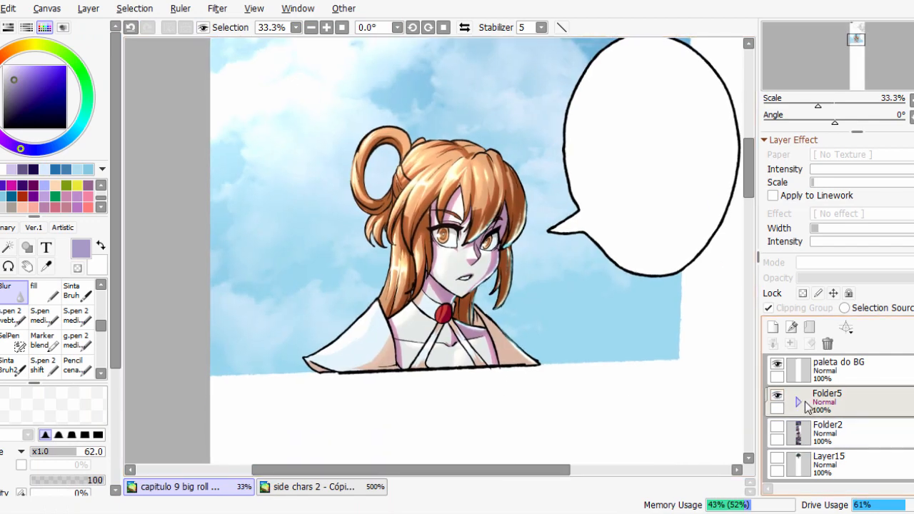
{"action": "left_click", "coordinate": [798, 402]}
{"action": "scroll", "coordinate": [828, 415], "scroll_direction": "down", "scroll_amount": 2}
{"action": "left_click", "coordinate": [850, 414]}
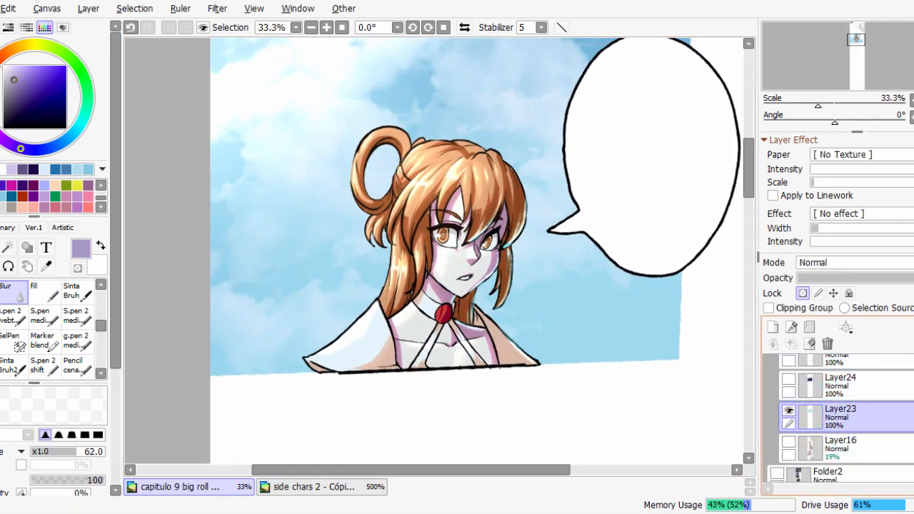
Show the black panel border on Layer18 around the sky panel.
{"action": "scroll", "coordinate": [843, 418], "scroll_direction": "up", "scroll_amount": 2}
{"action": "left_click", "coordinate": [788, 401]}
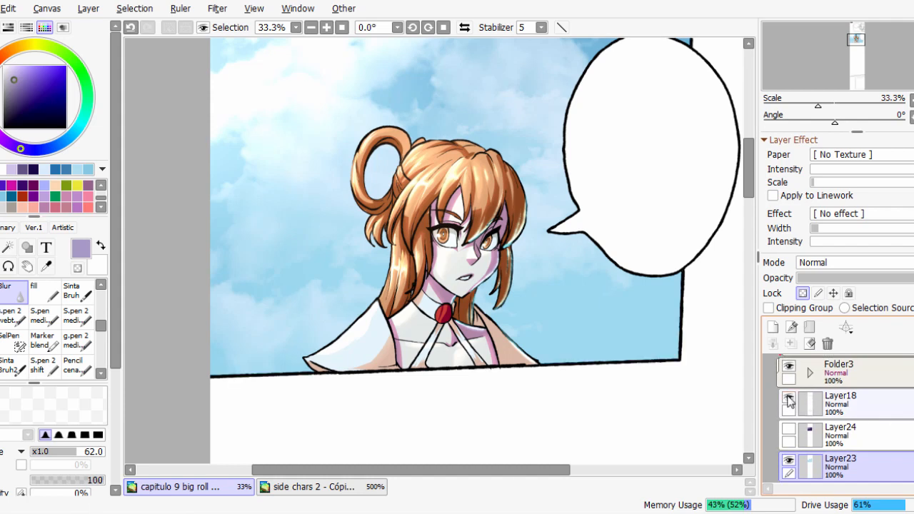
{"action": "left_click", "coordinate": [788, 401]}
{"action": "left_click", "coordinate": [788, 401]}
{"action": "left_click_drag", "start_coordinate": [556, 350], "coordinate": [554, 382]}
{"action": "scroll", "coordinate": [847, 418], "scroll_direction": "up", "scroll_amount": 2}
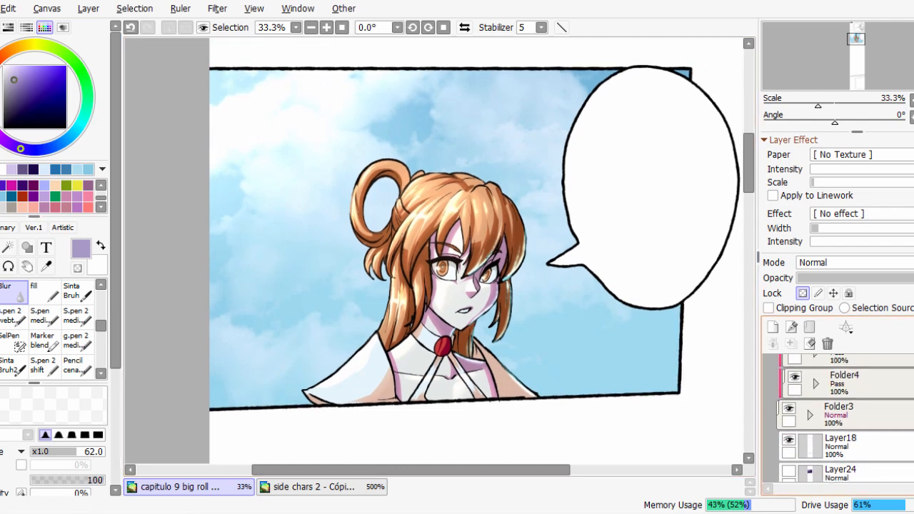
{"action": "scroll", "coordinate": [843, 418], "scroll_direction": "down", "scroll_amount": 1}
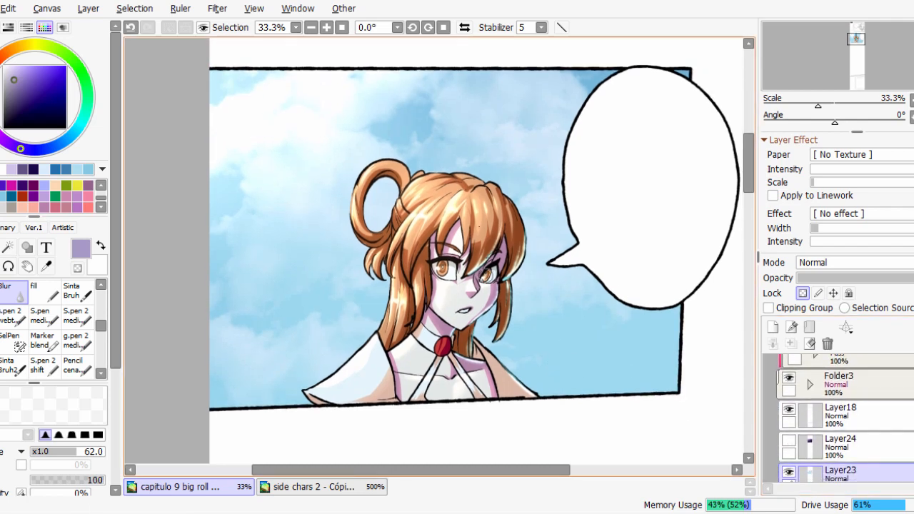
{"action": "scroll", "coordinate": [843, 418], "scroll_direction": "up", "scroll_amount": 2}
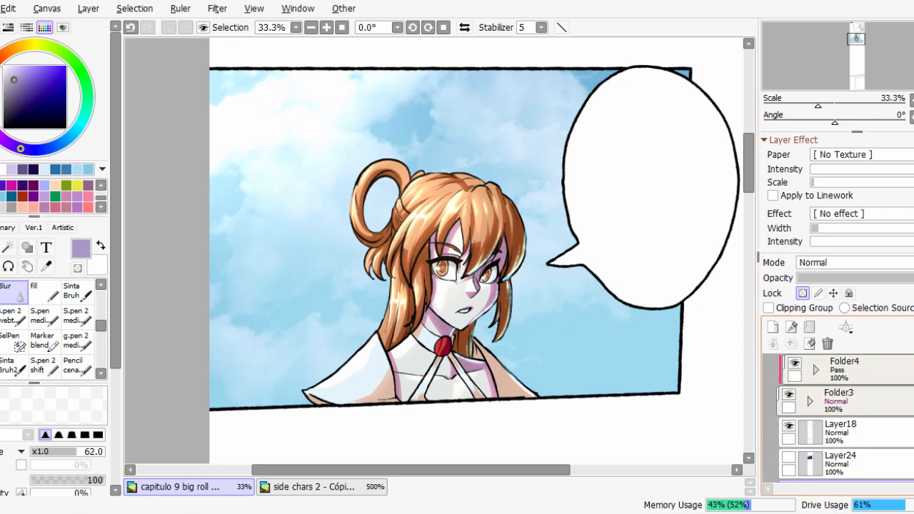
Preview the night version by swapping Folder4 for Folder4(2) and briefly showing the purple sky on Layer24.
{"action": "left_click", "coordinate": [795, 406]}
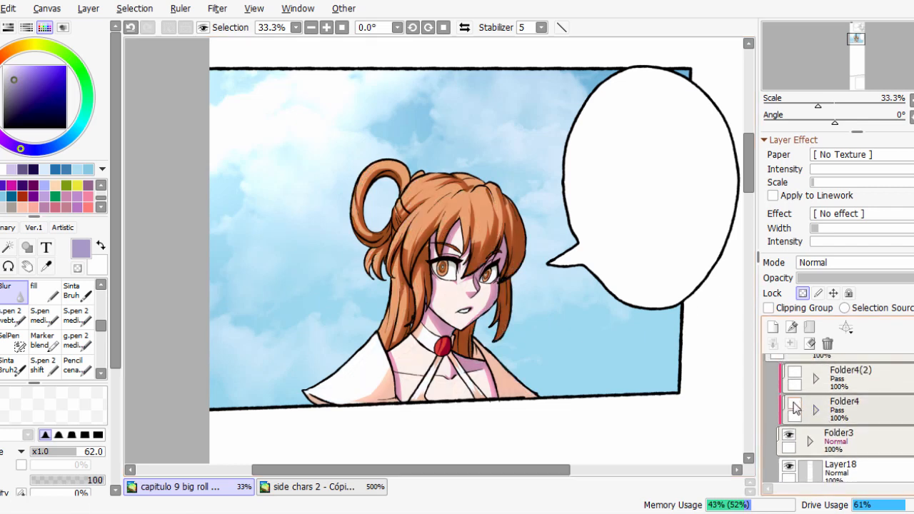
{"action": "left_click", "coordinate": [795, 373]}
{"action": "scroll", "coordinate": [843, 407], "scroll_direction": "down", "scroll_amount": 3}
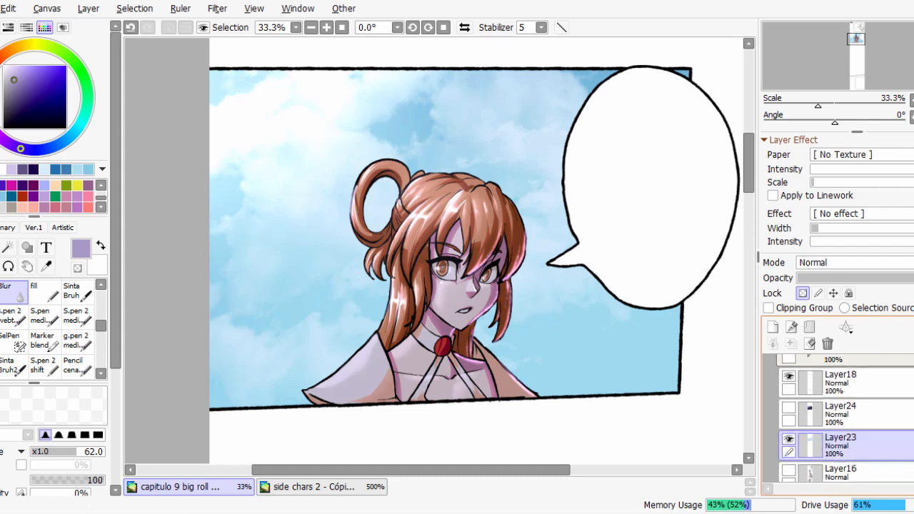
{"action": "left_click", "coordinate": [789, 406]}
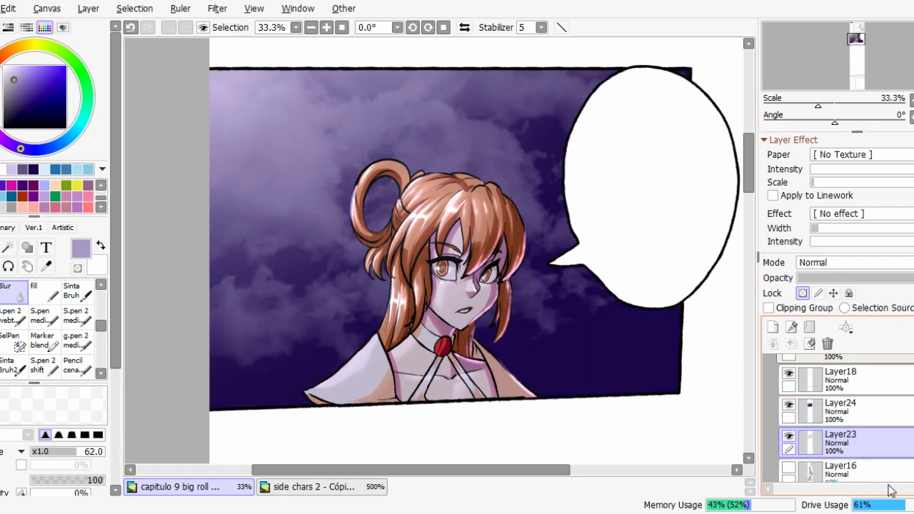
{"action": "left_click", "coordinate": [790, 405]}
Restore the daytime lighting by hiding Folder4(2) and showing Folder4.
{"action": "scroll", "coordinate": [843, 415], "scroll_direction": "up", "scroll_amount": 2}
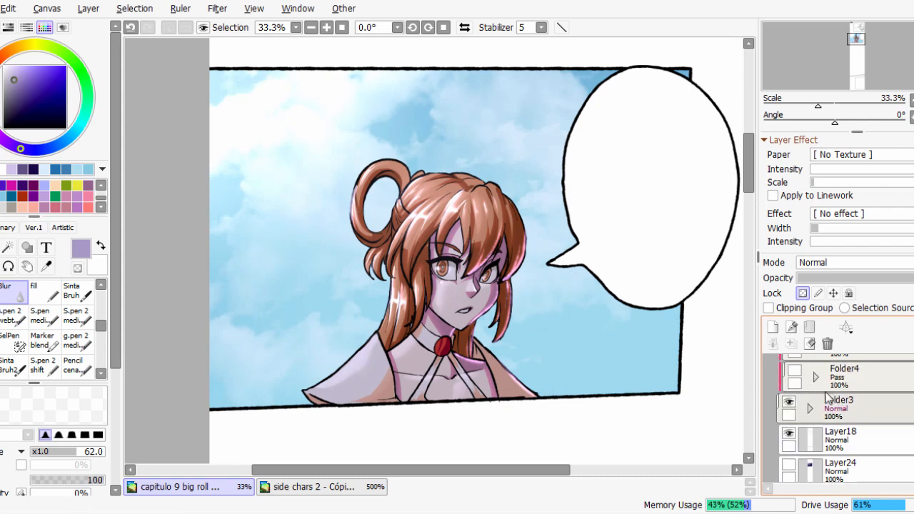
{"action": "scroll", "coordinate": [843, 418], "scroll_direction": "down", "scroll_amount": 2}
{"action": "scroll", "coordinate": [843, 418], "scroll_direction": "up", "scroll_amount": 4}
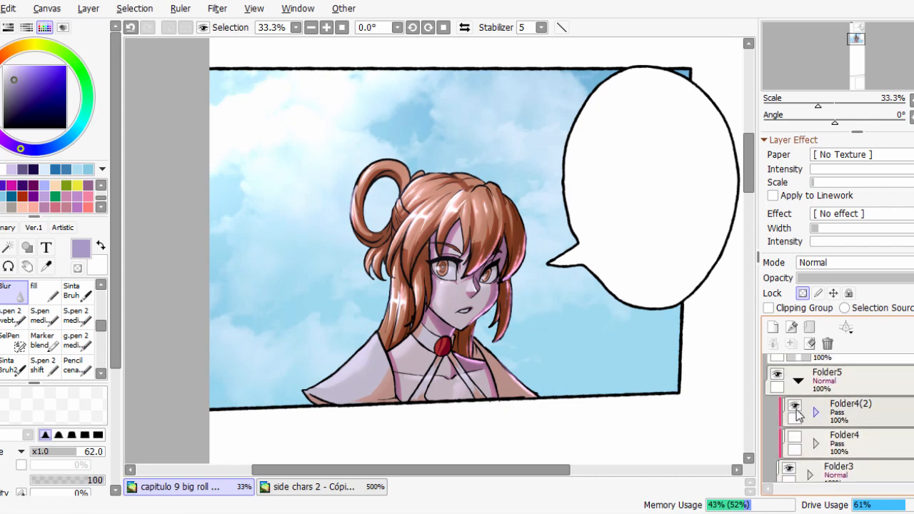
{"action": "left_click", "coordinate": [796, 407]}
{"action": "left_click", "coordinate": [795, 435]}
{"action": "left_click_drag", "start_coordinate": [617, 408], "coordinate": [625, 377]}
{"action": "scroll", "coordinate": [857, 443], "scroll_direction": "down", "scroll_amount": 1}
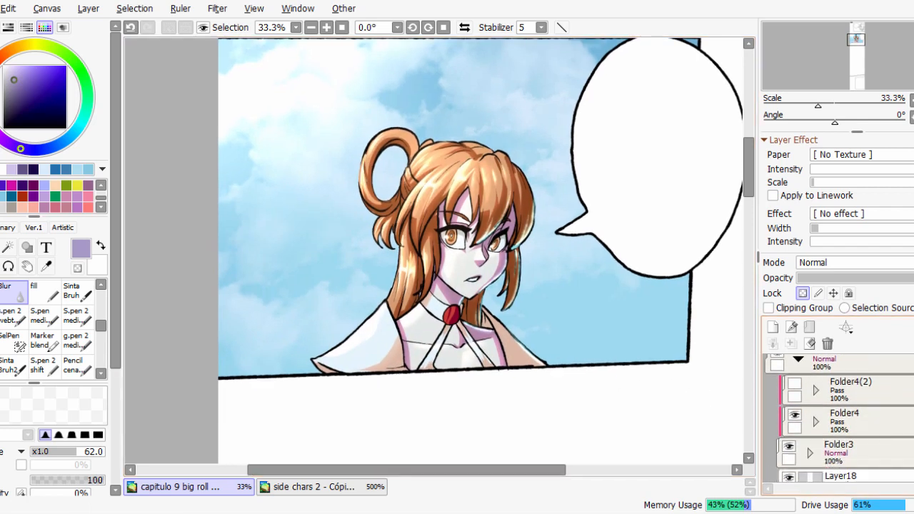
Expand Folder4 and hide its lighting layers Layer26, Layer25 and Layer27.
{"action": "scroll", "coordinate": [859, 454], "scroll_direction": "up", "scroll_amount": 1}
{"action": "left_click", "coordinate": [816, 441]}
{"action": "scroll", "coordinate": [814, 415], "scroll_direction": "down", "scroll_amount": 2}
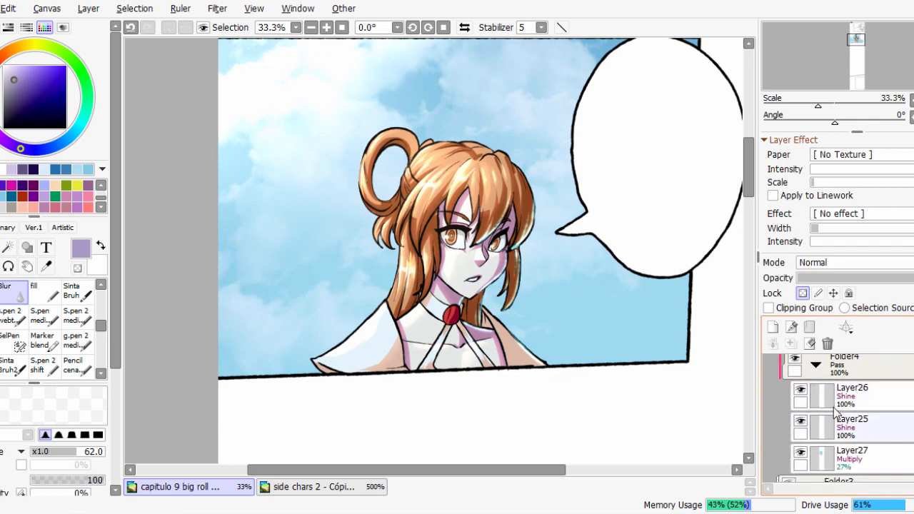
{"action": "left_click", "coordinate": [801, 395]}
{"action": "left_click", "coordinate": [801, 423]}
{"action": "left_click", "coordinate": [802, 455]}
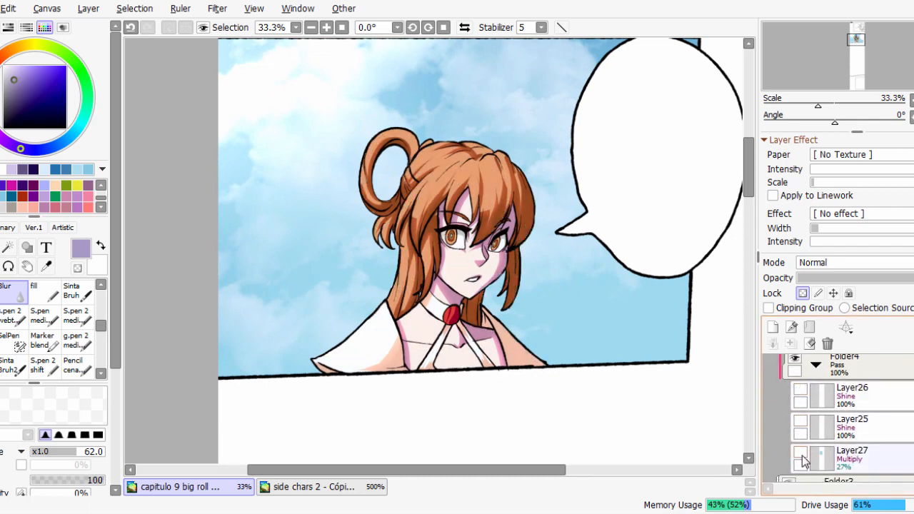
{"action": "left_click", "coordinate": [802, 454]}
{"action": "left_click", "coordinate": [802, 455]}
{"action": "scroll", "coordinate": [886, 400], "scroll_direction": "up", "scroll_amount": 1}
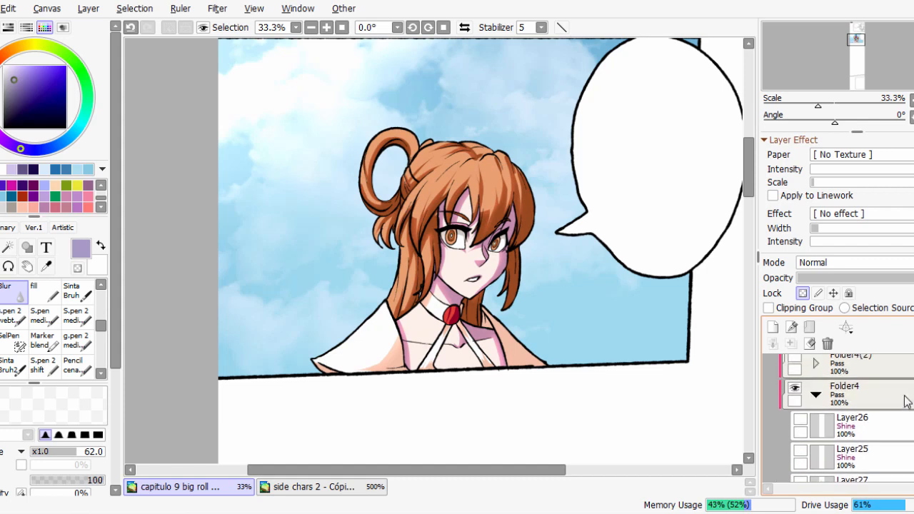
Collapse Folder4 and add a new layer clipped directly above Folder3.
{"action": "left_click", "coordinate": [835, 400]}
{"action": "left_click", "coordinate": [832, 397]}
{"action": "left_click", "coordinate": [817, 395]}
{"action": "left_click", "coordinate": [843, 427]}
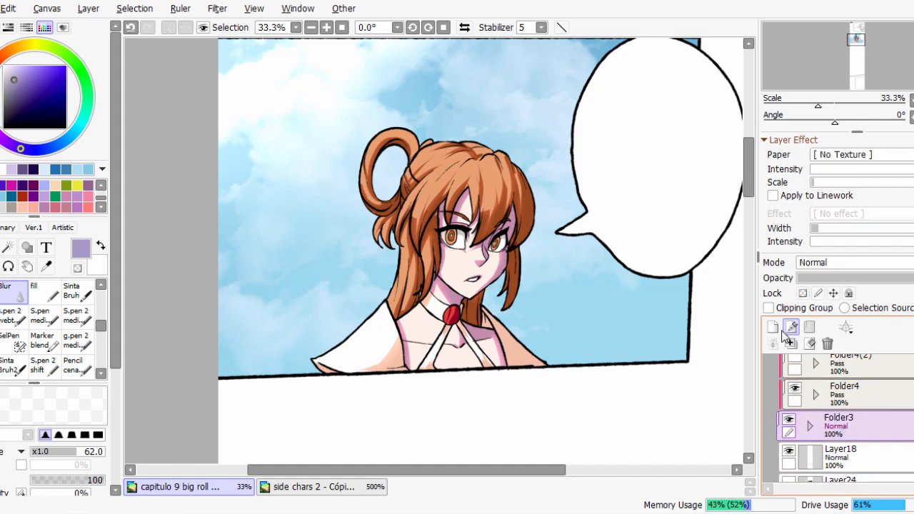
{"action": "left_click", "coordinate": [773, 327]}
Expand Folder3, hide the Shine layer Layer22, and toggle Layer21 off and on to check the base shading.
{"action": "scroll", "coordinate": [811, 407], "scroll_direction": "down", "scroll_amount": 1}
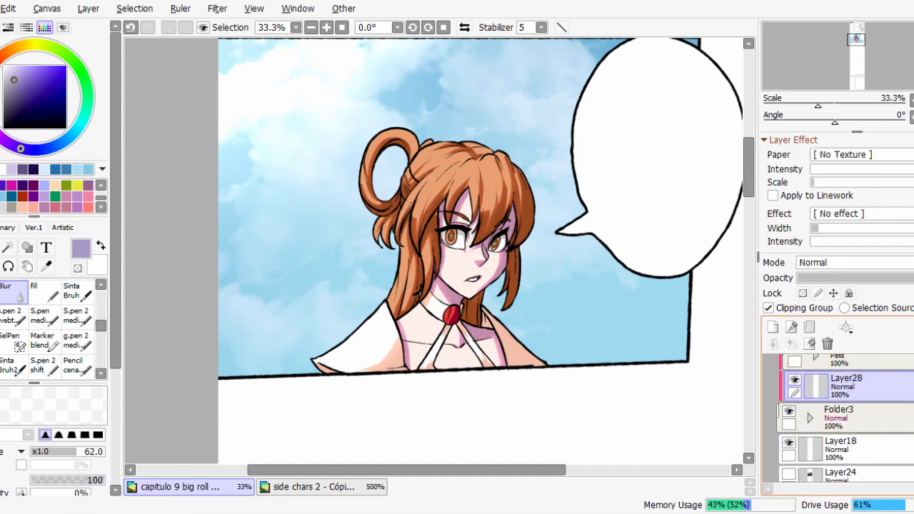
{"action": "left_click", "coordinate": [812, 418]}
{"action": "scroll", "coordinate": [811, 428], "scroll_direction": "down", "scroll_amount": 2}
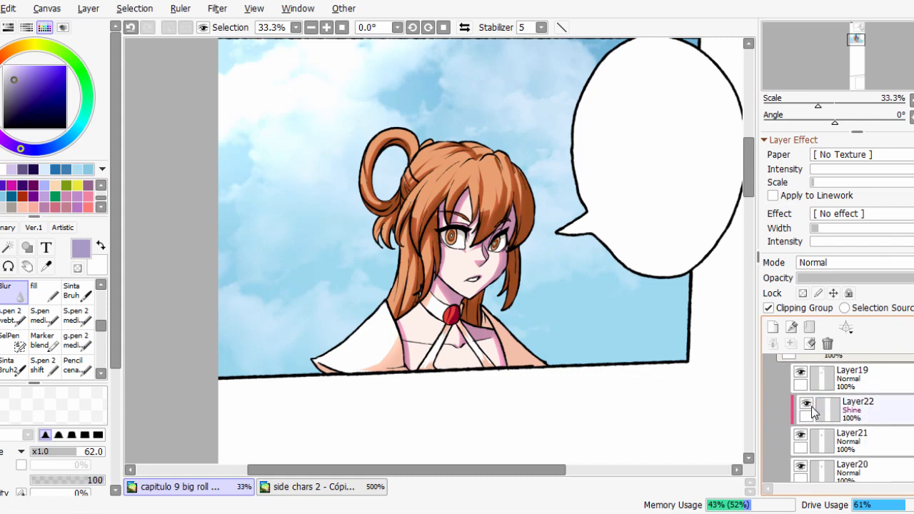
{"action": "left_click", "coordinate": [801, 435]}
{"action": "left_click", "coordinate": [801, 434]}
{"action": "left_click", "coordinate": [801, 435]}
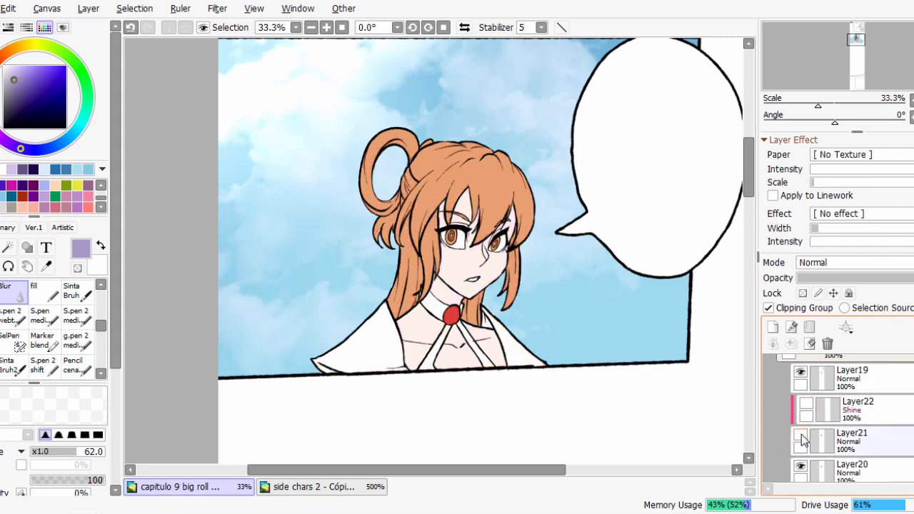
{"action": "left_click", "coordinate": [801, 434]}
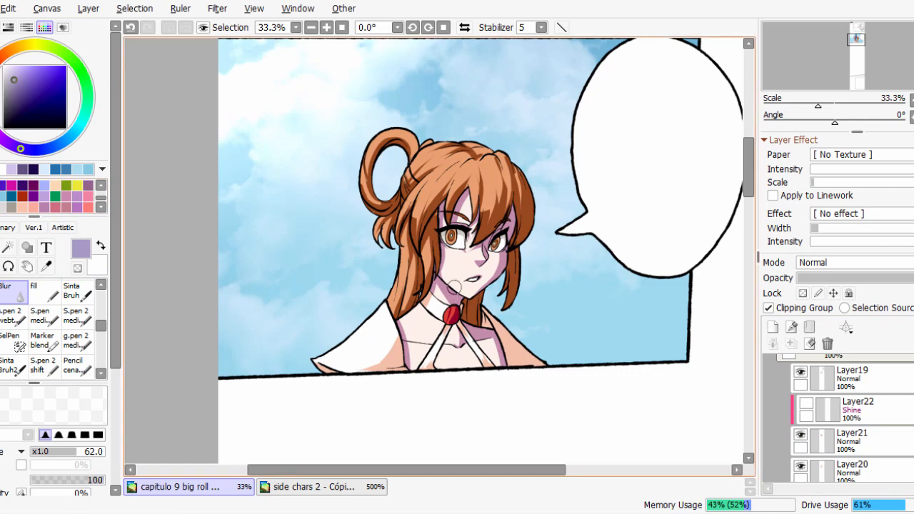
Sample the pinkish skin shadow colour from the neck, make Layer21 active, and toggle its visibility to check its shading.
{"action": "scroll", "coordinate": [456, 286], "scroll_direction": "up", "scroll_amount": 3}
{"action": "left_click", "coordinate": [453, 313], "text": "alt"}
{"action": "left_click", "coordinate": [845, 450]}
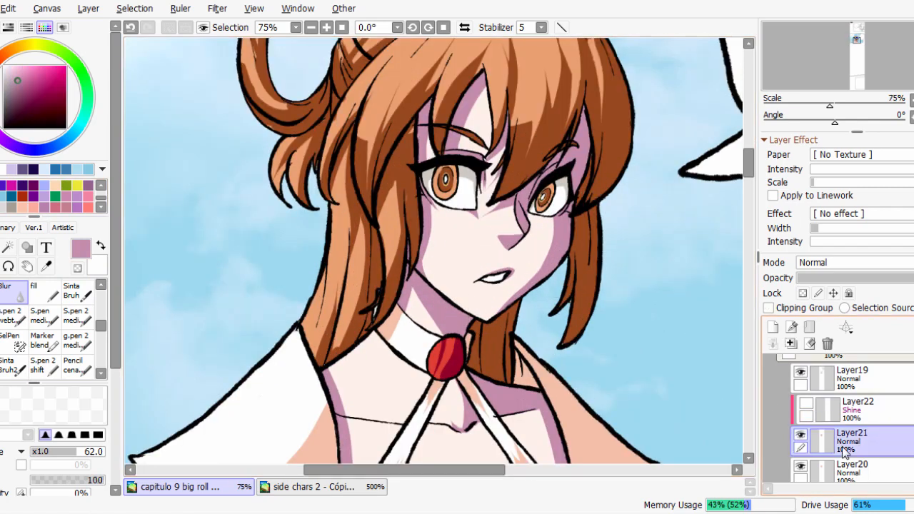
{"action": "left_click", "coordinate": [801, 434]}
{"action": "left_click", "coordinate": [801, 435]}
Try softening the shadow edges on the cheek, nose and chest of Layer21 with the Blur brush.
{"action": "scroll", "coordinate": [545, 240], "scroll_direction": "up", "scroll_amount": 1}
{"action": "mouse_move", "coordinate": [553, 222]}
{"action": "left_mouse_down"}
{"action": "mouse_move", "coordinate": [552, 264]}
{"action": "mouse_move", "coordinate": [518, 299]}
{"action": "mouse_move", "coordinate": [558, 239]}
{"action": "mouse_move", "coordinate": [517, 308]}
{"action": "left_mouse_up"}
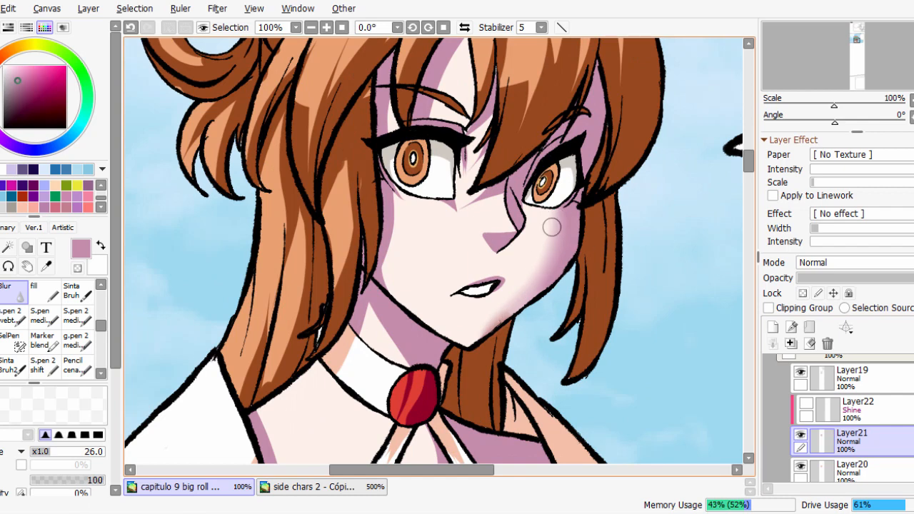
{"action": "scroll", "coordinate": [563, 194], "scroll_direction": "down", "scroll_amount": 2}
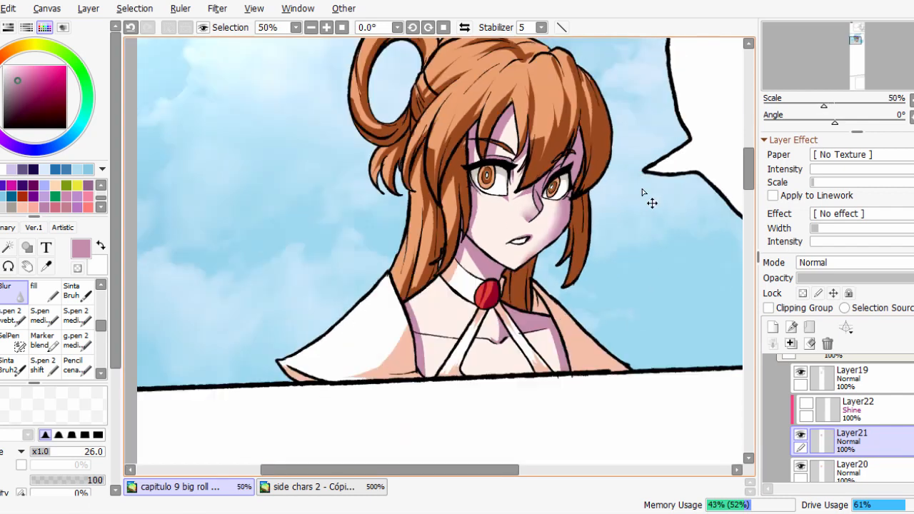
{"action": "scroll", "coordinate": [537, 325], "scroll_direction": "up", "scroll_amount": 1}
{"action": "mouse_move", "coordinate": [563, 349]}
{"action": "left_mouse_down"}
{"action": "mouse_move", "coordinate": [513, 343]}
{"action": "mouse_move", "coordinate": [474, 358]}
{"action": "left_mouse_up"}
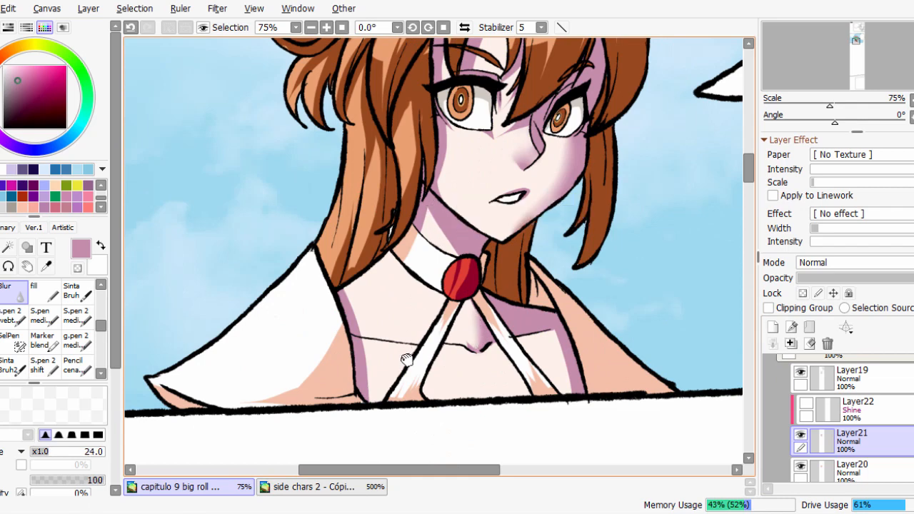
{"action": "left_click_drag", "start_coordinate": [407, 359], "coordinate": [414, 308]}
{"action": "left_click_drag", "start_coordinate": [602, 207], "coordinate": [610, 384]}
{"action": "scroll", "coordinate": [504, 264], "scroll_direction": "up", "scroll_amount": 1}
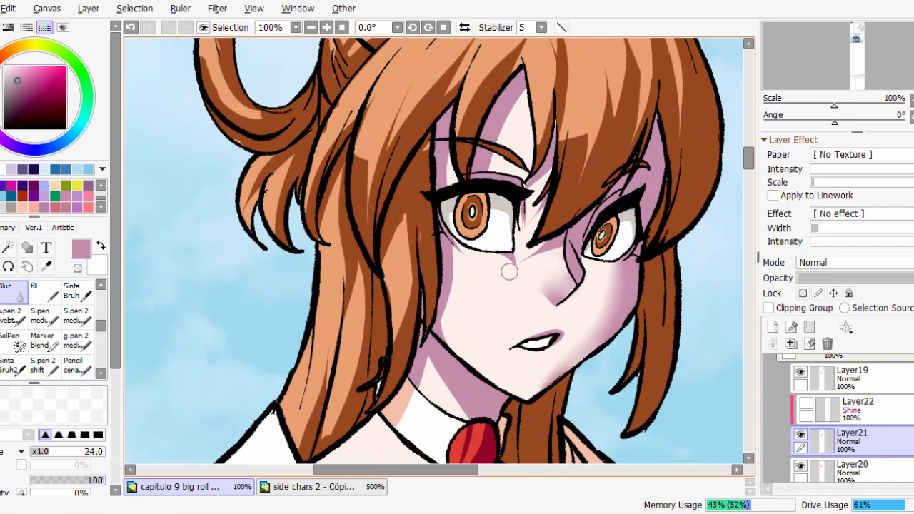
{"action": "scroll", "coordinate": [500, 259], "scroll_direction": "down", "scroll_amount": 2}
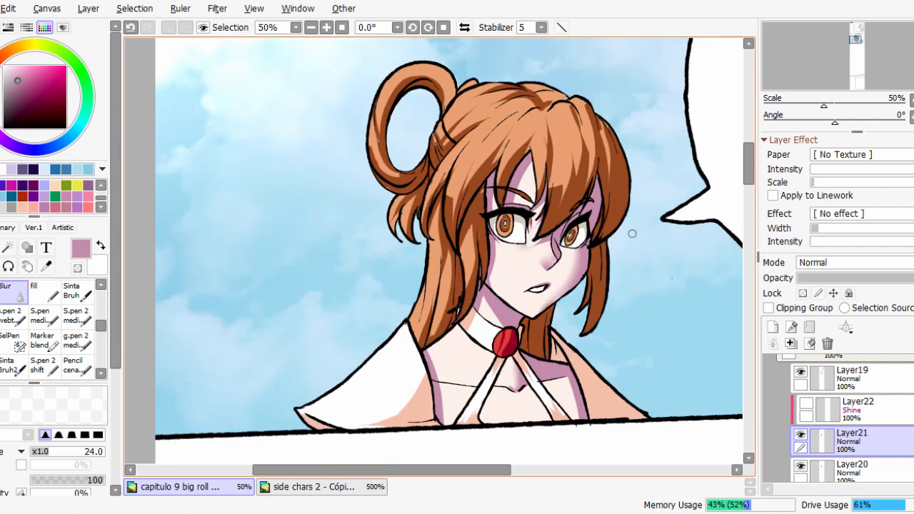
Undo the blur strokes on the face and chest shadows.
{"action": "scroll", "coordinate": [649, 312], "scroll_direction": "up", "scroll_amount": 1}
{"action": "key", "text": "ctrl+z"}
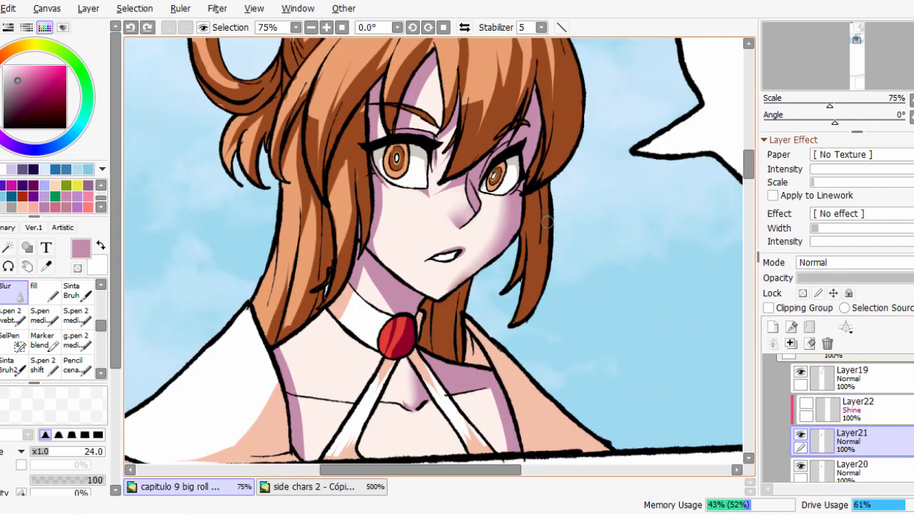
{"action": "key", "text": "ctrl+z"}
{"action": "key", "text": "ctrl+z"}
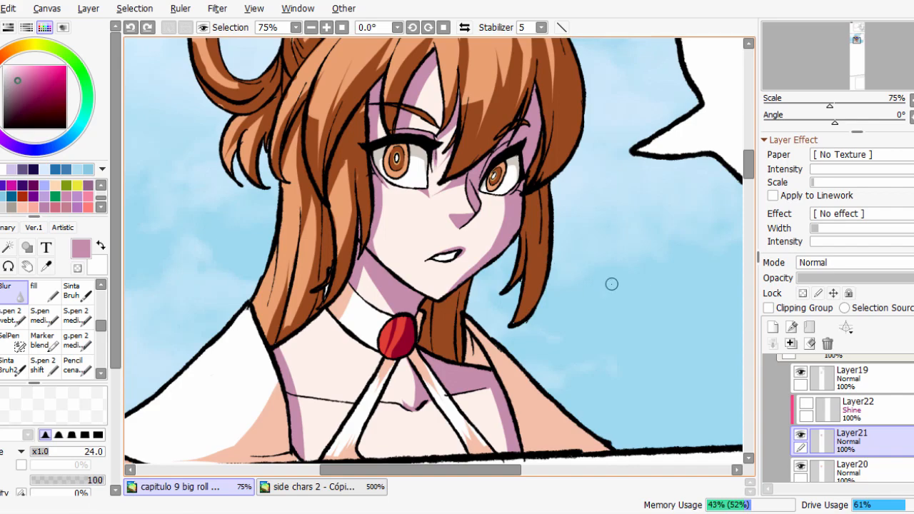
Compare the character with and without Layer21's shading, then leave that layer hidden.
{"action": "scroll", "coordinate": [543, 250], "scroll_direction": "down", "scroll_amount": 1}
{"action": "scroll", "coordinate": [561, 270], "scroll_direction": "up", "scroll_amount": 2}
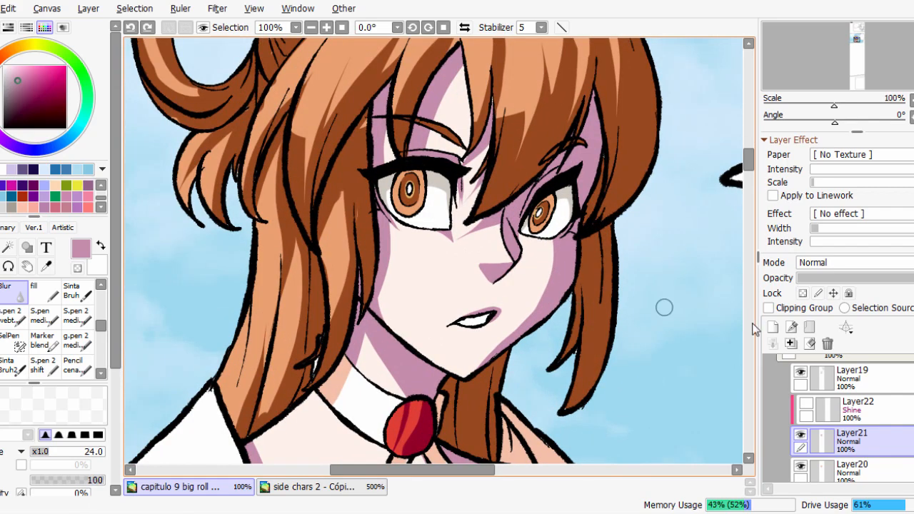
{"action": "left_click", "coordinate": [799, 437]}
{"action": "left_click", "coordinate": [799, 437]}
{"action": "key", "text": "Page_Down"}
{"action": "left_click", "coordinate": [798, 436]}
{"action": "left_click", "coordinate": [799, 436]}
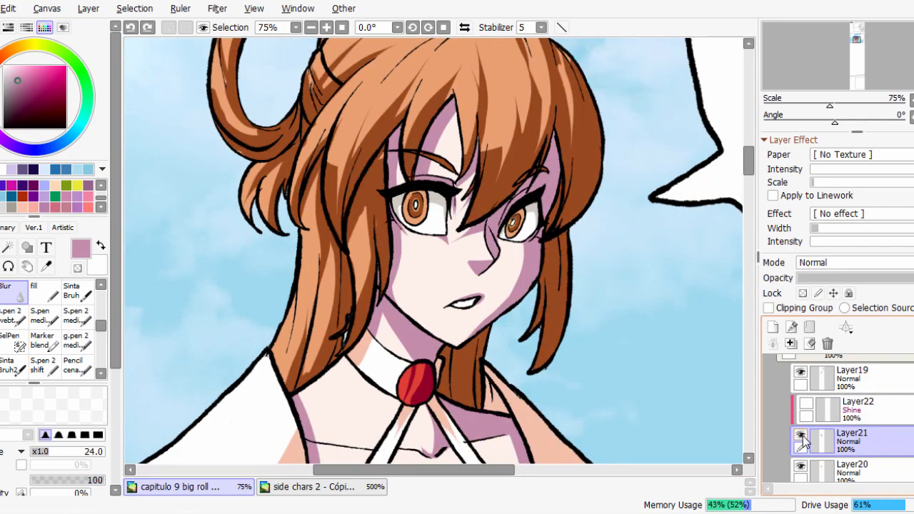
{"action": "left_click", "coordinate": [798, 437]}
{"action": "left_click", "coordinate": [799, 437]}
{"action": "left_click", "coordinate": [798, 436]}
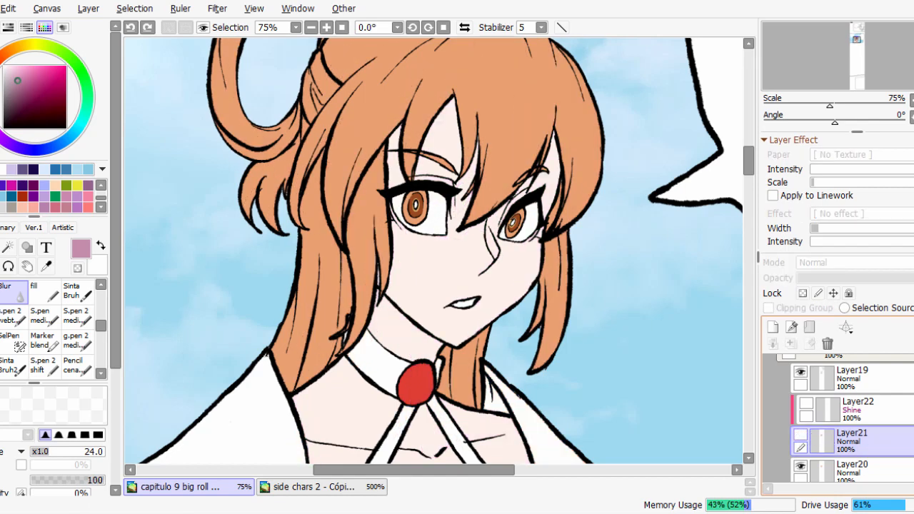
Add a new layer between Layer20 and Layer21 for fresh skin shadows.
{"action": "scroll", "coordinate": [843, 422], "scroll_direction": "down", "scroll_amount": 2}
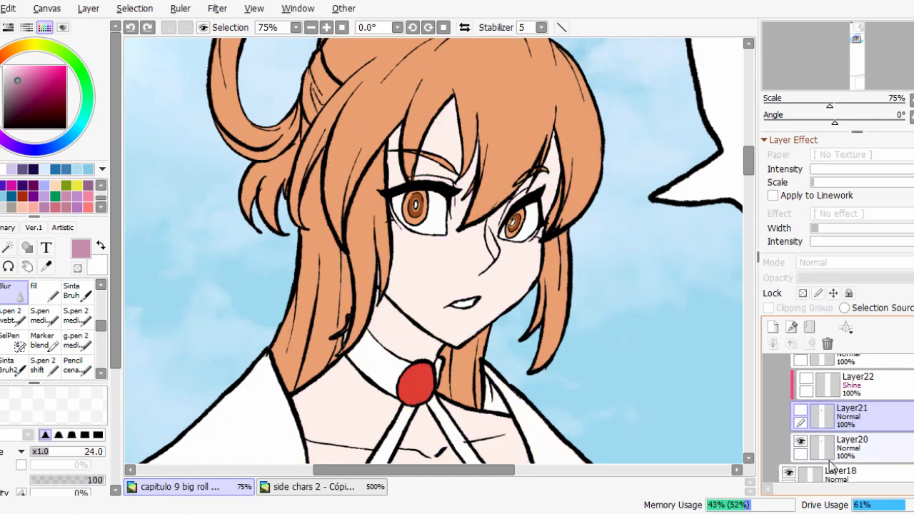
{"action": "left_click", "coordinate": [773, 328]}
{"action": "left_click", "coordinate": [829, 344]}
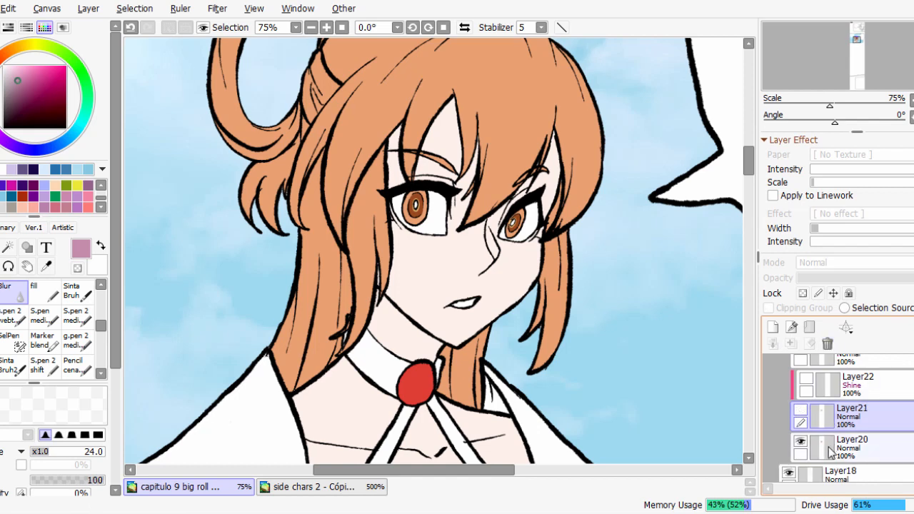
{"action": "left_click", "coordinate": [831, 453]}
{"action": "left_click", "coordinate": [774, 328]}
{"action": "left_click", "coordinate": [840, 472]}
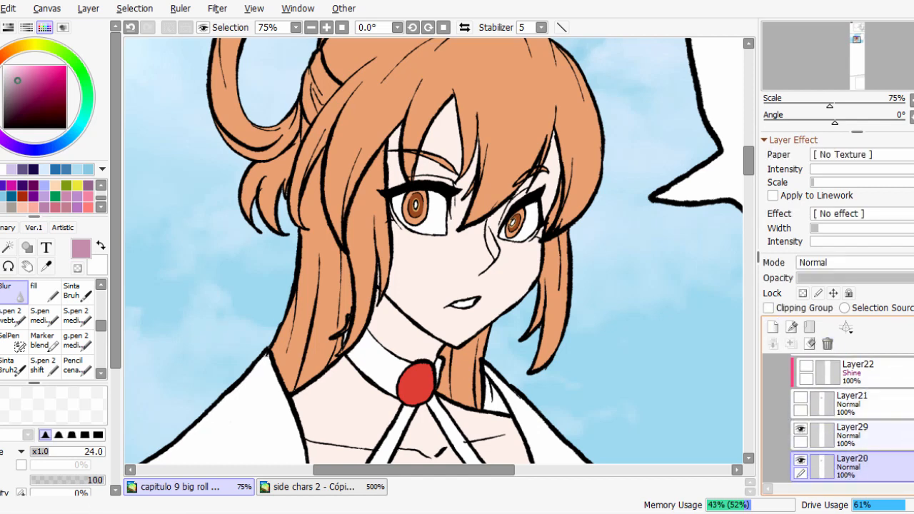
Select the face, forehead gaps and neck skin areas with the Magic Wand, using Layer19 as the source.
{"action": "scroll", "coordinate": [843, 422], "scroll_direction": "up", "scroll_amount": 4}
{"action": "left_click", "coordinate": [871, 400]}
{"action": "left_click", "coordinate": [9, 248]}
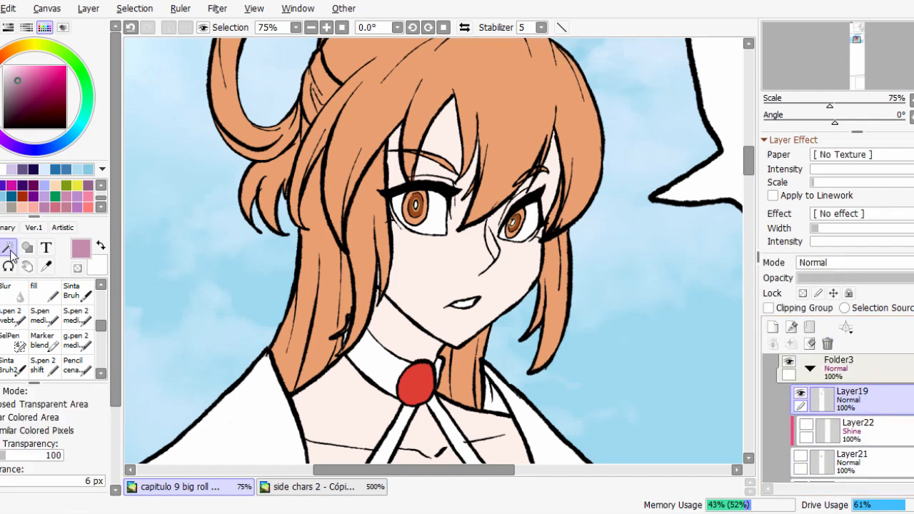
{"action": "left_click", "coordinate": [499, 292]}
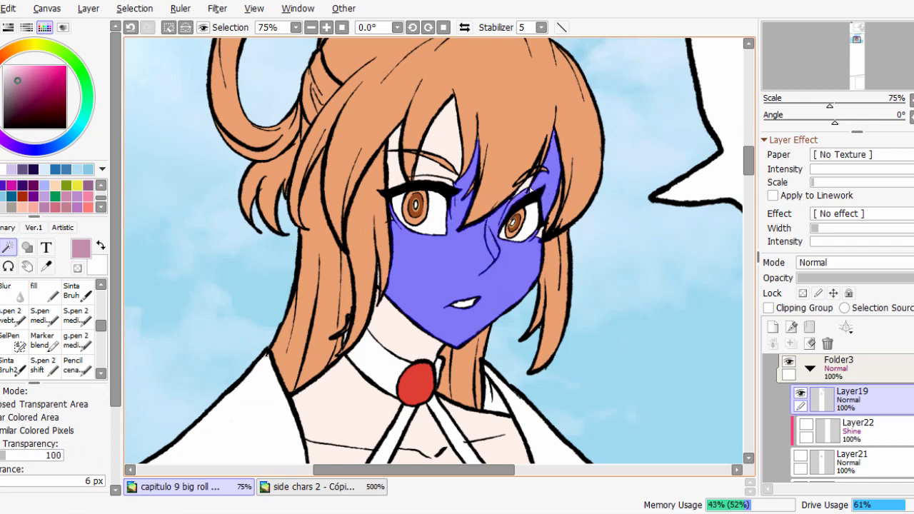
{"action": "left_click", "coordinate": [445, 157]}
{"action": "left_click", "coordinate": [397, 172]}
{"action": "left_click", "coordinate": [401, 139]}
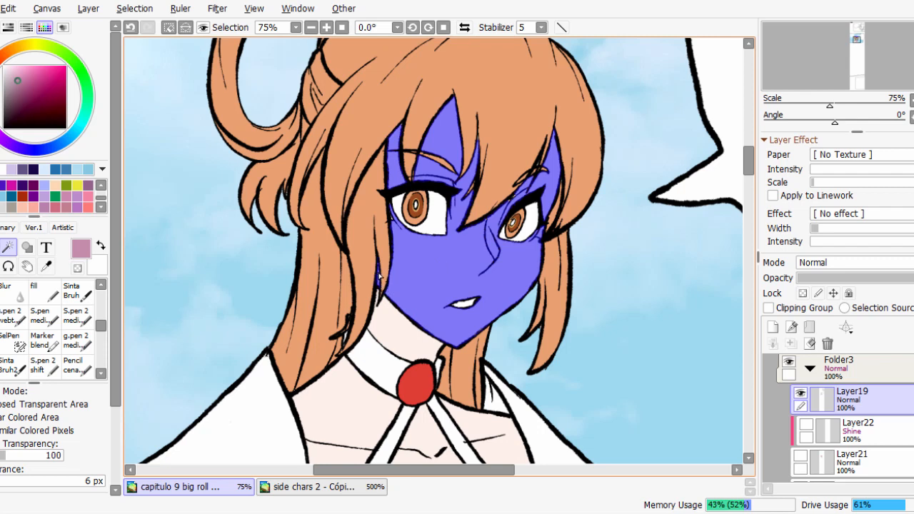
{"action": "left_click", "coordinate": [406, 328]}
Choose the fill brush, briefly show Layer21 to check its shading, hide it again, and make Layer29 active.
{"action": "left_click", "coordinate": [853, 454]}
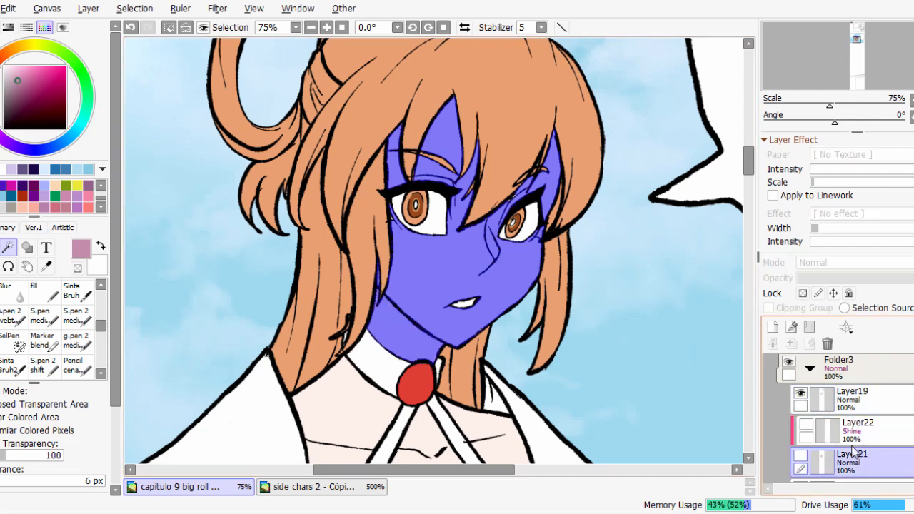
{"action": "scroll", "coordinate": [854, 455], "scroll_direction": "down", "scroll_amount": 2}
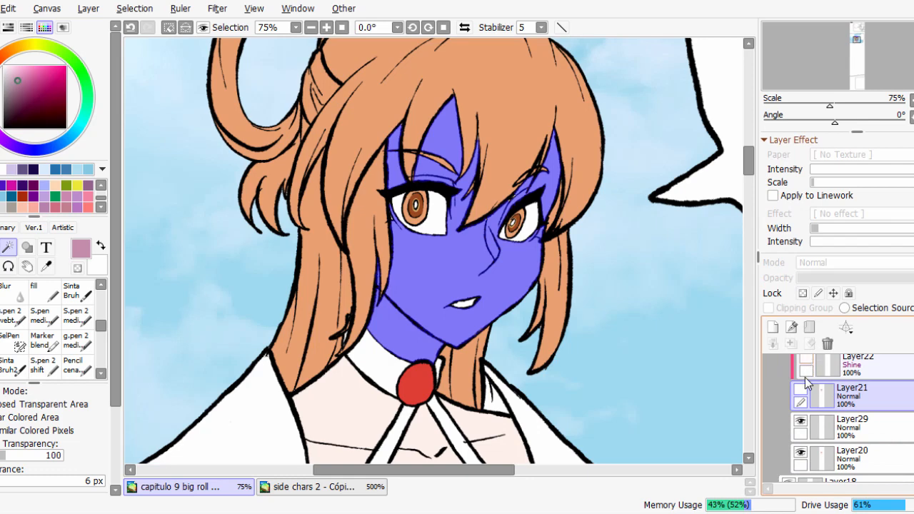
{"action": "left_click", "coordinate": [801, 388]}
{"action": "left_click", "coordinate": [43, 291]}
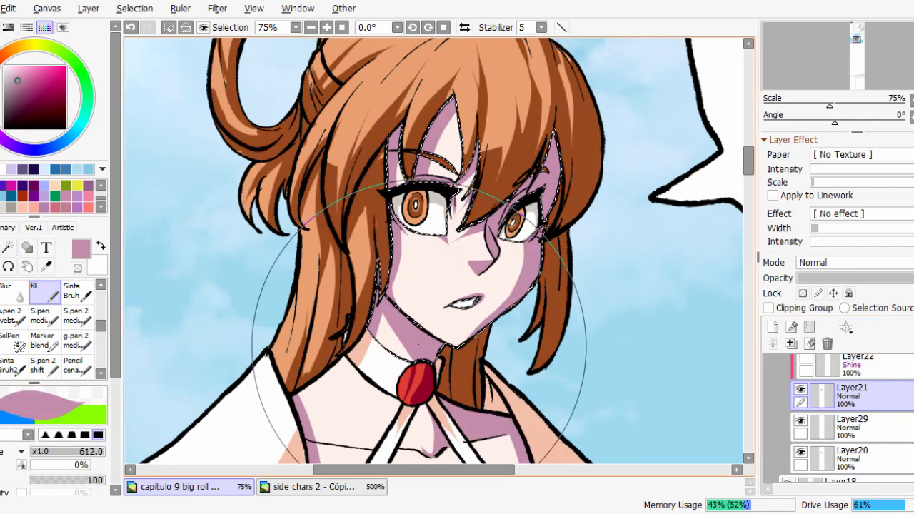
{"action": "left_click", "coordinate": [801, 390]}
{"action": "left_click", "coordinate": [825, 432]}
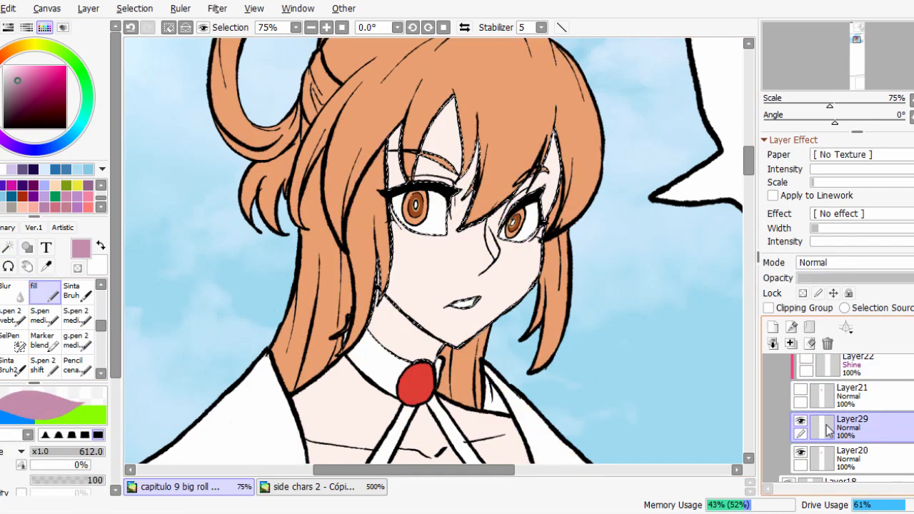
Paint a pinkish shadow under the fringe above the eye on Layer29 with the fill brush at size 32.
{"action": "mouse_move", "coordinate": [550, 210]}
{"action": "left_mouse_down"}
{"action": "mouse_move", "coordinate": [560, 241]}
{"action": "mouse_move", "coordinate": [529, 205]}
{"action": "left_mouse_up"}
{"action": "scroll", "coordinate": [571, 220], "scroll_direction": "up", "scroll_amount": 1}
{"action": "mouse_move", "coordinate": [561, 147]}
{"action": "left_mouse_down"}
{"action": "mouse_move", "coordinate": [530, 220]}
{"action": "mouse_move", "coordinate": [433, 284]}
{"action": "left_mouse_up"}
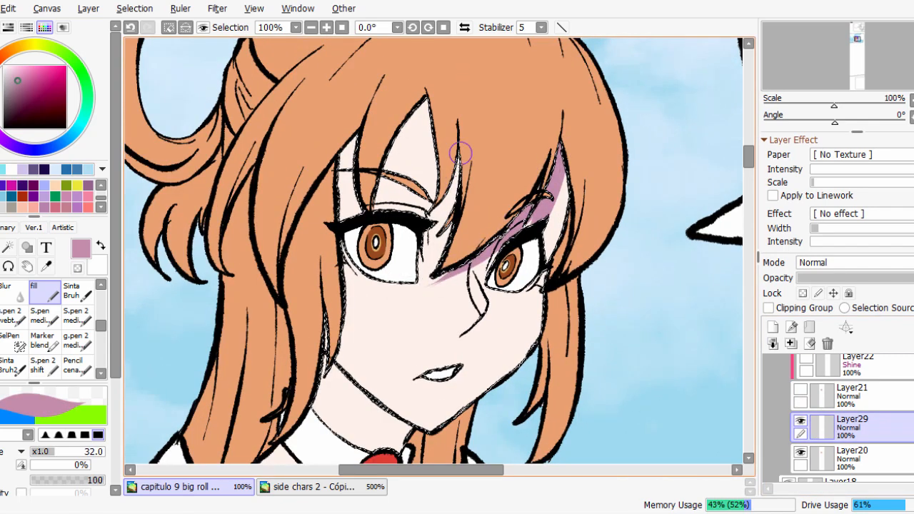
Undo the black cone sketch beside the character and the creation of Layer30.
{"action": "scroll", "coordinate": [413, 293], "scroll_direction": "down", "scroll_amount": 2}
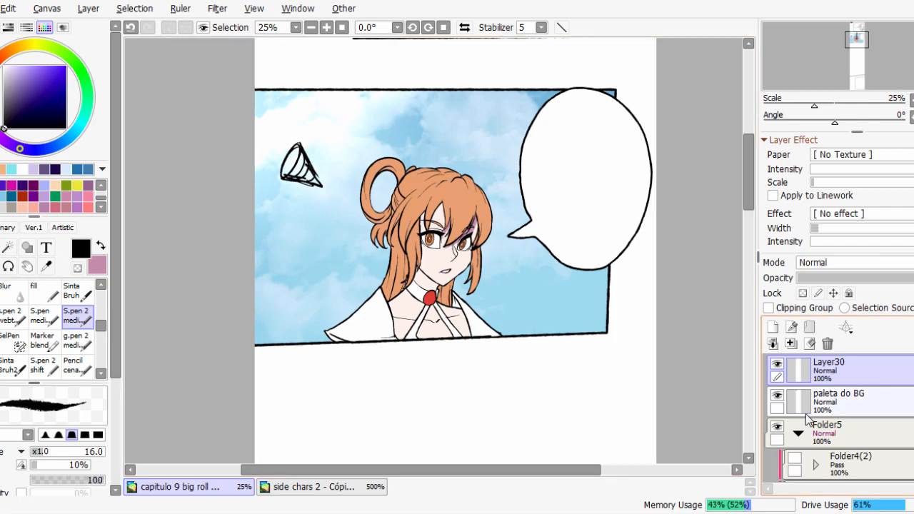
{"action": "key", "text": "ctrl+z"}
{"action": "key", "text": "ctrl+z"}
{"action": "key", "text": "ctrl+z"}
{"action": "key", "text": "ctrl+z"}
{"action": "key", "text": "ctrl+z"}
{"action": "key", "text": "ctrl+z"}
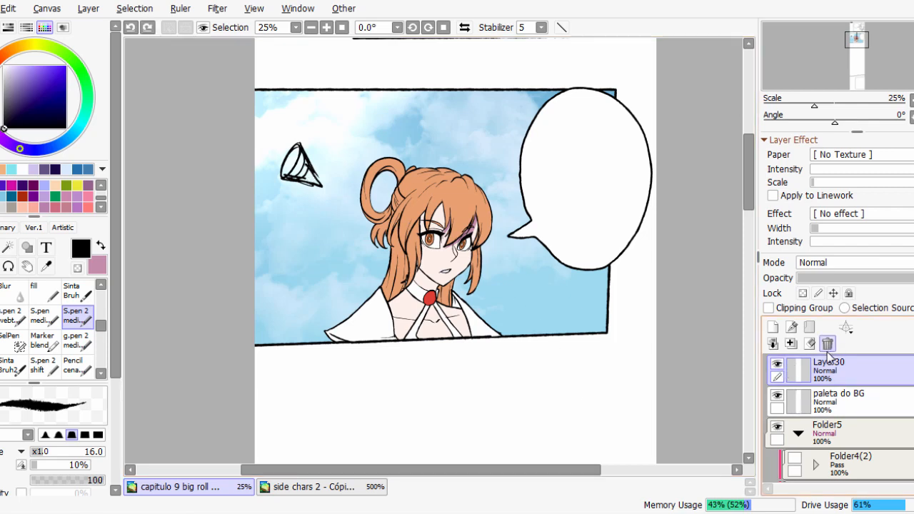
{"action": "key", "text": "ctrl+z"}
{"action": "key", "text": "ctrl+z"}
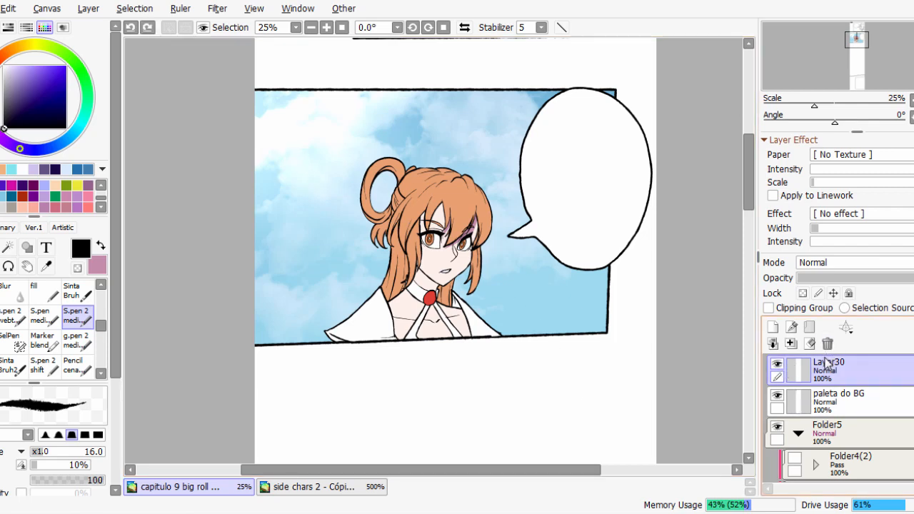
{"action": "scroll", "coordinate": [816, 386], "scroll_direction": "down", "scroll_amount": 1}
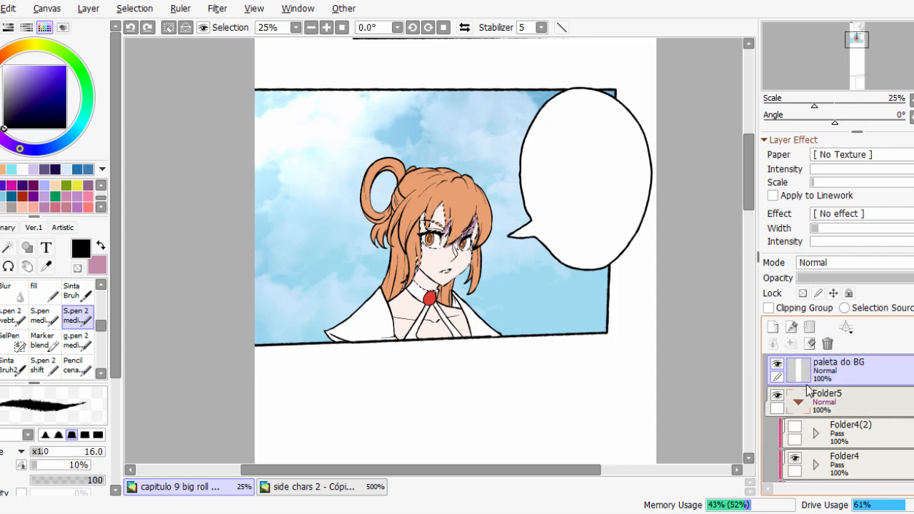
Return to Layer29 with the pinkish shadow colour and the fill brush.
{"action": "scroll", "coordinate": [816, 386], "scroll_direction": "down", "scroll_amount": 5}
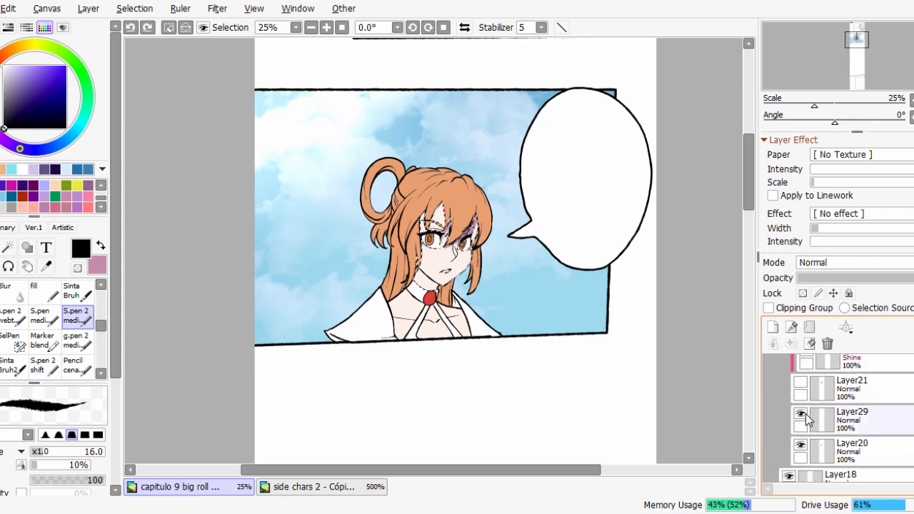
{"action": "left_click", "coordinate": [821, 421]}
{"action": "left_click", "coordinate": [91, 269]}
{"action": "left_click", "coordinate": [44, 292]}
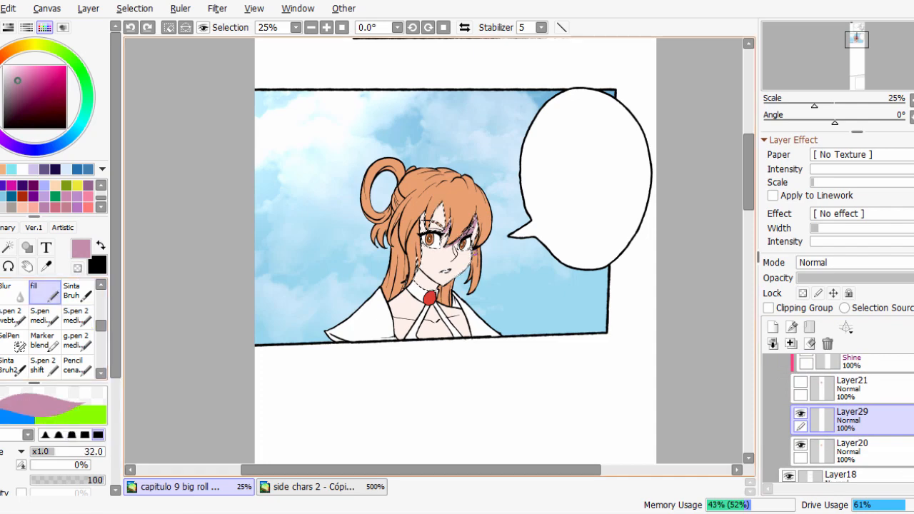
Paint pinkish shadows along the fringe edges, down the hair side of the face, and on the neck below the jaw.
{"action": "scroll", "coordinate": [537, 284], "scroll_direction": "up", "scroll_amount": 2}
{"action": "left_click_drag", "start_coordinate": [536, 283], "coordinate": [611, 323]}
{"action": "scroll", "coordinate": [457, 224], "scroll_direction": "up", "scroll_amount": 1}
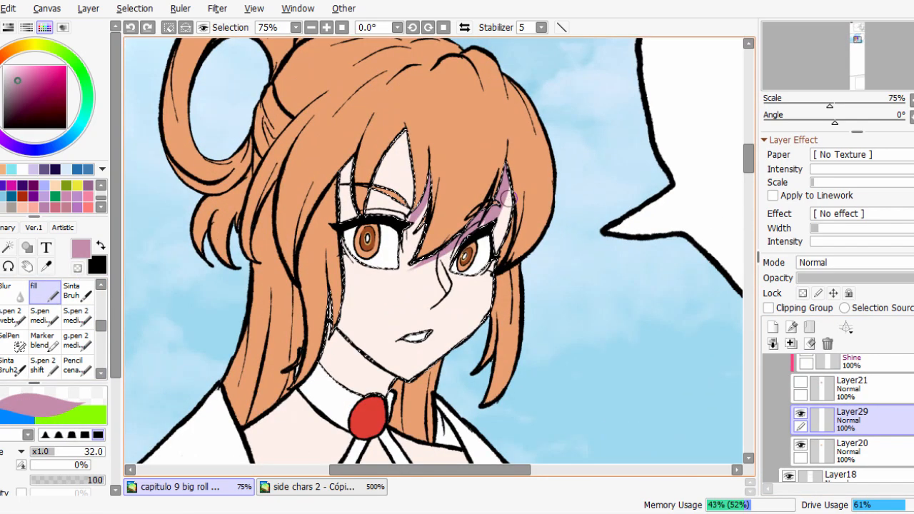
{"action": "left_click_drag", "start_coordinate": [408, 165], "coordinate": [417, 164]}
{"action": "left_click_drag", "start_coordinate": [403, 133], "coordinate": [372, 231]}
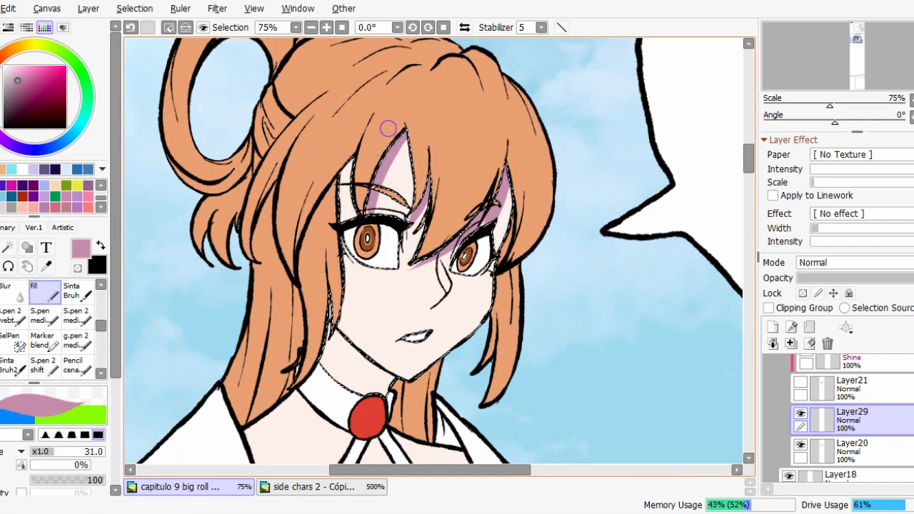
{"action": "left_click_drag", "start_coordinate": [342, 200], "coordinate": [339, 306]}
{"action": "mouse_move", "coordinate": [342, 259]}
{"action": "left_mouse_down"}
{"action": "mouse_move", "coordinate": [337, 319]}
{"action": "mouse_move", "coordinate": [344, 352]}
{"action": "mouse_move", "coordinate": [376, 376]}
{"action": "left_mouse_up"}
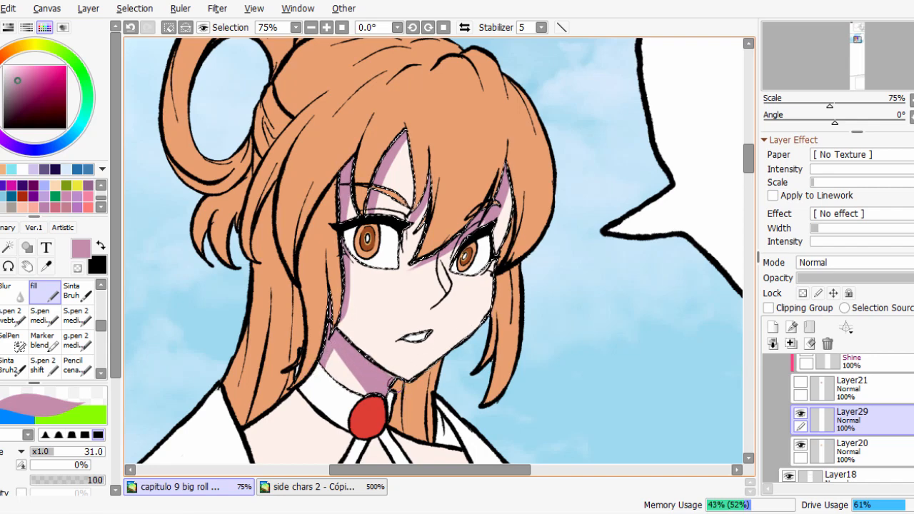
Paint a small triangular pinkish shadow under the tip of the nose on Layer29 with the fill brush at size 18.
{"action": "scroll", "coordinate": [436, 303], "scroll_direction": "up", "scroll_amount": 3}
{"action": "left_click_drag", "start_coordinate": [437, 300], "coordinate": [433, 298]}
{"action": "mouse_move", "coordinate": [412, 290]}
{"action": "left_mouse_down"}
{"action": "mouse_move", "coordinate": [468, 280]}
{"action": "mouse_move", "coordinate": [412, 287]}
{"action": "mouse_move", "coordinate": [413, 307]}
{"action": "left_mouse_up"}
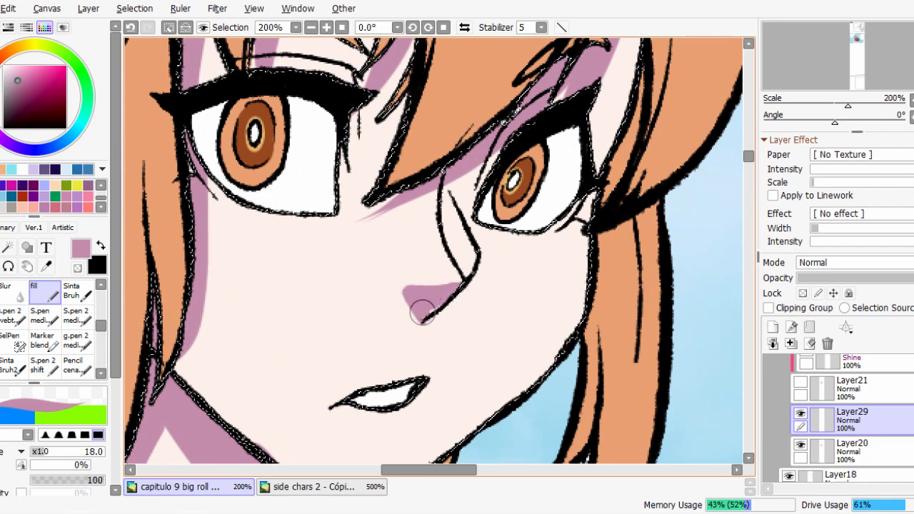
{"action": "scroll", "coordinate": [444, 289], "scroll_direction": "down", "scroll_amount": 2}
{"action": "scroll", "coordinate": [447, 286], "scroll_direction": "up", "scroll_amount": 3}
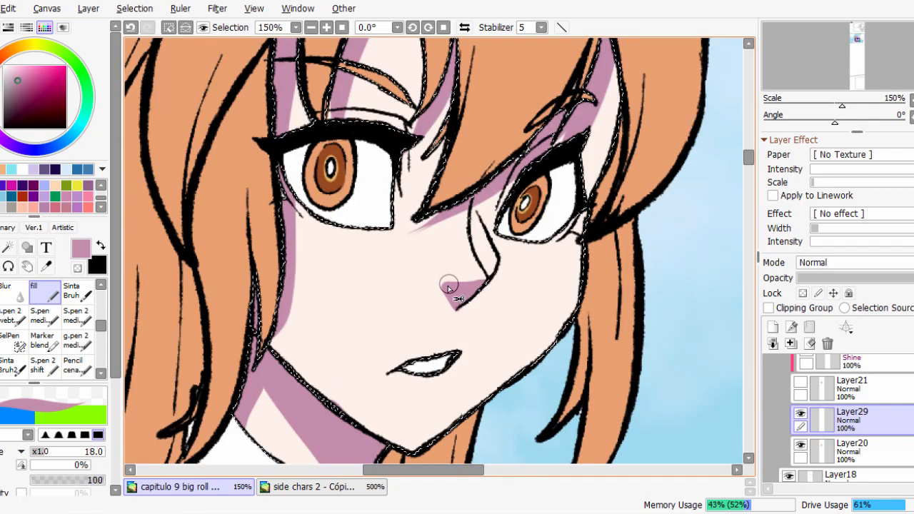
{"action": "scroll", "coordinate": [616, 289], "scroll_direction": "down", "scroll_amount": 3}
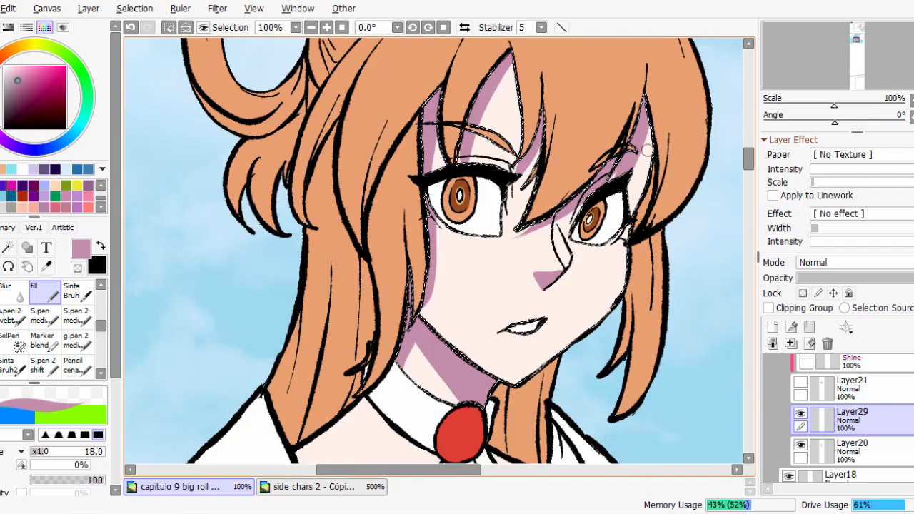
{"action": "scroll", "coordinate": [632, 242], "scroll_direction": "up", "scroll_amount": 1}
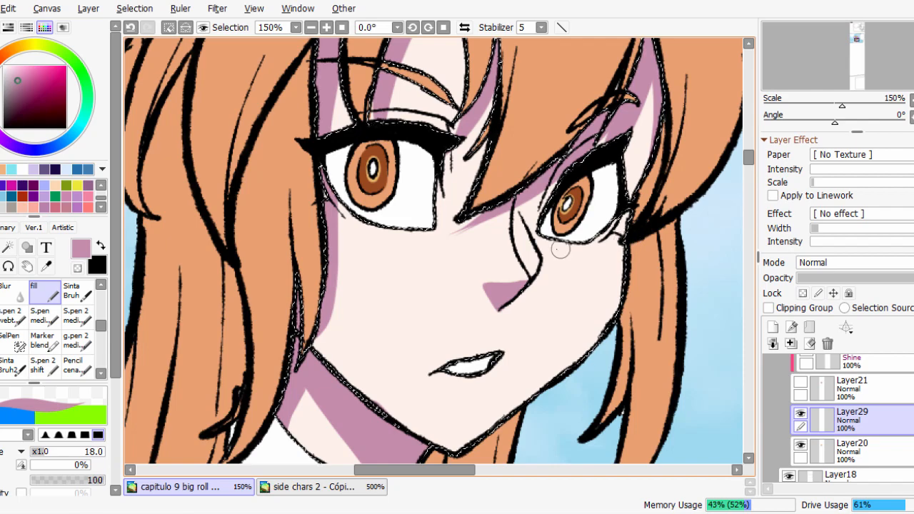
{"action": "scroll", "coordinate": [561, 242], "scroll_direction": "down", "scroll_amount": 2}
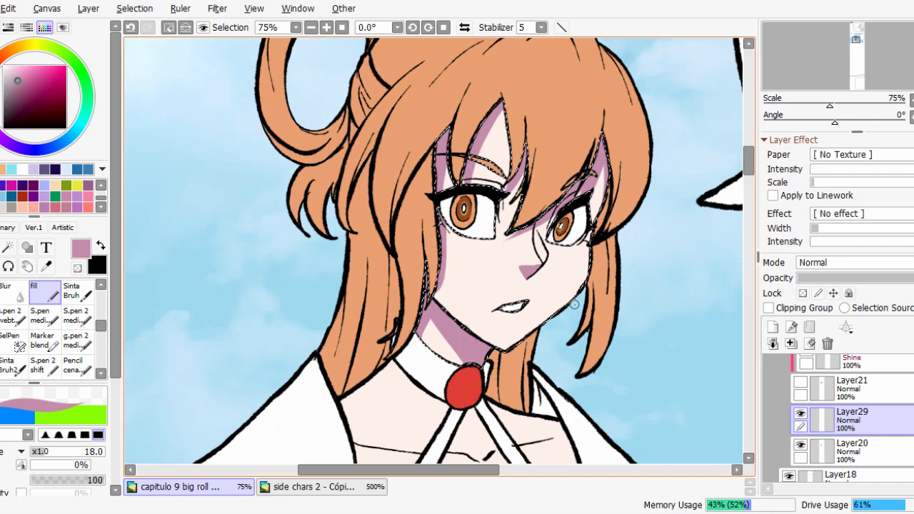
Delete Layer30 with its translucent face-plane sketch, and toggle the visibility of Layer20 off and on.
{"action": "scroll", "coordinate": [573, 304], "scroll_direction": "up", "scroll_amount": 1}
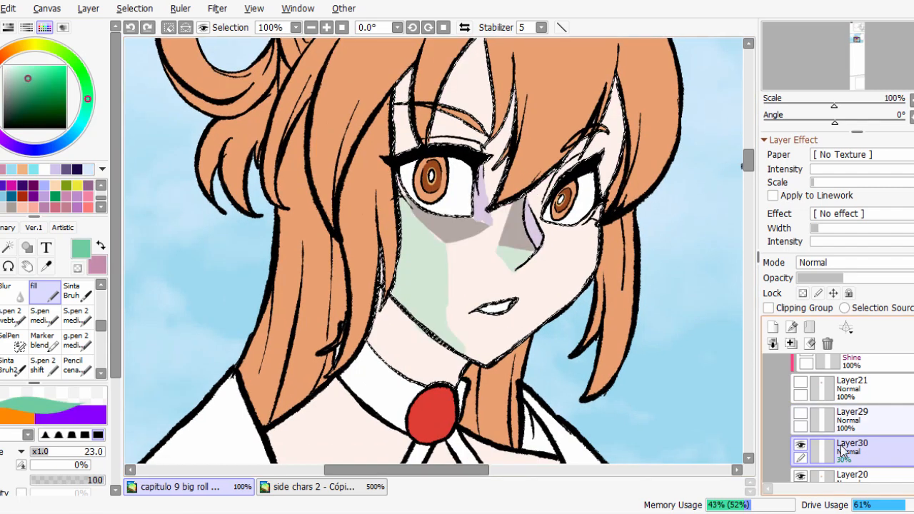
{"action": "left_click", "coordinate": [828, 344]}
{"action": "left_click", "coordinate": [803, 445]}
{"action": "left_click", "coordinate": [801, 445]}
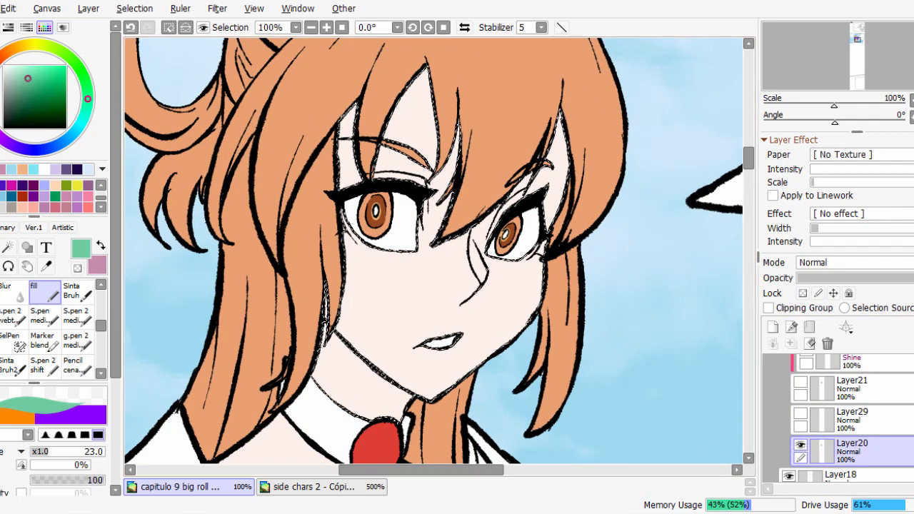
Switch to the browser's HEAD_LIGHT_REFERENCES page, play and pause the light animation, and reposition the 3D head.
{"action": "left_click", "coordinate": [205, 513]}
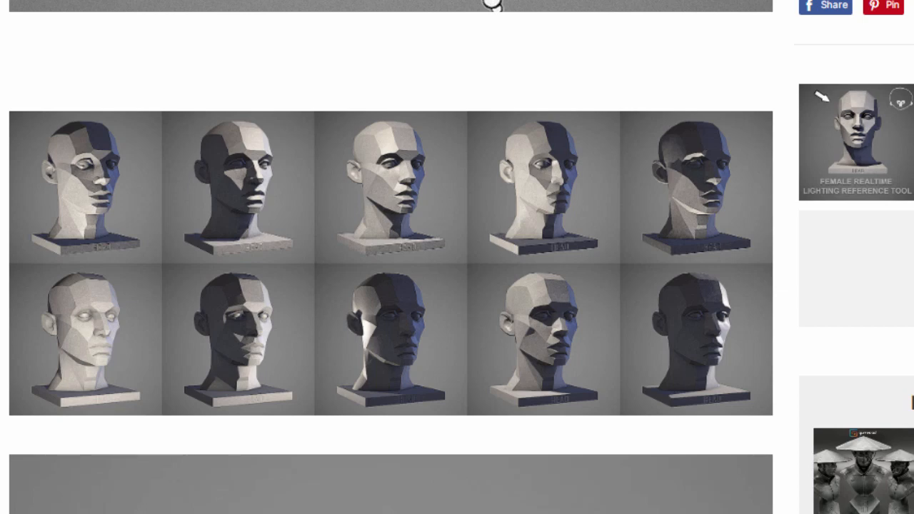
{"action": "scroll", "coordinate": [493, 4], "scroll_direction": "up", "scroll_amount": 15}
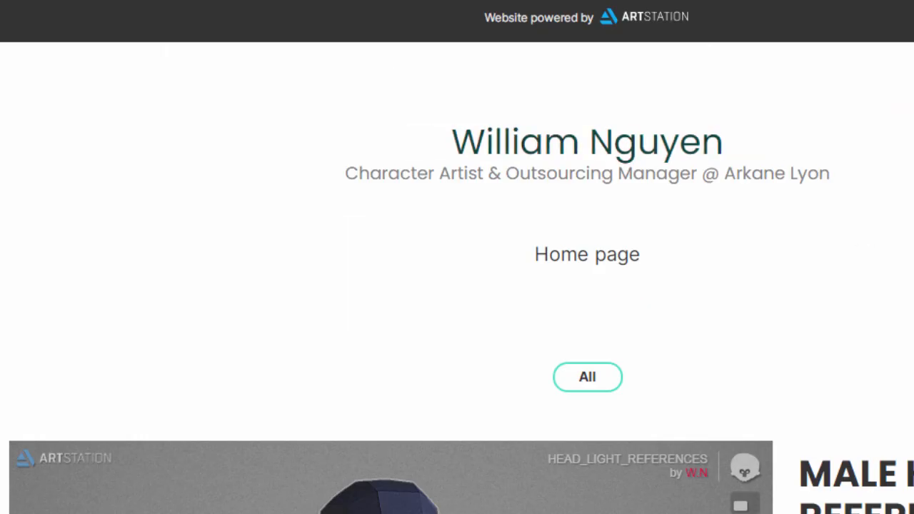
{"action": "scroll", "coordinate": [492, 500], "scroll_direction": "down", "scroll_amount": 5}
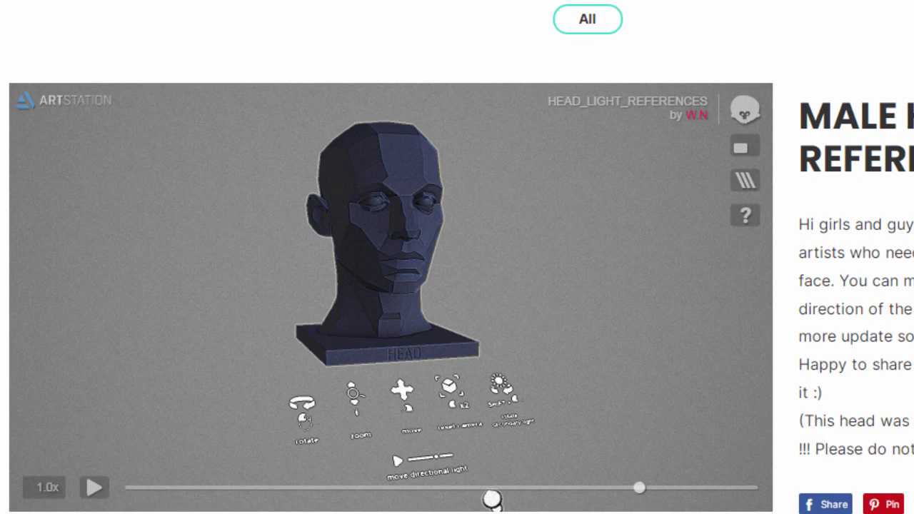
{"action": "left_click", "coordinate": [94, 488]}
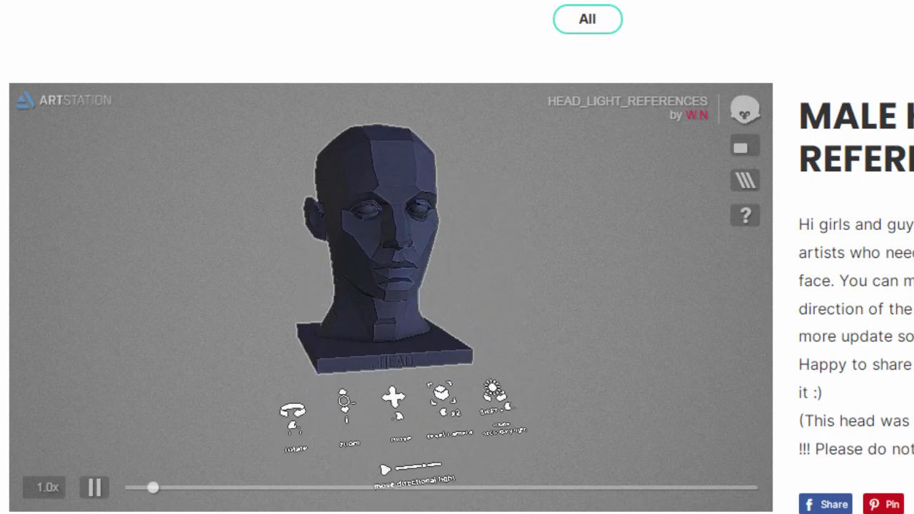
{"action": "left_click", "coordinate": [95, 488]}
{"action": "left_click_drag", "start_coordinate": [391, 286], "coordinate": [383, 243]}
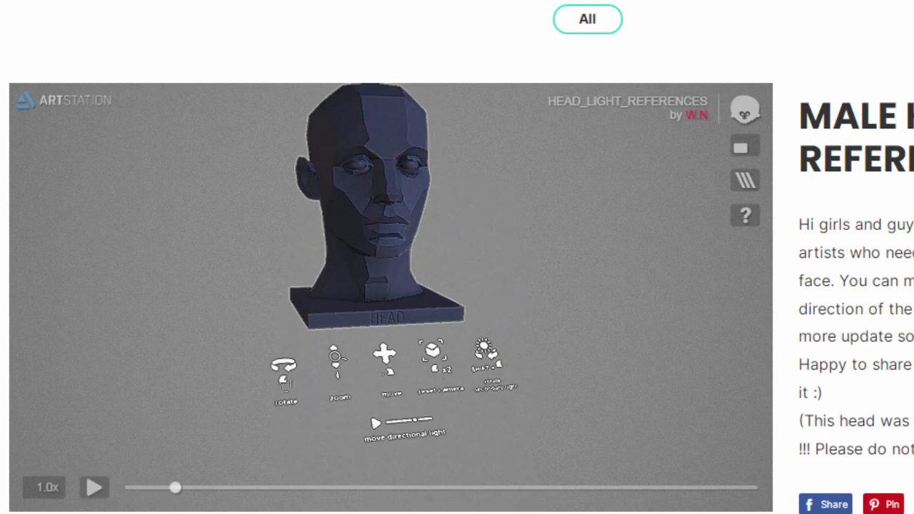
Examine the grid of planar head lighting examples and the light-direction demonstration below it.
{"action": "scroll", "coordinate": [457, 286], "scroll_direction": "down", "scroll_amount": 6}
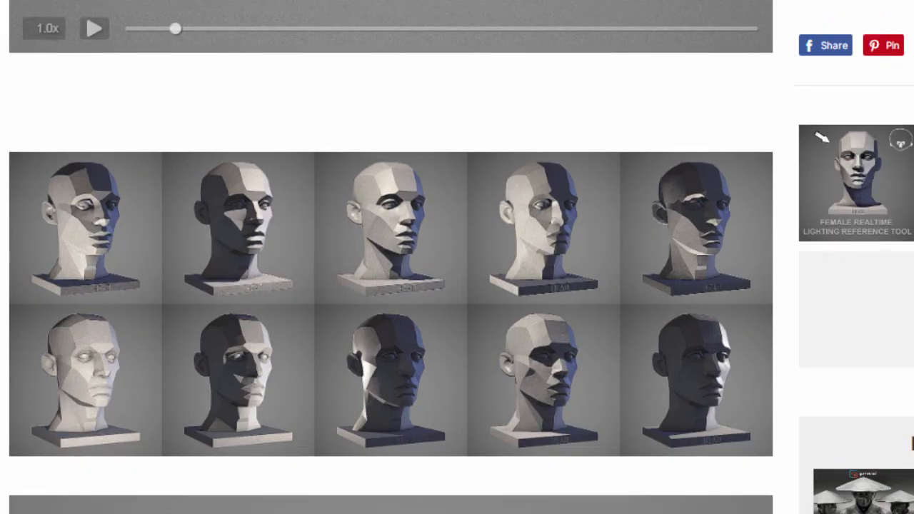
{"action": "scroll", "coordinate": [457, 286], "scroll_direction": "up", "scroll_amount": 1}
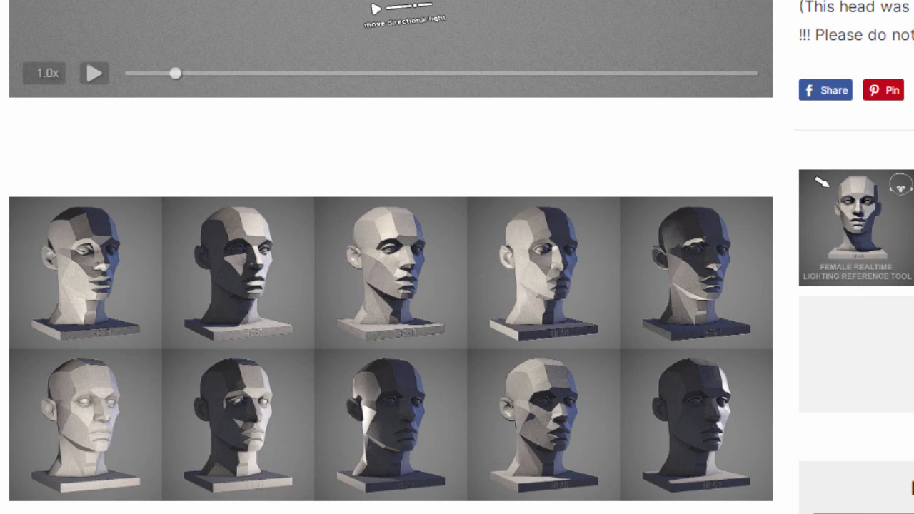
{"action": "scroll", "coordinate": [457, 285], "scroll_direction": "down", "scroll_amount": 2}
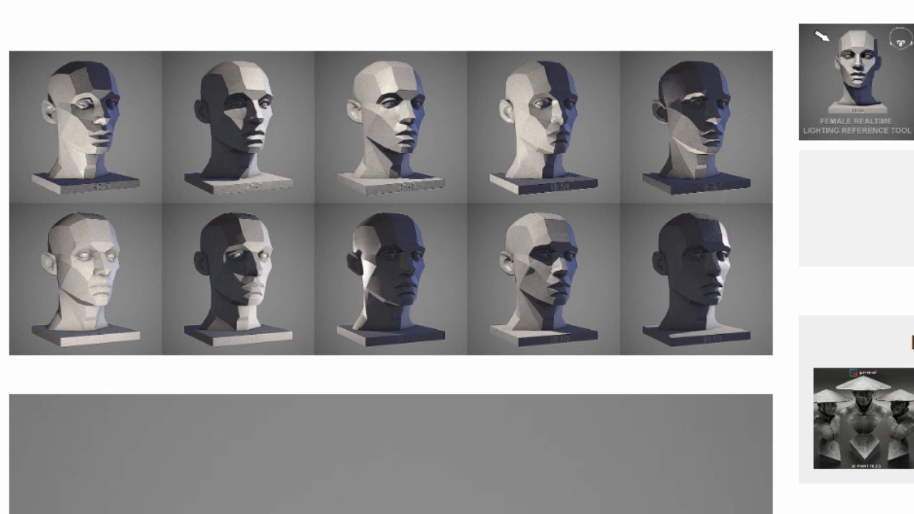
{"action": "scroll", "coordinate": [194, 478], "scroll_direction": "down", "scroll_amount": 3}
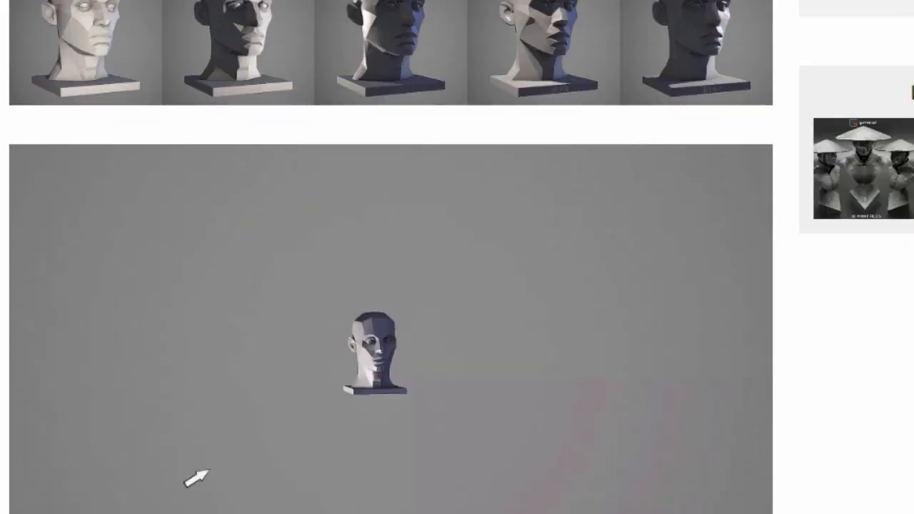
{"action": "scroll", "coordinate": [195, 478], "scroll_direction": "down", "scroll_amount": 1}
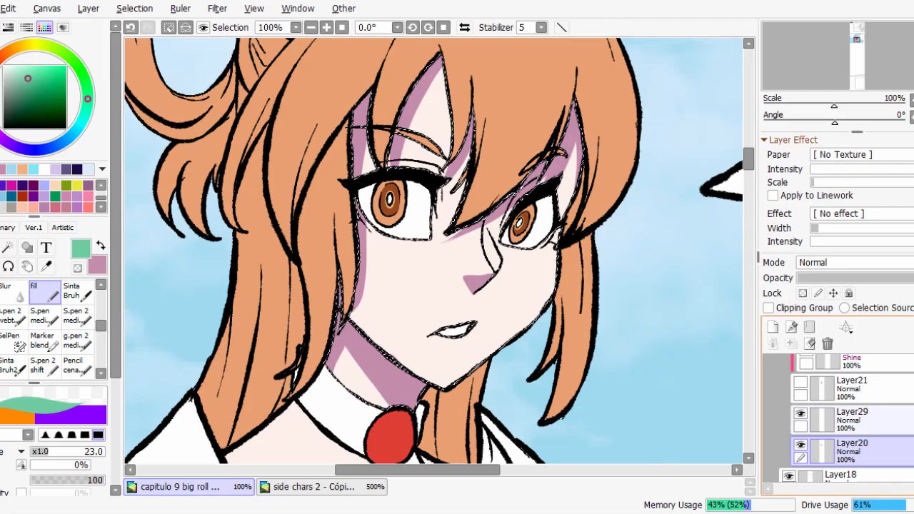
Switch back to the painting, make Layer29 active with the pinkish colour, and paint a small shadow below the near eye's inner corner.
{"action": "left_click", "coordinate": [850, 415]}
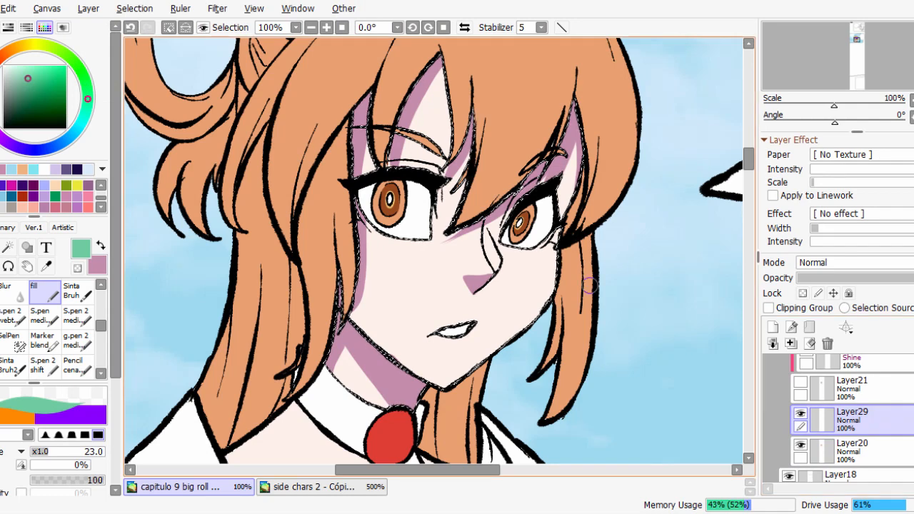
{"action": "key", "text": "x"}
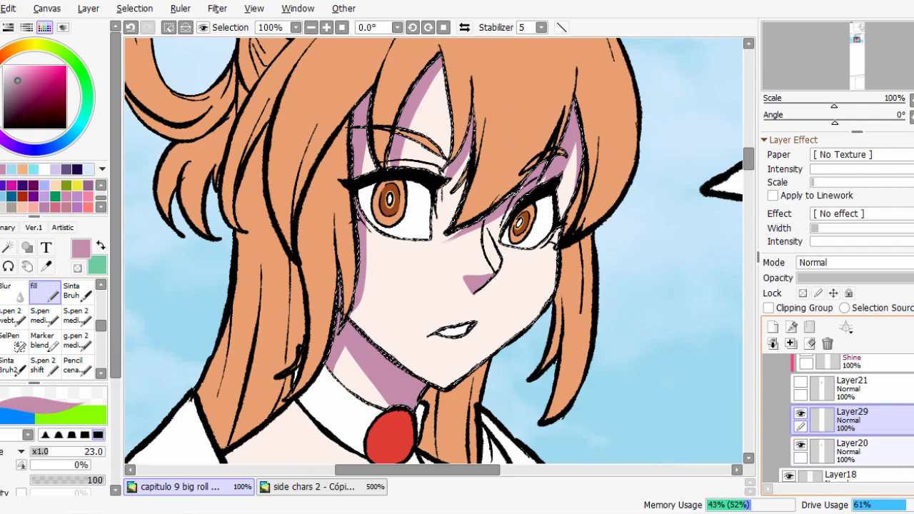
{"action": "scroll", "coordinate": [455, 269], "scroll_direction": "up", "scroll_amount": 1}
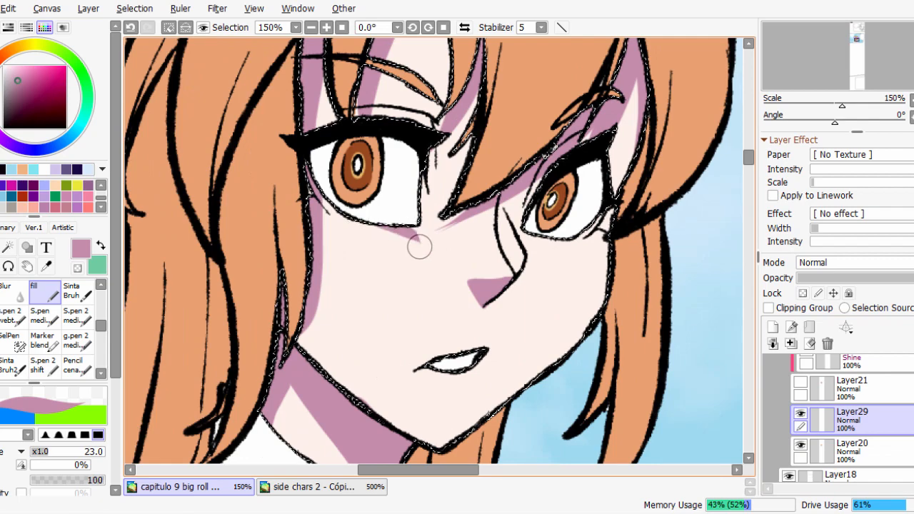
{"action": "left_click_drag", "start_coordinate": [423, 238], "coordinate": [409, 227]}
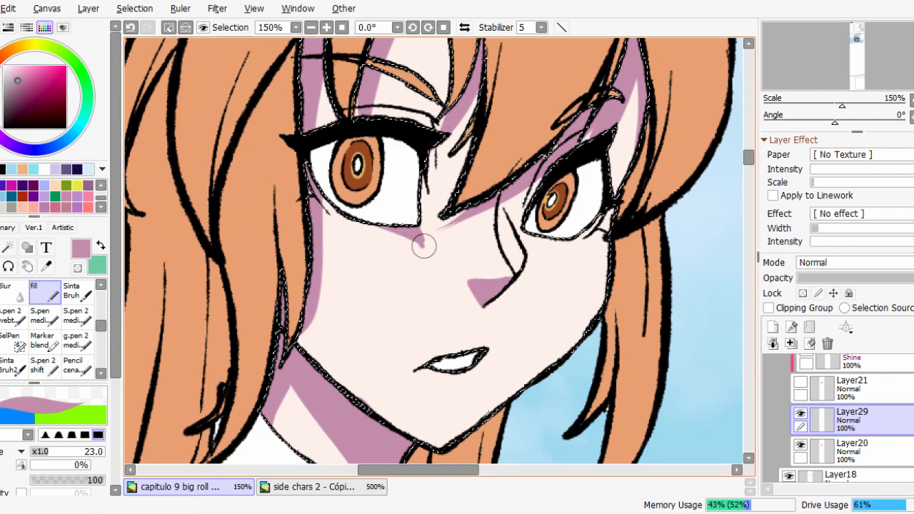
{"action": "scroll", "coordinate": [639, 257], "scroll_direction": "down", "scroll_amount": 1}
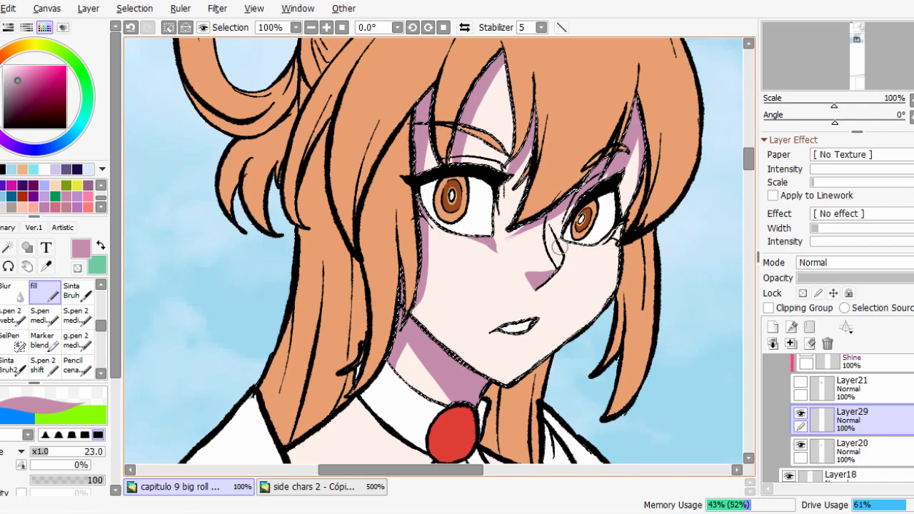
Fill the side of the nose bridge with pinkish shadow and shade the upper lip on Layer29.
{"action": "scroll", "coordinate": [573, 245], "scroll_direction": "up", "scroll_amount": 2}
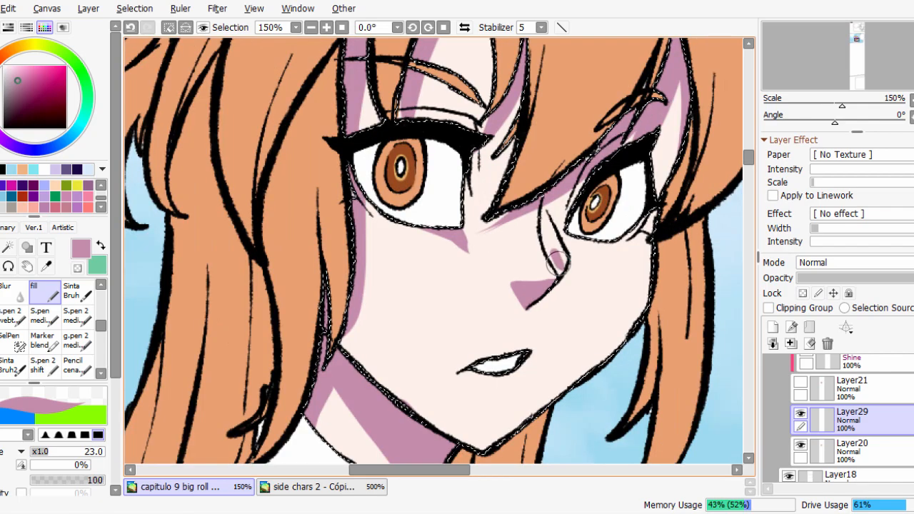
{"action": "left_click_drag", "start_coordinate": [558, 272], "coordinate": [556, 212]}
{"action": "left_click_drag", "start_coordinate": [513, 294], "coordinate": [479, 303]}
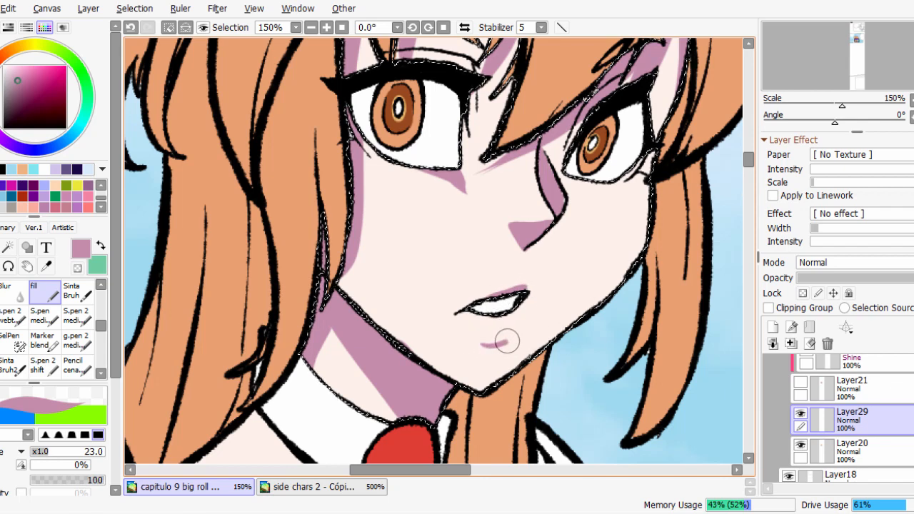
Try a large pinkish shadow covering the far cheek, the side of the mouth and the chin.
{"action": "left_click_drag", "start_coordinate": [507, 342], "coordinate": [527, 316]}
{"action": "key", "text": "ctrl+z"}
{"action": "mouse_move", "coordinate": [478, 346]}
{"action": "left_mouse_down"}
{"action": "mouse_move", "coordinate": [522, 332]}
{"action": "mouse_move", "coordinate": [527, 297]}
{"action": "mouse_move", "coordinate": [498, 357]}
{"action": "mouse_move", "coordinate": [483, 350]}
{"action": "mouse_move", "coordinate": [498, 368]}
{"action": "mouse_move", "coordinate": [538, 317]}
{"action": "mouse_move", "coordinate": [529, 319]}
{"action": "mouse_move", "coordinate": [540, 265]}
{"action": "mouse_move", "coordinate": [524, 287]}
{"action": "mouse_move", "coordinate": [537, 286]}
{"action": "mouse_move", "coordinate": [528, 247]}
{"action": "mouse_move", "coordinate": [541, 283]}
{"action": "mouse_move", "coordinate": [558, 237]}
{"action": "mouse_move", "coordinate": [540, 254]}
{"action": "mouse_move", "coordinate": [554, 234]}
{"action": "mouse_move", "coordinate": [561, 190]}
{"action": "mouse_move", "coordinate": [620, 283]}
{"action": "left_mouse_up"}
{"action": "left_click_drag", "start_coordinate": [592, 233], "coordinate": [648, 167]}
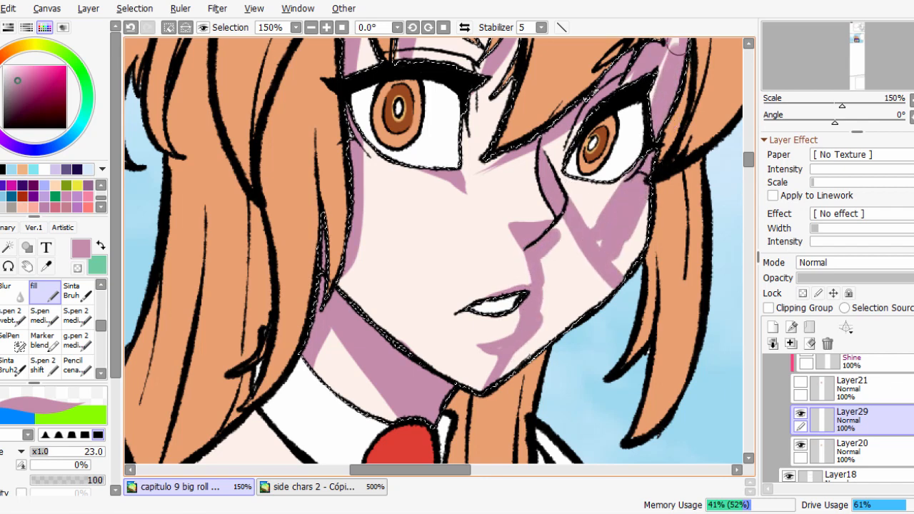
{"action": "mouse_move", "coordinate": [661, 88]}
{"action": "left_mouse_down"}
{"action": "mouse_move", "coordinate": [616, 259]}
{"action": "mouse_move", "coordinate": [604, 231]}
{"action": "mouse_move", "coordinate": [584, 229]}
{"action": "mouse_move", "coordinate": [643, 208]}
{"action": "mouse_move", "coordinate": [592, 325]}
{"action": "mouse_move", "coordinate": [554, 275]}
{"action": "left_mouse_up"}
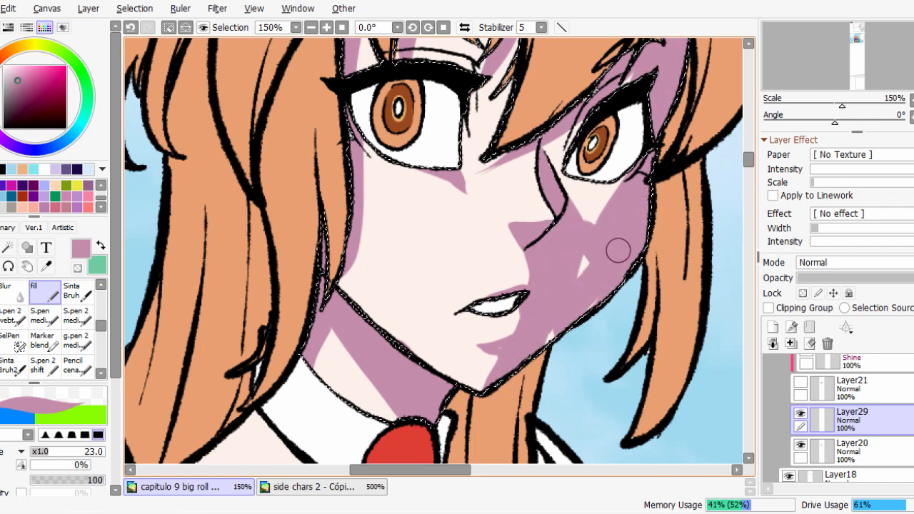
{"action": "left_click_drag", "start_coordinate": [517, 354], "coordinate": [505, 347]}
{"action": "left_click_drag", "start_coordinate": [580, 221], "coordinate": [589, 231]}
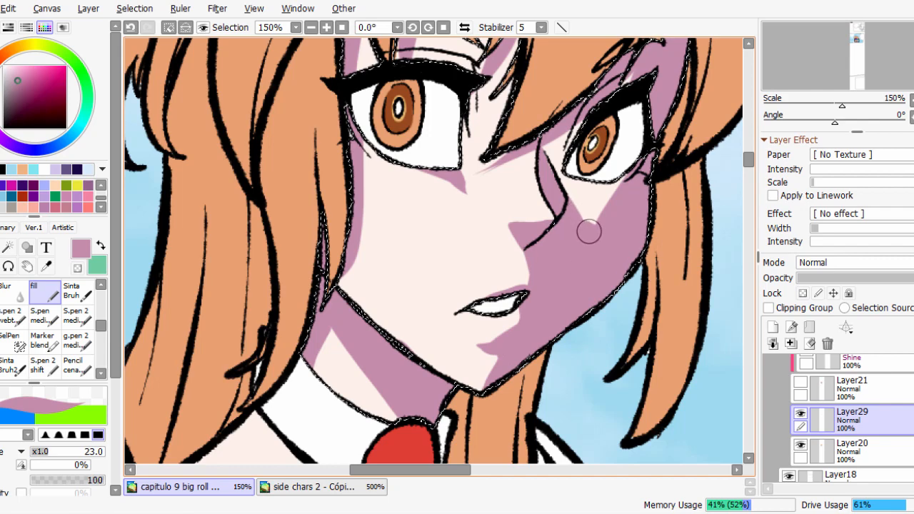
{"action": "scroll", "coordinate": [608, 217], "scroll_direction": "down", "scroll_amount": 4}
{"action": "scroll", "coordinate": [608, 216], "scroll_direction": "up", "scroll_amount": 1}
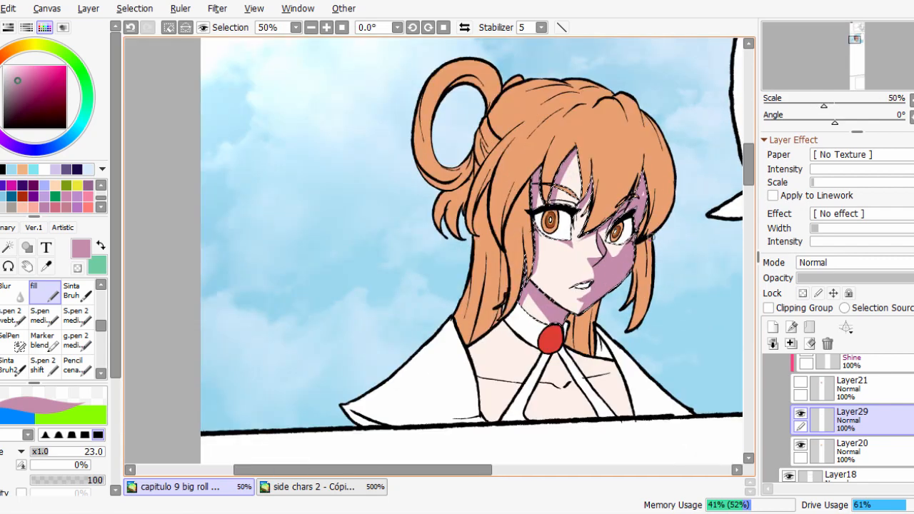
{"action": "scroll", "coordinate": [631, 287], "scroll_direction": "up", "scroll_amount": 1}
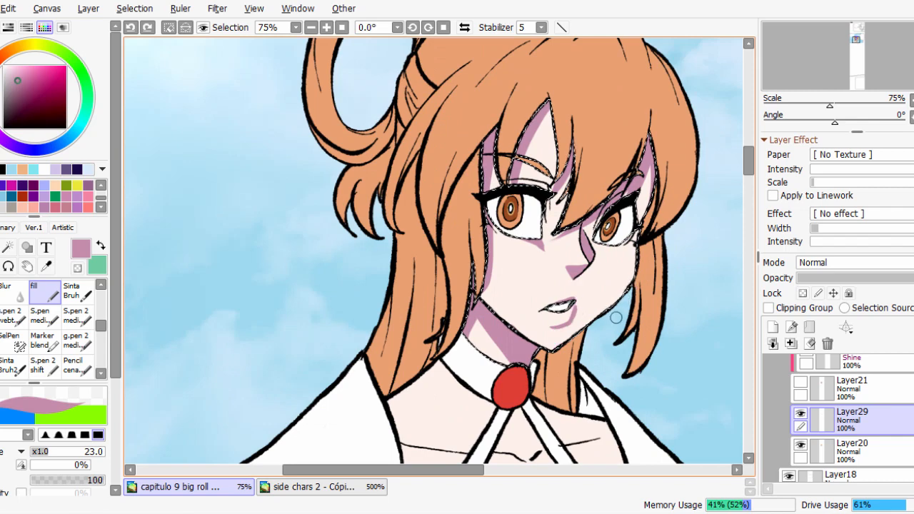
Paint pinkish shadows beneath the far fringe, above the near eyelid and between that eye's inner corner and the fringe.
{"action": "scroll", "coordinate": [564, 296], "scroll_direction": "up", "scroll_amount": 2}
{"action": "mouse_move", "coordinate": [538, 297]}
{"action": "left_mouse_down"}
{"action": "mouse_move", "coordinate": [582, 287]}
{"action": "mouse_move", "coordinate": [541, 367]}
{"action": "left_mouse_up"}
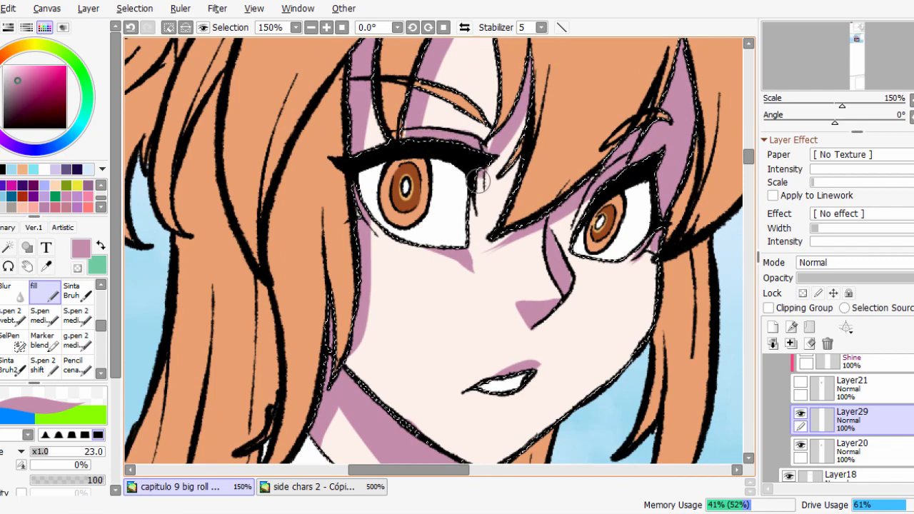
{"action": "left_click_drag", "start_coordinate": [488, 159], "coordinate": [486, 212]}
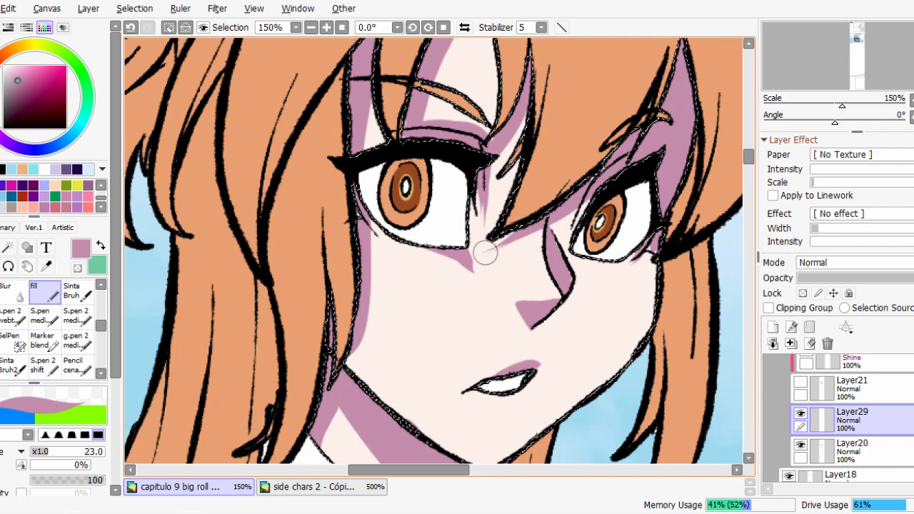
Paint a curved pinkish shadow along the far edge of the face, from beside the eye down the cheek to the jaw.
{"action": "left_click_drag", "start_coordinate": [654, 292], "coordinate": [635, 251]}
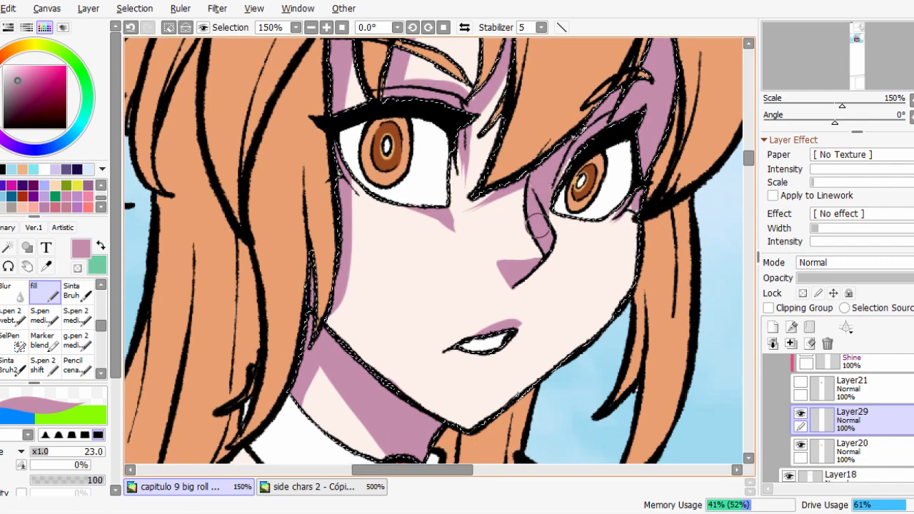
{"action": "mouse_move", "coordinate": [637, 208]}
{"action": "left_mouse_down"}
{"action": "mouse_move", "coordinate": [624, 227]}
{"action": "mouse_move", "coordinate": [631, 196]}
{"action": "mouse_move", "coordinate": [618, 292]}
{"action": "mouse_move", "coordinate": [634, 223]}
{"action": "left_mouse_up"}
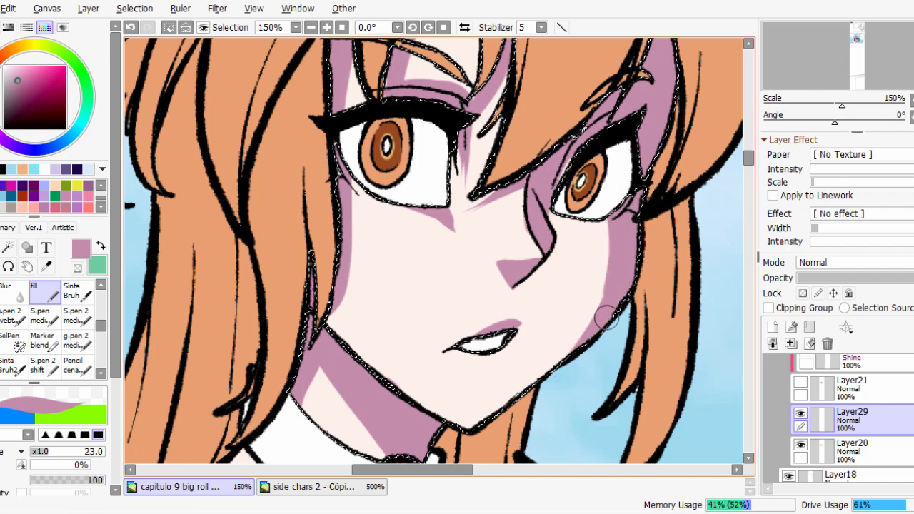
{"action": "left_click_drag", "start_coordinate": [606, 317], "coordinate": [549, 367]}
{"action": "left_click_drag", "start_coordinate": [619, 268], "coordinate": [536, 376]}
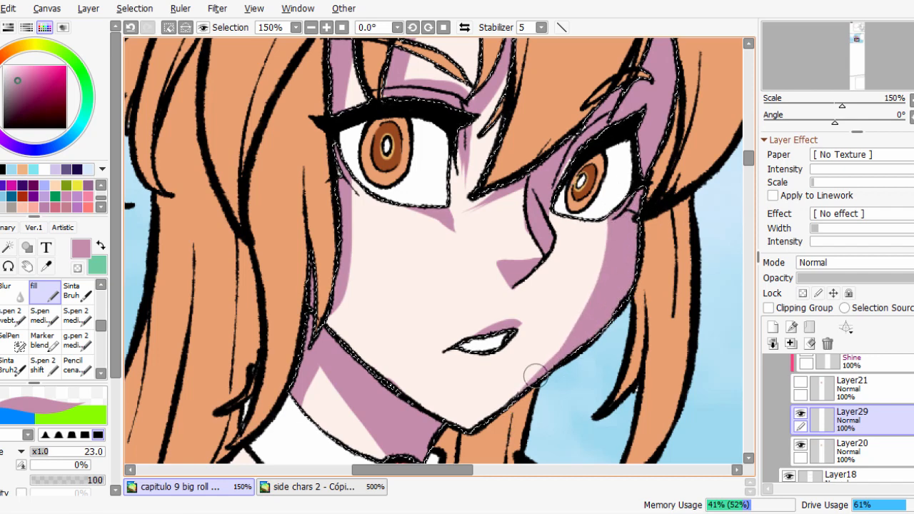
{"action": "scroll", "coordinate": [535, 375], "scroll_direction": "down", "scroll_amount": 3}
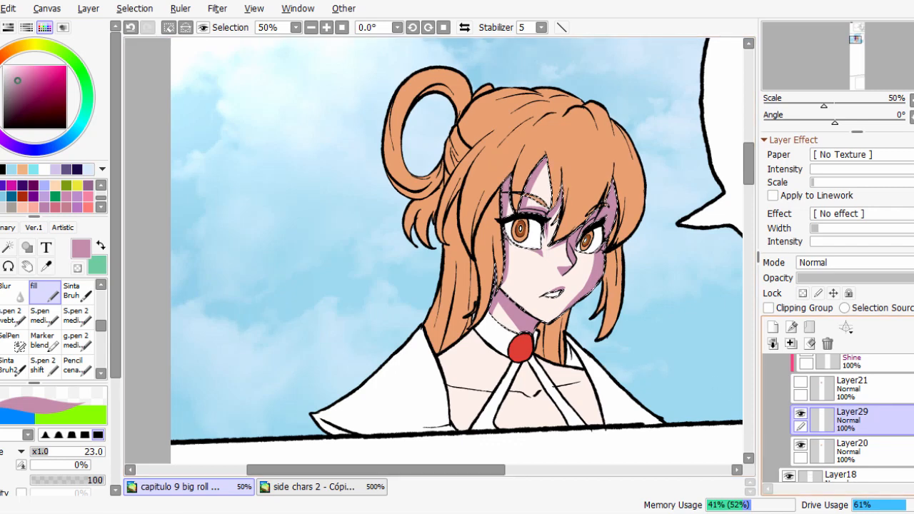
Refine the tip of the pinkish shadow below the near eye's inner corner on Layer29.
{"action": "scroll", "coordinate": [610, 272], "scroll_direction": "up", "scroll_amount": 2}
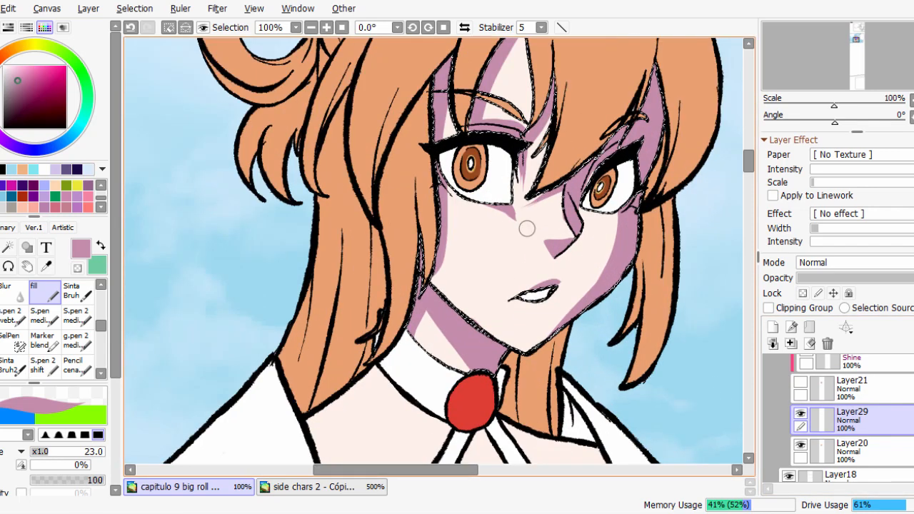
{"action": "scroll", "coordinate": [528, 223], "scroll_direction": "down", "scroll_amount": 1}
{"action": "scroll", "coordinate": [555, 207], "scroll_direction": "up", "scroll_amount": 2}
{"action": "key", "text": "minus"}
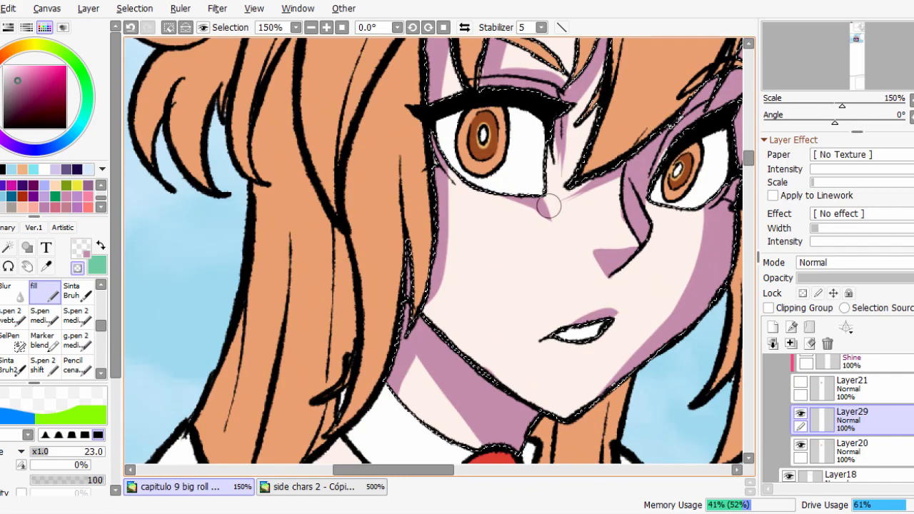
{"action": "key", "text": "minus"}
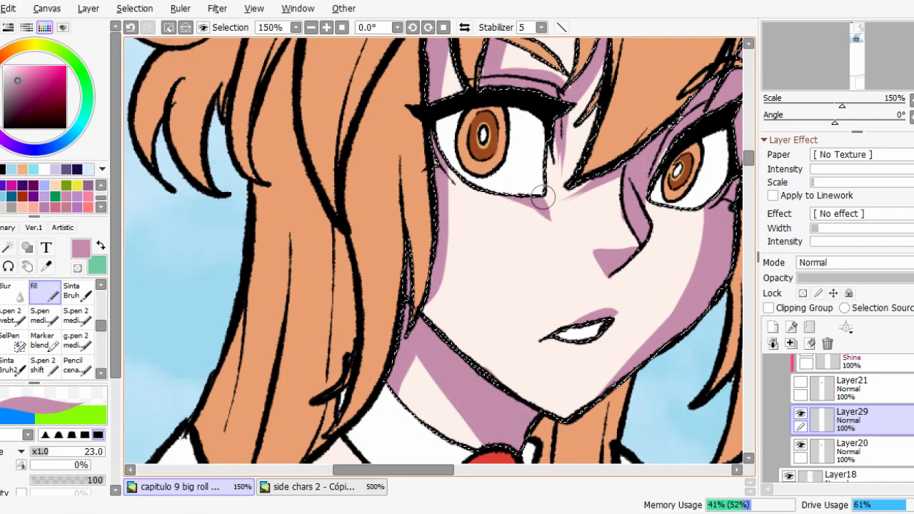
{"action": "key", "text": "minus"}
{"action": "scroll", "coordinate": [557, 207], "scroll_direction": "down", "scroll_amount": 2}
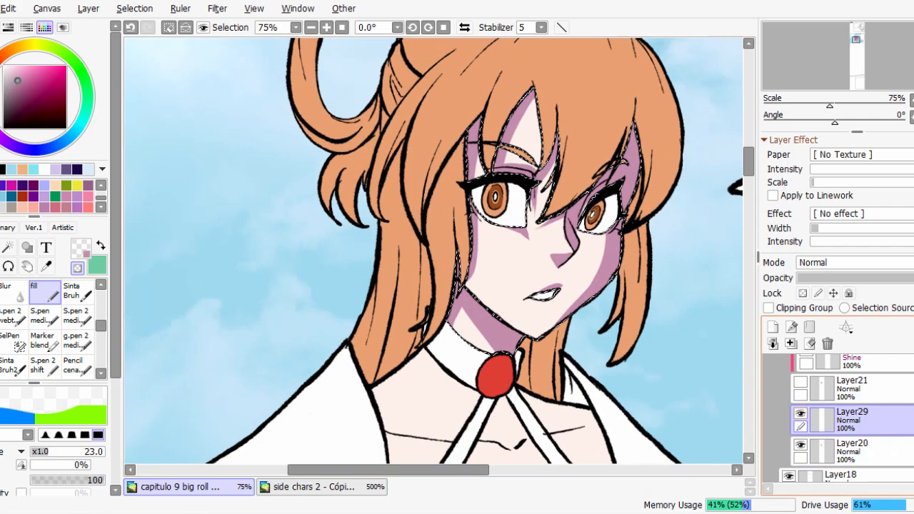
Delete Layer29 and show the finished shadows on Layer21 instead.
{"action": "left_click", "coordinate": [828, 344]}
{"action": "left_click", "coordinate": [800, 382]}
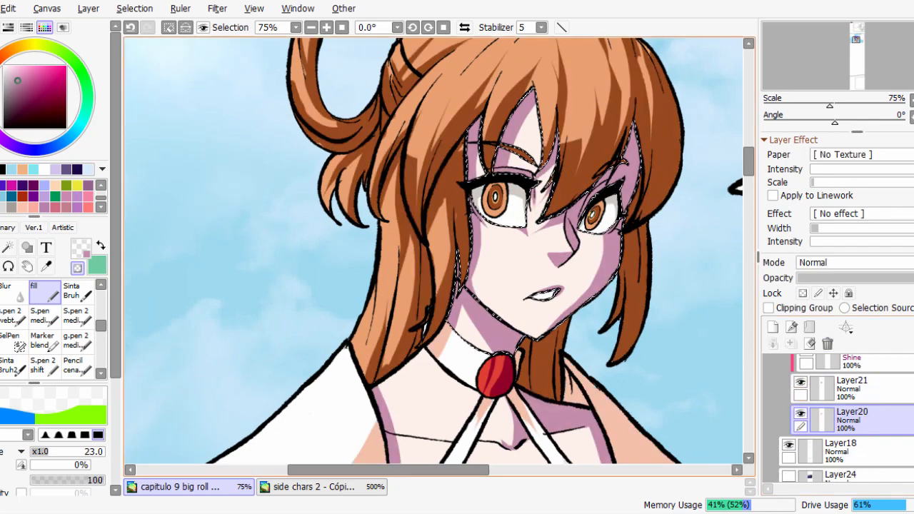
{"action": "left_click", "coordinate": [749, 382]}
{"action": "scroll", "coordinate": [601, 143], "scroll_direction": "down", "scroll_amount": 1}
{"action": "mouse_move", "coordinate": [599, 41]}
{"action": "left_mouse_down"}
{"action": "mouse_move", "coordinate": [623, 237]}
{"action": "mouse_move", "coordinate": [571, 315]}
{"action": "left_mouse_up"}
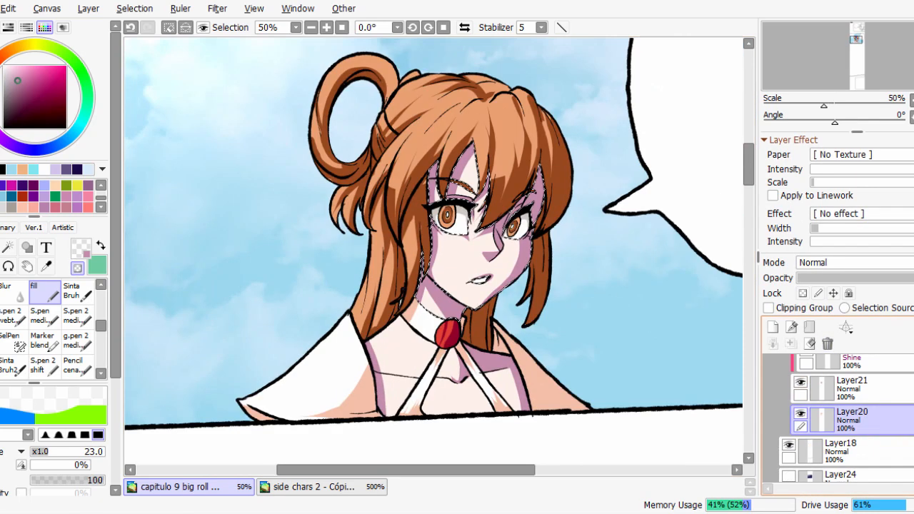
Toggle the Shine layer Layer22 on and off to compare the face shadows with and without the glow.
{"action": "scroll", "coordinate": [490, 297], "scroll_direction": "up", "scroll_amount": 3}
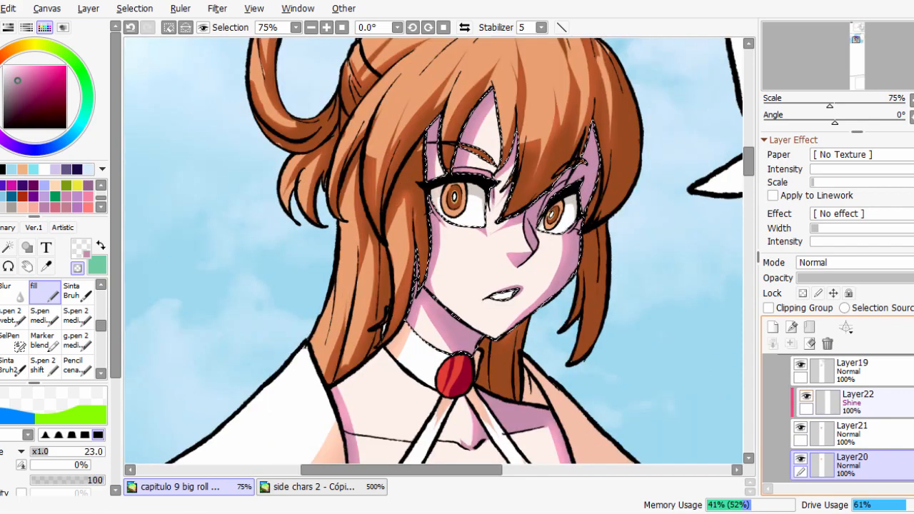
{"action": "left_click", "coordinate": [806, 396]}
{"action": "left_click", "coordinate": [806, 397]}
{"action": "left_click", "coordinate": [807, 397]}
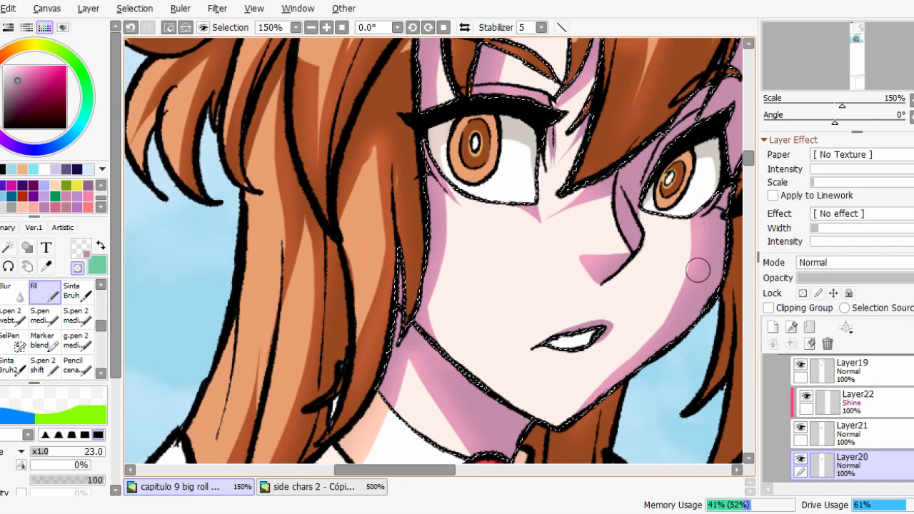
{"action": "left_click", "coordinate": [807, 396]}
{"action": "left_click", "coordinate": [807, 397]}
{"action": "left_click", "coordinate": [807, 396]}
Create a new layer above Layer21, clip it to that layer and set its blending mode to Shine.
{"action": "left_click", "coordinate": [857, 434]}
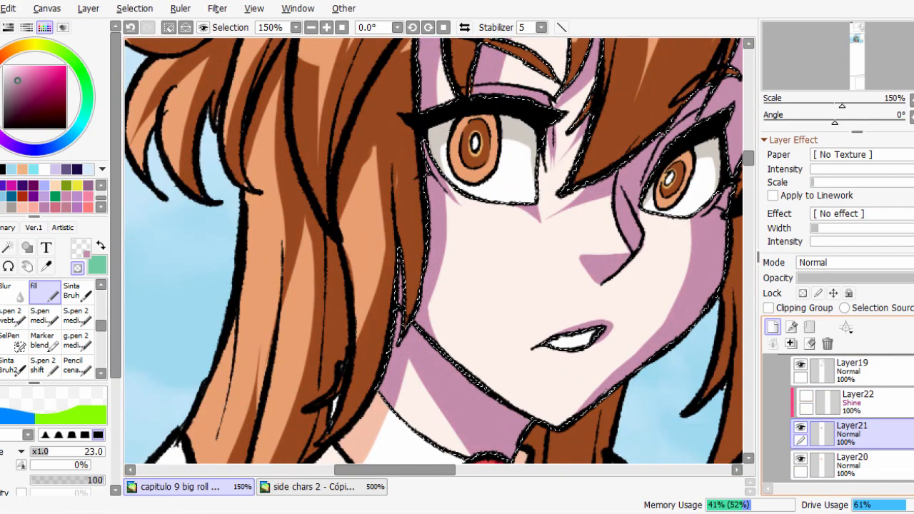
{"action": "left_click", "coordinate": [772, 328]}
{"action": "left_click", "coordinate": [769, 308]}
{"action": "left_click", "coordinate": [854, 262]}
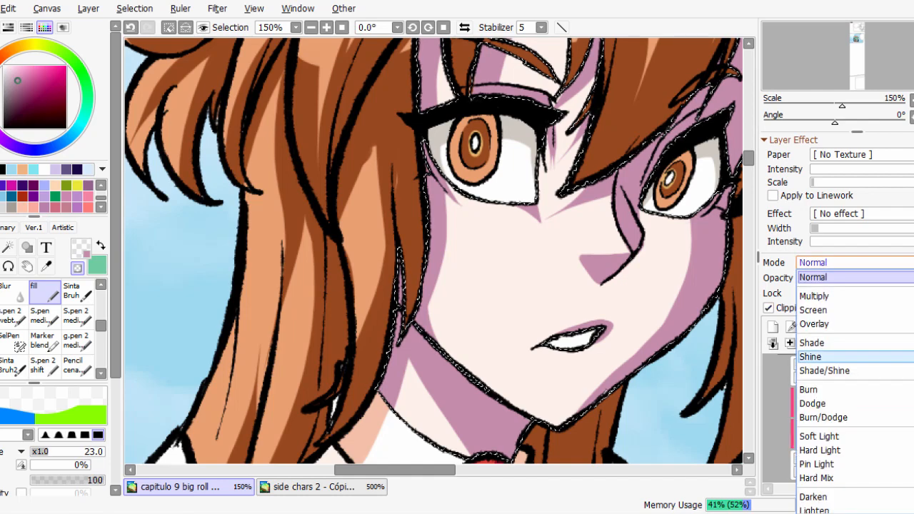
{"action": "left_click", "coordinate": [814, 410]}
Airbrush a soft salmon FF7B79 glow over the shadows along the far cheek, jaw and near side of the face.
{"action": "left_click", "coordinate": [87, 208]}
{"action": "left_click", "coordinate": [82, 249]}
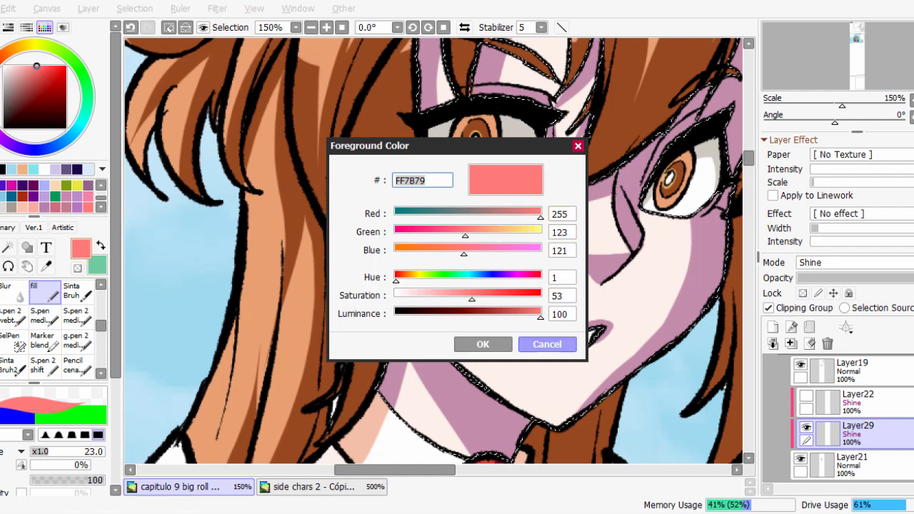
{"action": "left_click", "coordinate": [547, 344]}
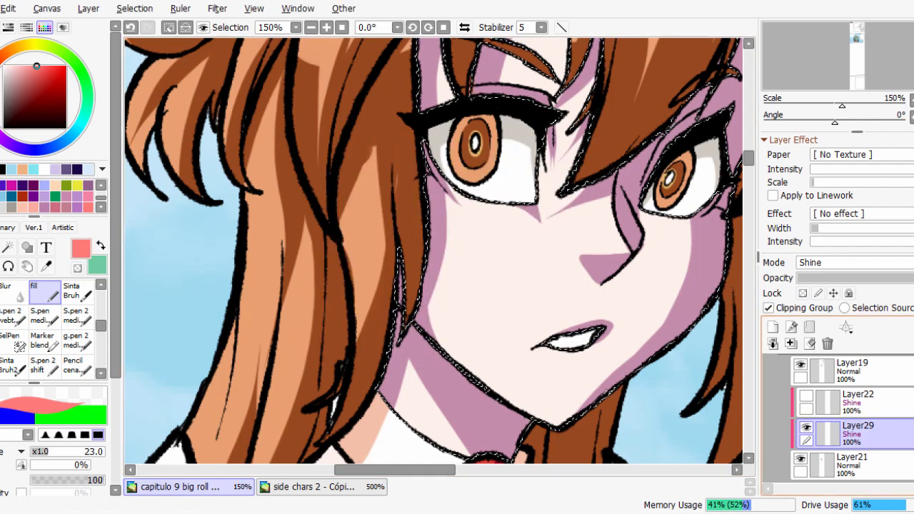
{"action": "left_click_drag", "start_coordinate": [528, 332], "coordinate": [378, 284]}
{"action": "key", "text": "b"}
{"action": "mouse_move", "coordinate": [621, 245]}
{"action": "left_mouse_down"}
{"action": "mouse_move", "coordinate": [545, 245]}
{"action": "mouse_move", "coordinate": [566, 245]}
{"action": "left_mouse_up"}
{"action": "left_click", "coordinate": [807, 428]}
{"action": "left_click", "coordinate": [807, 428]}
{"action": "left_click", "coordinate": [801, 459]}
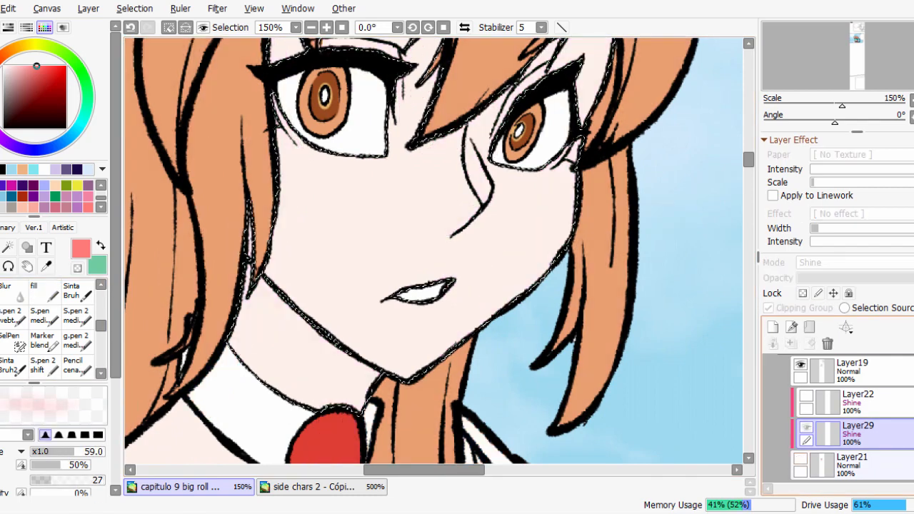
{"action": "left_click", "coordinate": [800, 459]}
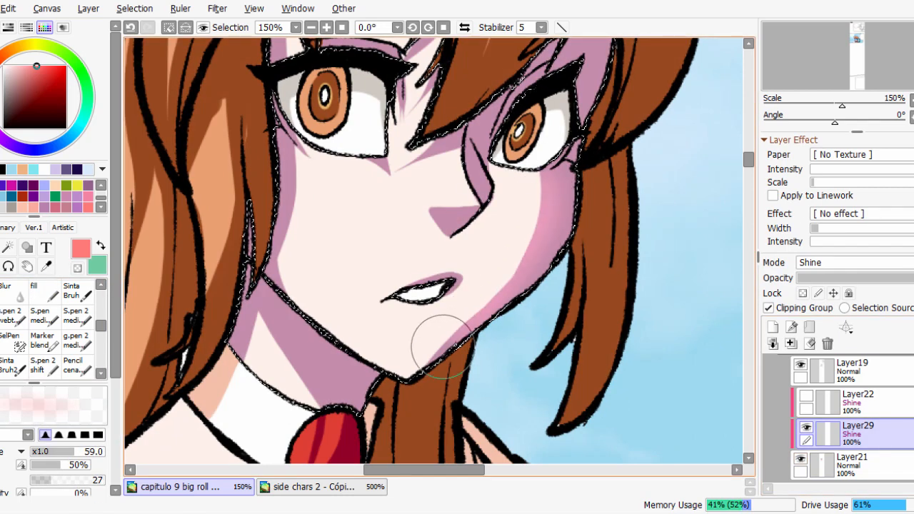
{"action": "mouse_move", "coordinate": [443, 347]}
{"action": "left_mouse_down"}
{"action": "mouse_move", "coordinate": [481, 325]}
{"action": "mouse_move", "coordinate": [523, 226]}
{"action": "left_mouse_up"}
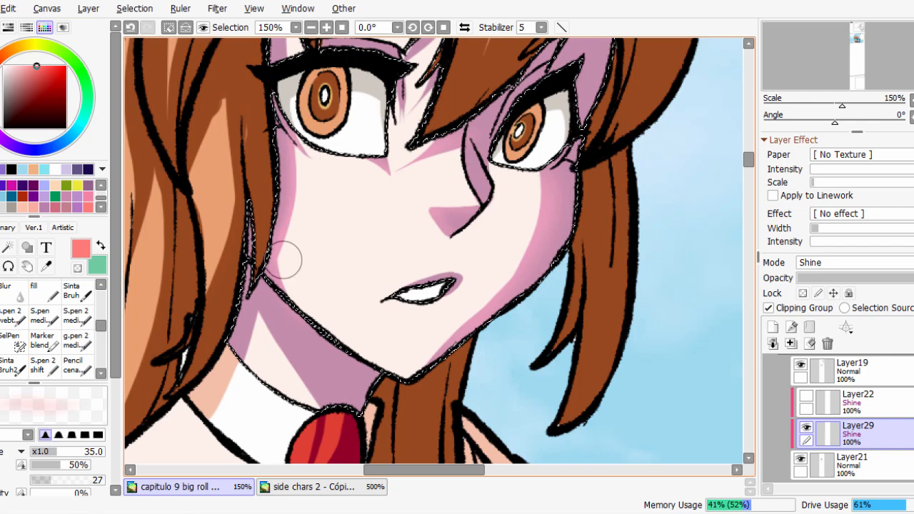
Airbrush the salmon glow onto the neck shadow beneath the jaw with a brush size of about 50.
{"action": "left_click_drag", "start_coordinate": [258, 301], "coordinate": [323, 403]}
{"action": "mouse_move", "coordinate": [348, 431]}
{"action": "left_mouse_down"}
{"action": "mouse_move", "coordinate": [334, 432]}
{"action": "mouse_move", "coordinate": [342, 435]}
{"action": "mouse_move", "coordinate": [370, 293]}
{"action": "left_mouse_up"}
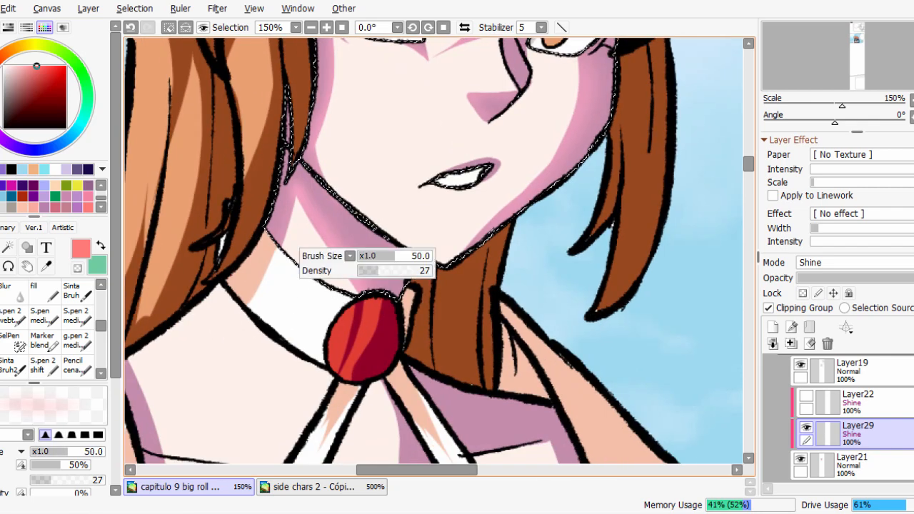
{"action": "left_click_drag", "start_coordinate": [325, 440], "coordinate": [388, 252]}
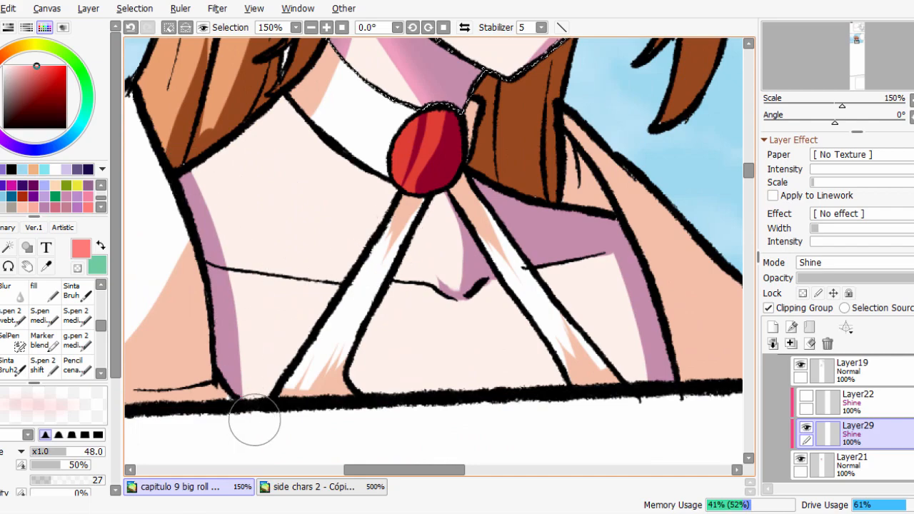
{"action": "scroll", "coordinate": [225, 210], "scroll_direction": "down", "scroll_amount": 1}
{"action": "scroll", "coordinate": [218, 181], "scroll_direction": "up", "scroll_amount": 1}
{"action": "scroll", "coordinate": [273, 188], "scroll_direction": "down", "scroll_amount": 1}
{"action": "left_click_drag", "start_coordinate": [286, 188], "coordinate": [308, 423]}
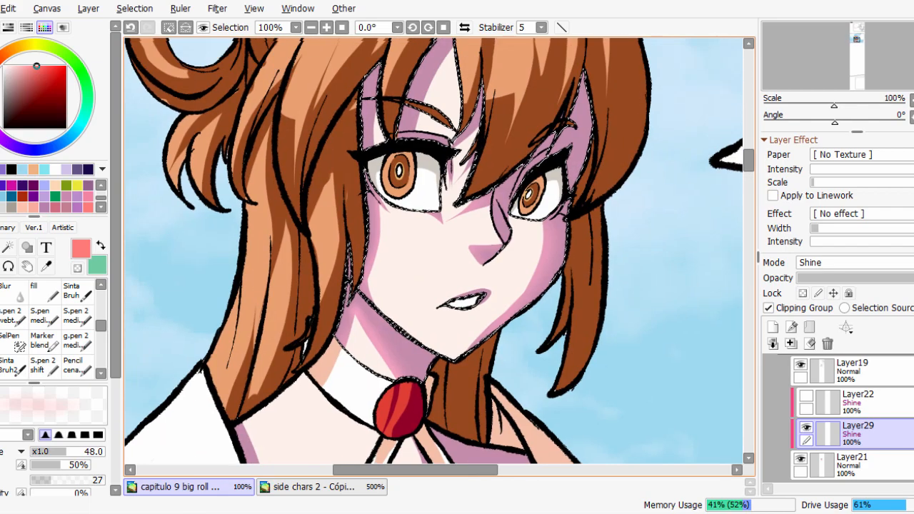
Airbrush the salmon glow along the forehead shadows beneath the fringe on the clipped Shine layer.
{"action": "scroll", "coordinate": [456, 268], "scroll_direction": "up", "scroll_amount": 1}
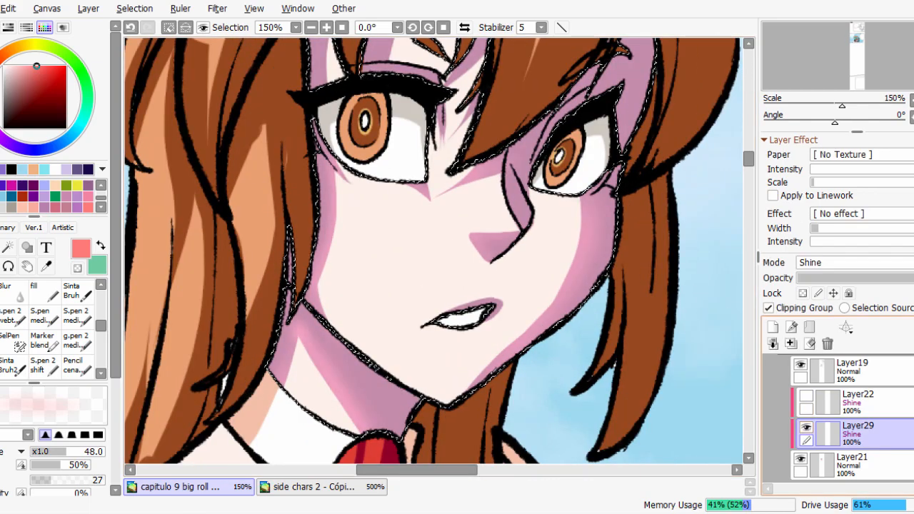
{"action": "double_click", "coordinate": [861, 432]}
{"action": "key", "text": "Return"}
{"action": "scroll", "coordinate": [432, 247], "scroll_direction": "down", "scroll_amount": 1}
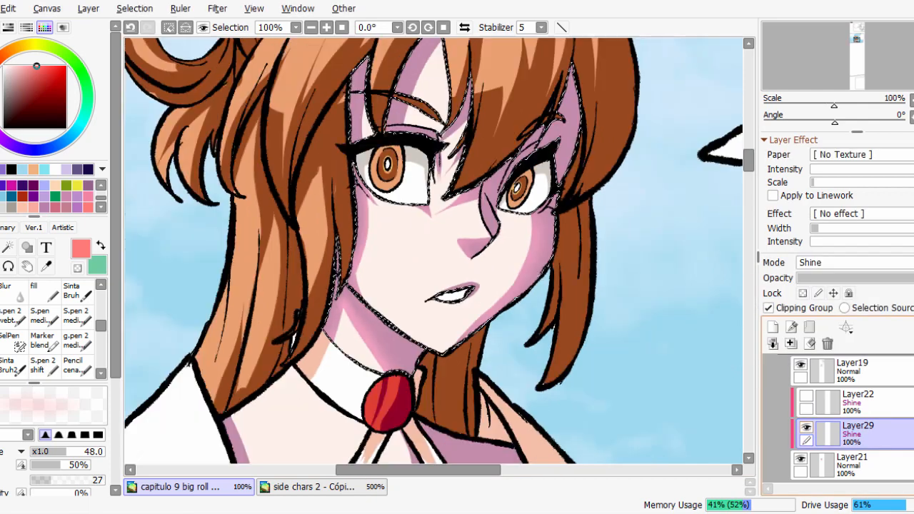
{"action": "scroll", "coordinate": [464, 132], "scroll_direction": "up", "scroll_amount": 1}
{"action": "left_click_drag", "start_coordinate": [376, 138], "coordinate": [363, 305]}
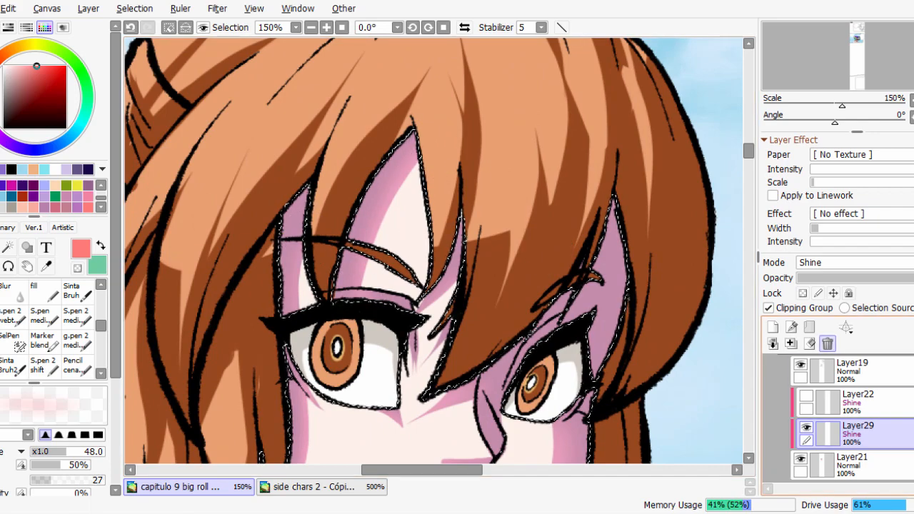
Delete the clipped Layer29, show Layer22 in its place and clear the face selection.
{"action": "left_click", "coordinate": [828, 344]}
{"action": "left_click", "coordinate": [807, 395]}
{"action": "left_click", "coordinate": [806, 396]}
{"action": "left_click", "coordinate": [806, 396]}
{"action": "scroll", "coordinate": [633, 428], "scroll_direction": "down", "scroll_amount": 1}
{"action": "left_click_drag", "start_coordinate": [633, 429], "coordinate": [630, 293]}
{"action": "scroll", "coordinate": [631, 307], "scroll_direction": "up", "scroll_amount": 1}
{"action": "key", "text": "ctrl+d"}
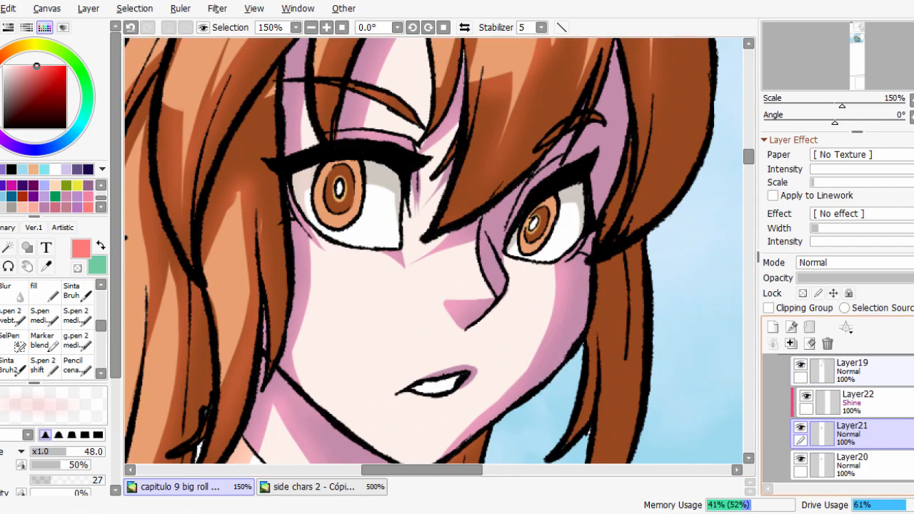
Compare the whole character with the Layer22 glow switched off and on.
{"action": "scroll", "coordinate": [557, 237], "scroll_direction": "down", "scroll_amount": 3}
{"action": "scroll", "coordinate": [559, 281], "scroll_direction": "up", "scroll_amount": 1}
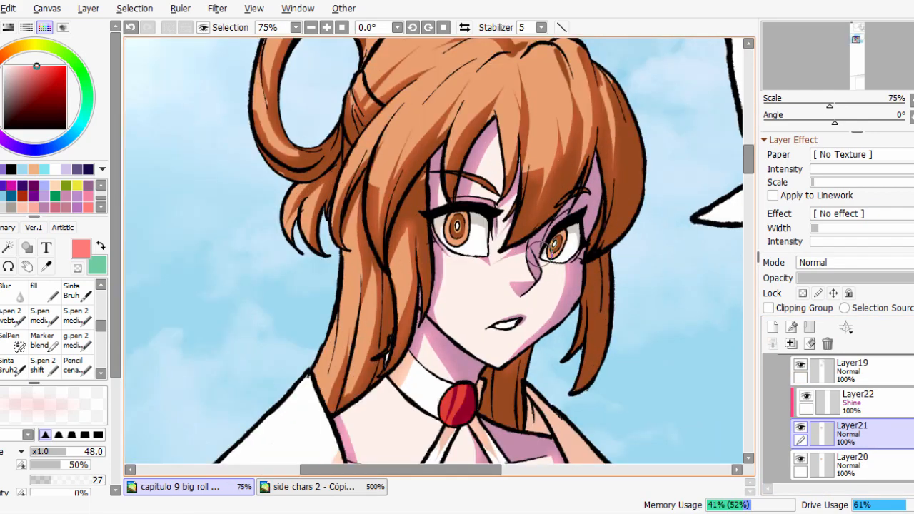
{"action": "scroll", "coordinate": [559, 281], "scroll_direction": "down", "scroll_amount": 1}
{"action": "left_click", "coordinate": [806, 396]}
{"action": "left_click", "coordinate": [806, 396]}
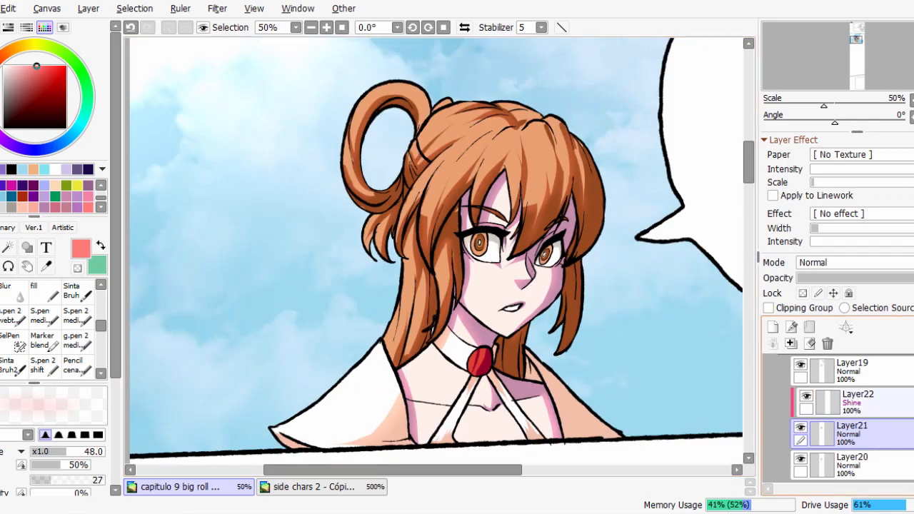
Collapse Folder3 and hide Layer28 above it.
{"action": "scroll", "coordinate": [810, 400], "scroll_direction": "up", "scroll_amount": 1}
{"action": "left_click", "coordinate": [810, 385]}
{"action": "left_click", "coordinate": [789, 380]}
{"action": "left_click", "coordinate": [789, 379]}
{"action": "scroll", "coordinate": [845, 418], "scroll_direction": "up", "scroll_amount": 4}
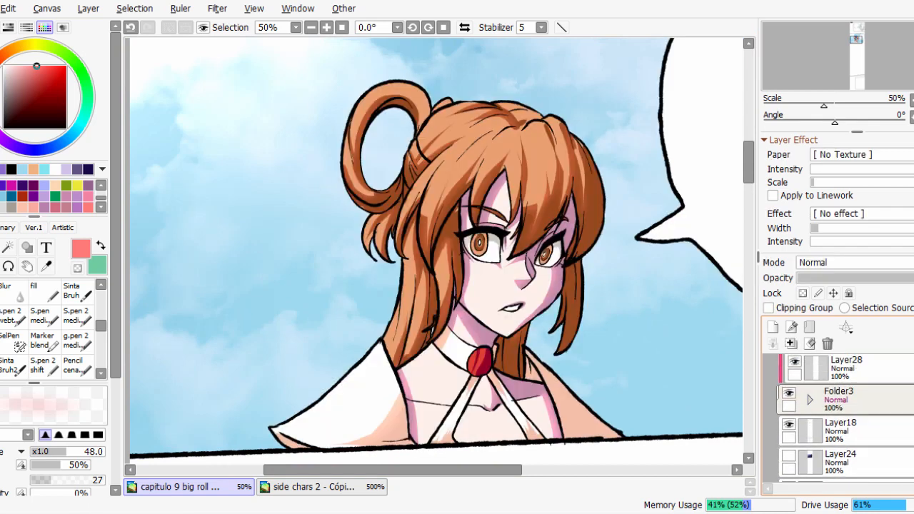
{"action": "scroll", "coordinate": [817, 411], "scroll_direction": "up", "scroll_amount": 1}
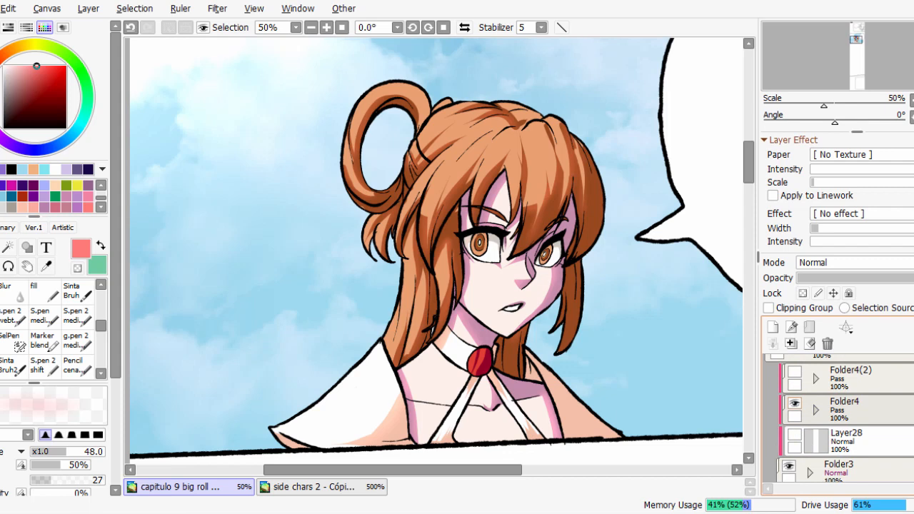
Expand Folder4 and show its Layer26, Layer25 and Layer27 lighting layers to preview the final lighting.
{"action": "left_click", "coordinate": [816, 410]}
{"action": "scroll", "coordinate": [817, 411], "scroll_direction": "down", "scroll_amount": 2}
{"action": "left_click_drag", "start_coordinate": [801, 385], "coordinate": [801, 449]}
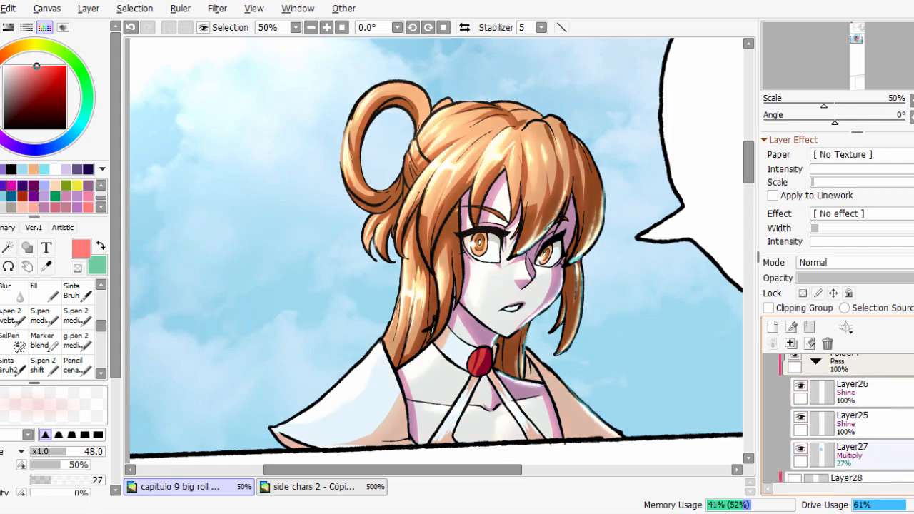
{"action": "scroll", "coordinate": [817, 399], "scroll_direction": "up", "scroll_amount": 1}
{"action": "left_click", "coordinate": [816, 399]}
{"action": "left_click", "coordinate": [817, 400]}
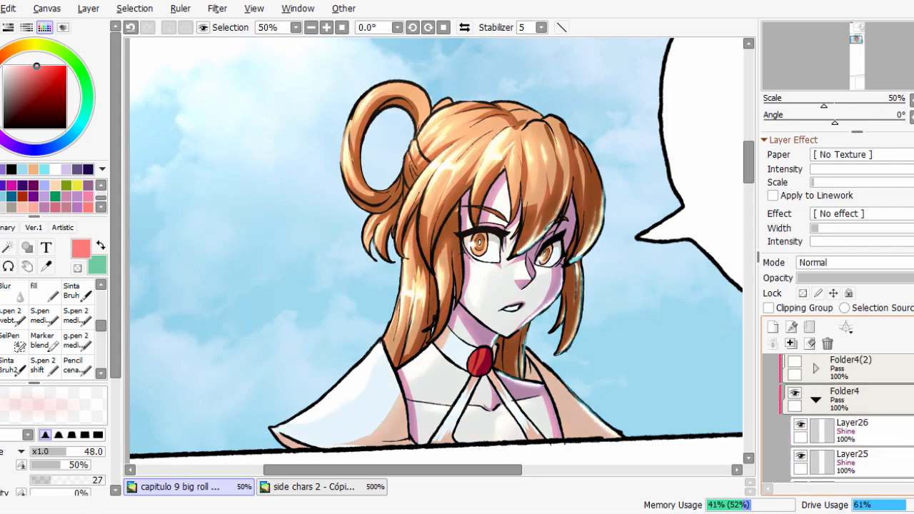
Hide Layer26 and Layer25, then compare the Multiply tint of Layer27 on and off, leaving it hidden.
{"action": "scroll", "coordinate": [817, 399], "scroll_direction": "down", "scroll_amount": 1}
{"action": "left_click", "coordinate": [801, 379]}
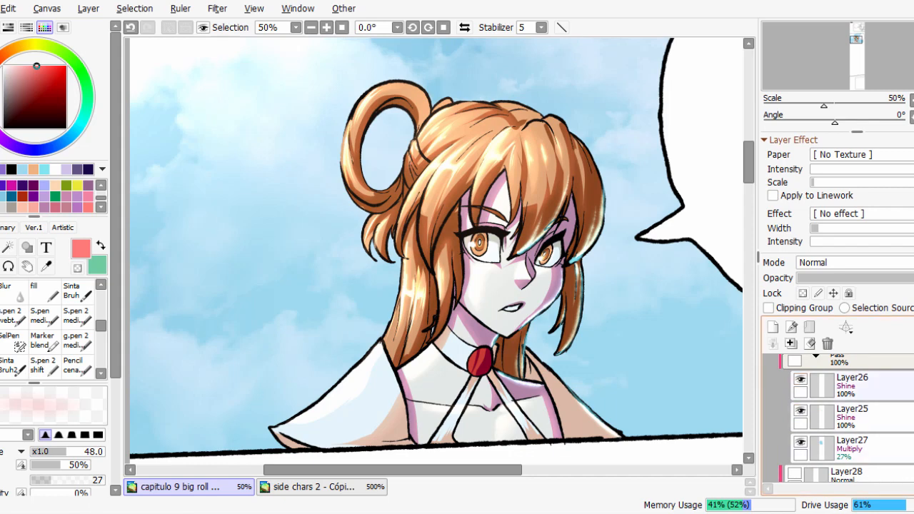
{"action": "left_click", "coordinate": [801, 411]}
{"action": "left_click", "coordinate": [801, 442]}
{"action": "left_click", "coordinate": [801, 443]}
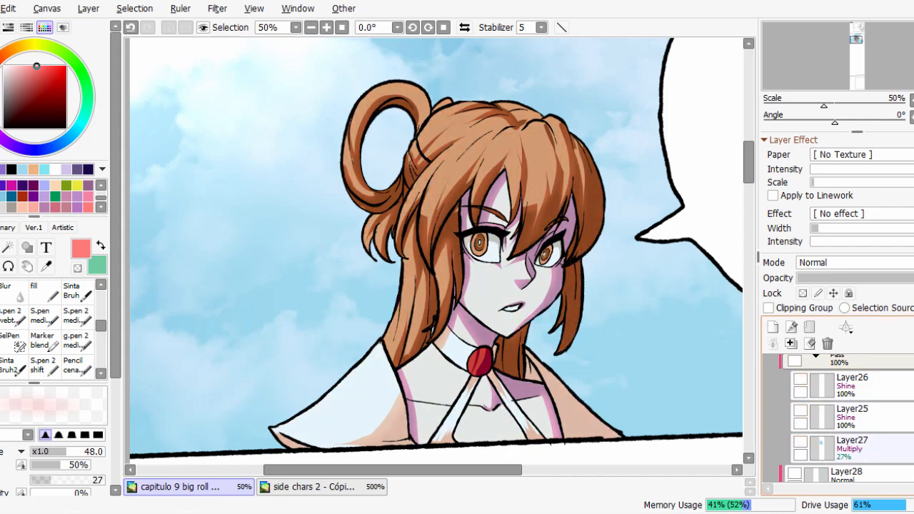
{"action": "left_click", "coordinate": [801, 443]}
{"action": "left_click", "coordinate": [801, 442]}
{"action": "left_click", "coordinate": [801, 442]}
{"action": "left_click", "coordinate": [801, 442]}
{"action": "left_click", "coordinate": [800, 442]}
{"action": "left_click", "coordinate": [800, 442]}
{"action": "left_click", "coordinate": [801, 442]}
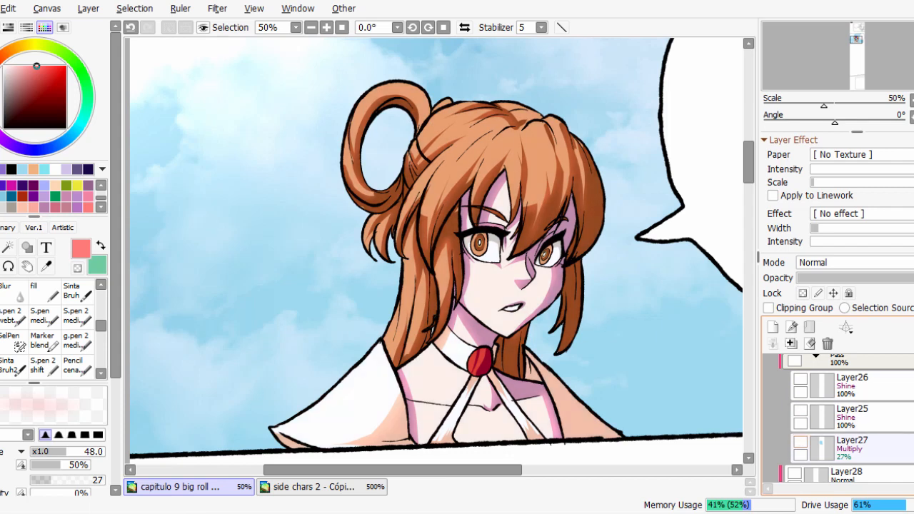
Toggle the visibility of Layer21 in Folder3 to compare the character with and without its shadows.
{"action": "scroll", "coordinate": [843, 419], "scroll_direction": "down", "scroll_amount": 5}
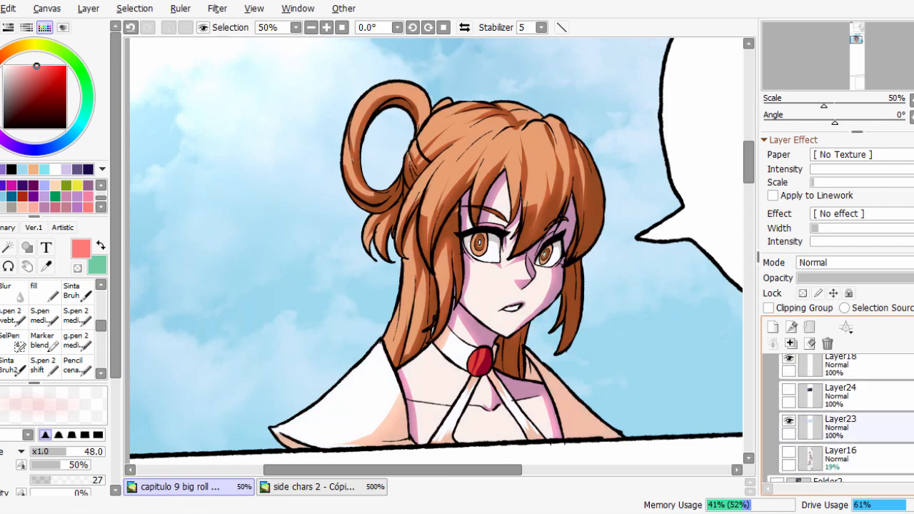
{"action": "scroll", "coordinate": [843, 418], "scroll_direction": "up", "scroll_amount": 3}
{"action": "scroll", "coordinate": [801, 412], "scroll_direction": "down", "scroll_amount": 2}
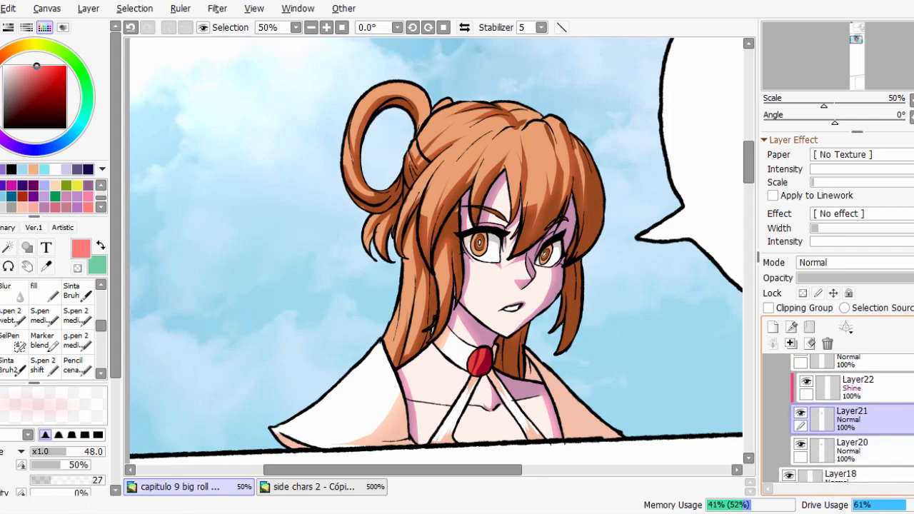
{"action": "left_click", "coordinate": [801, 413]}
{"action": "left_click", "coordinate": [801, 413]}
{"action": "left_click", "coordinate": [801, 412]}
{"action": "left_click", "coordinate": [801, 412]}
{"action": "left_click", "coordinate": [800, 413]}
{"action": "left_click", "coordinate": [801, 412]}
Duplicate Layer21 and select the copy.
{"action": "left_click", "coordinate": [89, 8]}
{"action": "left_click", "coordinate": [122, 82]}
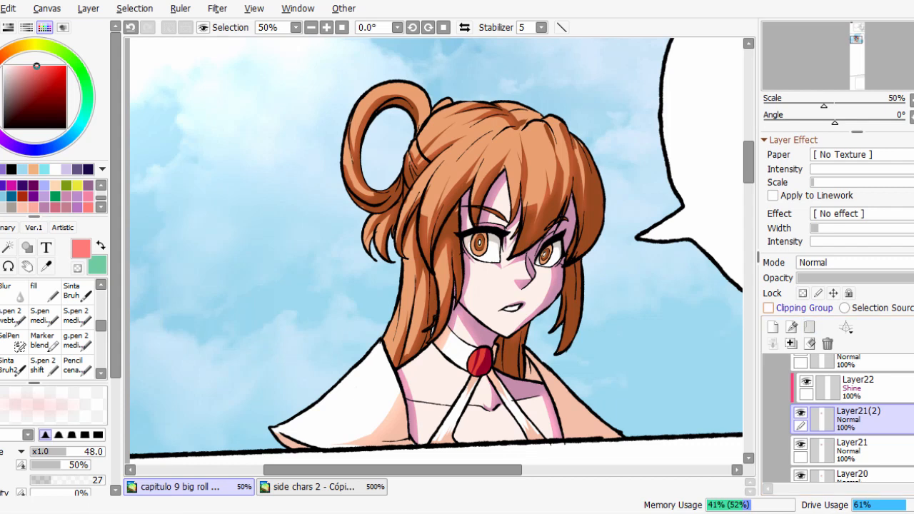
{"action": "left_click", "coordinate": [873, 451]}
{"action": "left_click", "coordinate": [873, 419]}
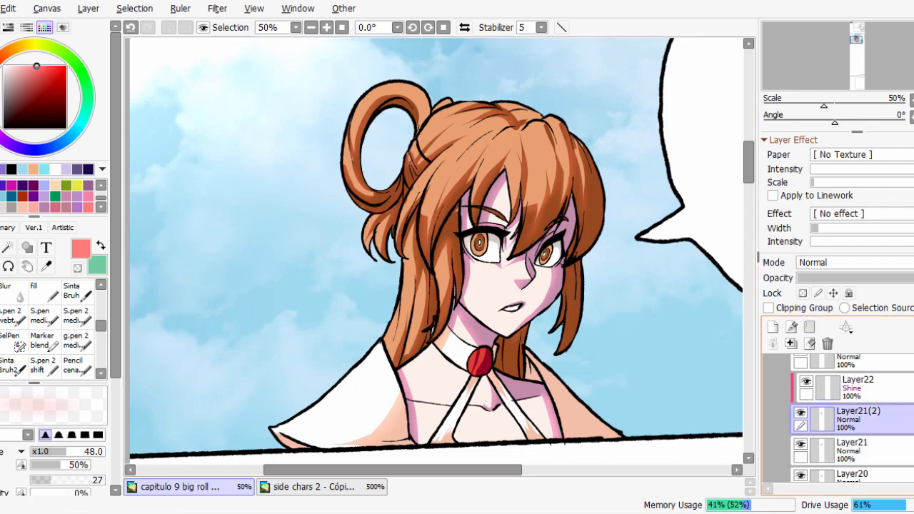
Try a Gaussian Blur with a radius of 3.5 on Layer21, check the softened shadows up close, and cancel it.
{"action": "left_click", "coordinate": [873, 450]}
{"action": "left_click", "coordinate": [217, 8]}
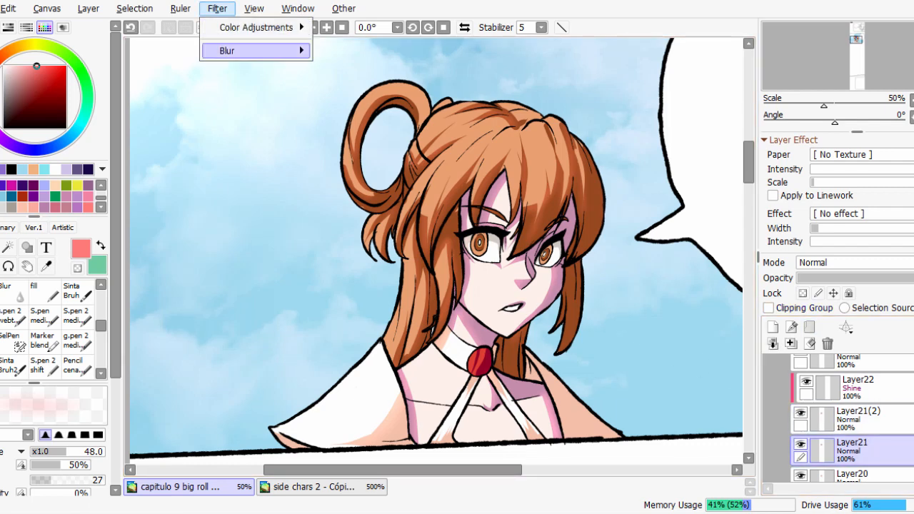
{"action": "mouse_move", "coordinate": [256, 50]}
{"action": "left_click", "coordinate": [365, 53]}
{"action": "scroll", "coordinate": [585, 280], "scroll_direction": "up", "scroll_amount": 2}
{"action": "left_click", "coordinate": [579, 34]}
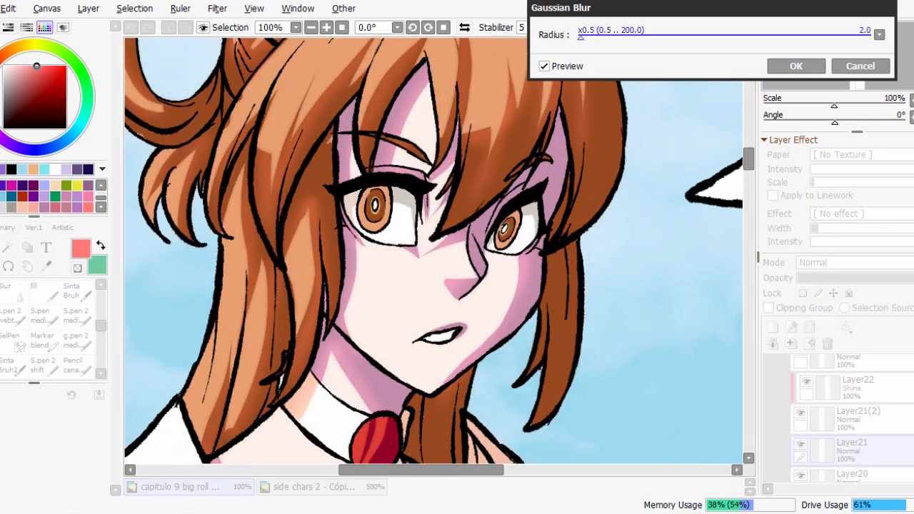
{"action": "scroll", "coordinate": [460, 270], "scroll_direction": "up", "scroll_amount": 2}
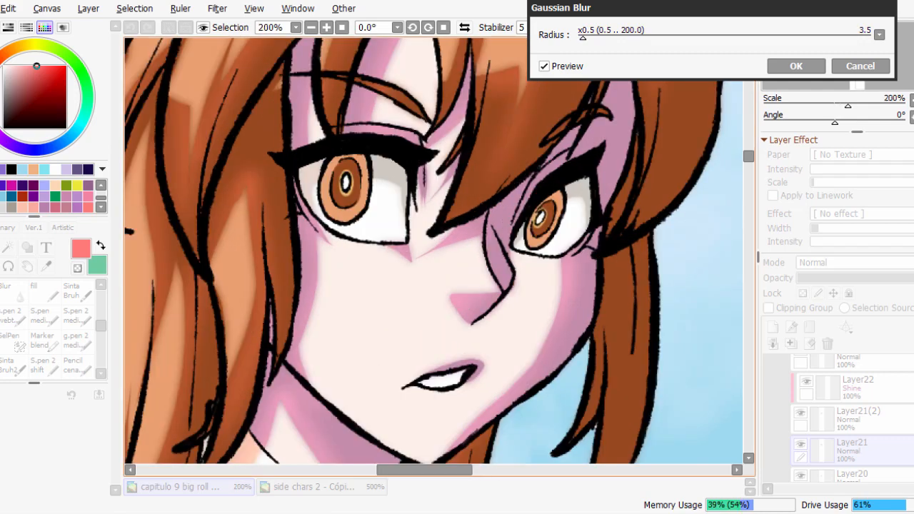
{"action": "scroll", "coordinate": [434, 251], "scroll_direction": "down", "scroll_amount": 2}
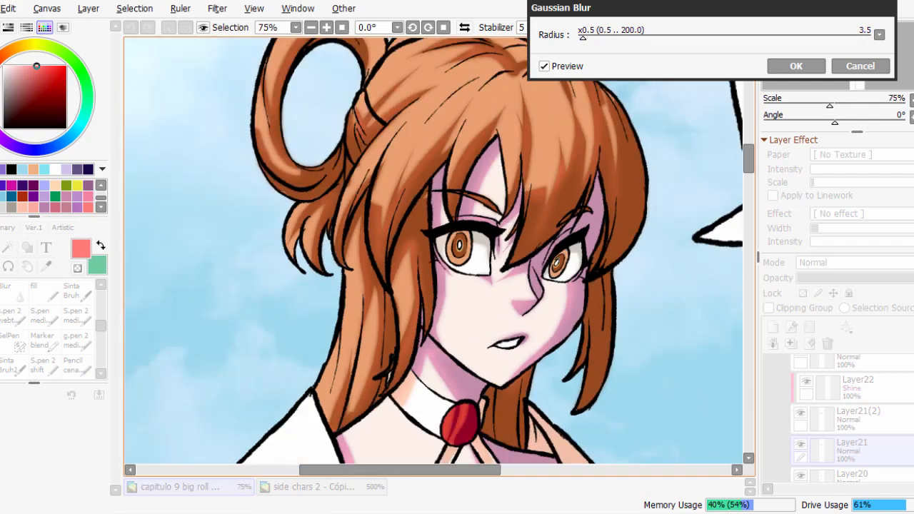
{"action": "scroll", "coordinate": [434, 256], "scroll_direction": "down", "scroll_amount": 1}
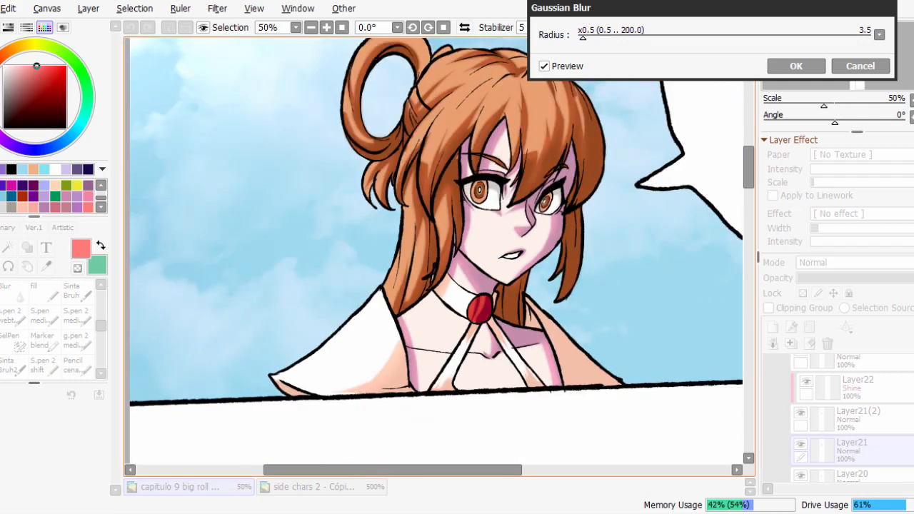
{"action": "scroll", "coordinate": [434, 256], "scroll_direction": "up", "scroll_amount": 4}
{"action": "scroll", "coordinate": [434, 257], "scroll_direction": "down", "scroll_amount": 3}
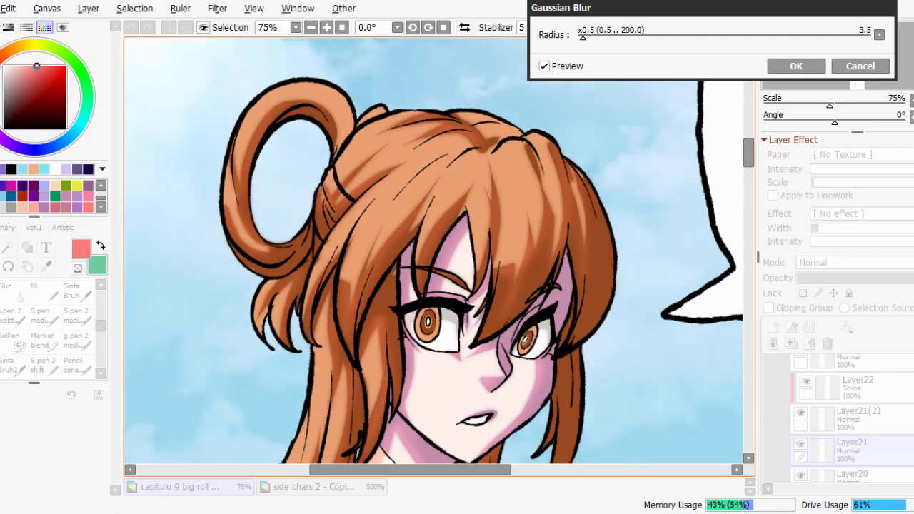
{"action": "scroll", "coordinate": [549, 199], "scroll_direction": "down", "scroll_amount": 1}
{"action": "left_click", "coordinate": [861, 67]}
Collapse Folder3 and show the clipped Layer28 above it to check its effect on the character.
{"action": "scroll", "coordinate": [531, 297], "scroll_direction": "down", "scroll_amount": 1}
{"action": "scroll", "coordinate": [433, 256], "scroll_direction": "up", "scroll_amount": 1}
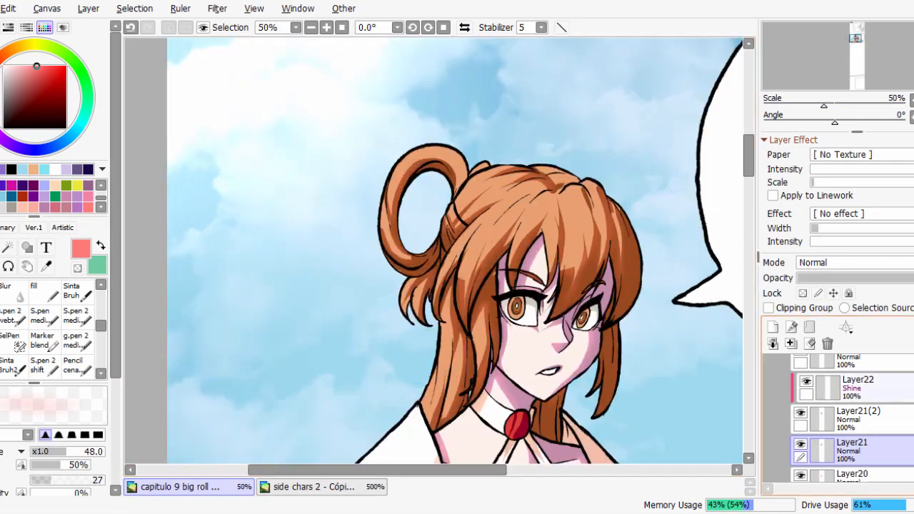
{"action": "left_click", "coordinate": [828, 344]}
{"action": "scroll", "coordinate": [879, 418], "scroll_direction": "up", "scroll_amount": 2}
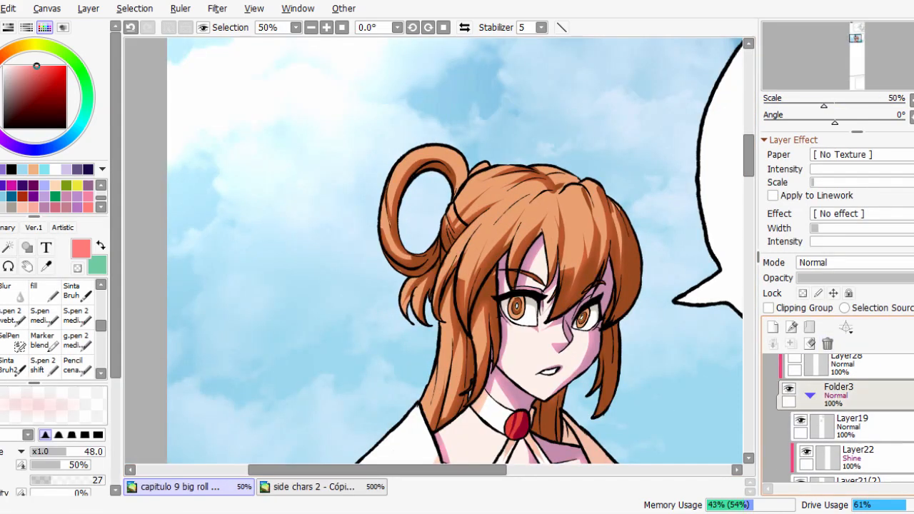
{"action": "left_click", "coordinate": [810, 395]}
{"action": "scroll", "coordinate": [582, 315], "scroll_direction": "up", "scroll_amount": 2}
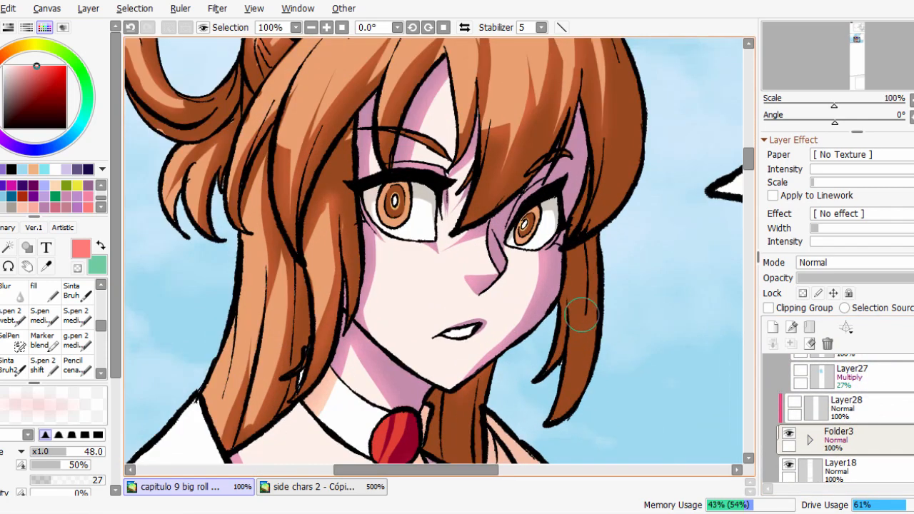
{"action": "left_click", "coordinate": [886, 409]}
{"action": "left_click", "coordinate": [795, 402]}
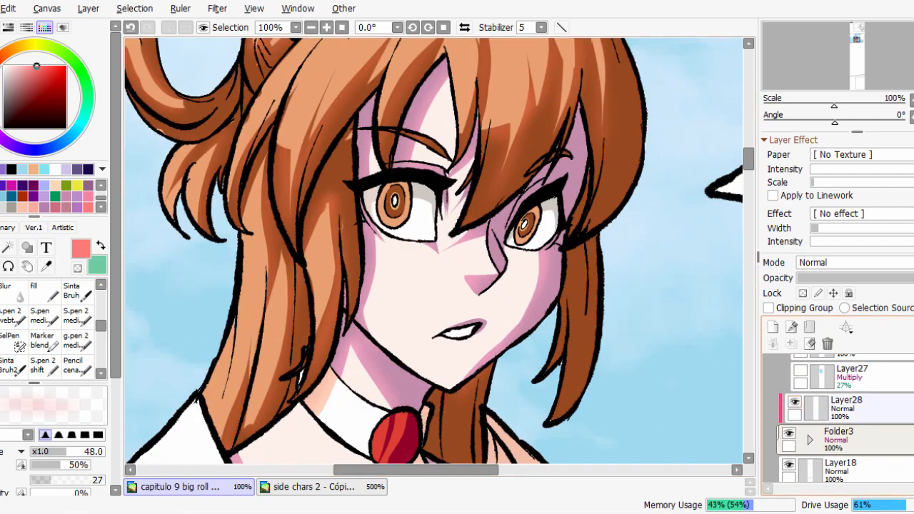
{"action": "scroll", "coordinate": [443, 243], "scroll_direction": "down", "scroll_amount": 1}
{"action": "scroll", "coordinate": [845, 418], "scroll_direction": "up", "scroll_amount": 1}
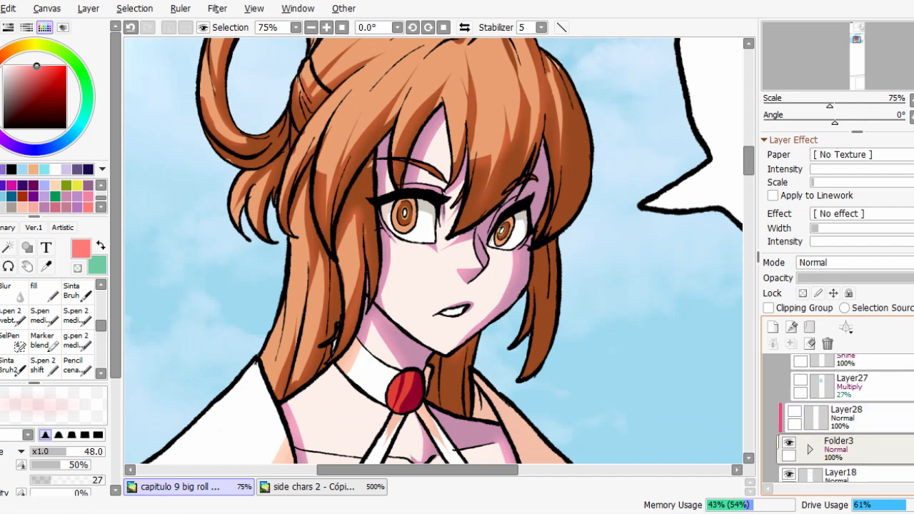
{"action": "scroll", "coordinate": [845, 418], "scroll_direction": "up", "scroll_amount": 1}
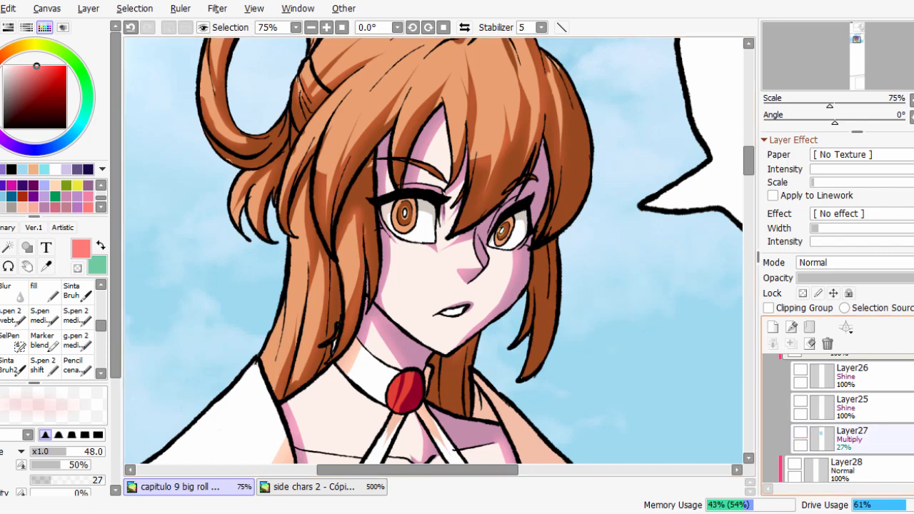
{"action": "scroll", "coordinate": [569, 281], "scroll_direction": "down", "scroll_amount": 2}
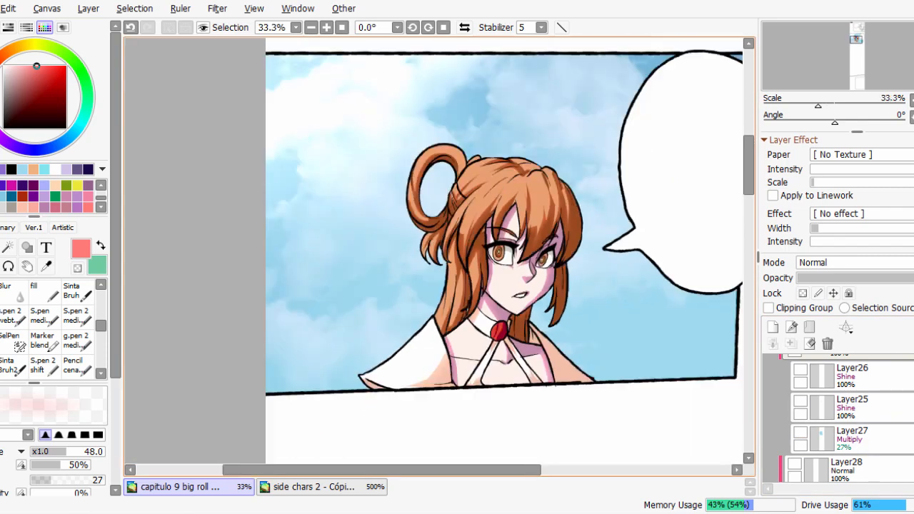
{"action": "scroll", "coordinate": [675, 347], "scroll_direction": "up", "scroll_amount": 1}
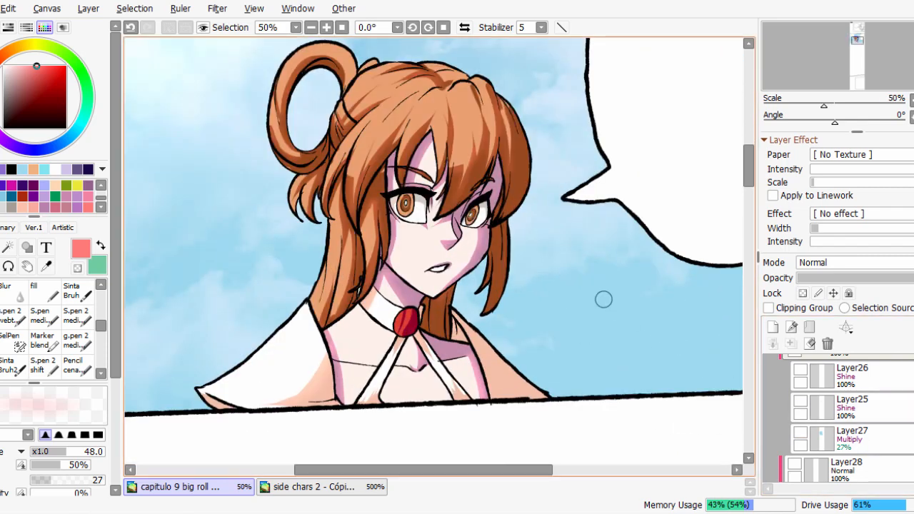
{"action": "scroll", "coordinate": [587, 312], "scroll_direction": "down", "scroll_amount": 1}
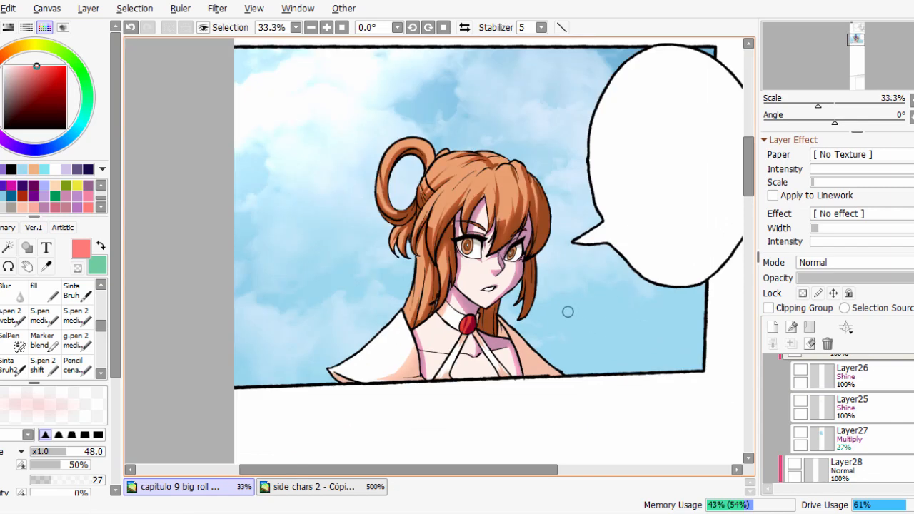
{"action": "scroll", "coordinate": [565, 317], "scroll_direction": "up", "scroll_amount": 1}
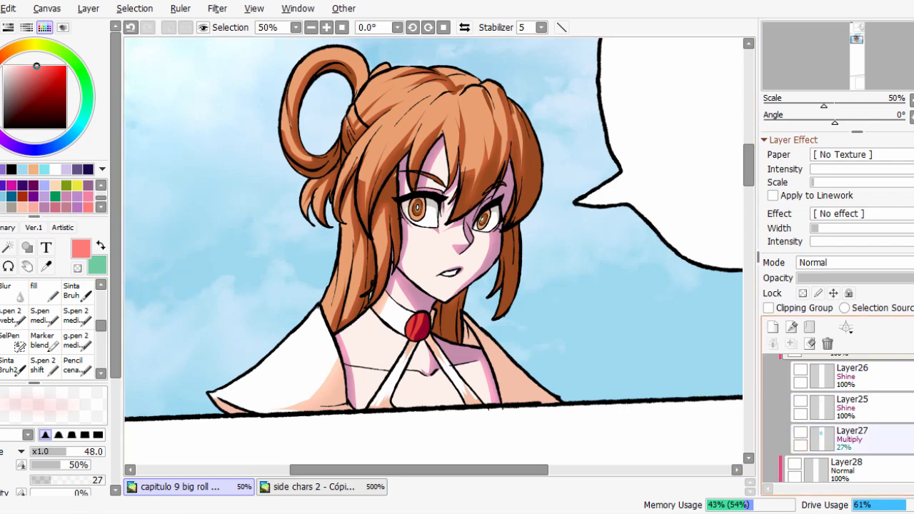
Sample the light blue of the sky as the drawing colour, and show and select the Multiply tint layer Layer27.
{"action": "left_click", "coordinate": [574, 298], "text": "alt"}
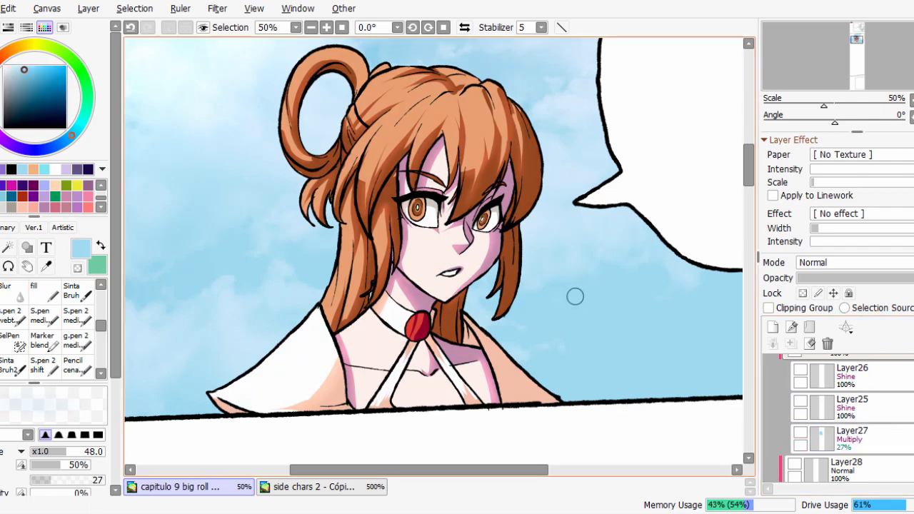
{"action": "left_click", "coordinate": [801, 433]}
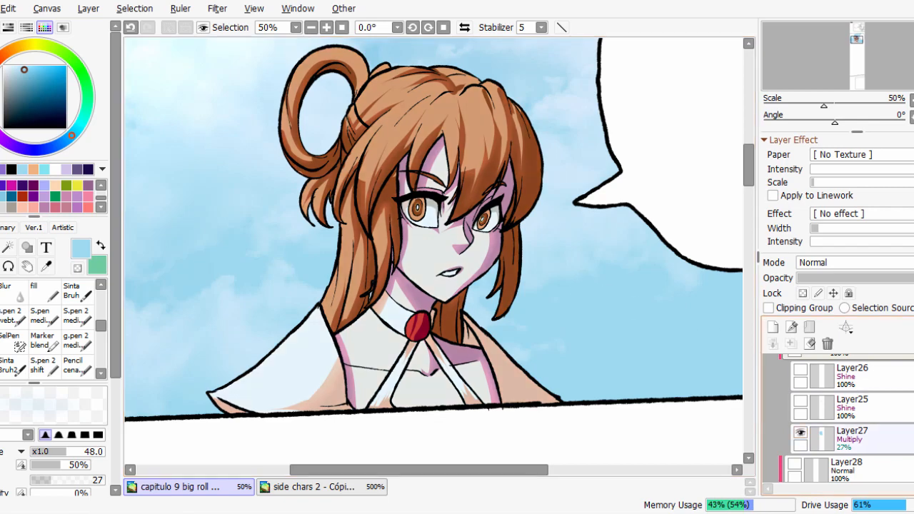
{"action": "scroll", "coordinate": [526, 289], "scroll_direction": "down", "scroll_amount": 1}
{"action": "left_click", "coordinate": [873, 439]}
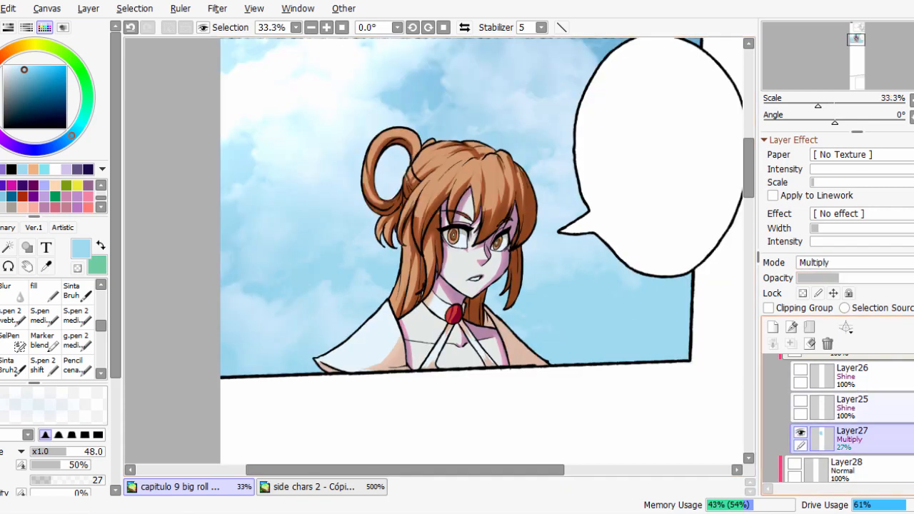
Try Layer27 in Normal blend mode at 99% opacity to reveal its flat sky-blue fill over the character.
{"action": "left_click", "coordinate": [854, 262]}
{"action": "left_click", "coordinate": [850, 278]}
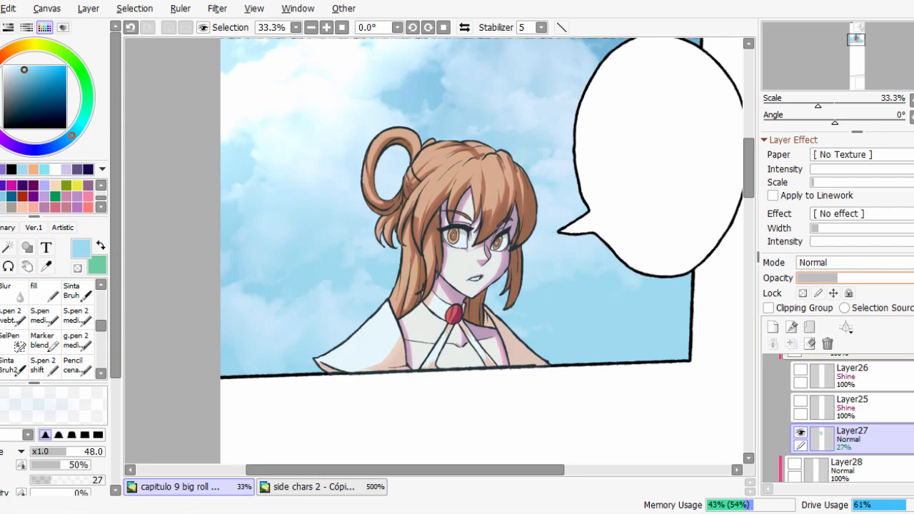
{"action": "left_click", "coordinate": [906, 278]}
{"action": "key", "text": "ctrl+z"}
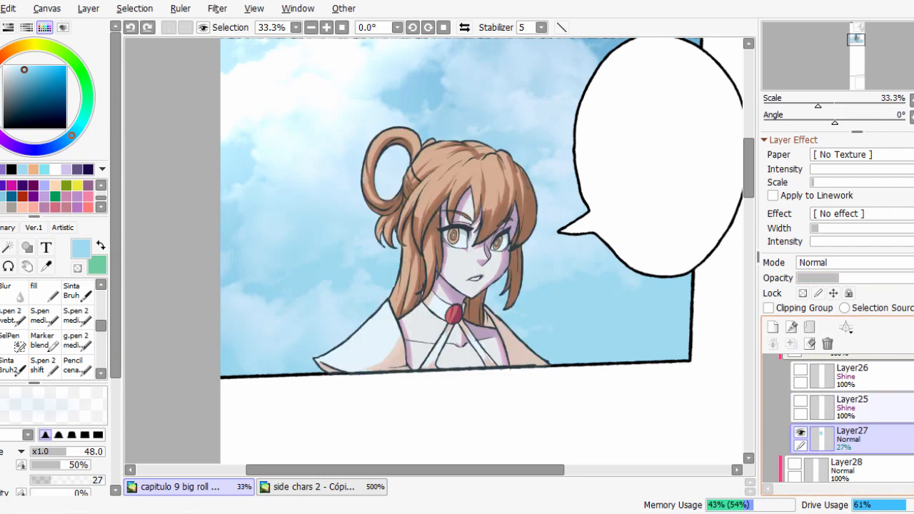
{"action": "key", "text": "ctrl+y"}
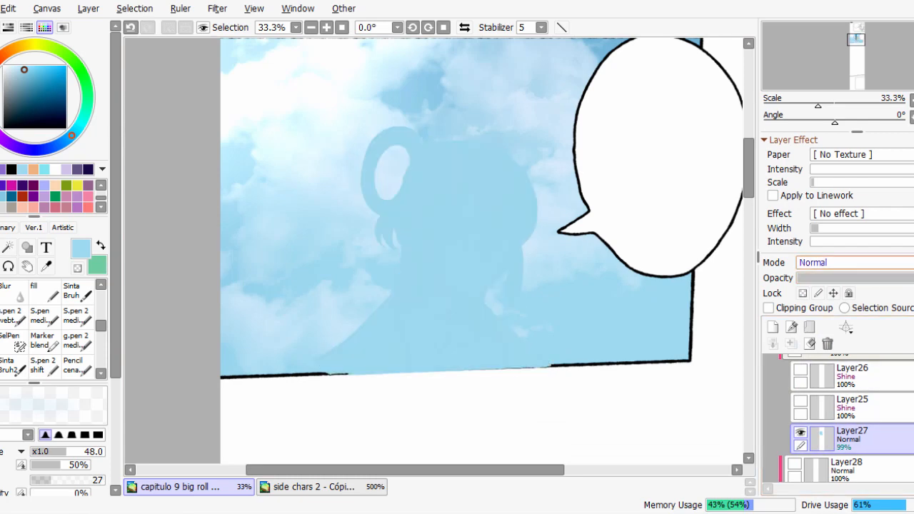
Switch Layer27 back to Multiply and try the tint at full strength and at a much lower opacity.
{"action": "left_click", "coordinate": [854, 262]}
{"action": "left_click", "coordinate": [843, 293]}
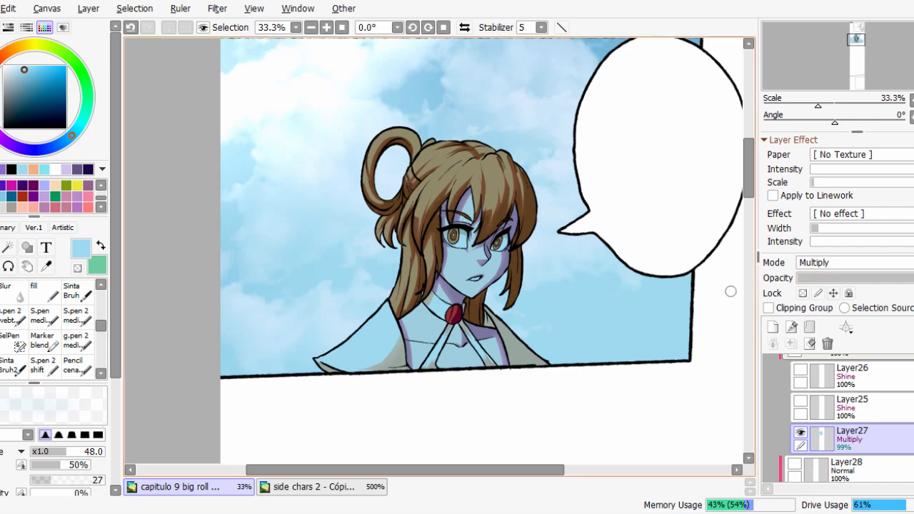
{"action": "scroll", "coordinate": [565, 302], "scroll_direction": "up", "scroll_amount": 1}
{"action": "left_click", "coordinate": [838, 278]}
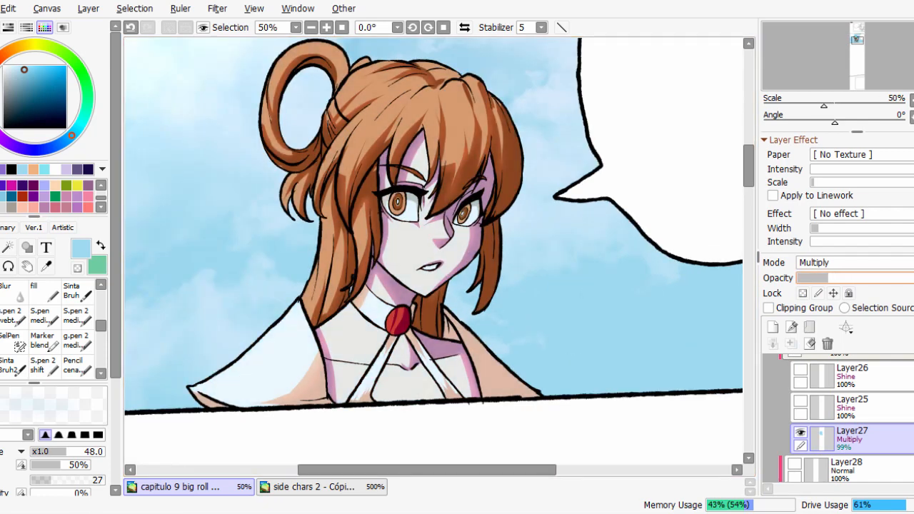
Undo the trial blend mode and opacity changes on Layer27, restoring Multiply at 27%.
{"action": "key", "text": "ctrl+z"}
{"action": "key", "text": "ctrl+z"}
{"action": "key", "text": "ctrl+z"}
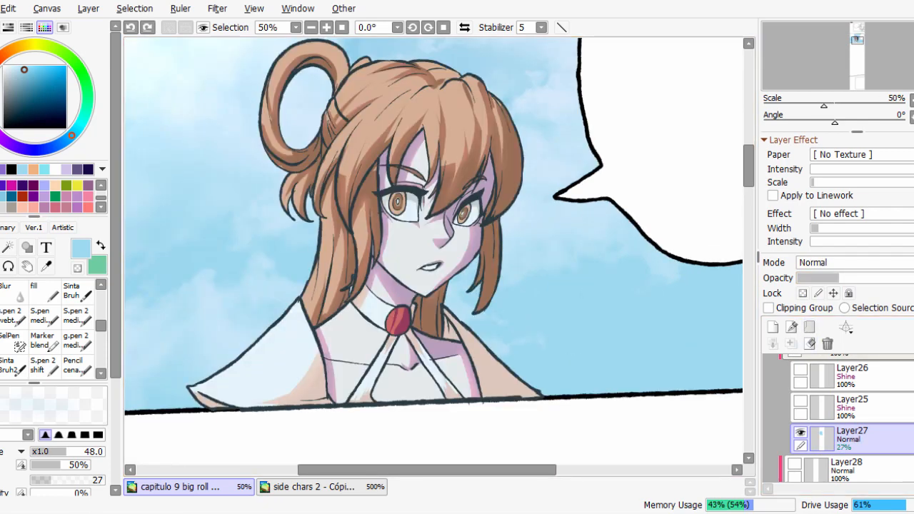
{"action": "key", "text": "ctrl+y"}
Compare the character with and without Layer27's tint, and try it at 96% opacity before restoring 27%.
{"action": "scroll", "coordinate": [433, 250], "scroll_direction": "down", "scroll_amount": 1}
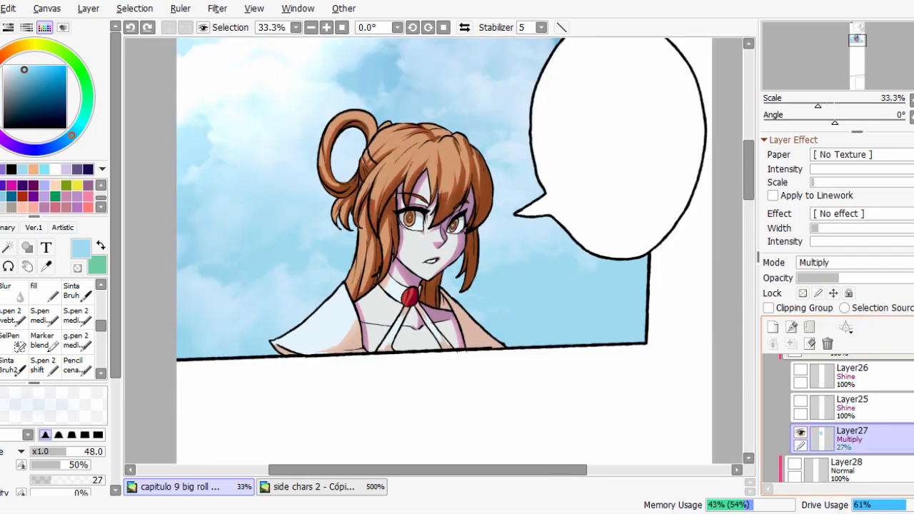
{"action": "left_click_drag", "start_coordinate": [584, 351], "coordinate": [615, 393]}
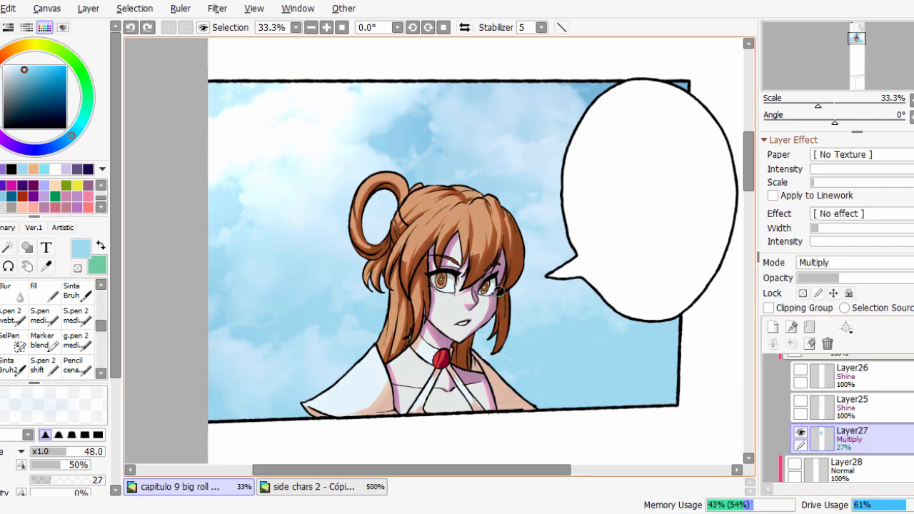
{"action": "left_click", "coordinate": [801, 433]}
{"action": "left_click", "coordinate": [800, 433]}
{"action": "left_click", "coordinate": [801, 433]}
{"action": "left_click", "coordinate": [801, 433]}
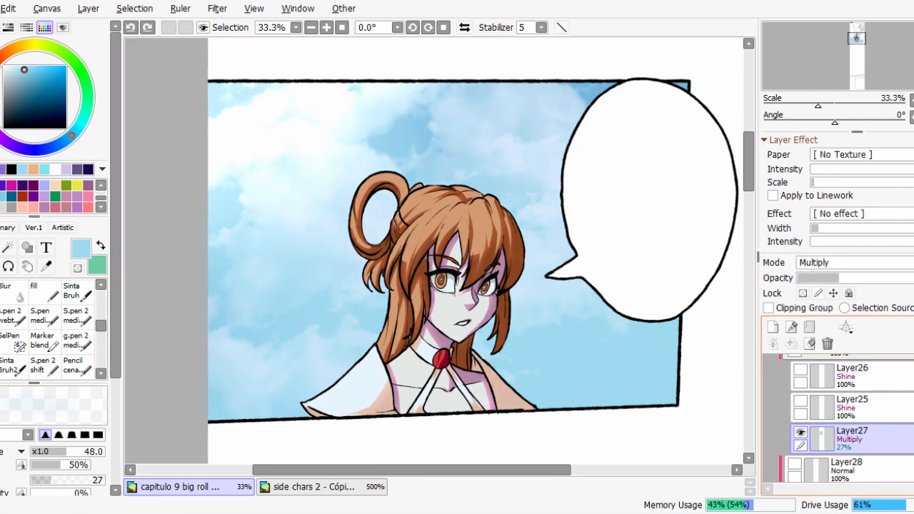
{"action": "left_click_drag", "start_coordinate": [840, 278], "coordinate": [913, 278]}
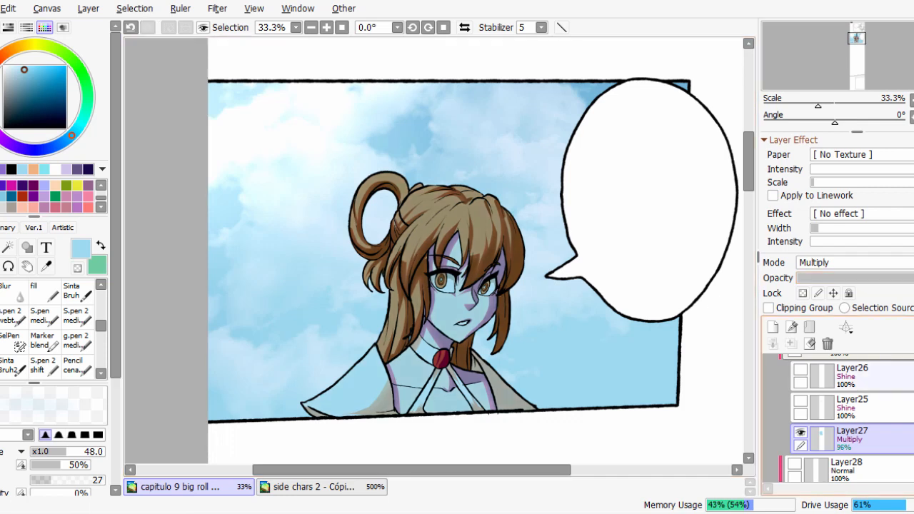
{"action": "left_click", "coordinate": [840, 278]}
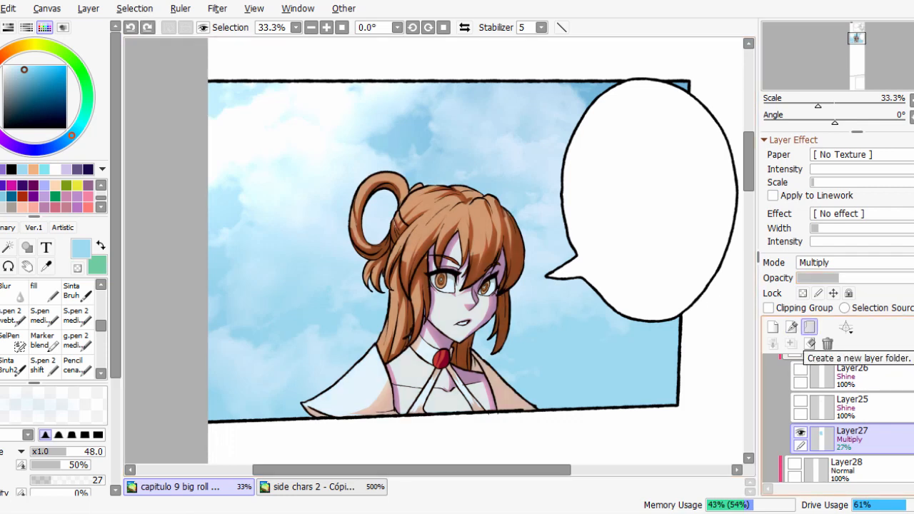
Preview the Shine highlights of Layer25 over the tinted character and select that layer.
{"action": "left_click", "coordinate": [801, 401]}
{"action": "left_click", "coordinate": [800, 401]}
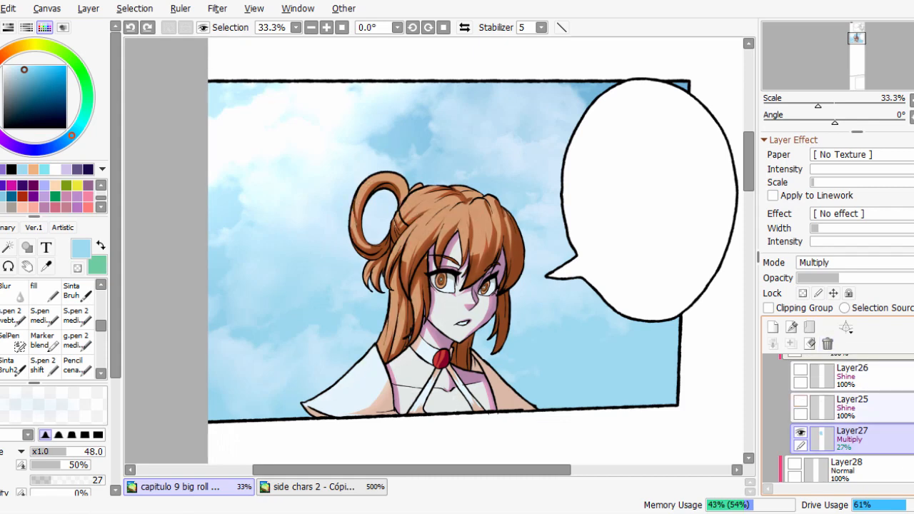
{"action": "left_click", "coordinate": [801, 401]}
{"action": "scroll", "coordinate": [433, 252], "scroll_direction": "up", "scroll_amount": 2}
{"action": "left_click", "coordinate": [852, 408]}
{"action": "left_click", "coordinate": [801, 401]}
{"action": "key", "text": "Page_Down"}
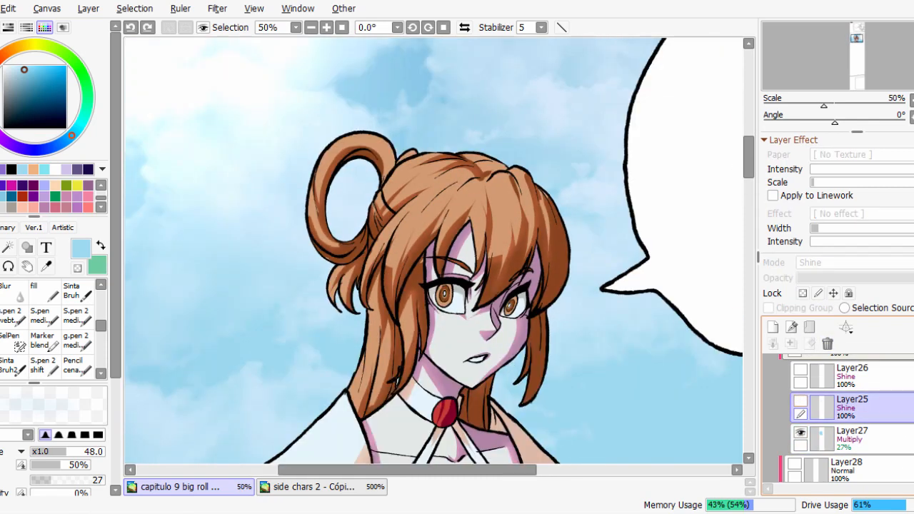
Toggle Layer25 repeatedly to compare the character with and without its Shine highlights, leaving the layer visible.
{"action": "left_click", "coordinate": [801, 401]}
{"action": "left_click", "coordinate": [801, 401]}
{"action": "left_click", "coordinate": [800, 401]}
{"action": "left_click_drag", "start_coordinate": [443, 314], "coordinate": [466, 255]}
{"action": "left_click", "coordinate": [801, 401]}
{"action": "left_click", "coordinate": [801, 401]}
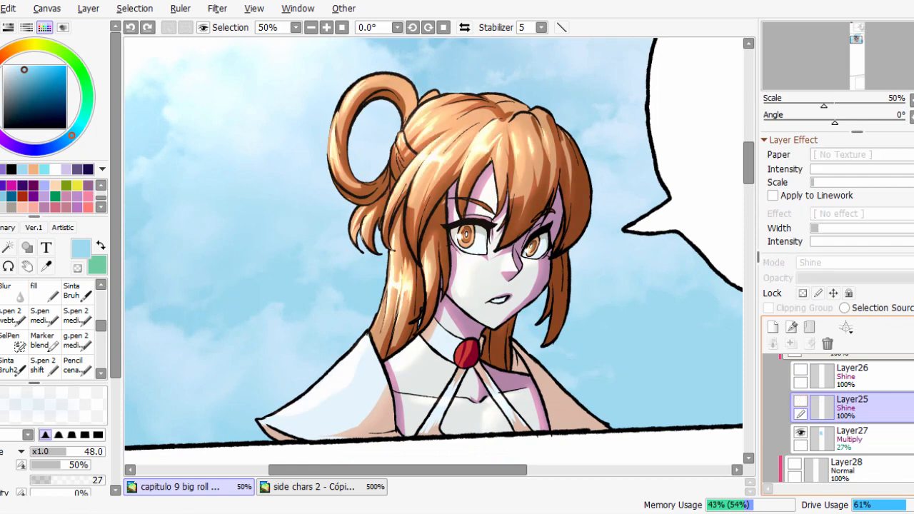
{"action": "left_click", "coordinate": [801, 401]}
{"action": "left_click", "coordinate": [801, 401]}
{"action": "left_click", "coordinate": [801, 400]}
{"action": "left_click", "coordinate": [800, 401]}
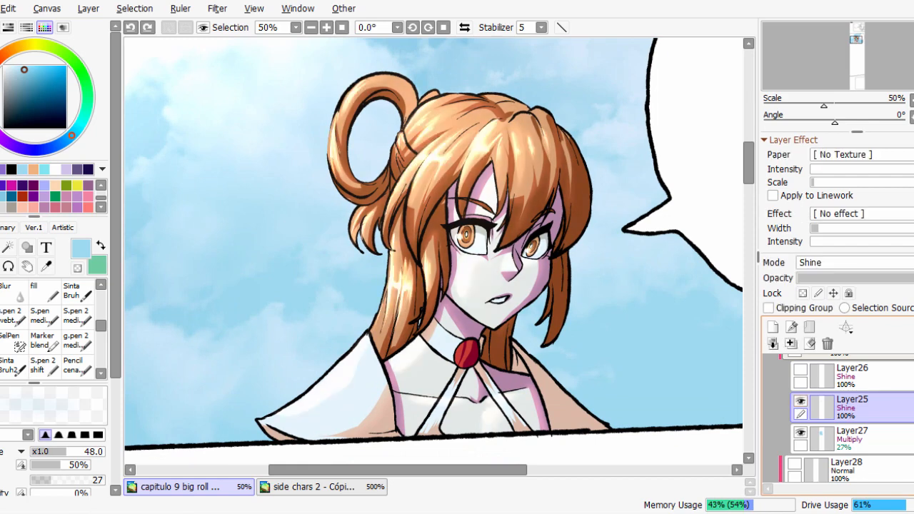
{"action": "double_click", "coordinate": [852, 408]}
{"action": "left_click", "coordinate": [906, 340]}
{"action": "left_click", "coordinate": [801, 401]}
{"action": "left_click", "coordinate": [801, 401]}
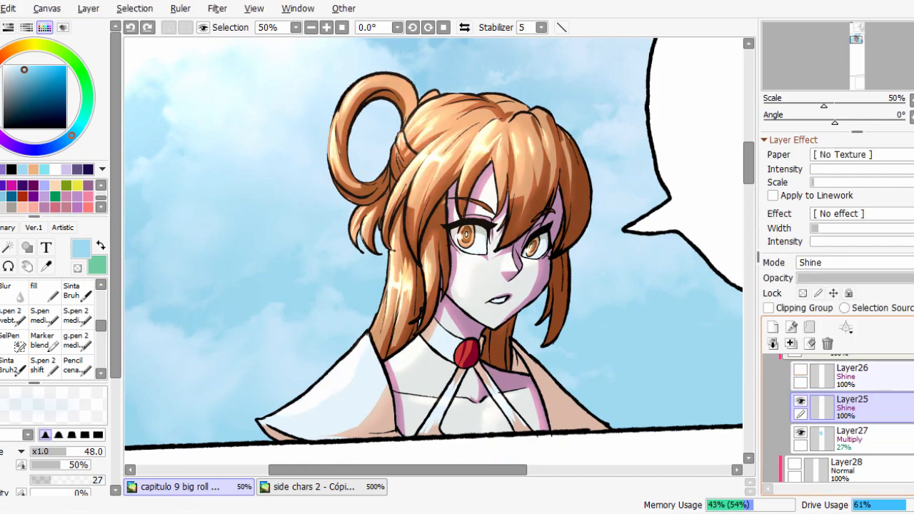
Compare the character with and without Layer26's Shine rim highlights, leaving the layer visible, and examine the effect on her hair edges.
{"action": "left_click", "coordinate": [801, 369]}
{"action": "left_click", "coordinate": [801, 369]}
{"action": "left_click", "coordinate": [801, 370]}
{"action": "key", "text": "Page_Down"}
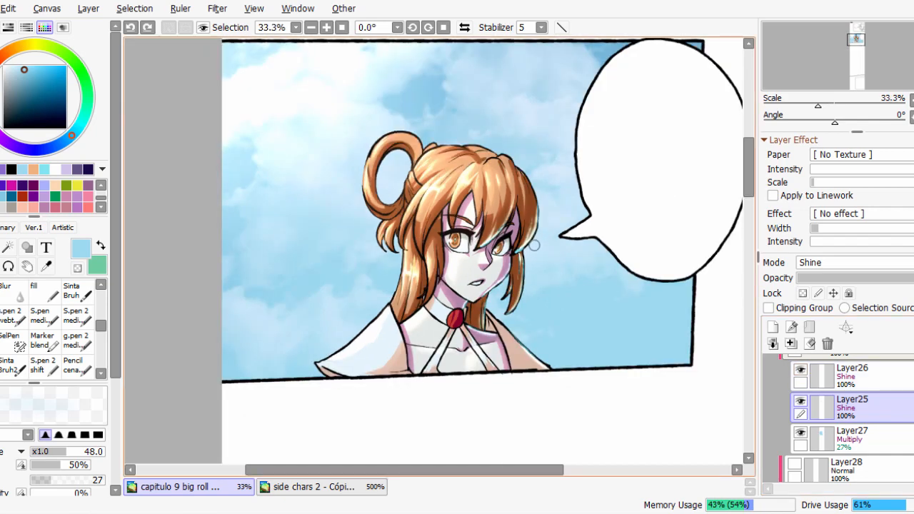
{"action": "scroll", "coordinate": [534, 245], "scroll_direction": "up", "scroll_amount": 3}
{"action": "scroll", "coordinate": [558, 174], "scroll_direction": "down", "scroll_amount": 3}
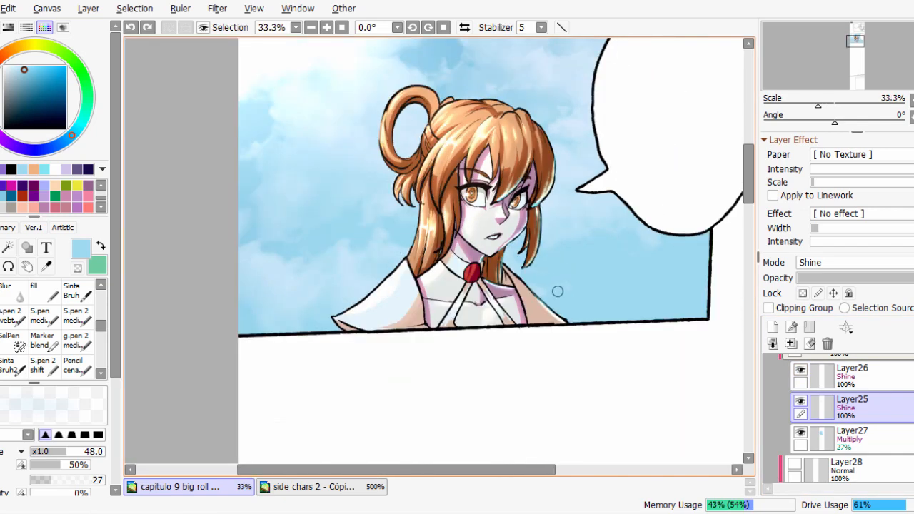
{"action": "scroll", "coordinate": [548, 193], "scroll_direction": "up", "scroll_amount": 1}
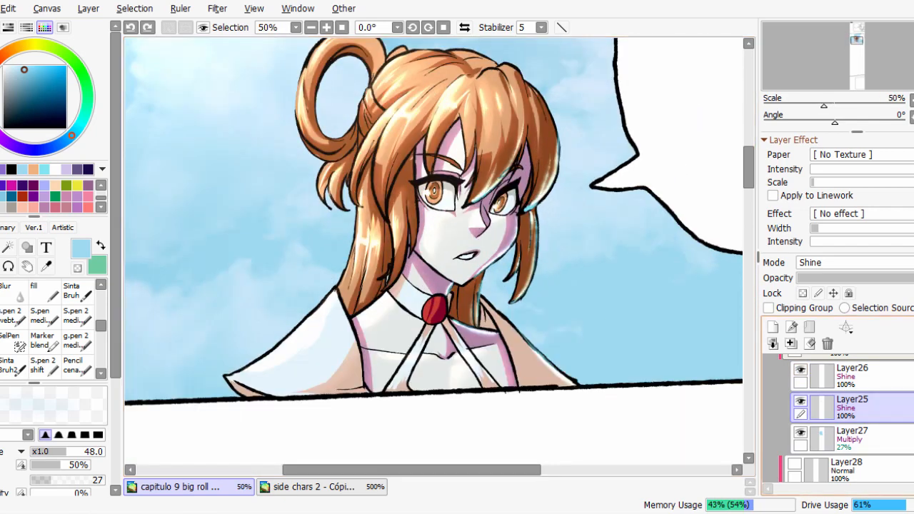
{"action": "scroll", "coordinate": [835, 422], "scroll_direction": "up", "scroll_amount": 1}
Collapse Folder4, hide it and show Folder4(2) to swap the character's lighting version.
{"action": "left_click", "coordinate": [816, 380]}
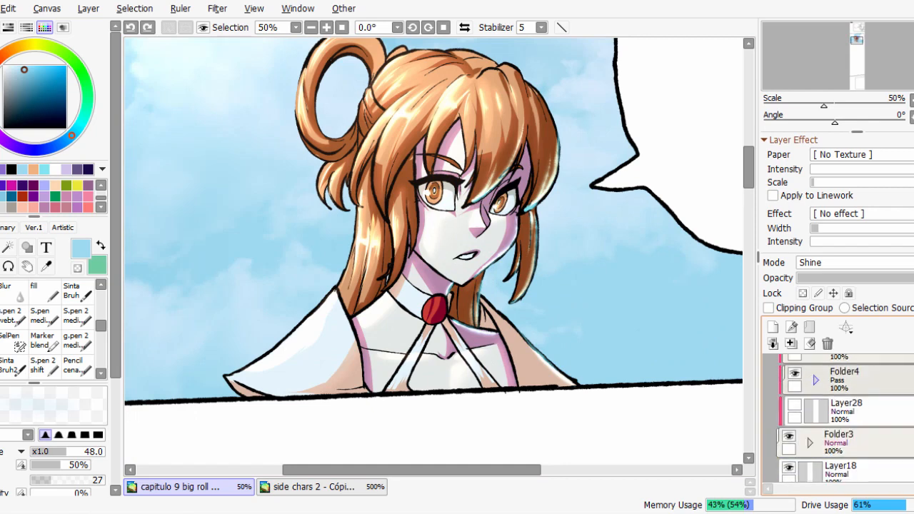
{"action": "scroll", "coordinate": [836, 421], "scroll_direction": "up", "scroll_amount": 1}
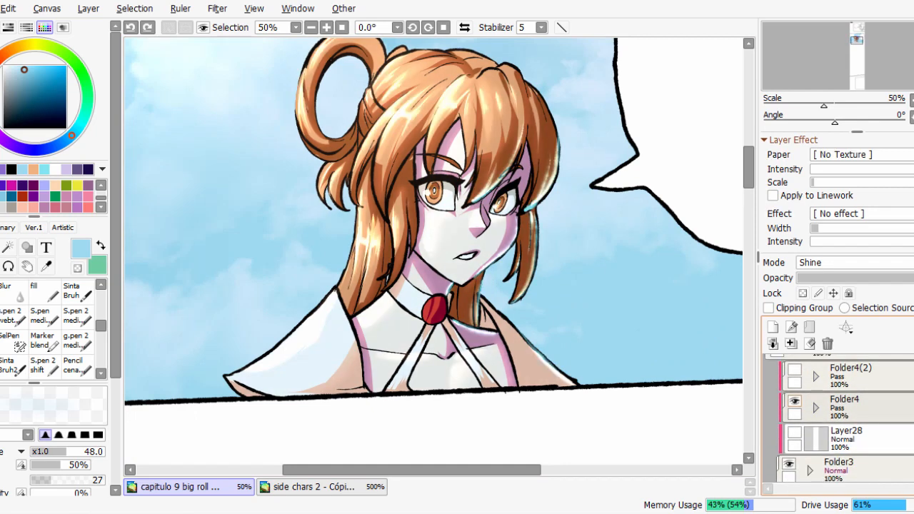
{"action": "scroll", "coordinate": [836, 422], "scroll_direction": "down", "scroll_amount": 1}
{"action": "scroll", "coordinate": [836, 421], "scroll_direction": "up", "scroll_amount": 1}
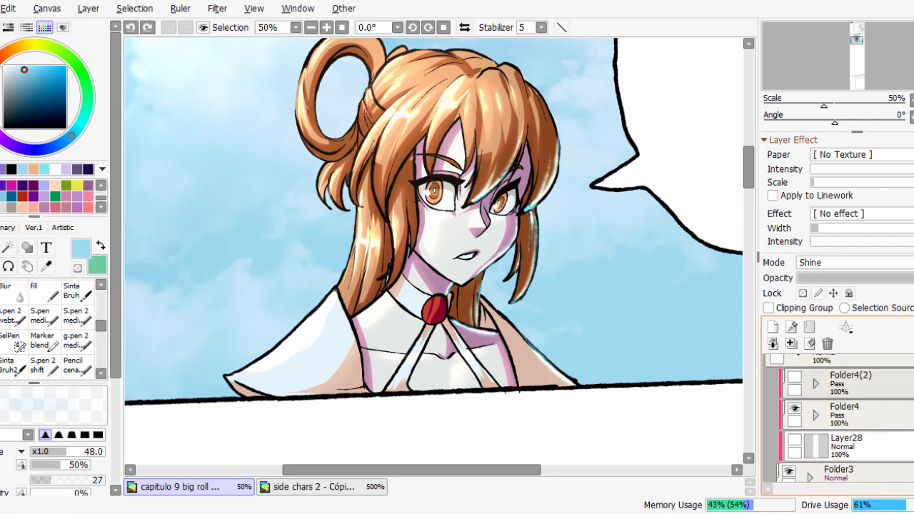
{"action": "left_click", "coordinate": [795, 409]}
{"action": "left_click", "coordinate": [794, 377]}
Show Layer24's purple night sky behind the character and view the whole panel.
{"action": "scroll", "coordinate": [836, 421], "scroll_direction": "down", "scroll_amount": 3}
{"action": "scroll", "coordinate": [836, 421], "scroll_direction": "down", "scroll_amount": 1}
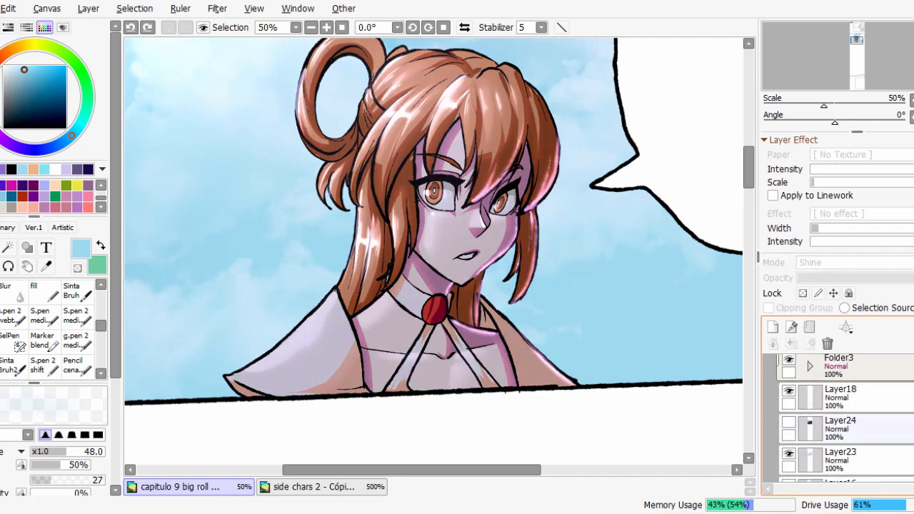
{"action": "left_click", "coordinate": [789, 423]}
{"action": "scroll", "coordinate": [458, 250], "scroll_direction": "down", "scroll_amount": 1}
{"action": "scroll", "coordinate": [464, 240], "scroll_direction": "down", "scroll_amount": 1}
{"action": "scroll", "coordinate": [468, 229], "scroll_direction": "up", "scroll_amount": 1}
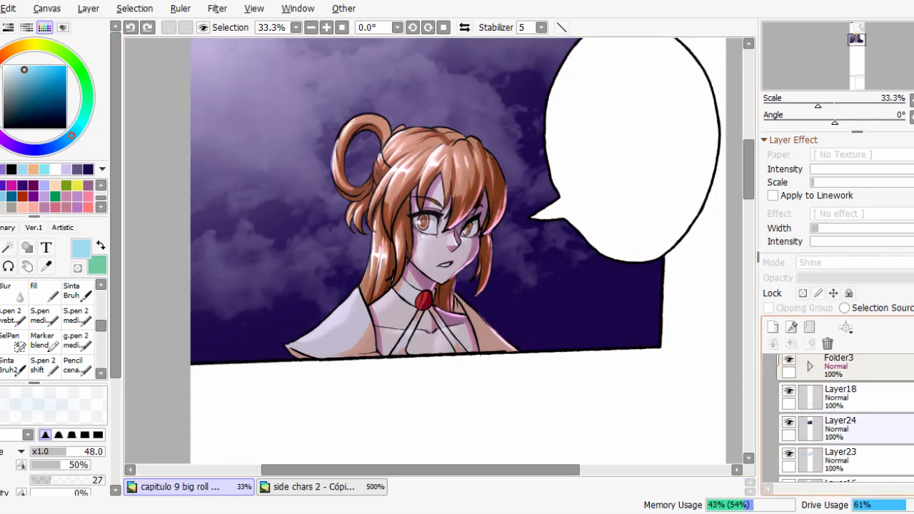
Expand Folder4(2), select its Multiply layer Layer27 and toggle the tint to compare the character with and without it.
{"action": "scroll", "coordinate": [843, 414], "scroll_direction": "up", "scroll_amount": 3}
{"action": "left_click", "coordinate": [816, 374]}
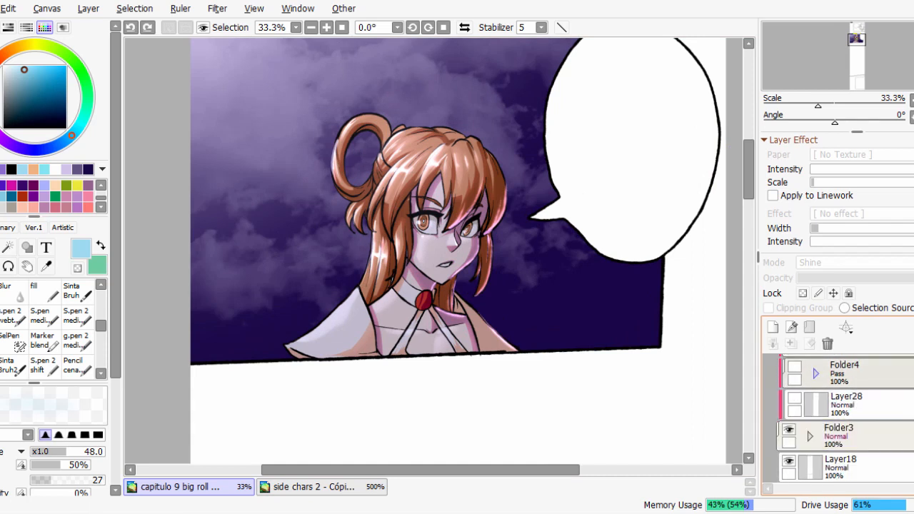
{"action": "scroll", "coordinate": [815, 386], "scroll_direction": "up", "scroll_amount": 2}
{"action": "left_click", "coordinate": [816, 396]}
{"action": "scroll", "coordinate": [816, 401], "scroll_direction": "down", "scroll_amount": 2}
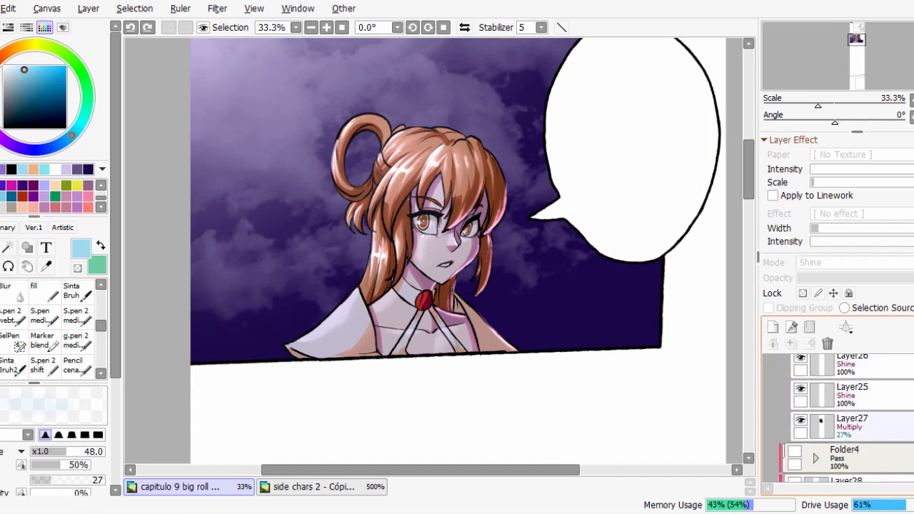
{"action": "left_click", "coordinate": [801, 421]}
{"action": "left_click", "coordinate": [801, 421]}
{"action": "left_click", "coordinate": [857, 426]}
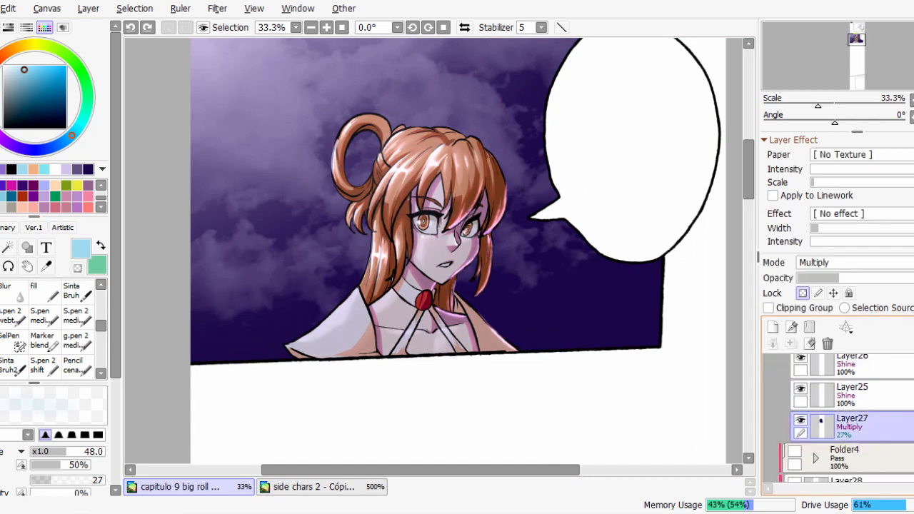
{"action": "left_click", "coordinate": [801, 421]}
{"action": "left_click", "coordinate": [800, 421]}
{"action": "left_click", "coordinate": [801, 420]}
{"action": "left_click", "coordinate": [800, 421]}
Hide the Shine layers Layer26 and Layer25, and compare the base shadows with and without Layer27's night tint.
{"action": "left_click", "coordinate": [800, 421]}
{"action": "left_click", "coordinate": [800, 421]}
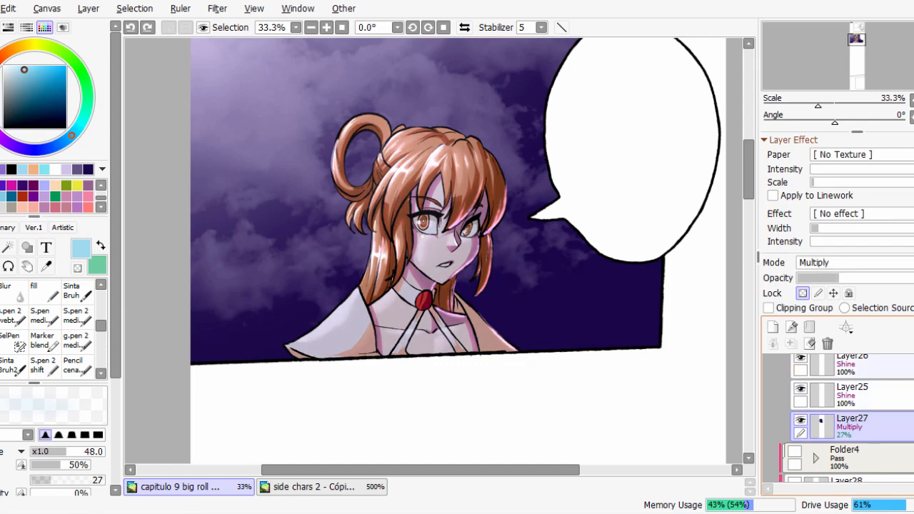
{"action": "left_click", "coordinate": [801, 359]}
{"action": "left_click", "coordinate": [801, 390]}
{"action": "left_click", "coordinate": [801, 420]}
{"action": "left_click", "coordinate": [801, 421]}
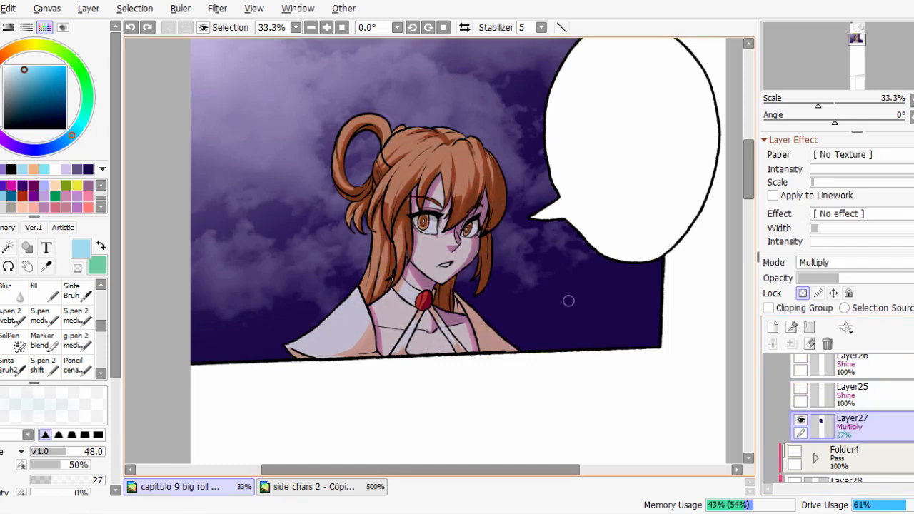
{"action": "left_click", "coordinate": [801, 421]}
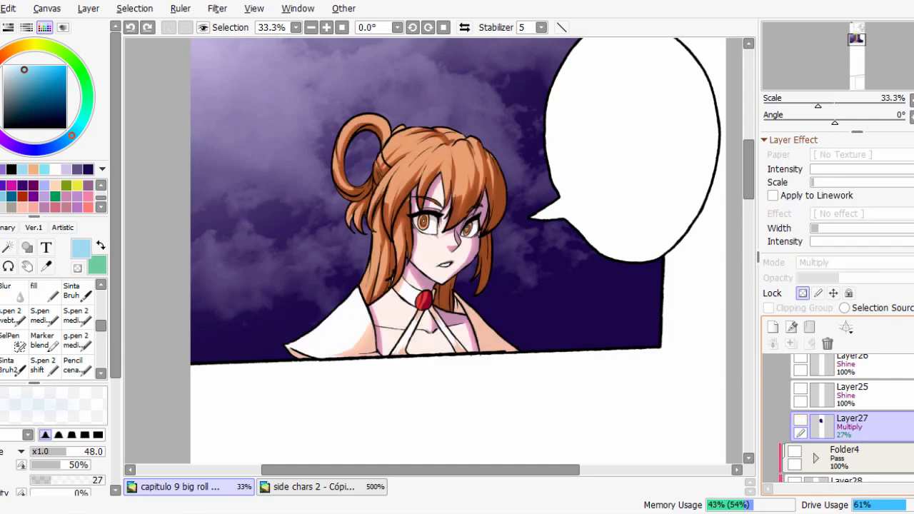
{"action": "left_click", "coordinate": [801, 420]}
Show Layer25's Shine highlights in the night version and toggle them to compare how the light falls on the hair.
{"action": "left_click", "coordinate": [801, 389]}
{"action": "left_click_drag", "start_coordinate": [458, 200], "coordinate": [498, 300]}
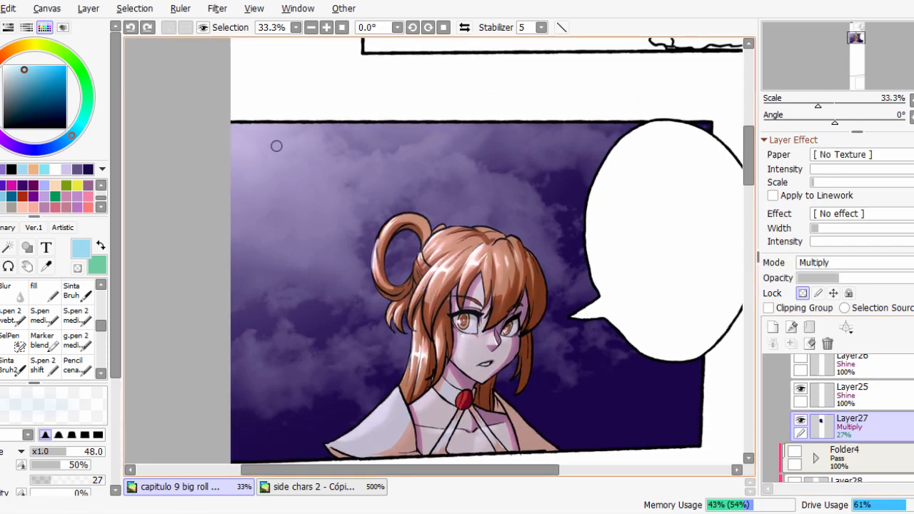
{"action": "left_click_drag", "start_coordinate": [242, 156], "coordinate": [239, 88]}
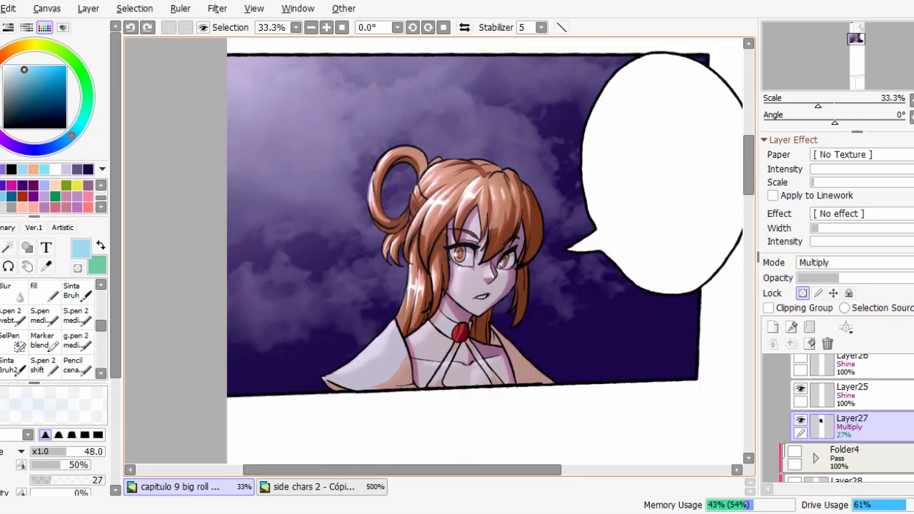
{"action": "left_click_drag", "start_coordinate": [457, 229], "coordinate": [436, 253]}
{"action": "left_click", "coordinate": [801, 390]}
{"action": "left_click", "coordinate": [801, 390]}
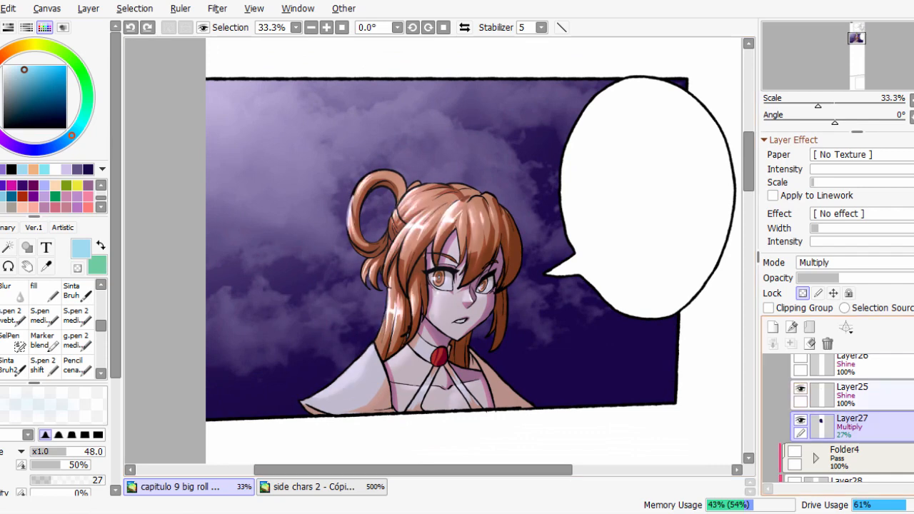
{"action": "scroll", "coordinate": [801, 400], "scroll_direction": "up", "scroll_amount": 1}
{"action": "left_click", "coordinate": [801, 402]}
{"action": "left_click", "coordinate": [801, 403]}
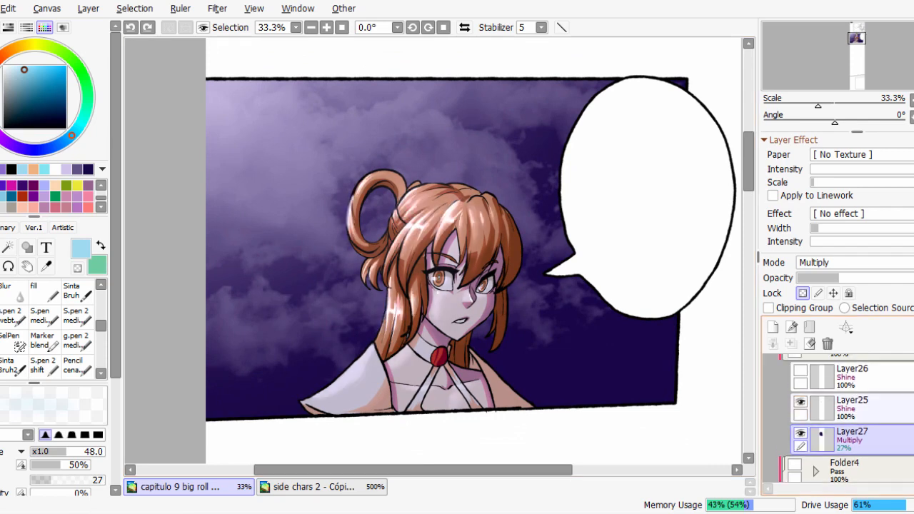
{"action": "left_click", "coordinate": [801, 403]}
{"action": "left_click", "coordinate": [801, 402]}
{"action": "key", "text": "Page_Up"}
{"action": "left_click", "coordinate": [801, 403]}
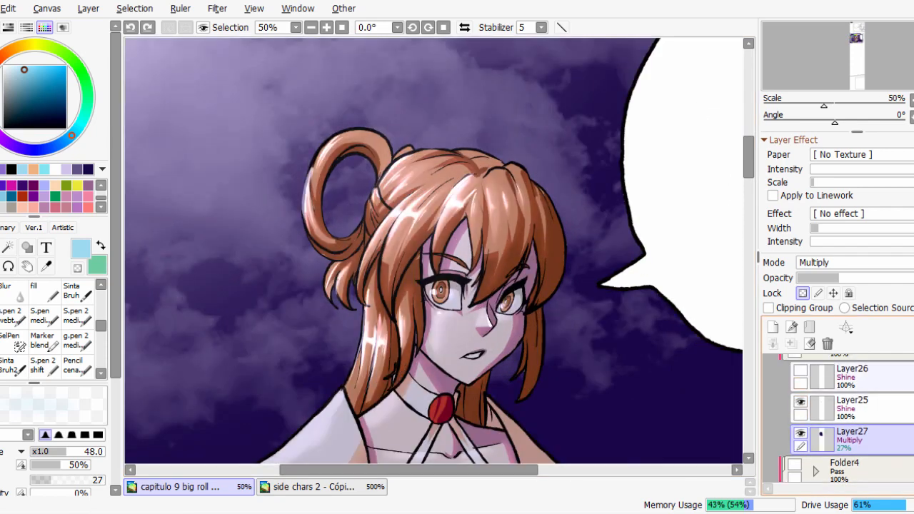
Show Layer26's Shine rim highlights and examine the night-lit character against the purple sky.
{"action": "left_click", "coordinate": [801, 371]}
{"action": "scroll", "coordinate": [566, 272], "scroll_direction": "down", "scroll_amount": 1}
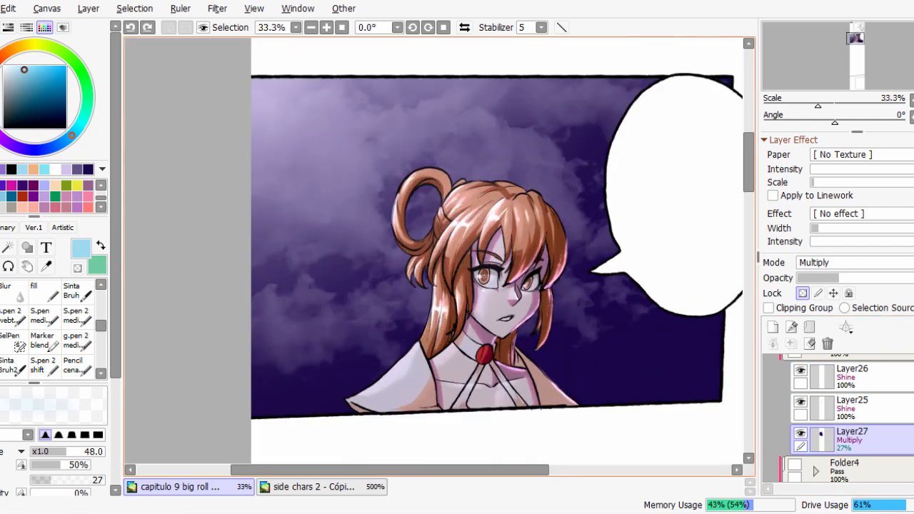
{"action": "scroll", "coordinate": [561, 286], "scroll_direction": "up", "scroll_amount": 1}
{"action": "scroll", "coordinate": [560, 286], "scroll_direction": "down", "scroll_amount": 2}
{"action": "scroll", "coordinate": [817, 419], "scroll_direction": "up", "scroll_amount": 2}
Collapse and hide Folder4(2), and hide Layer24 to bring back the daytime sky behind the base-shaded character.
{"action": "left_click", "coordinate": [817, 418]}
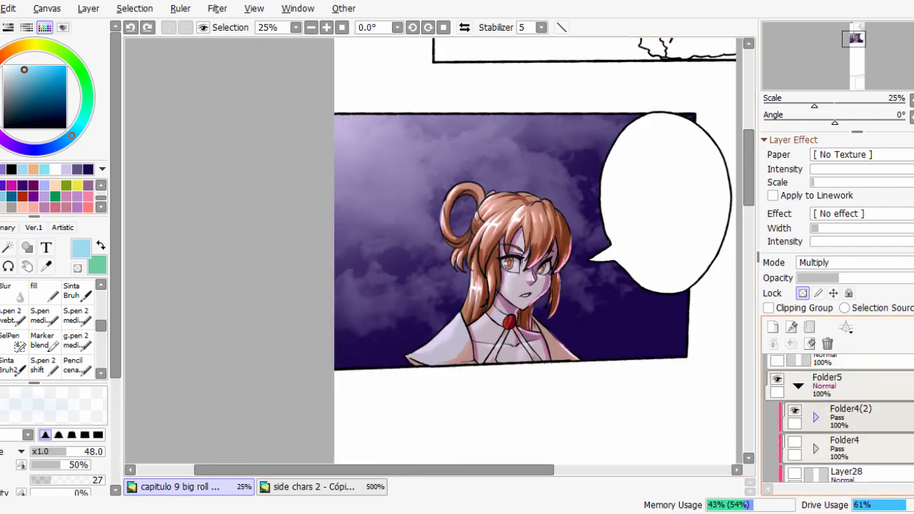
{"action": "left_click", "coordinate": [795, 411]}
{"action": "scroll", "coordinate": [817, 420], "scroll_direction": "down", "scroll_amount": 1}
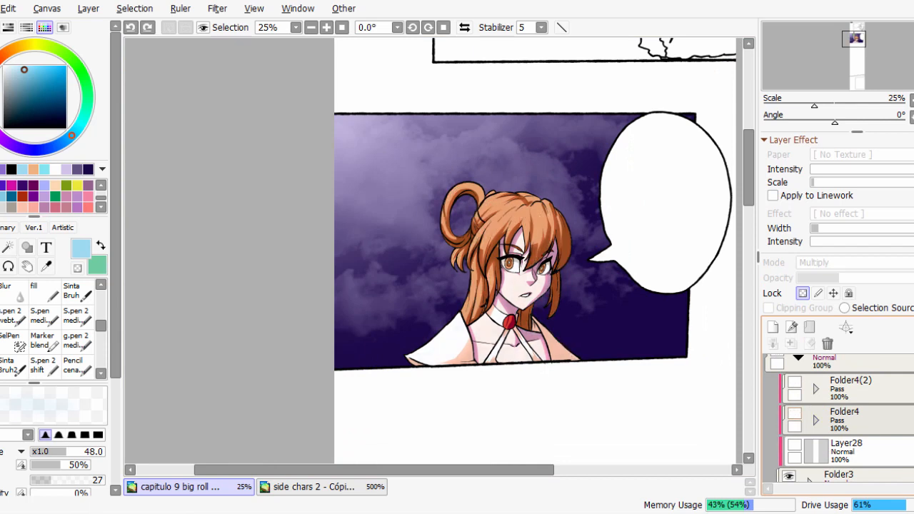
{"action": "scroll", "coordinate": [808, 424], "scroll_direction": "down", "scroll_amount": 5}
{"action": "left_click", "coordinate": [789, 394]}
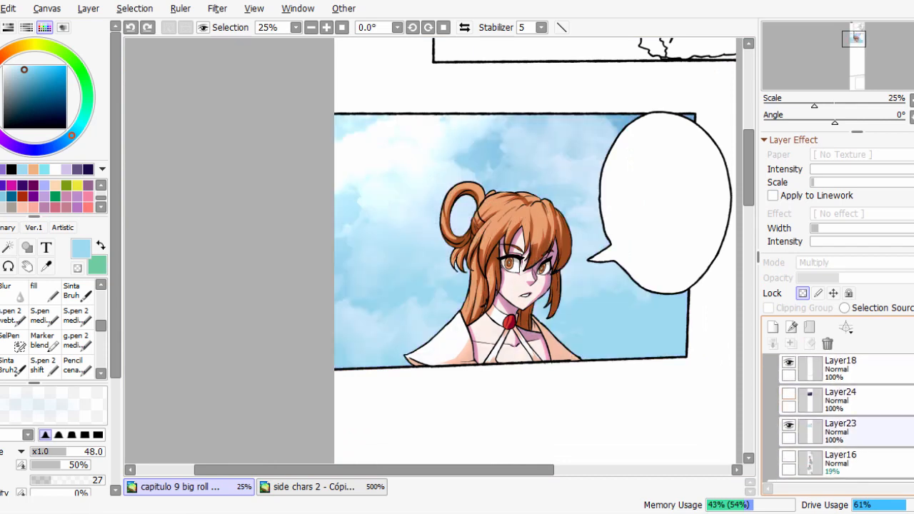
Set Layer28's blend mode to Shine and choose the fill brush.
{"action": "scroll", "coordinate": [845, 419], "scroll_direction": "up", "scroll_amount": 4}
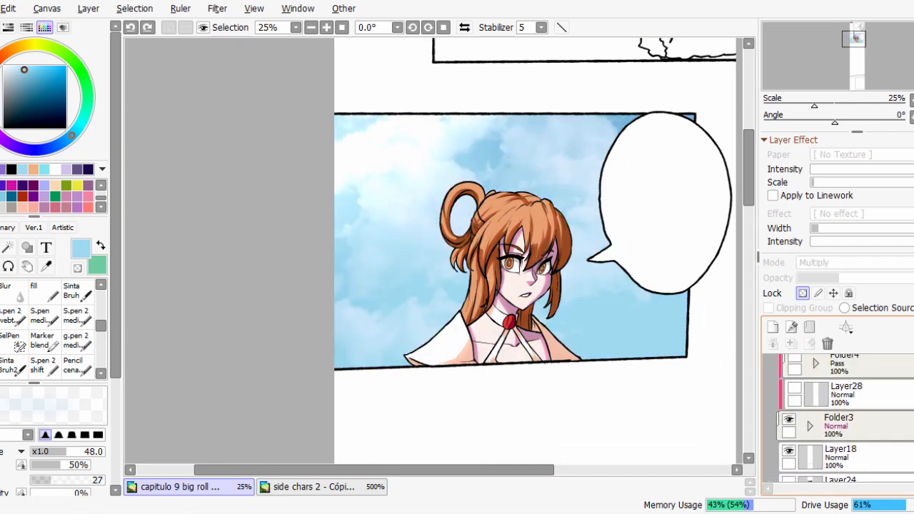
{"action": "left_click", "coordinate": [850, 422]}
{"action": "left_click", "coordinate": [854, 263]}
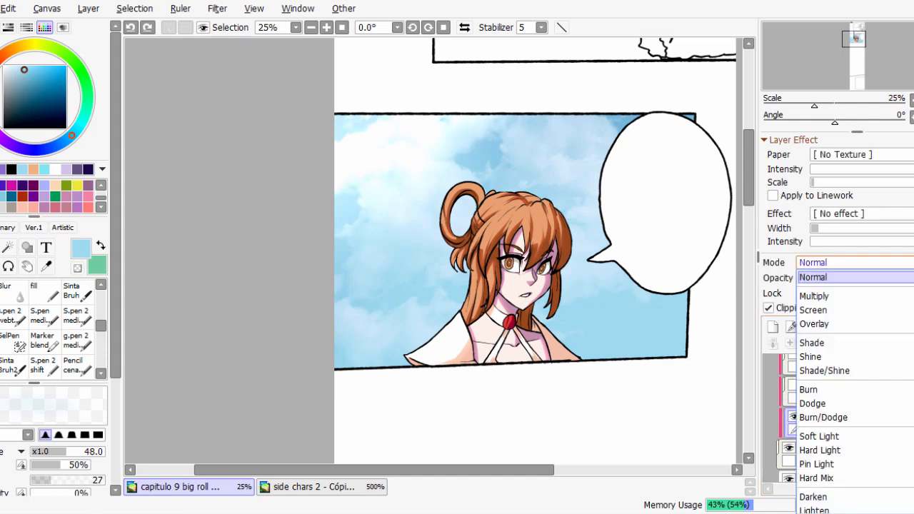
{"action": "left_click", "coordinate": [829, 357]}
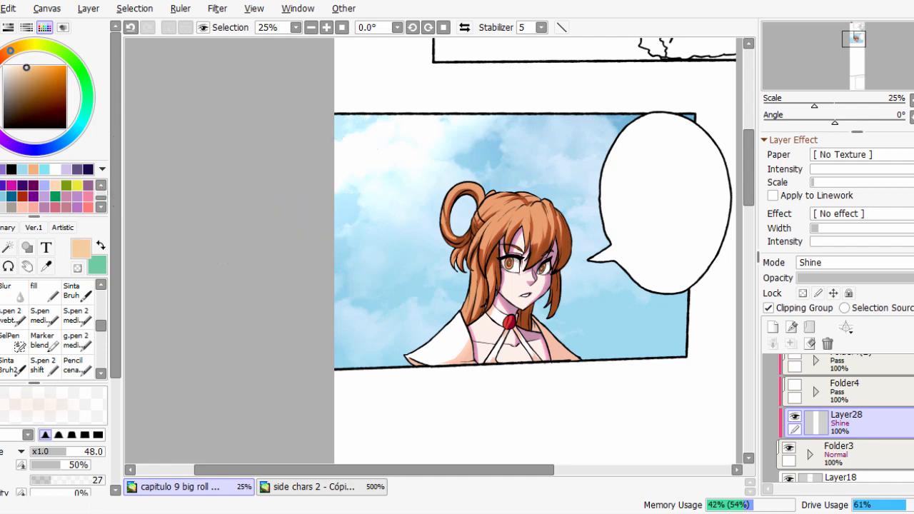
{"action": "left_click", "coordinate": [44, 291]}
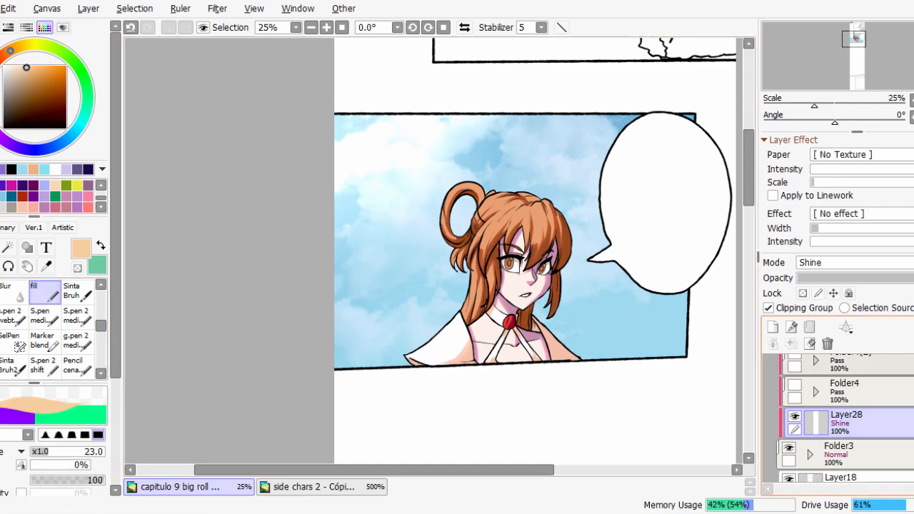
Try light-orange strokes over the character's eye and side hair on Layer28, and undo them.
{"action": "scroll", "coordinate": [506, 270], "scroll_direction": "up", "scroll_amount": 4}
{"action": "mouse_move", "coordinate": [504, 308]}
{"action": "left_mouse_down"}
{"action": "mouse_move", "coordinate": [518, 253]}
{"action": "mouse_move", "coordinate": [492, 223]}
{"action": "left_mouse_up"}
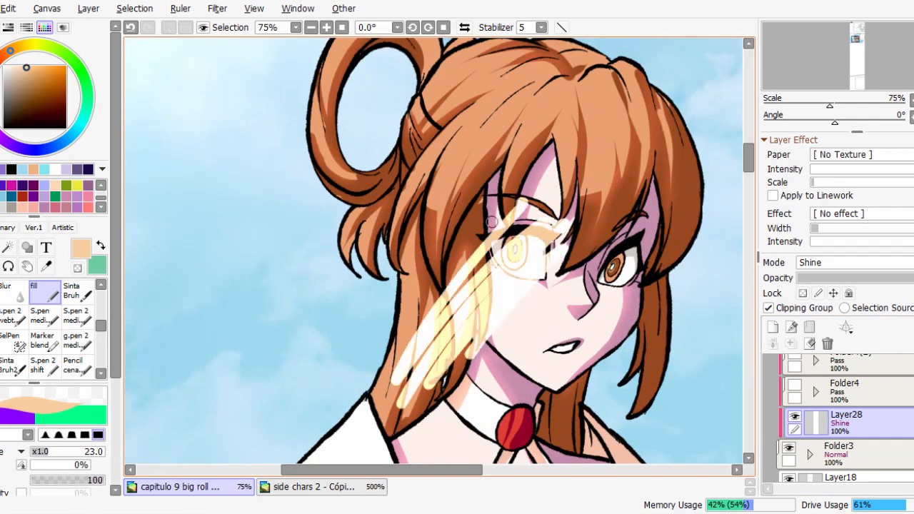
{"action": "key", "text": "ctrl+z"}
{"action": "left_click_drag", "start_coordinate": [606, 317], "coordinate": [597, 279]}
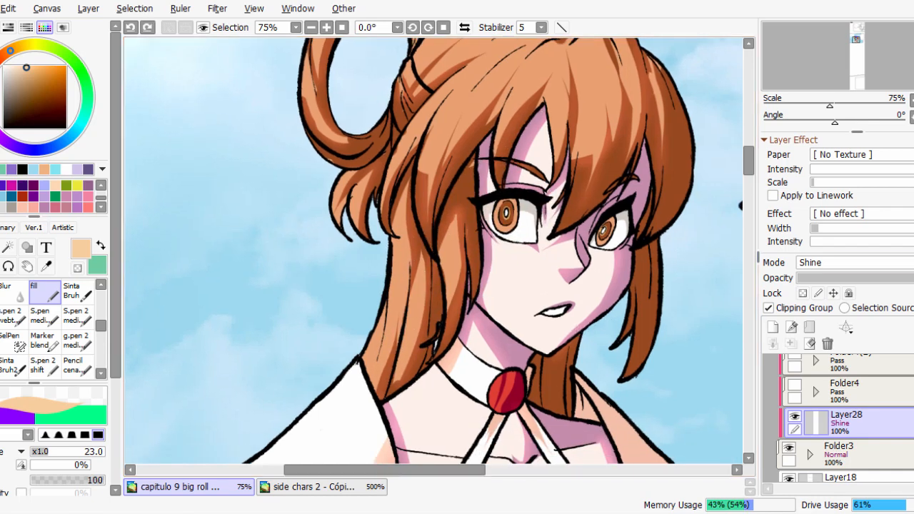
Try a broad size 213 highlight across the hair and eye with another blend mode, and undo both.
{"action": "left_click", "coordinate": [843, 262]}
{"action": "left_click", "coordinate": [810, 357]}
{"action": "key", "text": "ctrl+y"}
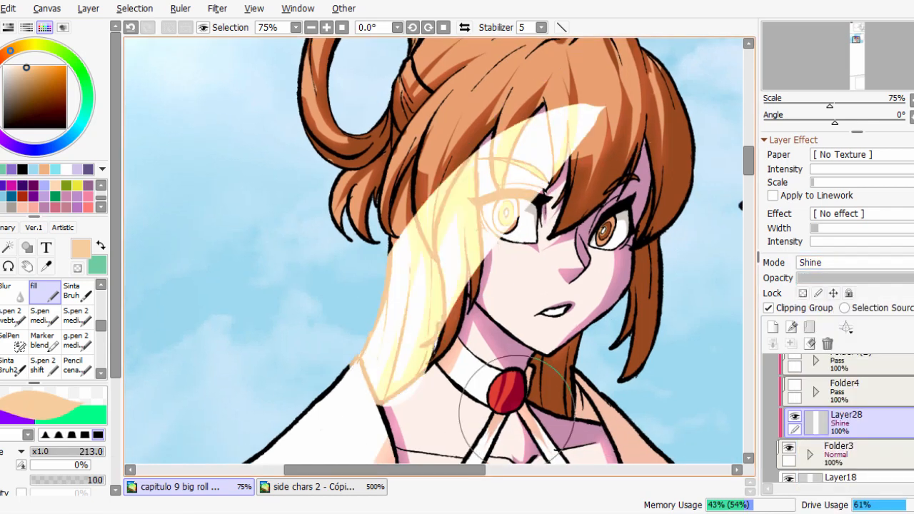
{"action": "left_click", "coordinate": [843, 262]}
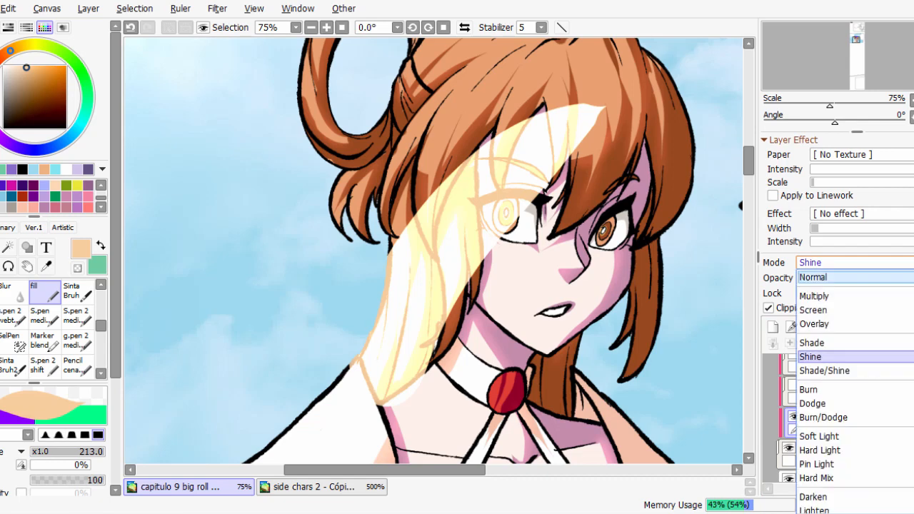
{"action": "left_click", "coordinate": [815, 301]}
{"action": "key", "text": "ctrl+z"}
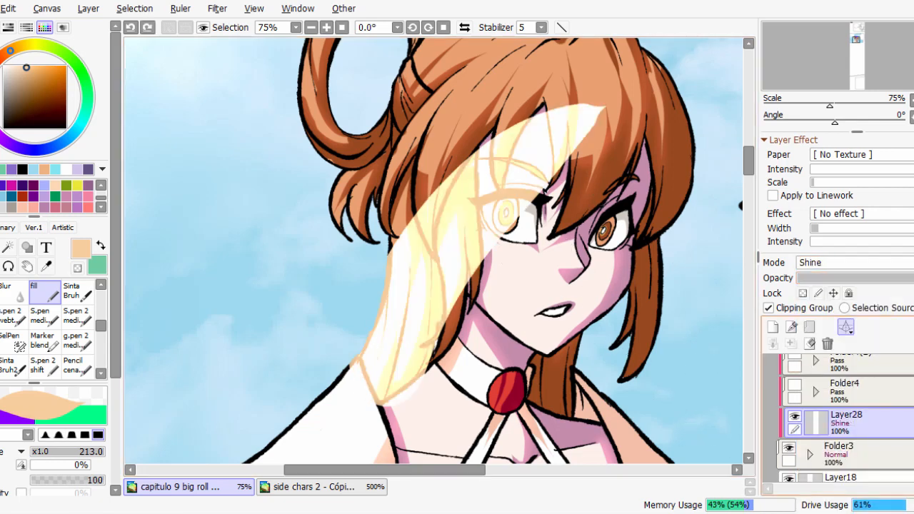
{"action": "key", "text": "ctrl+z"}
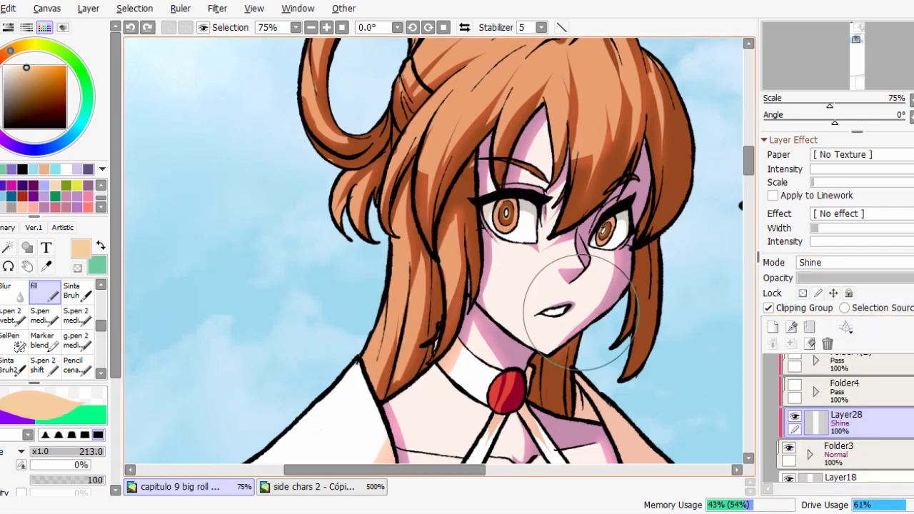
Paint small Shine highlights on the character's cheek and along the bridge of her nose with the fill brush at size 9.
{"action": "scroll", "coordinate": [581, 312], "scroll_direction": "up", "scroll_amount": 1}
{"action": "mouse_move", "coordinate": [589, 250]}
{"action": "left_mouse_down"}
{"action": "mouse_move", "coordinate": [495, 237]}
{"action": "mouse_move", "coordinate": [578, 247]}
{"action": "mouse_move", "coordinate": [557, 251]}
{"action": "left_mouse_up"}
{"action": "scroll", "coordinate": [517, 242], "scroll_direction": "up", "scroll_amount": 1}
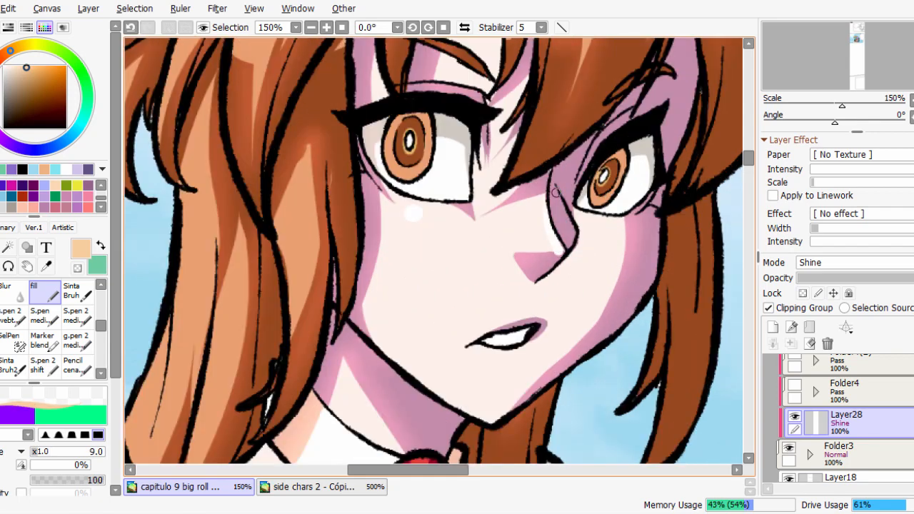
Paint long tapered Shine highlights along the sweeping bangs nearest the bun with the fill brush at size 33.
{"action": "scroll", "coordinate": [556, 192], "scroll_direction": "down", "scroll_amount": 1}
{"action": "left_click_drag", "start_coordinate": [556, 192], "coordinate": [565, 346]}
{"action": "scroll", "coordinate": [392, 187], "scroll_direction": "up", "scroll_amount": 1}
{"action": "mouse_move", "coordinate": [445, 83]}
{"action": "left_mouse_down"}
{"action": "mouse_move", "coordinate": [471, 76]}
{"action": "mouse_move", "coordinate": [404, 136]}
{"action": "mouse_move", "coordinate": [343, 241]}
{"action": "left_mouse_up"}
{"action": "left_click_drag", "start_coordinate": [470, 97], "coordinate": [400, 167]}
{"action": "left_click_drag", "start_coordinate": [474, 119], "coordinate": [440, 161]}
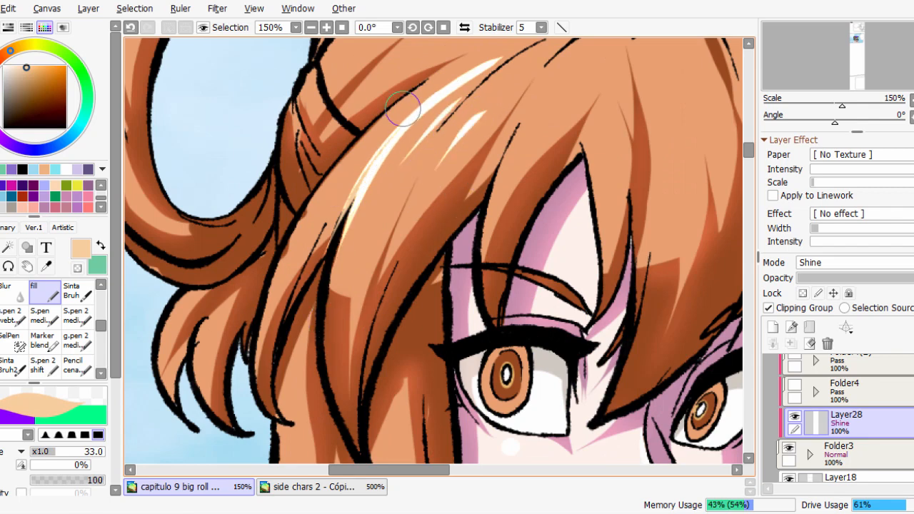
{"action": "left_click_drag", "start_coordinate": [433, 87], "coordinate": [291, 245]}
{"action": "left_click_drag", "start_coordinate": [454, 69], "coordinate": [269, 293]}
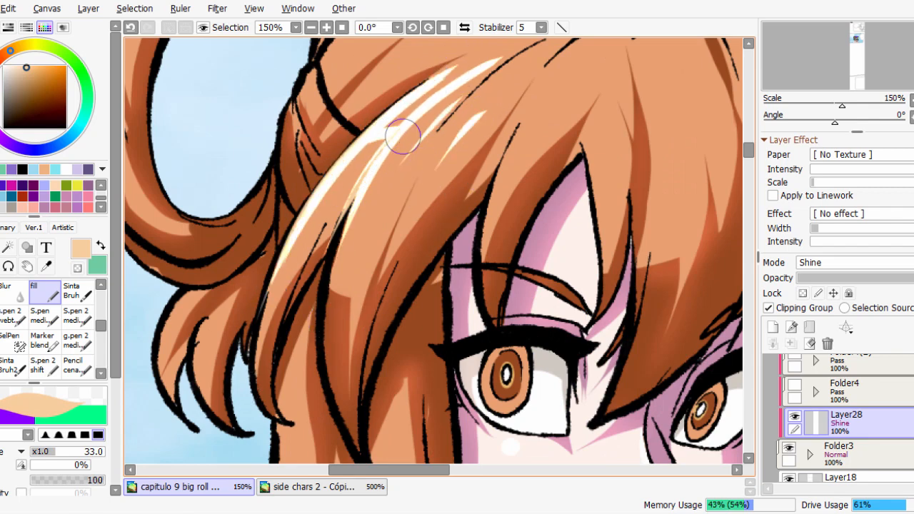
{"action": "left_click_drag", "start_coordinate": [403, 137], "coordinate": [435, 115]}
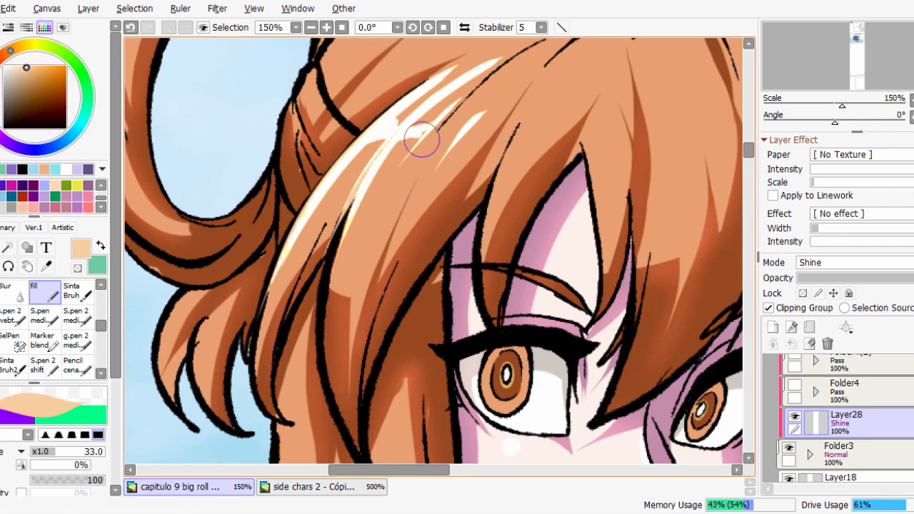
{"action": "left_click_drag", "start_coordinate": [498, 86], "coordinate": [412, 193]}
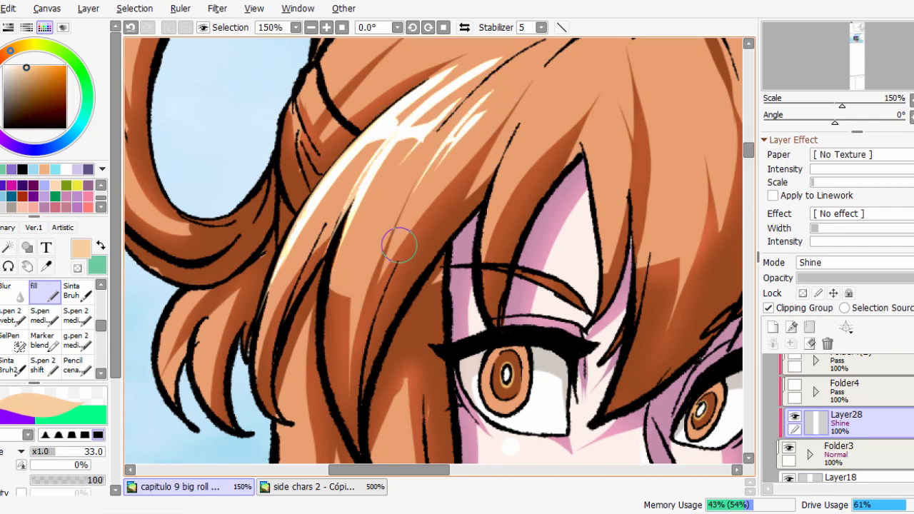
Paint shorter Shine highlights across the central bangs above the forehead and at the base of the bun.
{"action": "left_click_drag", "start_coordinate": [575, 167], "coordinate": [546, 209]}
{"action": "mouse_move", "coordinate": [548, 90]}
{"action": "left_mouse_down"}
{"action": "mouse_move", "coordinate": [500, 143]}
{"action": "mouse_move", "coordinate": [455, 308]}
{"action": "left_mouse_up"}
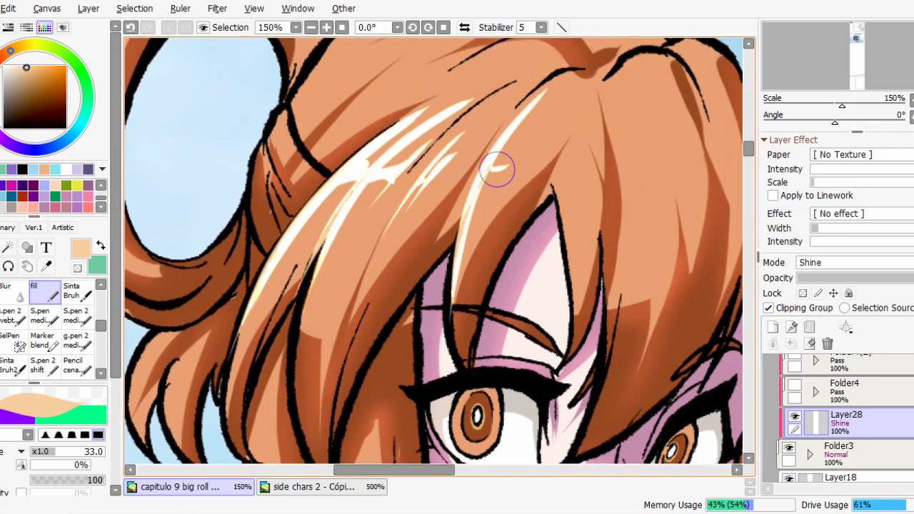
{"action": "left_click_drag", "start_coordinate": [498, 170], "coordinate": [487, 177]}
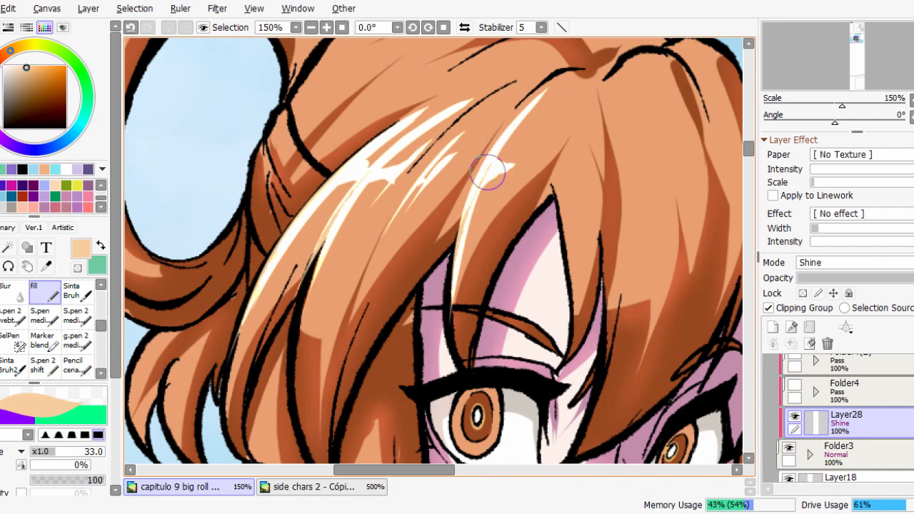
{"action": "left_click_drag", "start_coordinate": [543, 133], "coordinate": [506, 203]}
{"action": "mouse_move", "coordinate": [578, 130]}
{"action": "left_mouse_down"}
{"action": "mouse_move", "coordinate": [574, 203]}
{"action": "mouse_move", "coordinate": [587, 188]}
{"action": "left_mouse_up"}
{"action": "scroll", "coordinate": [587, 198], "scroll_direction": "down", "scroll_amount": 1}
{"action": "scroll", "coordinate": [587, 198], "scroll_direction": "down", "scroll_amount": 1}
{"action": "scroll", "coordinate": [608, 149], "scroll_direction": "up", "scroll_amount": 1}
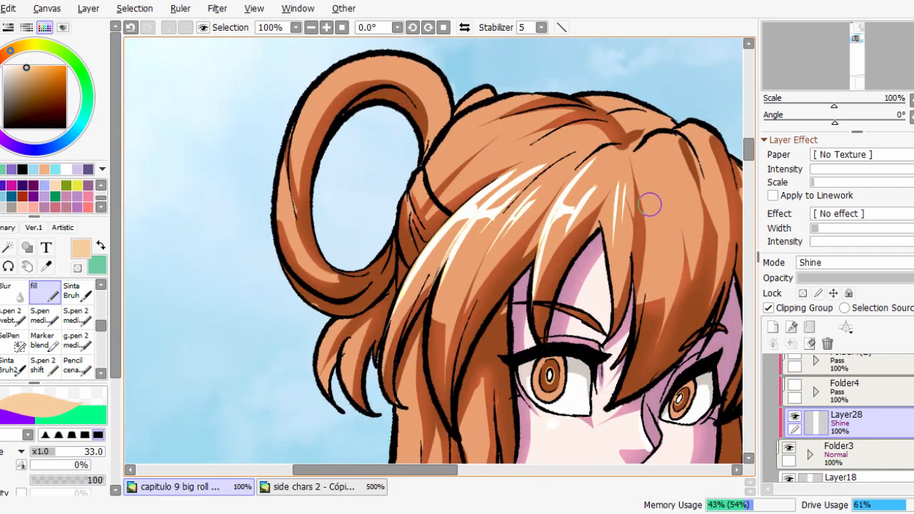
{"action": "left_click_drag", "start_coordinate": [648, 184], "coordinate": [653, 236]}
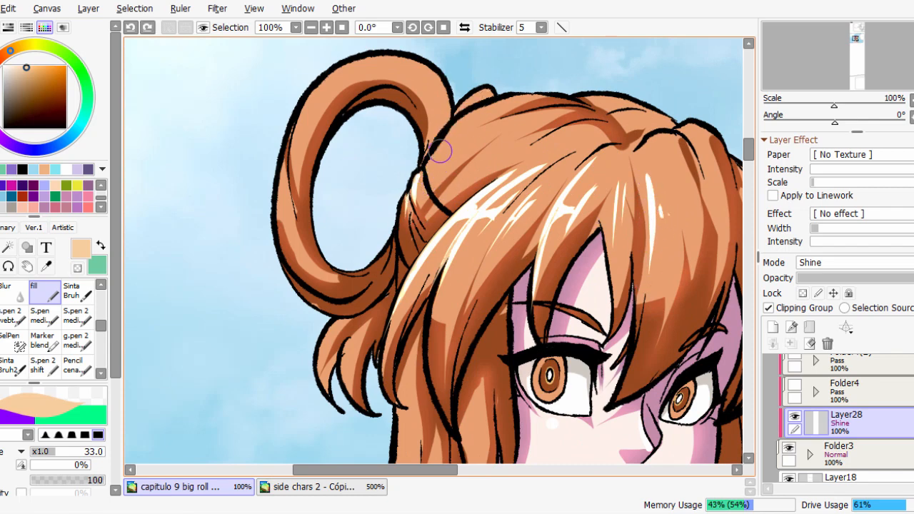
Paint thin vertical Shine highlights down the long side hair beside the face, ending above the shoulder.
{"action": "scroll", "coordinate": [435, 163], "scroll_direction": "down", "scroll_amount": 1}
{"action": "scroll", "coordinate": [548, 152], "scroll_direction": "down", "scroll_amount": 3}
{"action": "scroll", "coordinate": [548, 152], "scroll_direction": "up", "scroll_amount": 3}
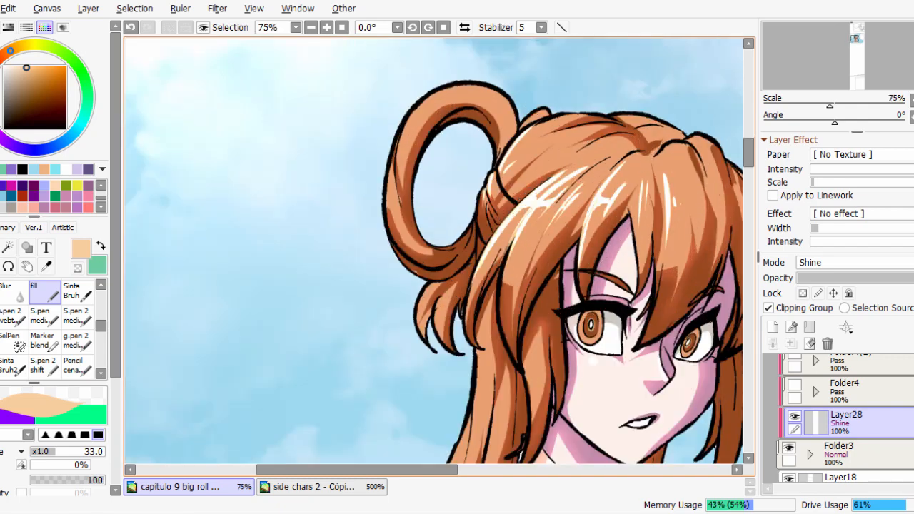
{"action": "scroll", "coordinate": [518, 382], "scroll_direction": "down", "scroll_amount": 4}
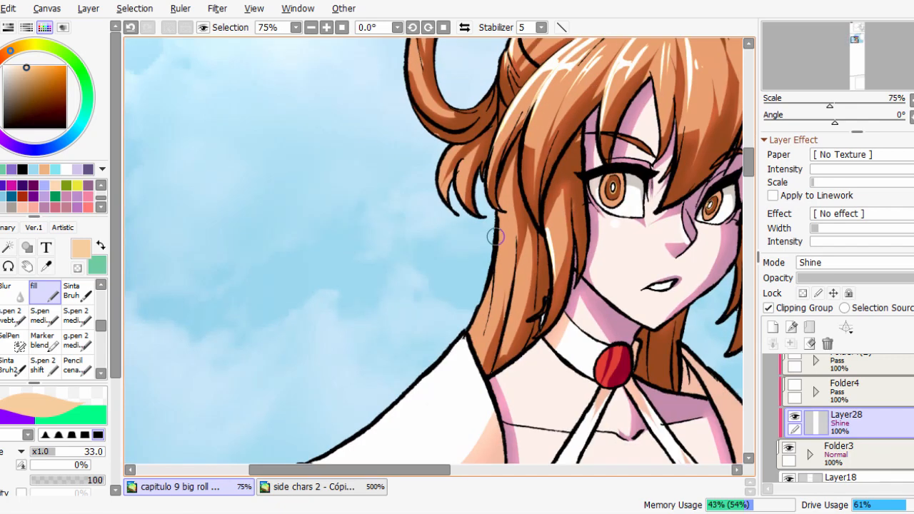
{"action": "left_click_drag", "start_coordinate": [529, 244], "coordinate": [499, 362]}
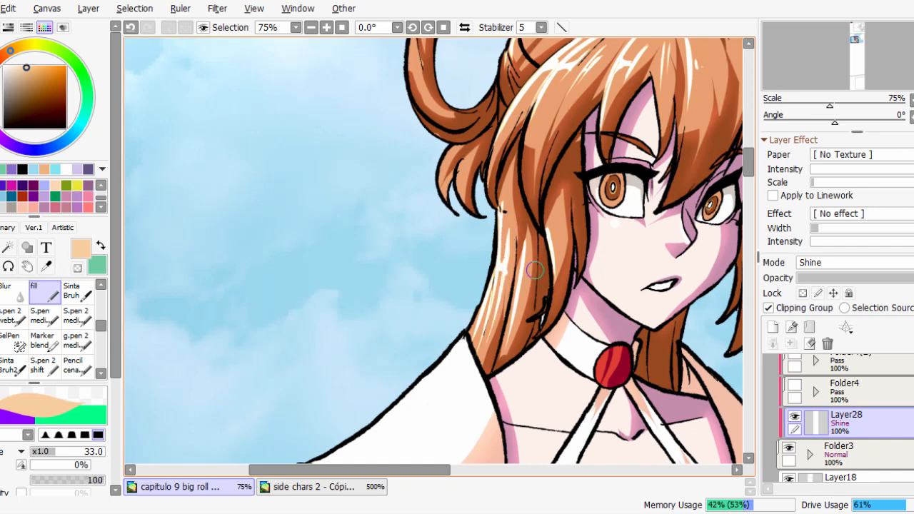
Compare the character with and without the base shadows by toggling the shadow layer's visibility in Folder3.
{"action": "scroll", "coordinate": [678, 285], "scroll_direction": "up", "scroll_amount": 3}
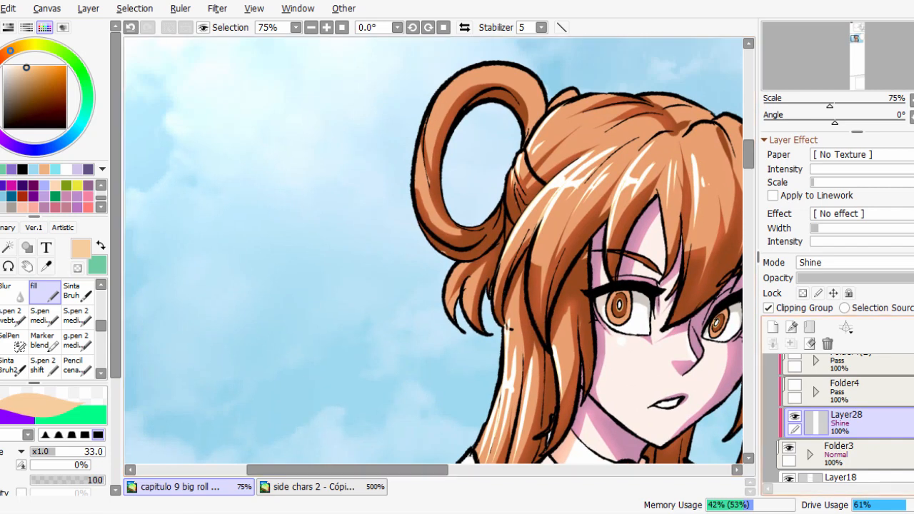
{"action": "scroll", "coordinate": [843, 422], "scroll_direction": "down", "scroll_amount": 5}
{"action": "left_click_drag", "start_coordinate": [615, 307], "coordinate": [469, 195]}
{"action": "scroll", "coordinate": [469, 215], "scroll_direction": "down", "scroll_amount": 1}
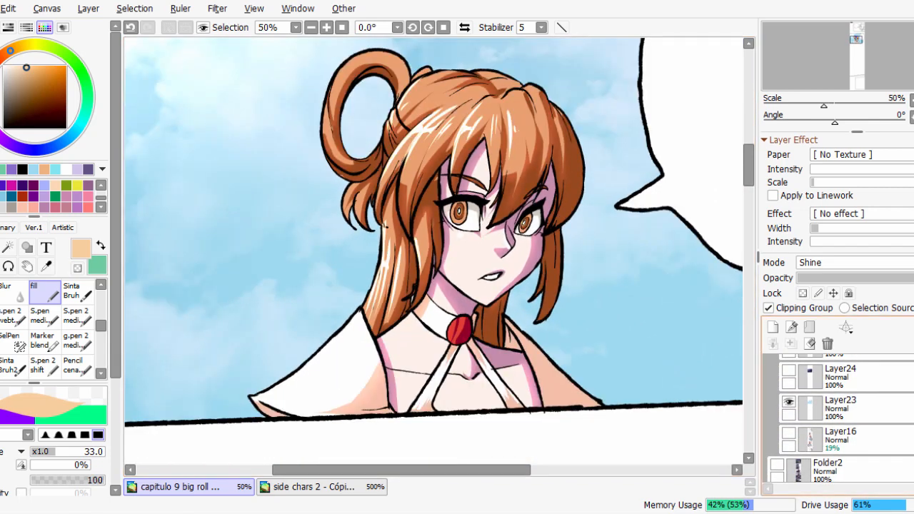
{"action": "scroll", "coordinate": [843, 422], "scroll_direction": "down", "scroll_amount": 1}
{"action": "scroll", "coordinate": [843, 419], "scroll_direction": "up", "scroll_amount": 5}
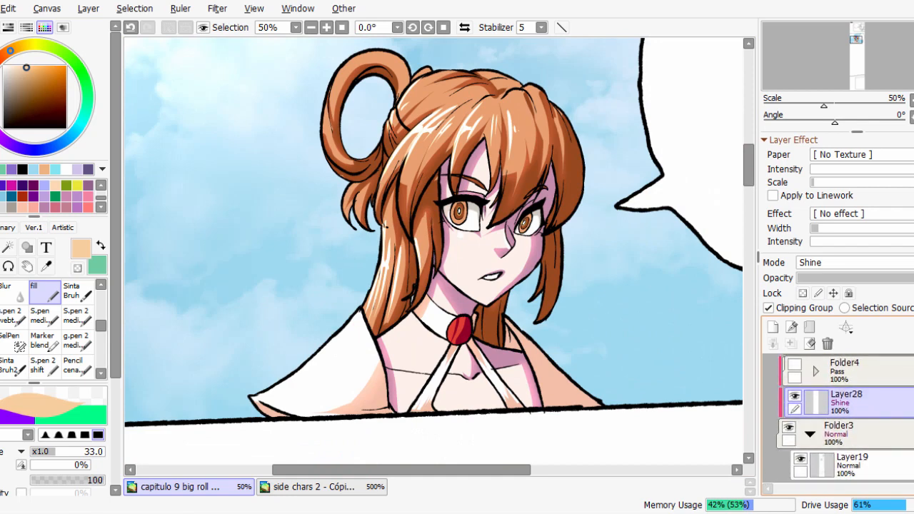
{"action": "left_click", "coordinate": [801, 452]}
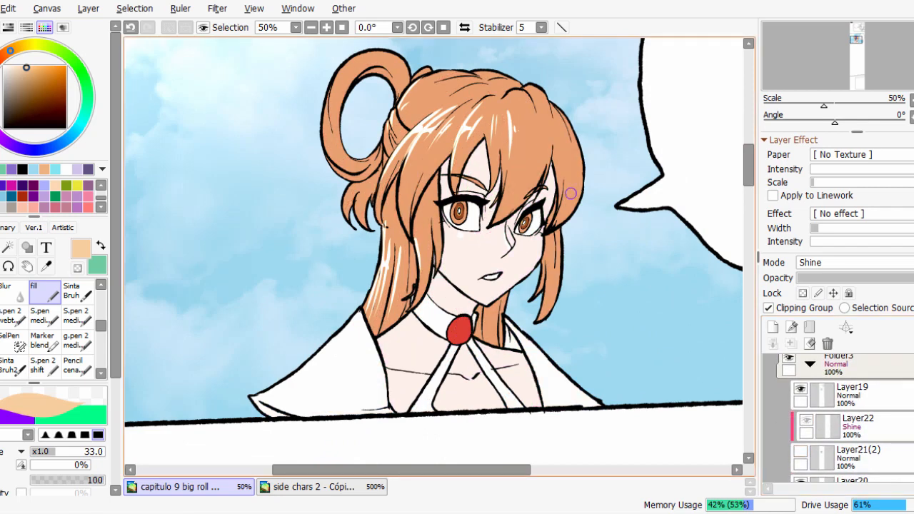
{"action": "left_click", "coordinate": [801, 451]}
{"action": "scroll", "coordinate": [801, 452], "scroll_direction": "up", "scroll_amount": 4}
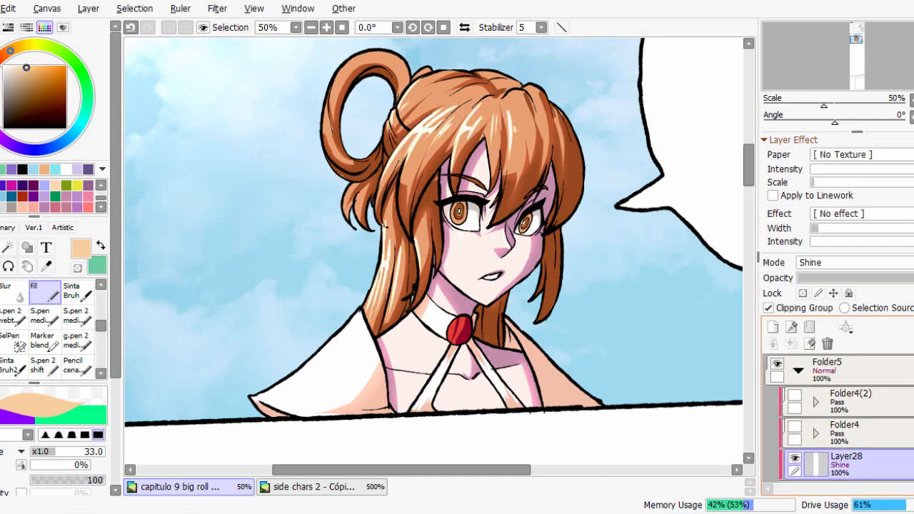
{"action": "scroll", "coordinate": [840, 418], "scroll_direction": "down", "scroll_amount": 2}
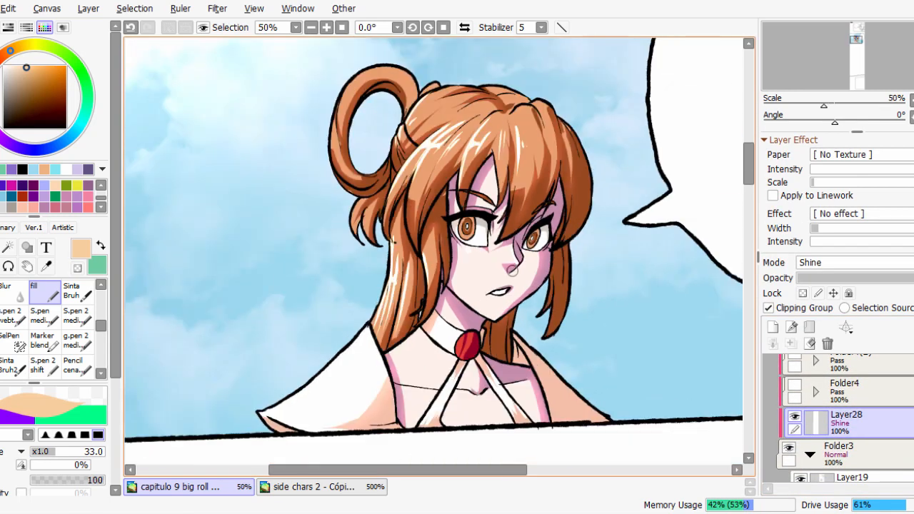
Paint Shine highlights around the outer curve of the hair loop and on the swept-back hair beside it.
{"action": "scroll", "coordinate": [389, 150], "scroll_direction": "up", "scroll_amount": 2}
{"action": "left_click_drag", "start_coordinate": [413, 125], "coordinate": [448, 259]}
{"action": "left_click_drag", "start_coordinate": [345, 151], "coordinate": [324, 226]}
{"action": "left_click_drag", "start_coordinate": [327, 177], "coordinate": [436, 121]}
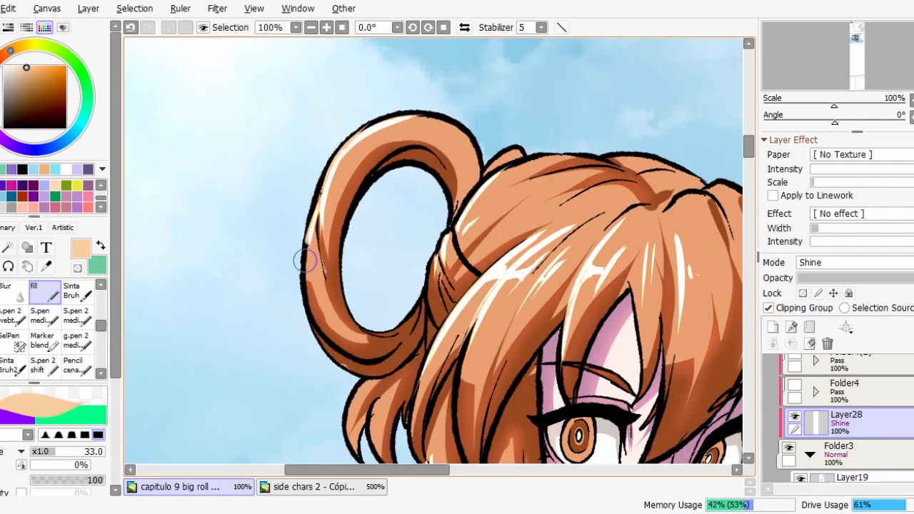
{"action": "left_click_drag", "start_coordinate": [313, 219], "coordinate": [376, 337]}
{"action": "left_click_drag", "start_coordinate": [461, 247], "coordinate": [552, 174]}
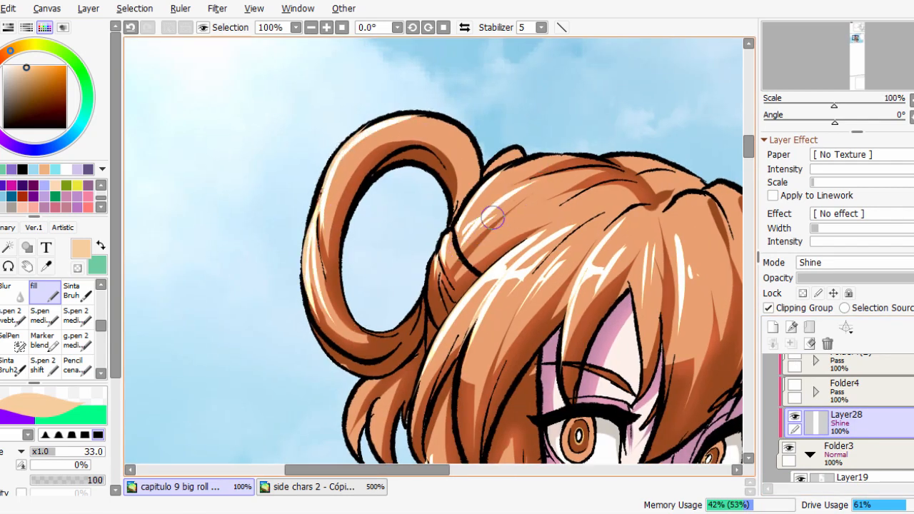
{"action": "scroll", "coordinate": [505, 230], "scroll_direction": "up", "scroll_amount": 3}
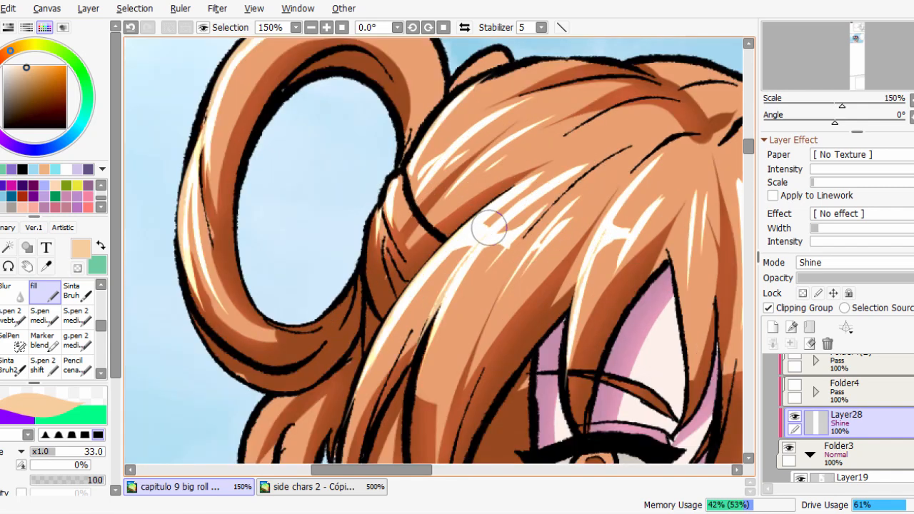
Soften the highlights on the central bangs with the Blur brush at size 55.
{"action": "scroll", "coordinate": [543, 175], "scroll_direction": "down", "scroll_amount": 4}
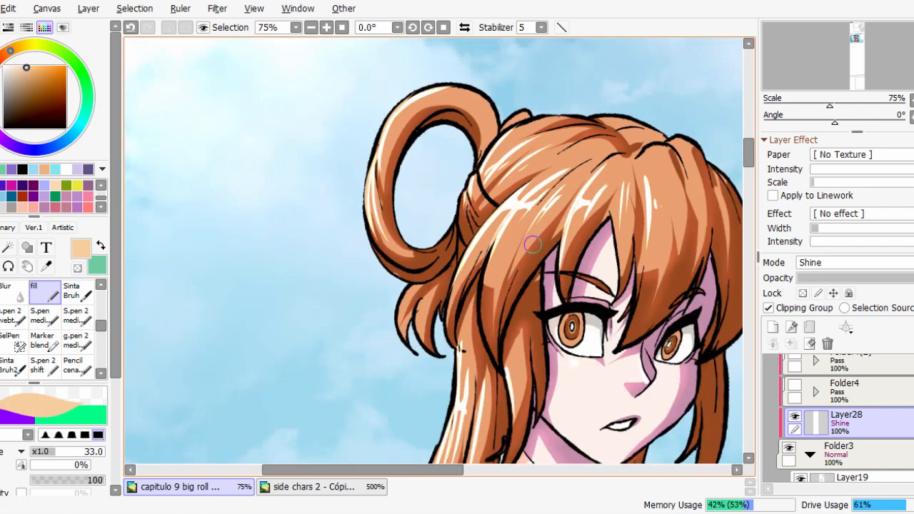
{"action": "scroll", "coordinate": [533, 245], "scroll_direction": "up", "scroll_amount": 1}
{"action": "scroll", "coordinate": [560, 180], "scroll_direction": "down", "scroll_amount": 2}
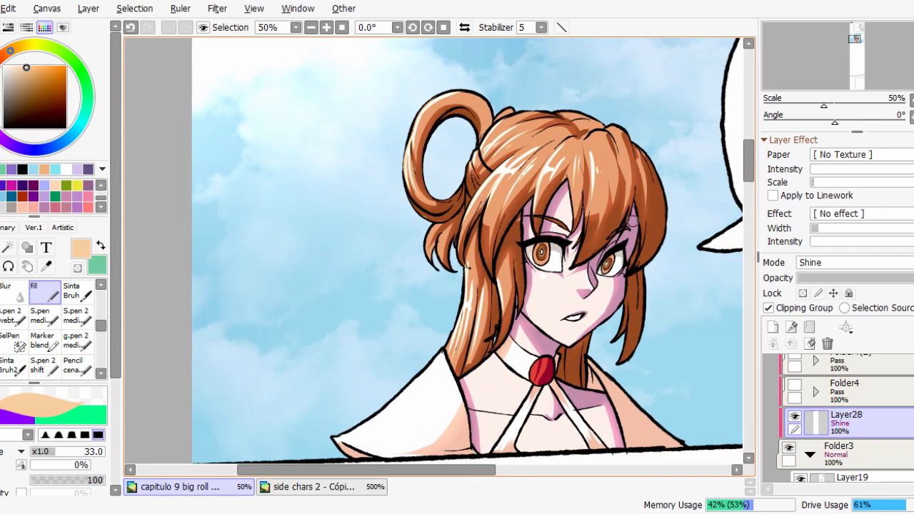
{"action": "left_click", "coordinate": [13, 292]}
{"action": "left_click_drag", "start_coordinate": [733, 321], "coordinate": [731, 365]}
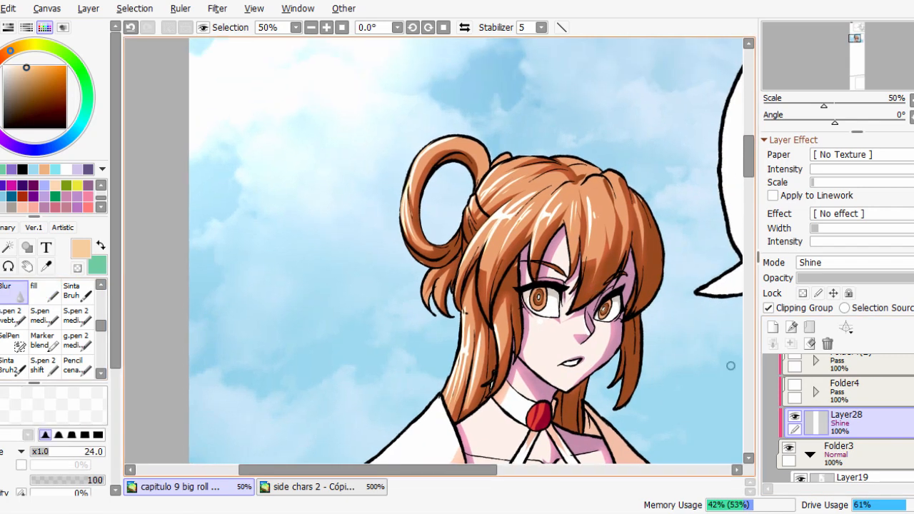
{"action": "scroll", "coordinate": [554, 243], "scroll_direction": "up", "scroll_amount": 2}
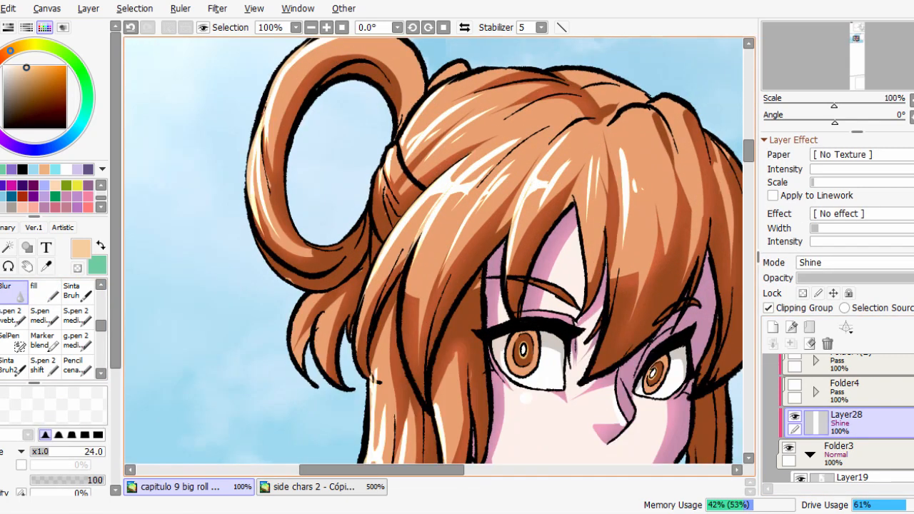
{"action": "mouse_move", "coordinate": [546, 223]}
{"action": "left_mouse_down"}
{"action": "mouse_move", "coordinate": [534, 220]}
{"action": "mouse_move", "coordinate": [583, 123]}
{"action": "left_mouse_up"}
{"action": "left_click_drag", "start_coordinate": [547, 183], "coordinate": [512, 321]}
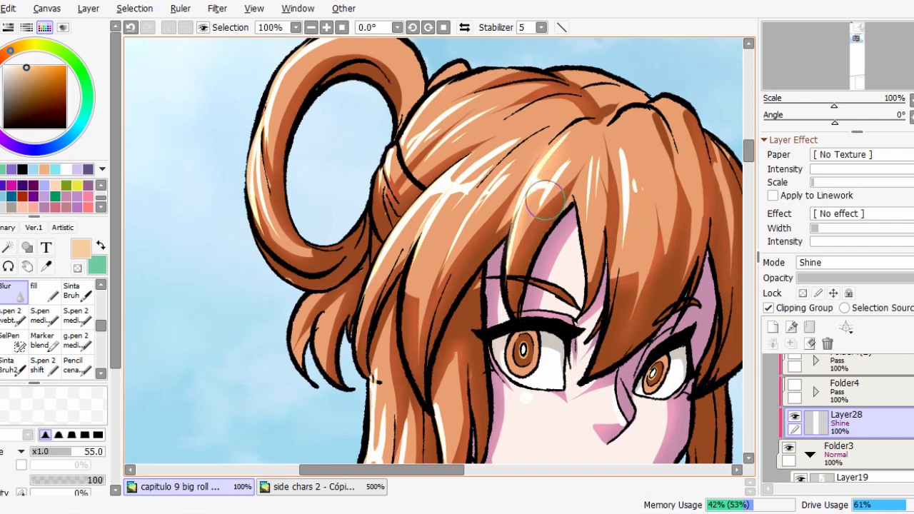
{"action": "mouse_move", "coordinate": [546, 200]}
{"action": "left_mouse_down"}
{"action": "mouse_move", "coordinate": [633, 190]}
{"action": "mouse_move", "coordinate": [597, 142]}
{"action": "mouse_move", "coordinate": [627, 250]}
{"action": "left_mouse_up"}
{"action": "left_click_drag", "start_coordinate": [640, 178], "coordinate": [636, 188]}
Blur the long highlights on the sweeping bangs nearest the bun at size 55.
{"action": "left_click_drag", "start_coordinate": [461, 190], "coordinate": [496, 153]}
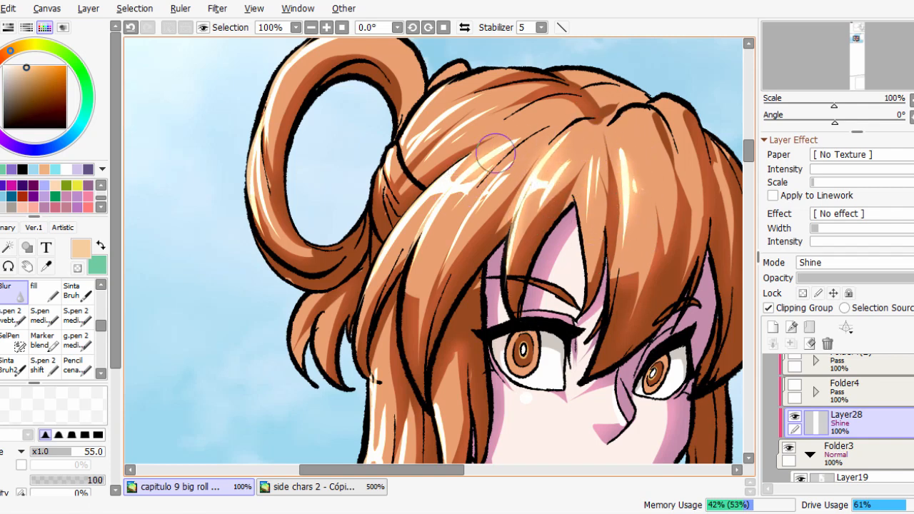
{"action": "left_click_drag", "start_coordinate": [369, 292], "coordinate": [453, 189]}
{"action": "left_click_drag", "start_coordinate": [472, 243], "coordinate": [503, 159]}
Set the Blur brush to size 35 and soften the highlights on the swept-back hair and the hair loop.
{"action": "left_click_drag", "start_coordinate": [544, 120], "coordinate": [543, 205]}
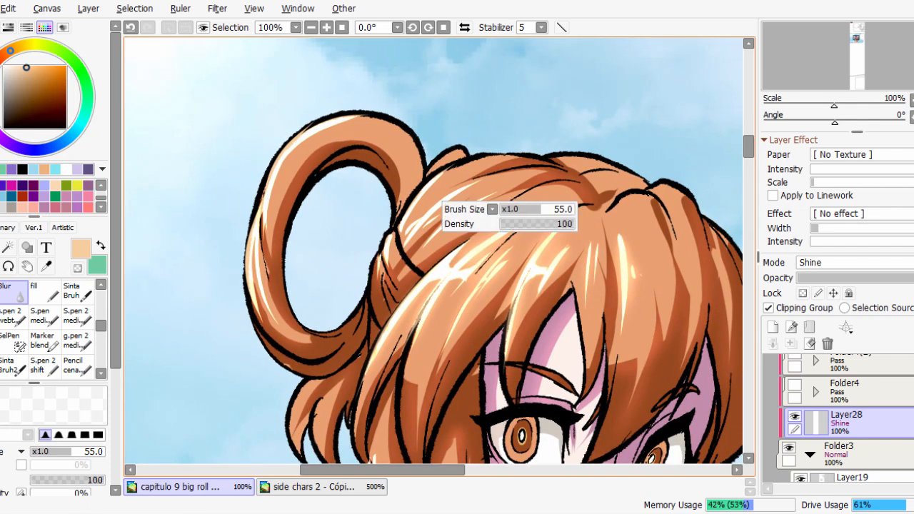
{"action": "left_click_drag", "start_coordinate": [447, 233], "coordinate": [433, 234]}
{"action": "left_click_drag", "start_coordinate": [433, 233], "coordinate": [501, 176]}
{"action": "left_click_drag", "start_coordinate": [435, 208], "coordinate": [464, 186]}
{"action": "left_click_drag", "start_coordinate": [408, 235], "coordinate": [478, 142]}
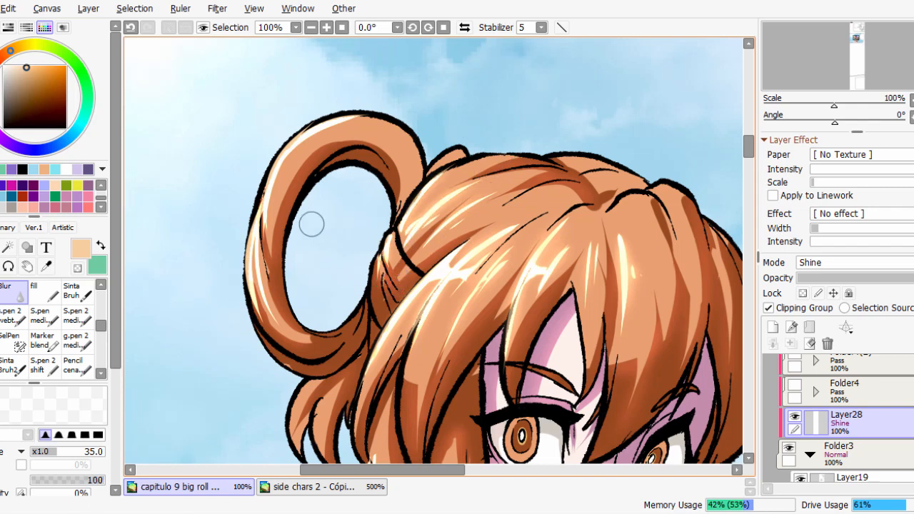
{"action": "left_click_drag", "start_coordinate": [276, 183], "coordinate": [394, 101]}
{"action": "mouse_move", "coordinate": [258, 230]}
{"action": "left_mouse_down"}
{"action": "mouse_move", "coordinate": [289, 345]}
{"action": "mouse_move", "coordinate": [266, 321]}
{"action": "left_mouse_up"}
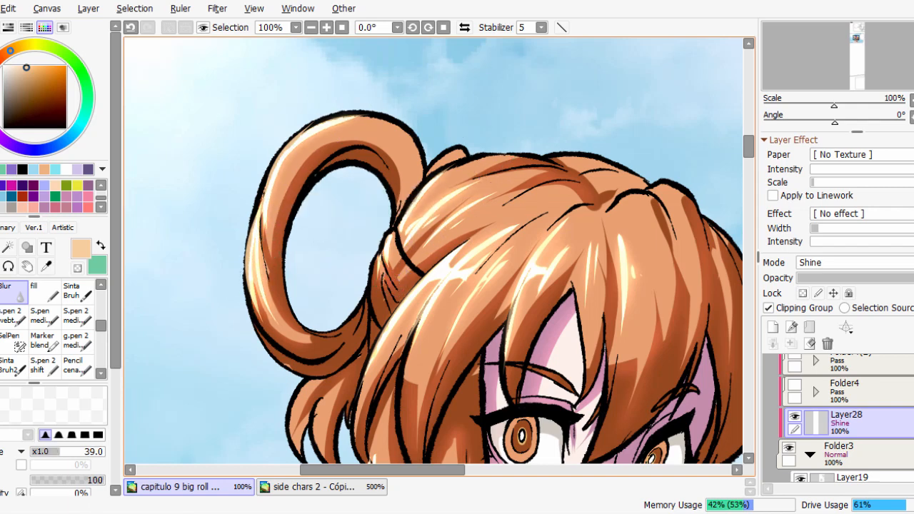
Blur the highlights down the long side hair with the brush at size 39.
{"action": "left_click_drag", "start_coordinate": [396, 461], "coordinate": [437, 303]}
{"action": "mouse_move", "coordinate": [437, 304]}
{"action": "left_mouse_down"}
{"action": "mouse_move", "coordinate": [420, 304]}
{"action": "mouse_move", "coordinate": [429, 304]}
{"action": "left_mouse_up"}
{"action": "left_click_drag", "start_coordinate": [429, 304], "coordinate": [425, 209]}
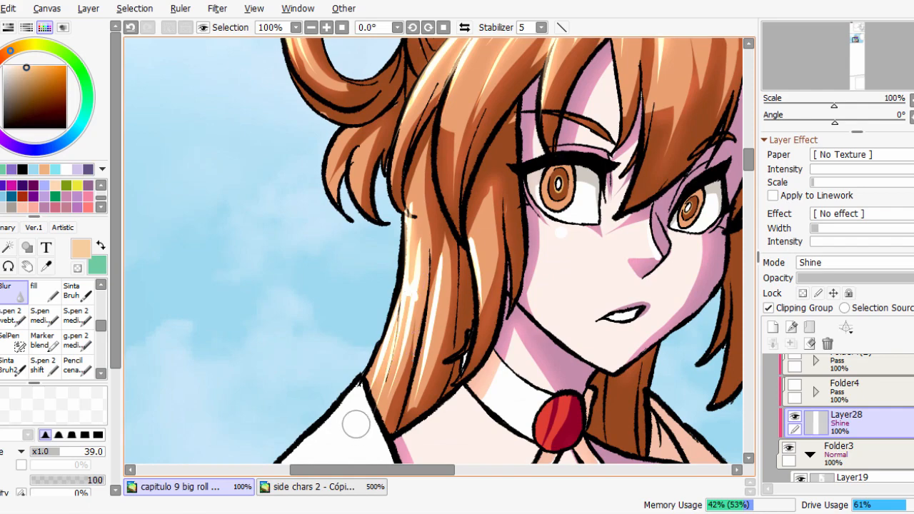
Examine the softened hair highlights up close and in the full view of the character.
{"action": "scroll", "coordinate": [477, 307], "scroll_direction": "down", "scroll_amount": 1}
{"action": "scroll", "coordinate": [477, 307], "scroll_direction": "down", "scroll_amount": 1}
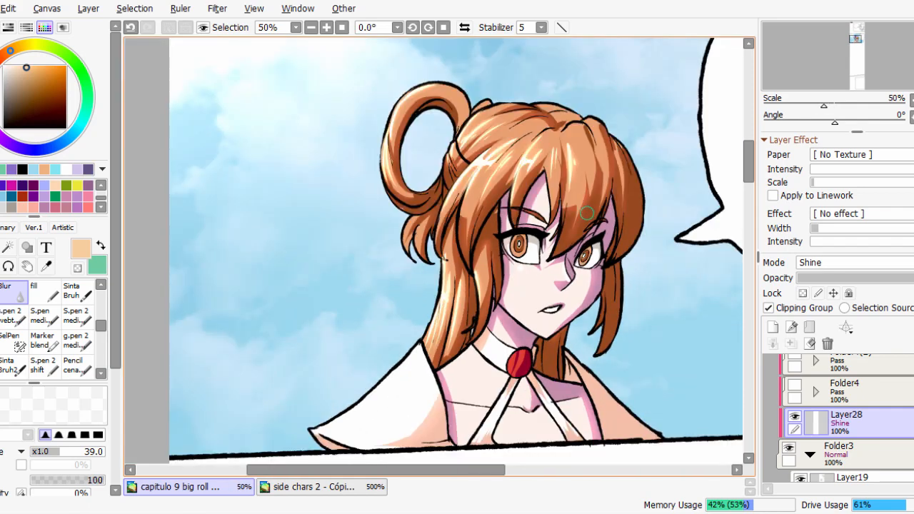
{"action": "scroll", "coordinate": [498, 165], "scroll_direction": "up", "scroll_amount": 1}
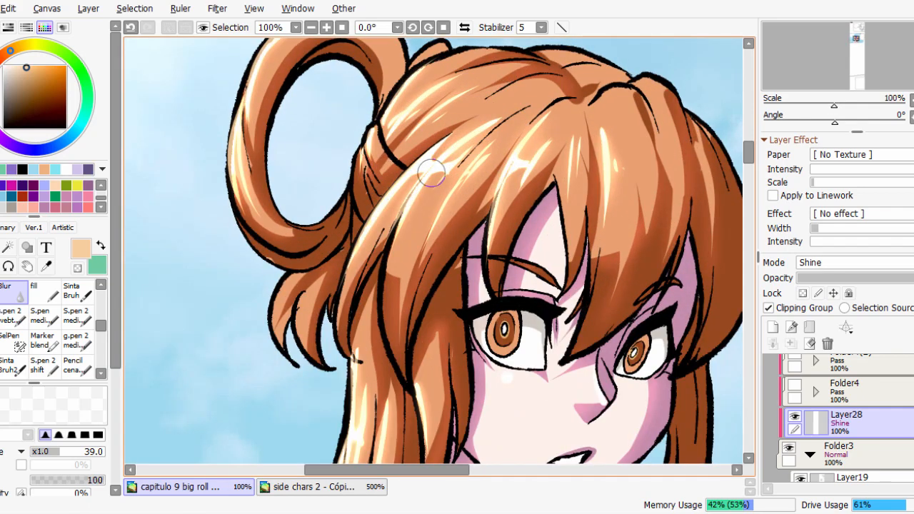
{"action": "scroll", "coordinate": [437, 220], "scroll_direction": "down", "scroll_amount": 1}
{"action": "scroll", "coordinate": [532, 188], "scroll_direction": "up", "scroll_amount": 2}
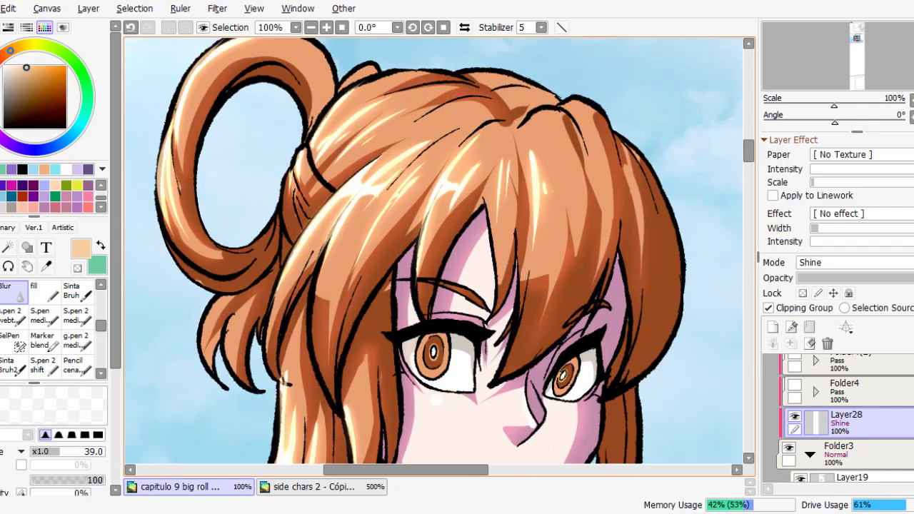
{"action": "scroll", "coordinate": [535, 147], "scroll_direction": "up", "scroll_amount": 1}
{"action": "scroll", "coordinate": [396, 260], "scroll_direction": "down", "scroll_amount": 3}
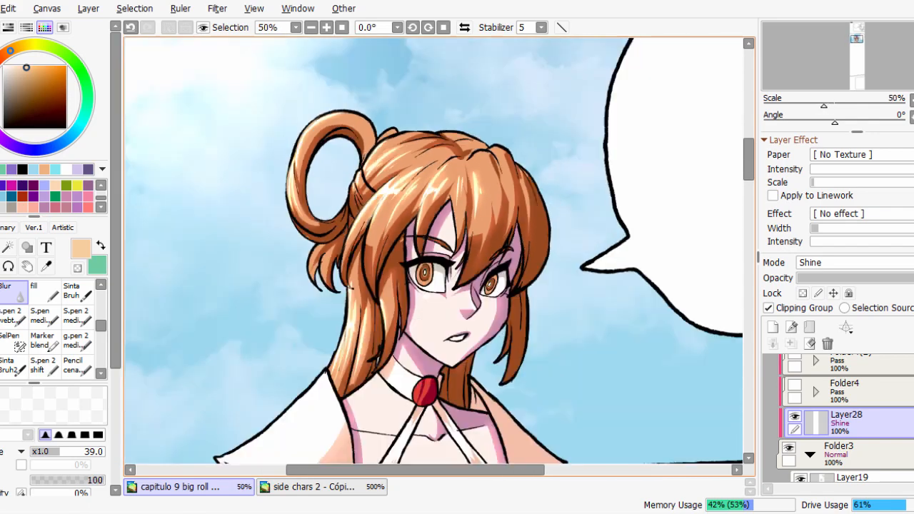
{"action": "scroll", "coordinate": [479, 214], "scroll_direction": "up", "scroll_amount": 2}
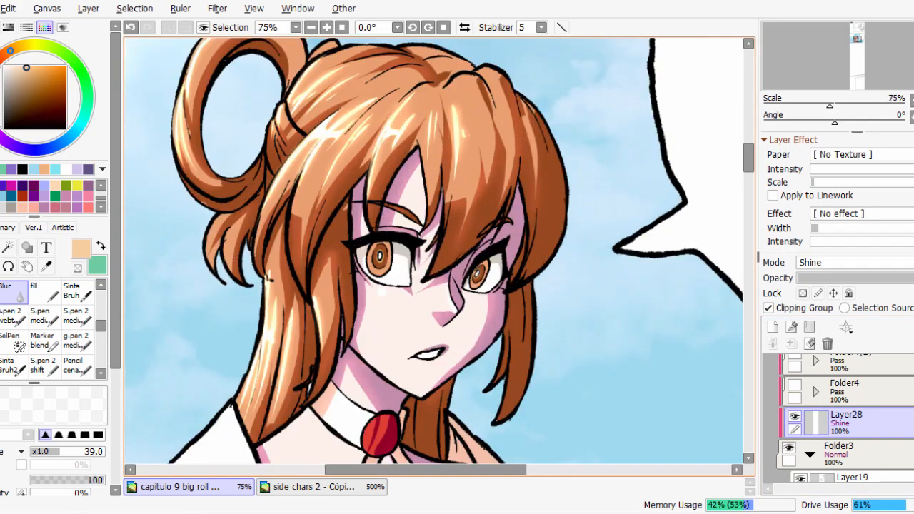
Paint small white highlights on both irises and along the bridge of the nose with the fill brush at size 13.
{"action": "scroll", "coordinate": [478, 214], "scroll_direction": "down", "scroll_amount": 1}
{"action": "left_click", "coordinate": [67, 169]}
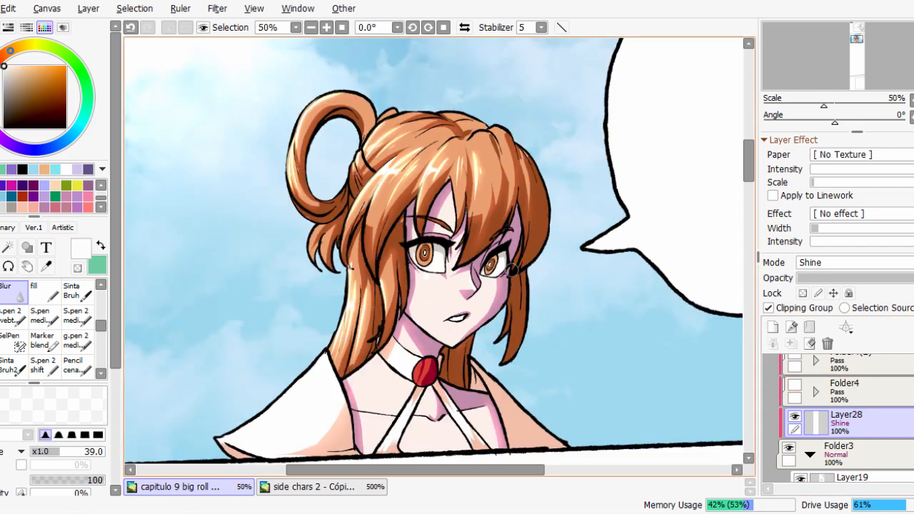
{"action": "left_click", "coordinate": [45, 292]}
{"action": "scroll", "coordinate": [404, 238], "scroll_direction": "up", "scroll_amount": 3}
{"action": "left_click_drag", "start_coordinate": [465, 280], "coordinate": [453, 281]}
{"action": "left_click_drag", "start_coordinate": [448, 278], "coordinate": [444, 277]}
{"action": "left_click_drag", "start_coordinate": [676, 318], "coordinate": [588, 258]}
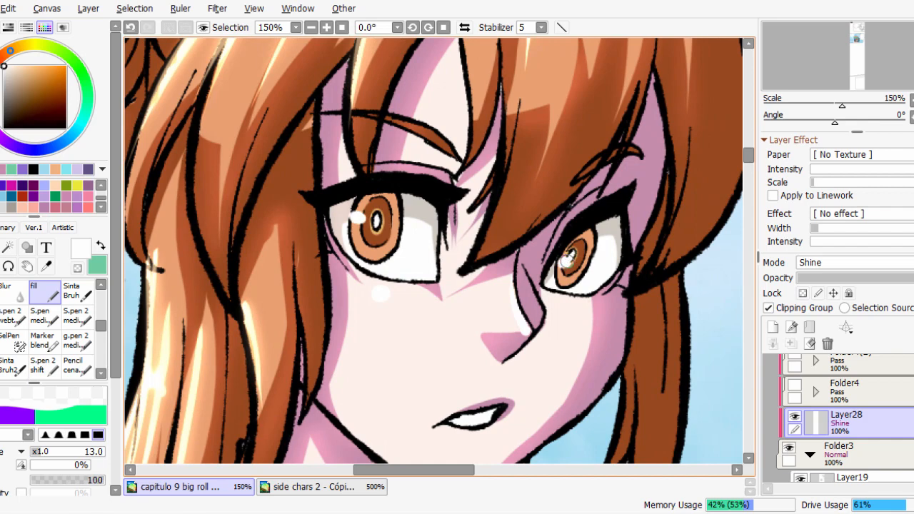
{"action": "scroll", "coordinate": [568, 259], "scroll_direction": "down", "scroll_amount": 3}
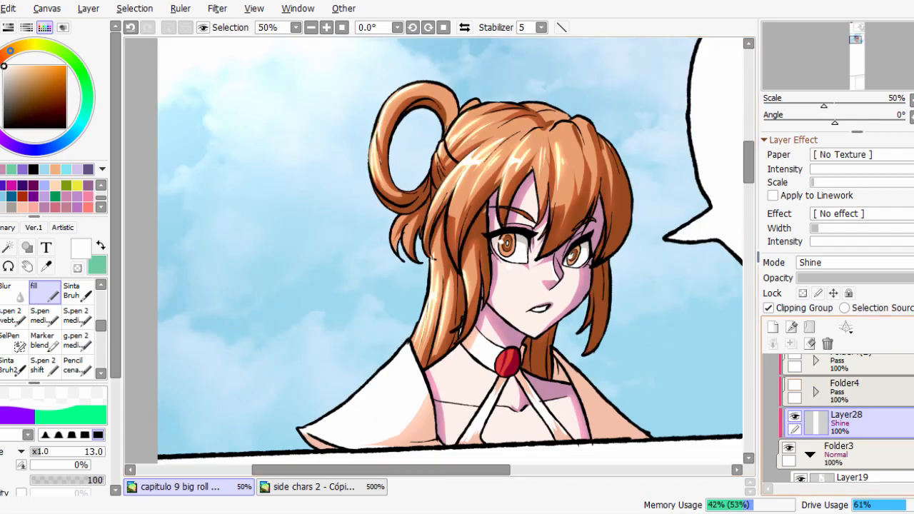
Soften the white highlights on the eyes and nose with the Blur brush at size 16.
{"action": "left_click", "coordinate": [1, 292]}
{"action": "left_click", "coordinate": [45, 292]}
{"action": "scroll", "coordinate": [496, 247], "scroll_direction": "up", "scroll_amount": 3}
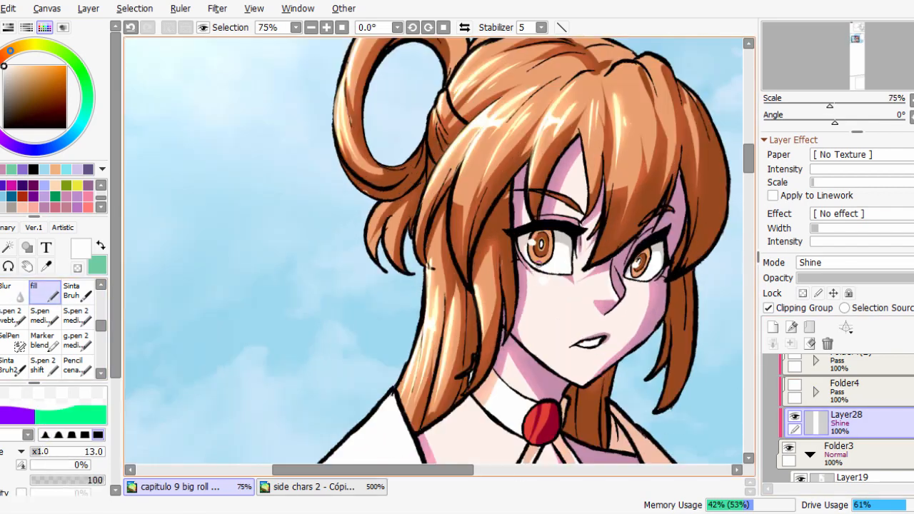
{"action": "left_click_drag", "start_coordinate": [513, 238], "coordinate": [520, 229]}
{"action": "key", "text": "ctrl+z"}
{"action": "left_click", "coordinate": [9, 292]}
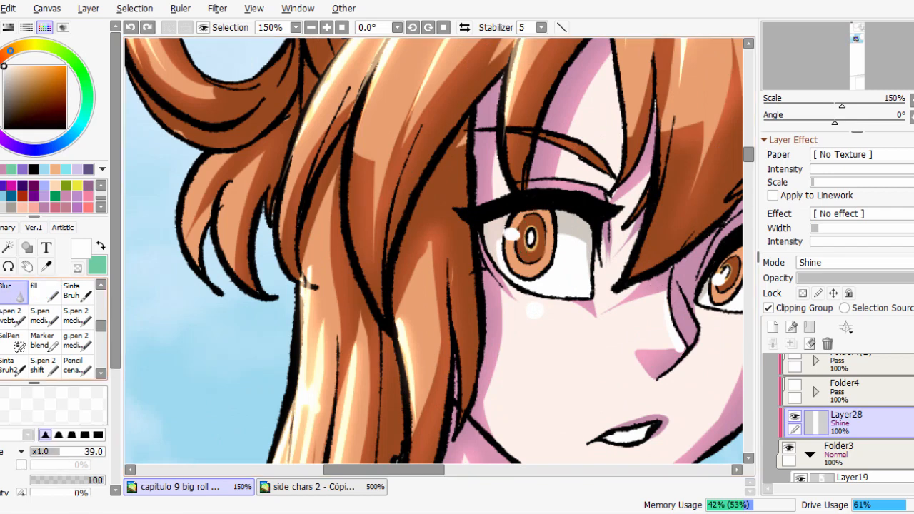
{"action": "left_click", "coordinate": [43, 451]}
{"action": "mouse_move", "coordinate": [512, 238]}
{"action": "left_mouse_down"}
{"action": "mouse_move", "coordinate": [525, 224]}
{"action": "mouse_move", "coordinate": [442, 205]}
{"action": "left_mouse_up"}
{"action": "scroll", "coordinate": [614, 261], "scroll_direction": "down", "scroll_amount": 2}
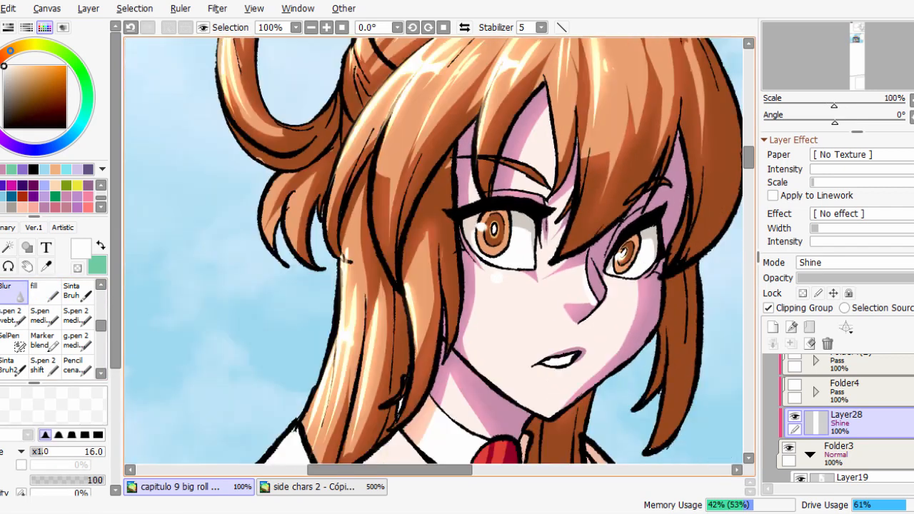
Compare the character with and without the Shine highlights by hiding and showing Layer28, and inspect the face up close.
{"action": "left_click", "coordinate": [55, 170]}
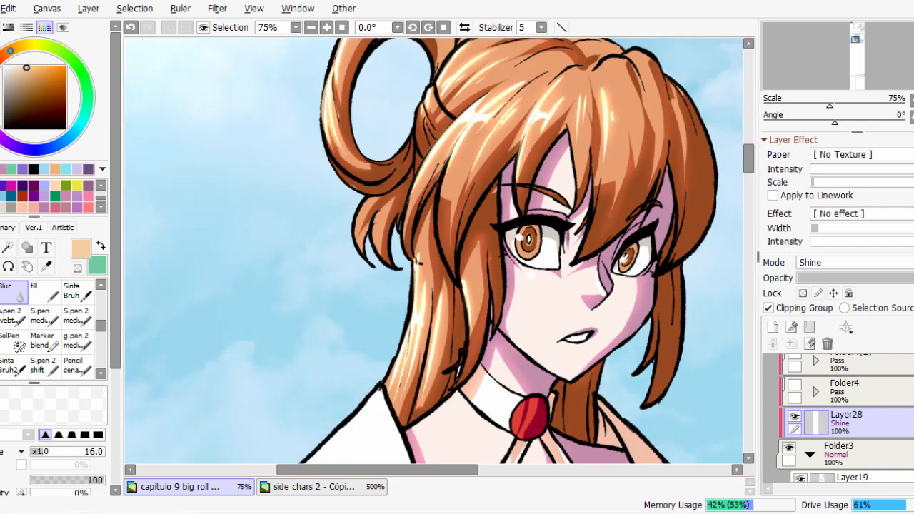
{"action": "key", "text": "Page_Down"}
{"action": "left_click", "coordinate": [794, 417]}
{"action": "left_click", "coordinate": [794, 416]}
{"action": "scroll", "coordinate": [543, 272], "scroll_direction": "up", "scroll_amount": 2}
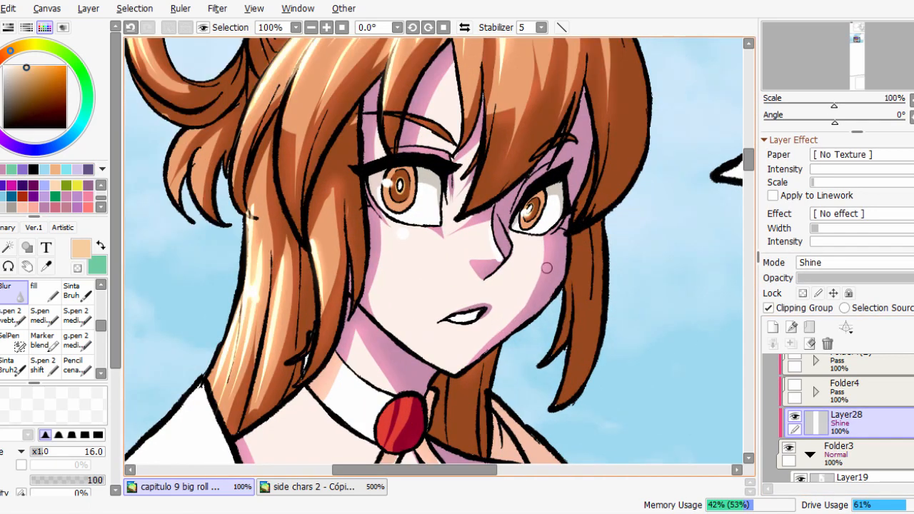
{"action": "scroll", "coordinate": [544, 273], "scroll_direction": "down", "scroll_amount": 1}
{"action": "scroll", "coordinate": [545, 243], "scroll_direction": "down", "scroll_amount": 1}
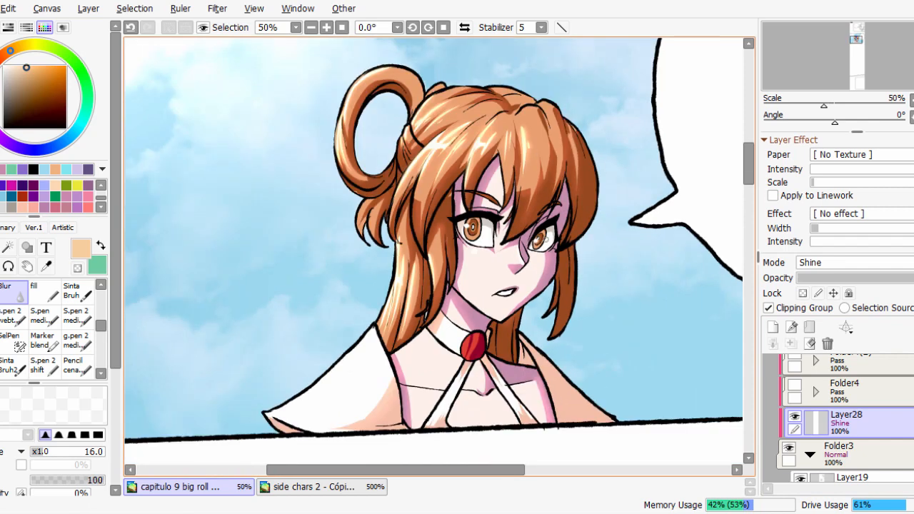
{"action": "scroll", "coordinate": [541, 250], "scroll_direction": "up", "scroll_amount": 1}
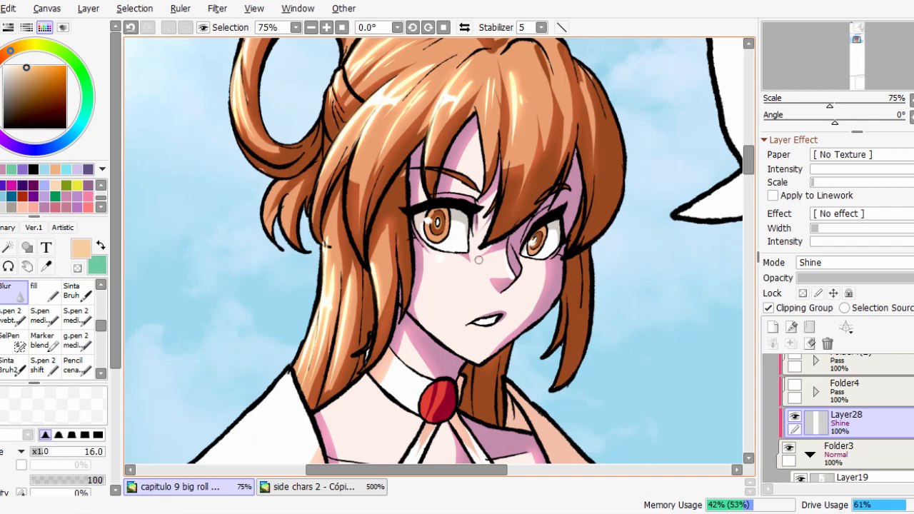
{"action": "key", "text": "ctrl+minus"}
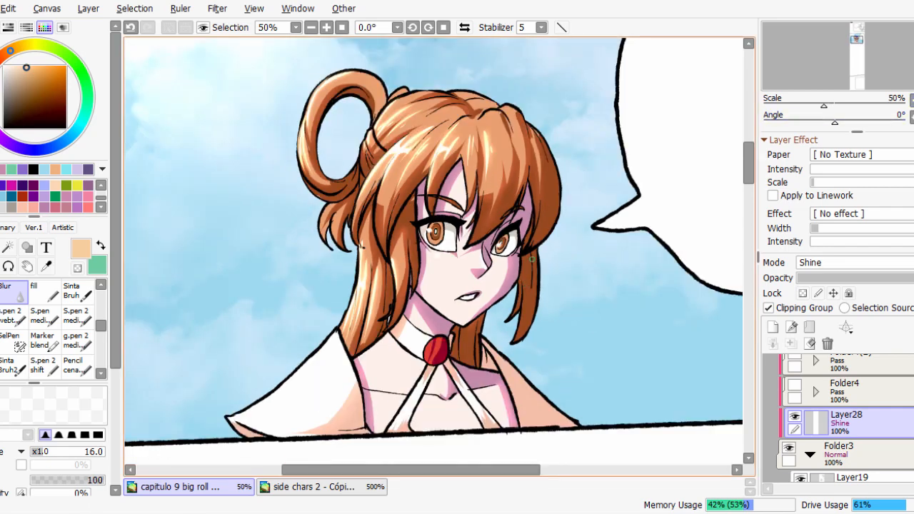
Hide and show Layer21(2) and the Shine layer Layer22 inside Folder3 to compare what each adds to the character.
{"action": "scroll", "coordinate": [803, 412], "scroll_direction": "down", "scroll_amount": 4}
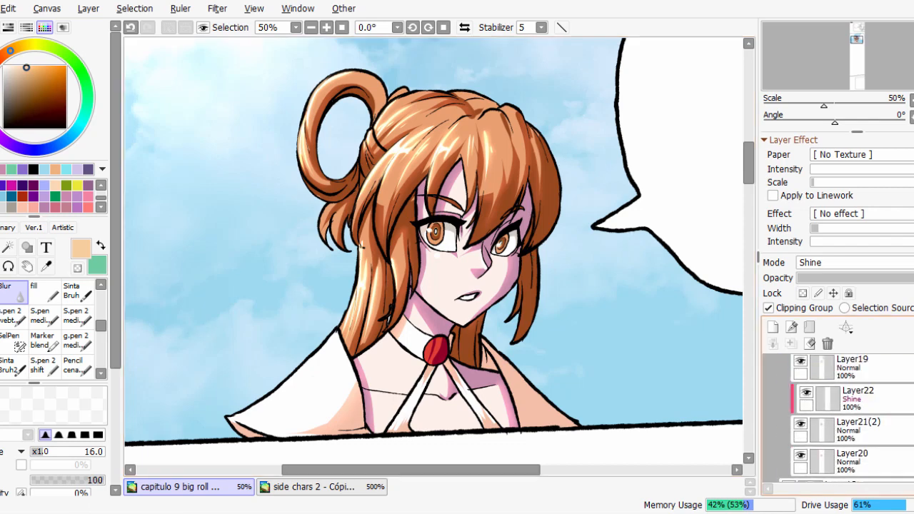
{"action": "left_click", "coordinate": [801, 411]}
{"action": "left_click", "coordinate": [801, 411]}
{"action": "left_click", "coordinate": [801, 411]}
{"action": "left_click", "coordinate": [801, 411]}
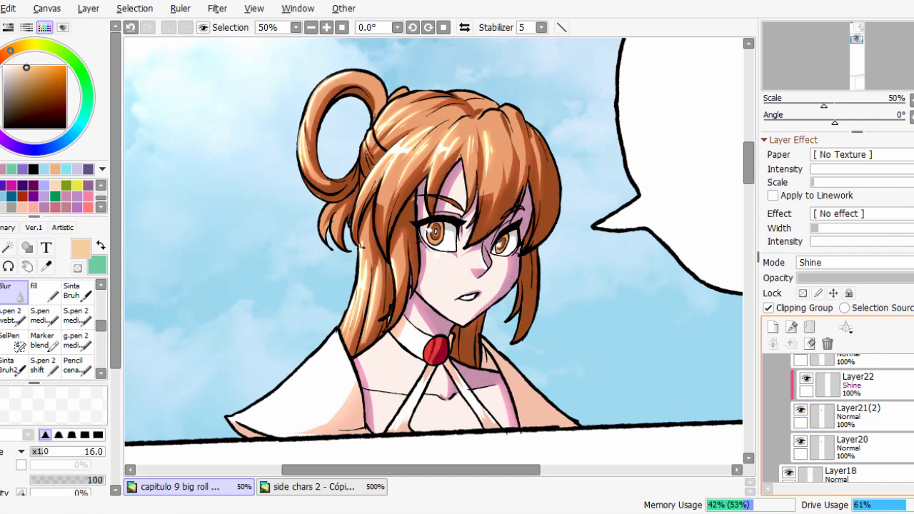
{"action": "scroll", "coordinate": [807, 405], "scroll_direction": "up", "scroll_amount": 1}
{"action": "left_click", "coordinate": [806, 403]}
{"action": "left_click", "coordinate": [807, 404]}
{"action": "scroll", "coordinate": [843, 418], "scroll_direction": "up", "scroll_amount": 3}
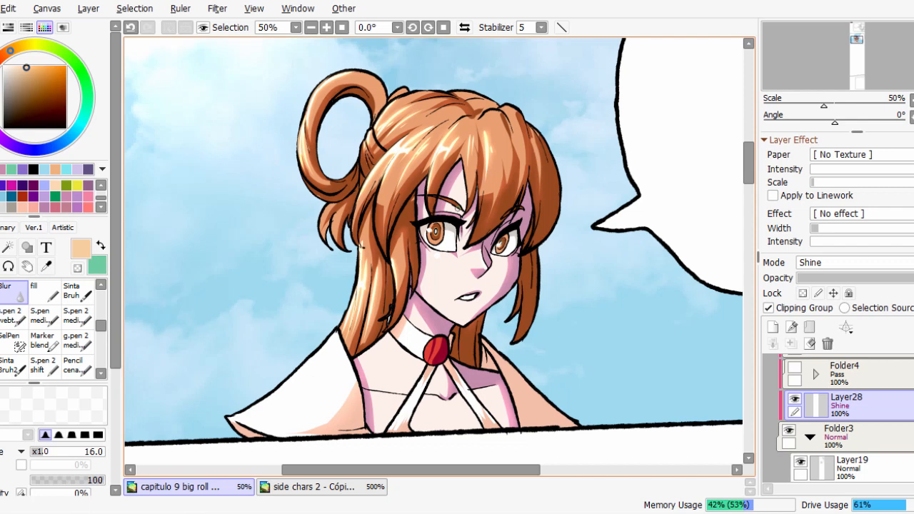
{"action": "scroll", "coordinate": [552, 260], "scroll_direction": "up", "scroll_amount": 1}
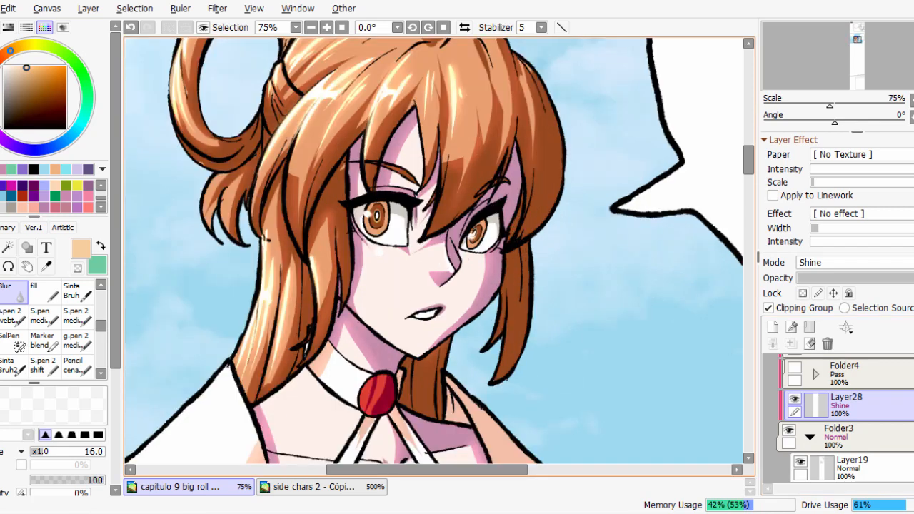
{"action": "left_click_drag", "start_coordinate": [519, 252], "coordinate": [546, 278]}
{"action": "scroll", "coordinate": [851, 407], "scroll_direction": "up", "scroll_amount": 1}
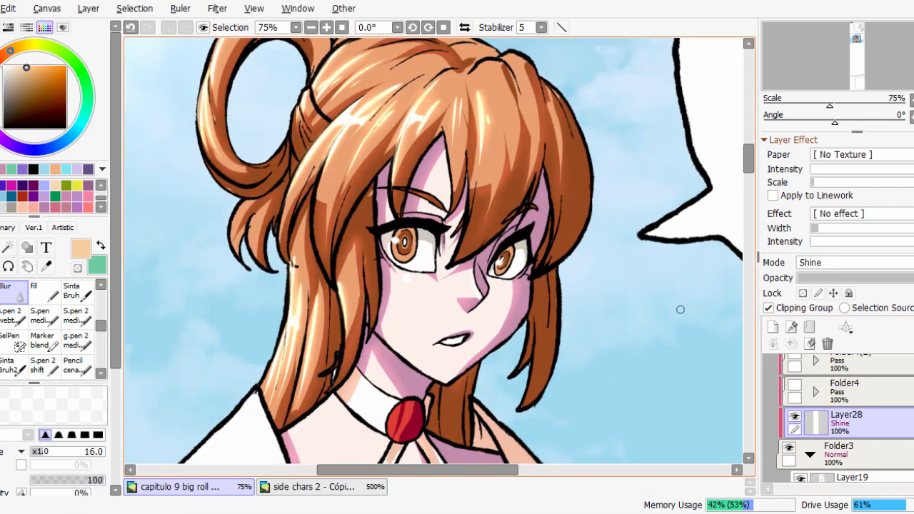
{"action": "key", "text": "Page_Down"}
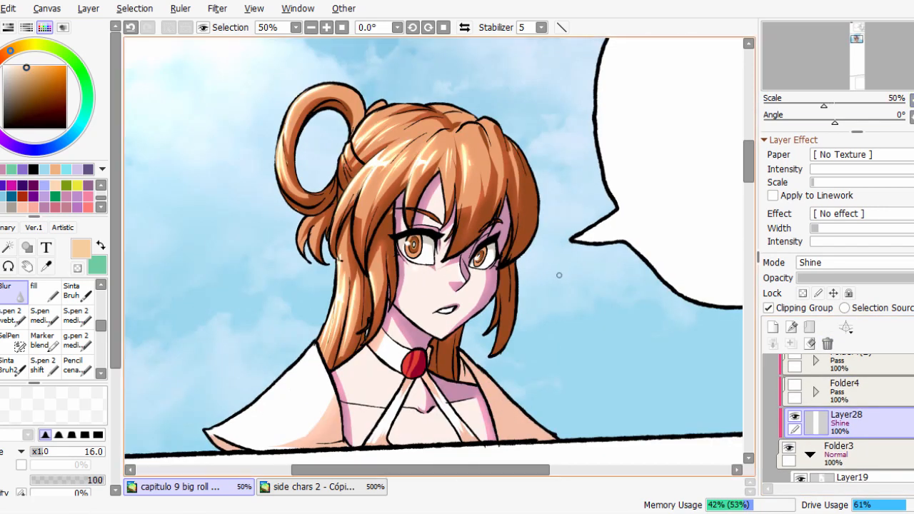
{"action": "mouse_move", "coordinate": [560, 274]}
{"action": "left_mouse_down"}
{"action": "mouse_move", "coordinate": [553, 286]}
{"action": "mouse_move", "coordinate": [591, 315]}
{"action": "mouse_move", "coordinate": [584, 308]}
{"action": "left_mouse_up"}
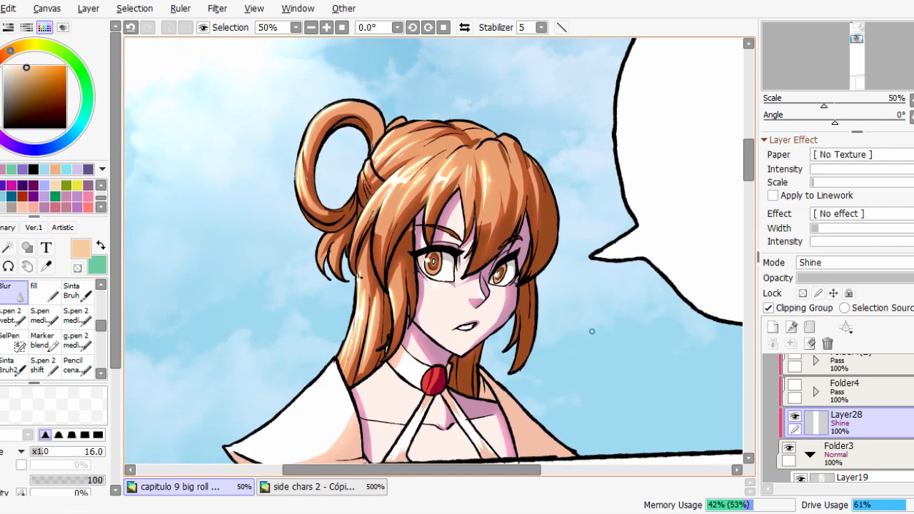
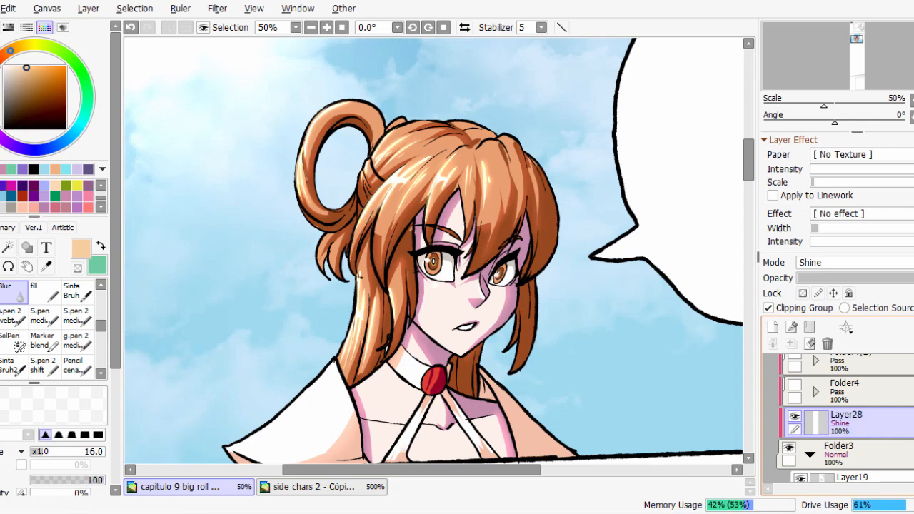
Make Layer19 in Folder3 active, set the colour to black and choose the S.pen 2 brush.
{"action": "scroll", "coordinate": [845, 418], "scroll_direction": "down", "scroll_amount": 4}
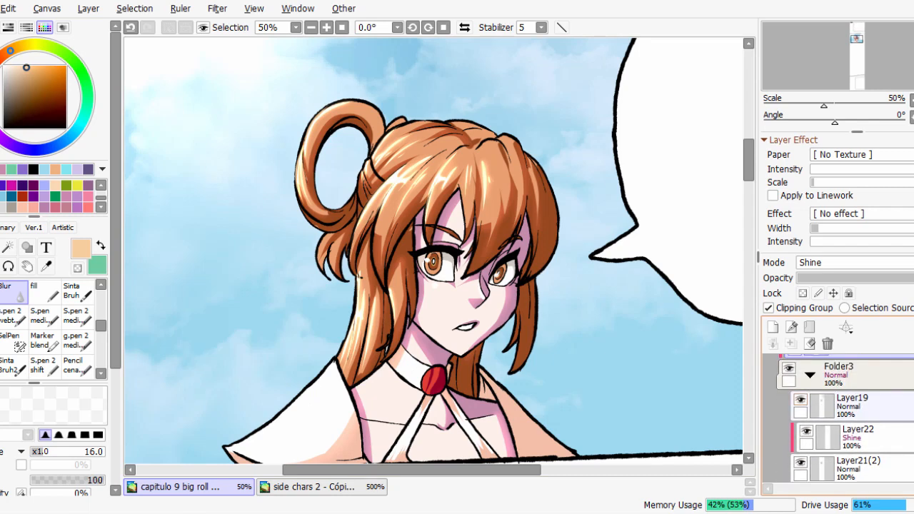
{"action": "left_click", "coordinate": [853, 406]}
{"action": "left_click", "coordinate": [34, 169]}
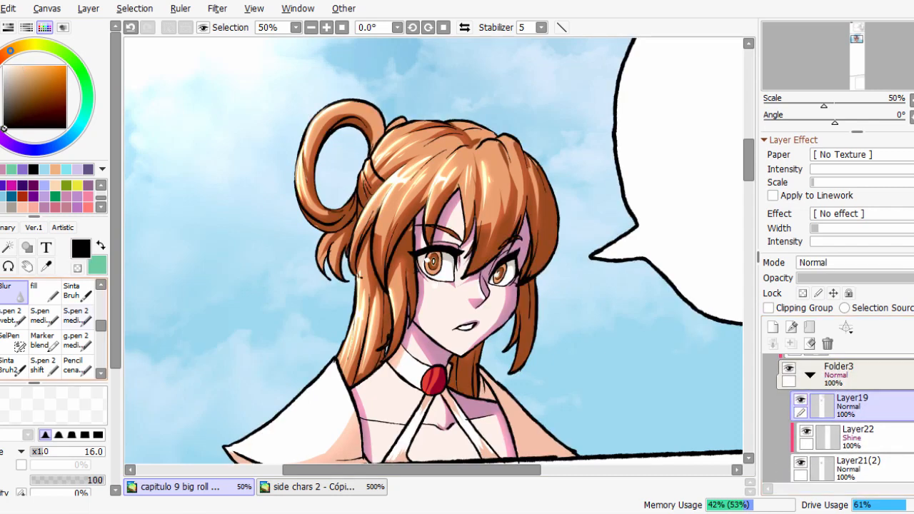
{"action": "left_click", "coordinate": [77, 366]}
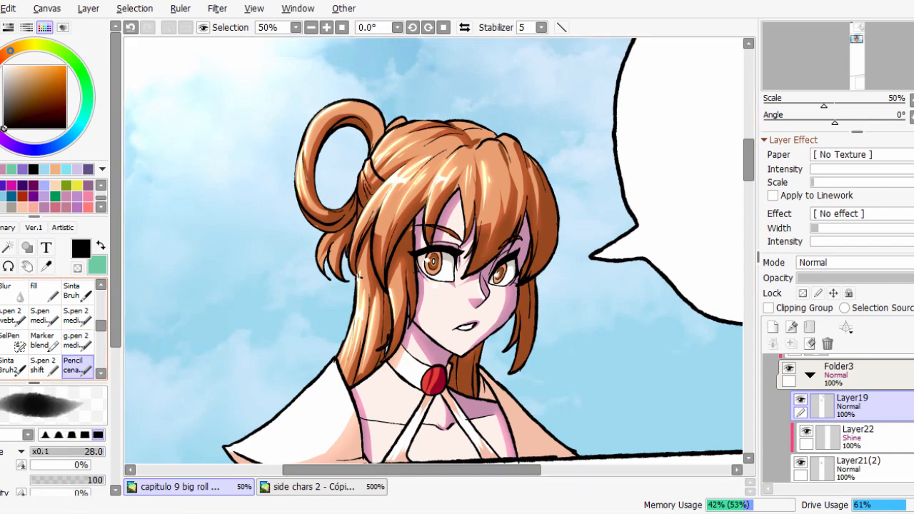
{"action": "left_click", "coordinate": [77, 316]}
Draw wavy test strokes on the sky beside the face with the g.pen 2 and S.pen 2 brushes, and undo them.
{"action": "scroll", "coordinate": [350, 325], "scroll_direction": "up", "scroll_amount": 2}
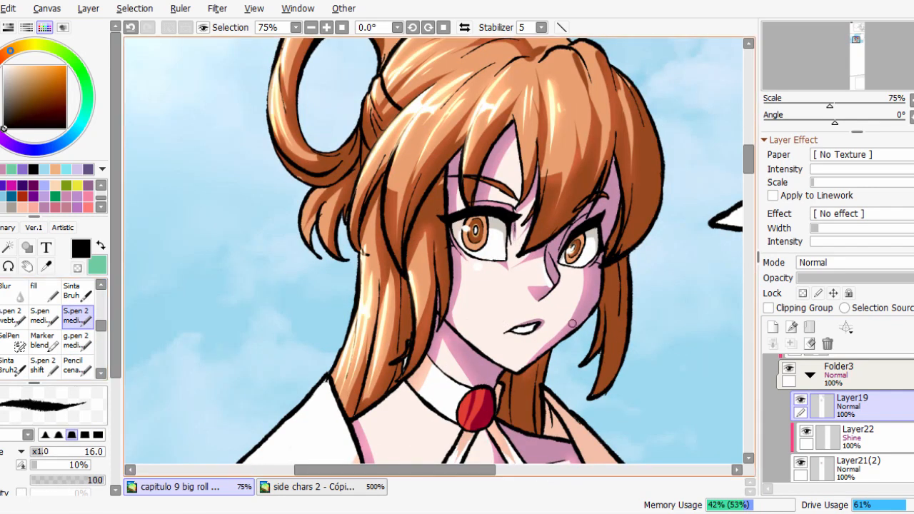
{"action": "left_click_drag", "start_coordinate": [572, 323], "coordinate": [477, 269]}
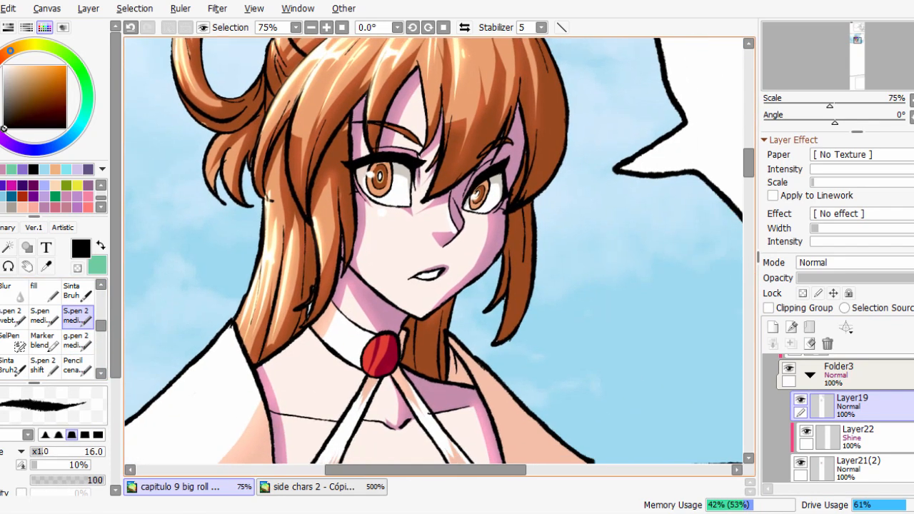
{"action": "left_click_drag", "start_coordinate": [675, 285], "coordinate": [605, 255]}
{"action": "left_click", "coordinate": [78, 340]}
{"action": "left_click_drag", "start_coordinate": [581, 181], "coordinate": [553, 337]}
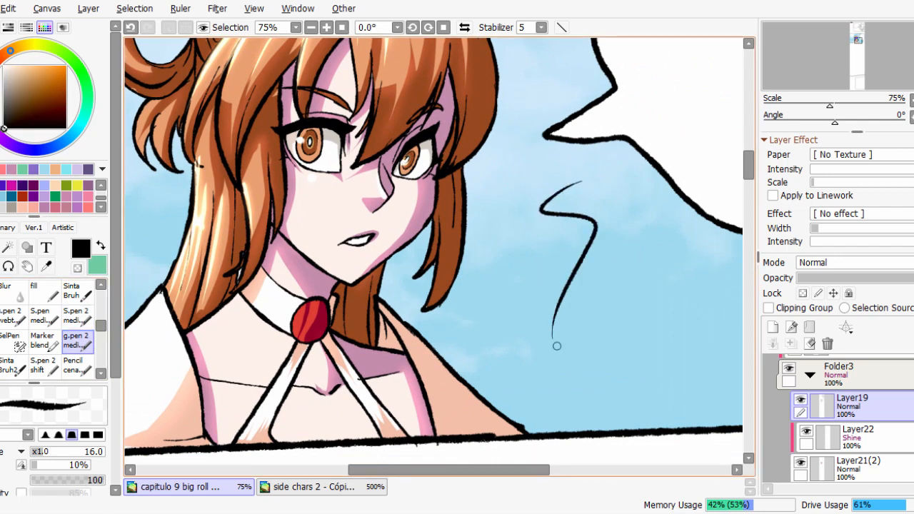
{"action": "key", "text": "ctrl+z"}
{"action": "left_click_drag", "start_coordinate": [590, 159], "coordinate": [513, 350]}
{"action": "left_click", "coordinate": [77, 315]}
{"action": "left_click_drag", "start_coordinate": [629, 193], "coordinate": [565, 399]}
{"action": "left_click_drag", "start_coordinate": [665, 201], "coordinate": [613, 385]}
{"action": "key", "text": "ctrl+z"}
{"action": "key", "text": "ctrl+z"}
{"action": "key", "text": "ctrl+z"}
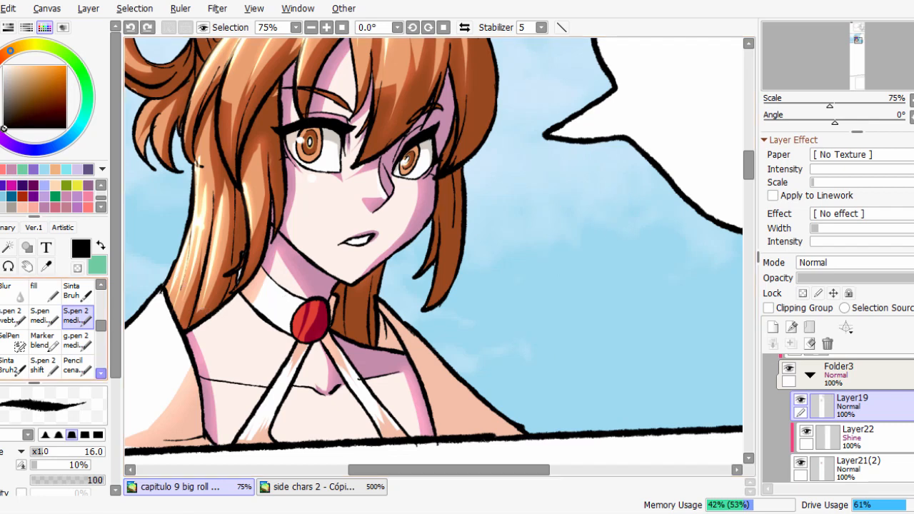
Draw thin test curves on the sky with the size 1 binary pen, inspect their pixel edges, and undo them.
{"action": "left_click", "coordinate": [8, 227]}
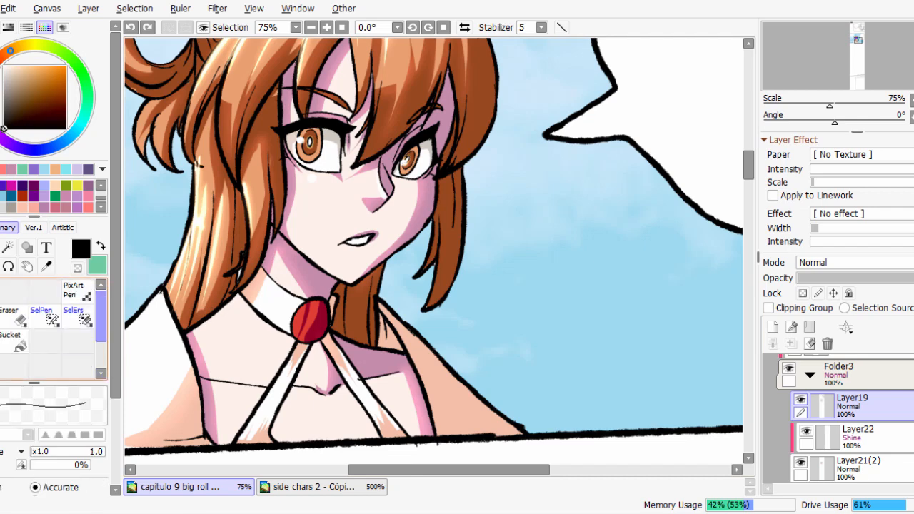
{"action": "left_click_drag", "start_coordinate": [608, 242], "coordinate": [595, 356]}
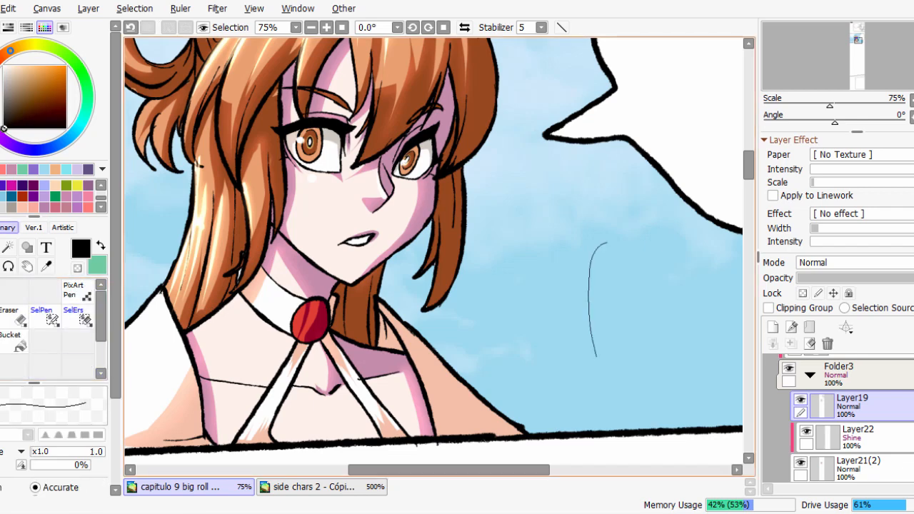
{"action": "scroll", "coordinate": [628, 309], "scroll_direction": "up", "scroll_amount": 1}
{"action": "key", "text": "ctrl+z"}
{"action": "scroll", "coordinate": [604, 226], "scroll_direction": "up", "scroll_amount": 2}
{"action": "mouse_move", "coordinate": [616, 168]}
{"action": "left_mouse_down"}
{"action": "mouse_move", "coordinate": [582, 183]}
{"action": "mouse_move", "coordinate": [545, 374]}
{"action": "left_mouse_up"}
{"action": "scroll", "coordinate": [600, 227], "scroll_direction": "up", "scroll_amount": 1}
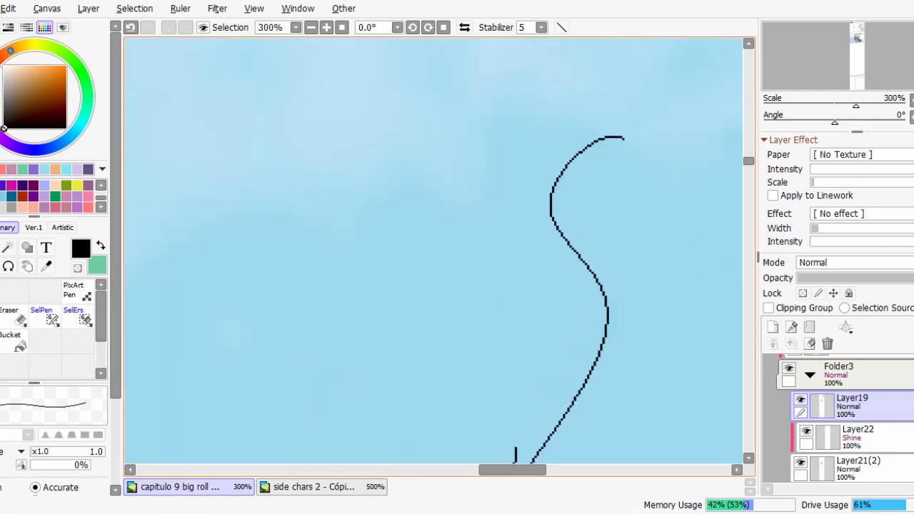
{"action": "scroll", "coordinate": [546, 203], "scroll_direction": "up", "scroll_amount": 1}
{"action": "scroll", "coordinate": [548, 187], "scroll_direction": "down", "scroll_amount": 3}
{"action": "key", "text": "ctrl+z"}
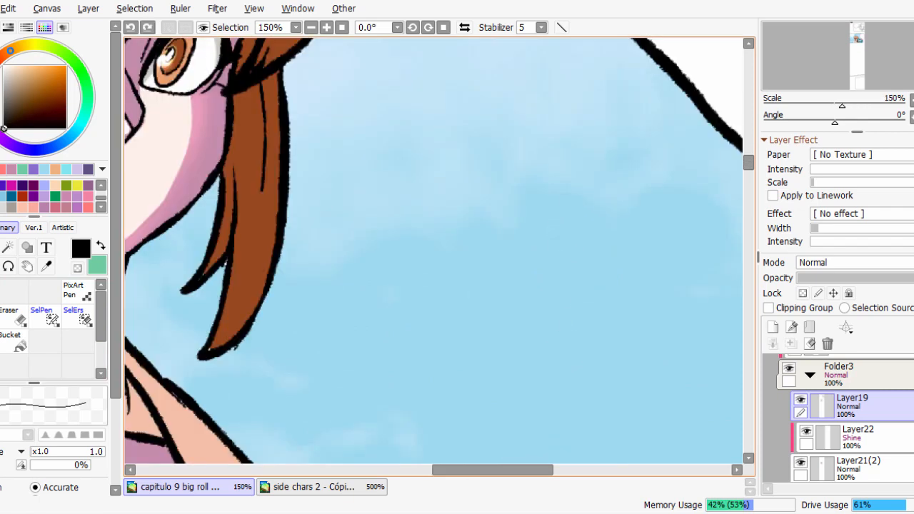
Enlarge the binary pen to size 32, draw a thick wavy test stroke on the sky, and undo it.
{"action": "left_click_drag", "start_coordinate": [539, 233], "coordinate": [561, 231]}
{"action": "left_click_drag", "start_coordinate": [543, 135], "coordinate": [537, 425]}
{"action": "scroll", "coordinate": [557, 357], "scroll_direction": "up", "scroll_amount": 3}
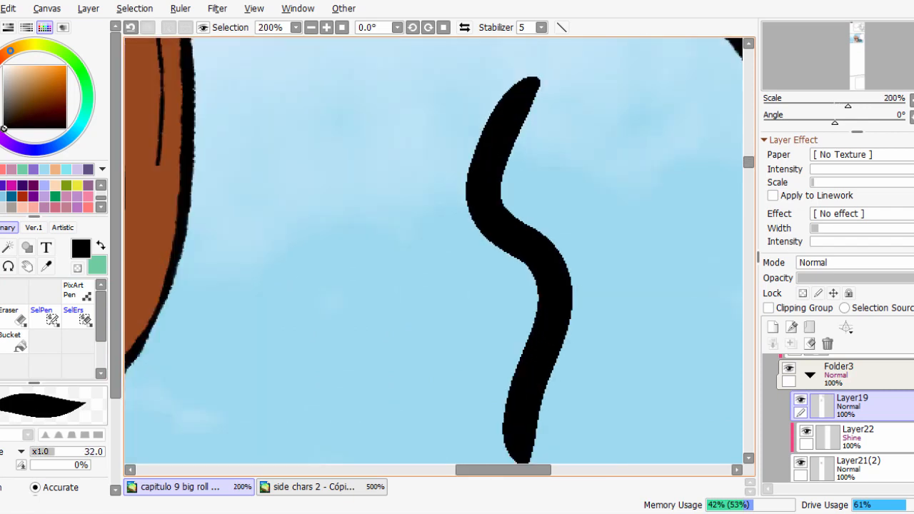
{"action": "scroll", "coordinate": [572, 283], "scroll_direction": "down", "scroll_amount": 1}
{"action": "scroll", "coordinate": [572, 283], "scroll_direction": "down", "scroll_amount": 3}
{"action": "key", "text": "ctrl+z"}
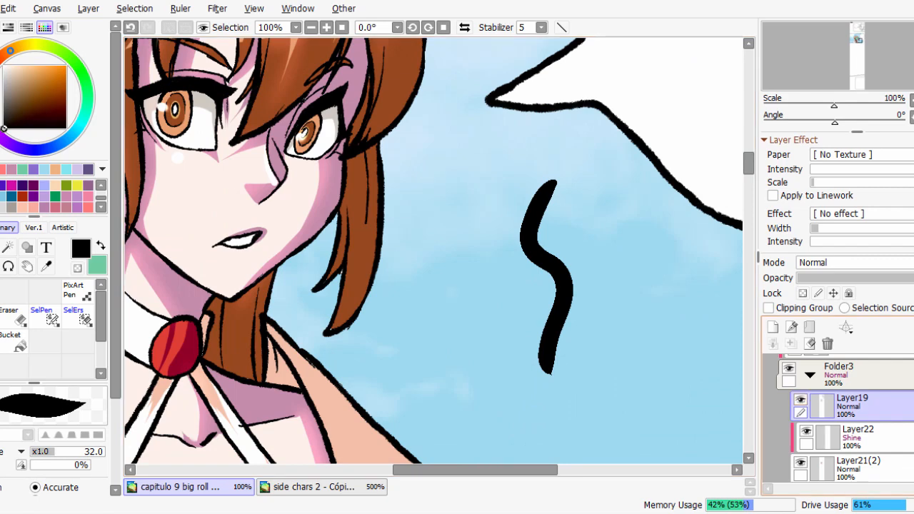
Add a new layer above Layer19 and draw a wavy line on it with the binary pen at size 1.
{"action": "left_click", "coordinate": [773, 328]}
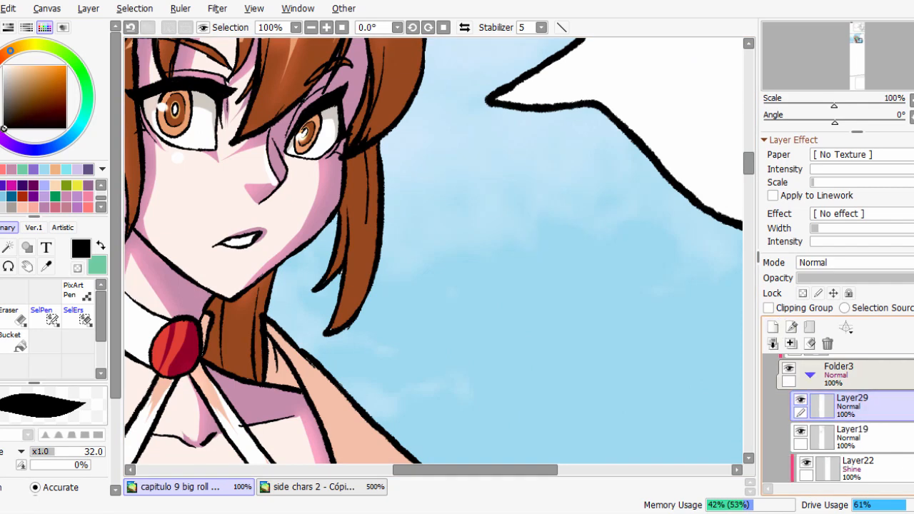
{"action": "mouse_move", "coordinate": [544, 264]}
{"action": "left_mouse_down"}
{"action": "mouse_move", "coordinate": [503, 284]}
{"action": "mouse_move", "coordinate": [532, 279]}
{"action": "mouse_move", "coordinate": [522, 279]}
{"action": "left_mouse_up"}
{"action": "scroll", "coordinate": [519, 278], "scroll_direction": "up", "scroll_amount": 2}
{"action": "left_click_drag", "start_coordinate": [529, 126], "coordinate": [480, 385]}
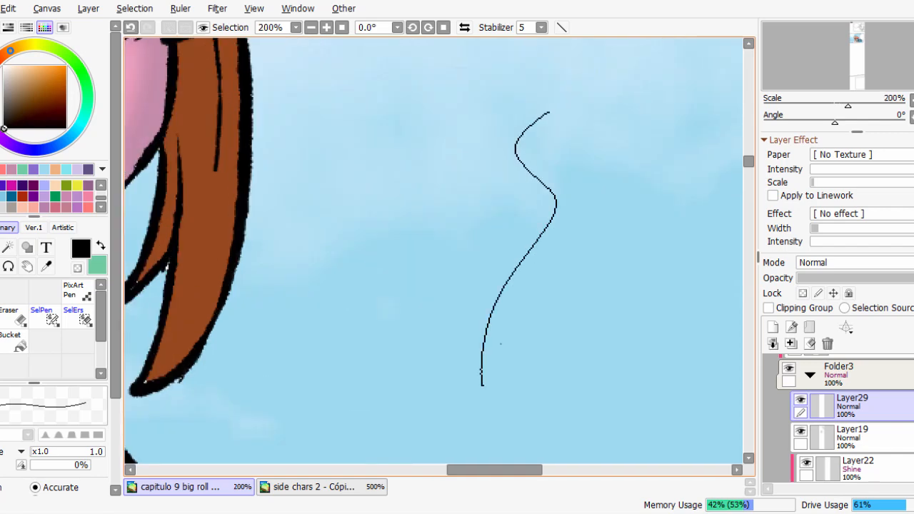
{"action": "scroll", "coordinate": [536, 236], "scroll_direction": "up", "scroll_amount": 1}
{"action": "scroll", "coordinate": [535, 236], "scroll_direction": "down", "scroll_amount": 2}
{"action": "scroll", "coordinate": [514, 286], "scroll_direction": "up", "scroll_amount": 1}
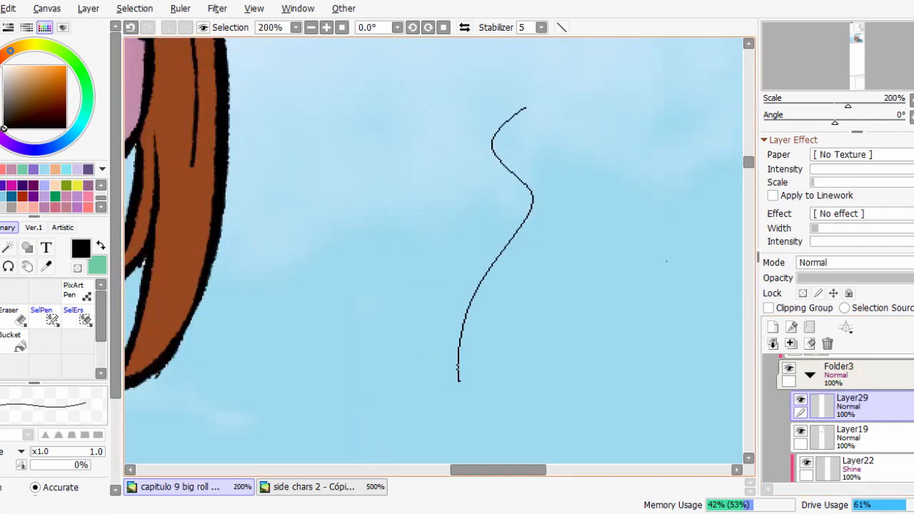
Preview a Gaussian Blur with radius 3.5 and 1.5 on the wavy line, and cancel it.
{"action": "left_click", "coordinate": [217, 8]}
{"action": "mouse_move", "coordinate": [228, 50]}
{"action": "left_click", "coordinate": [363, 53]}
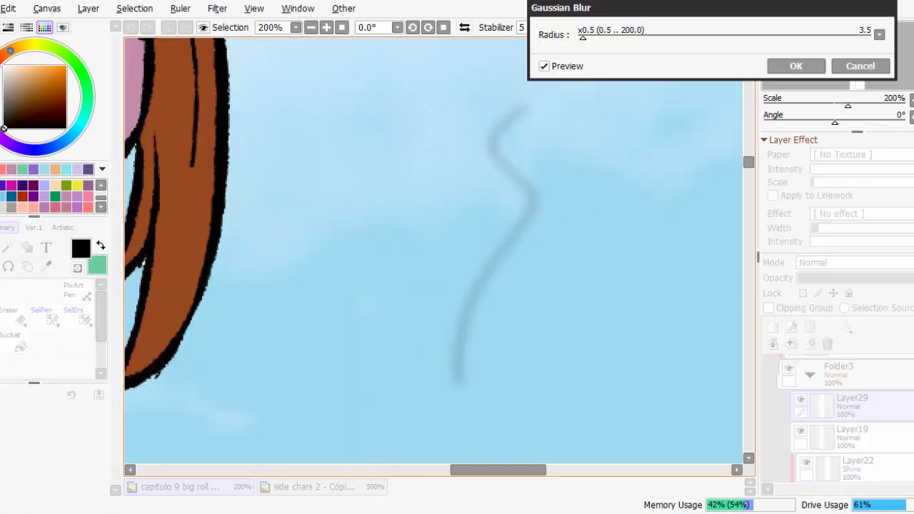
{"action": "left_click_drag", "start_coordinate": [579, 36], "coordinate": [580, 36]}
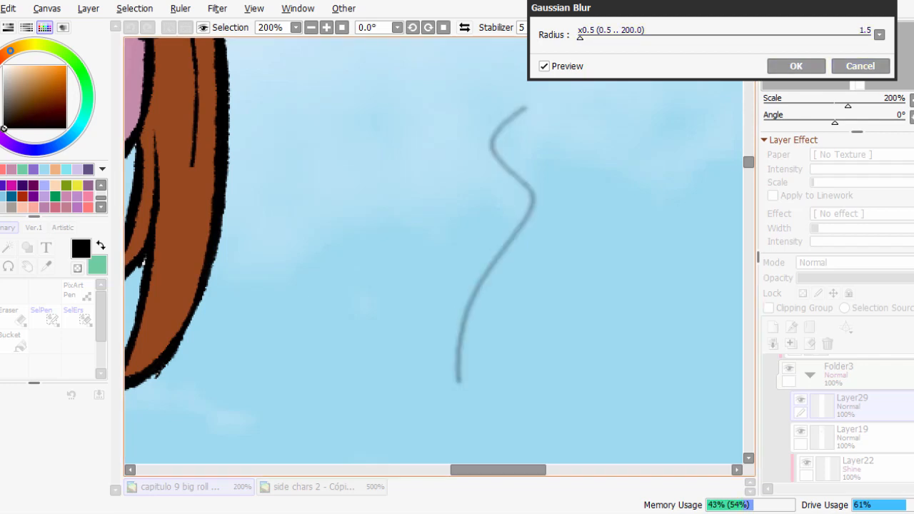
{"action": "left_click", "coordinate": [860, 66]}
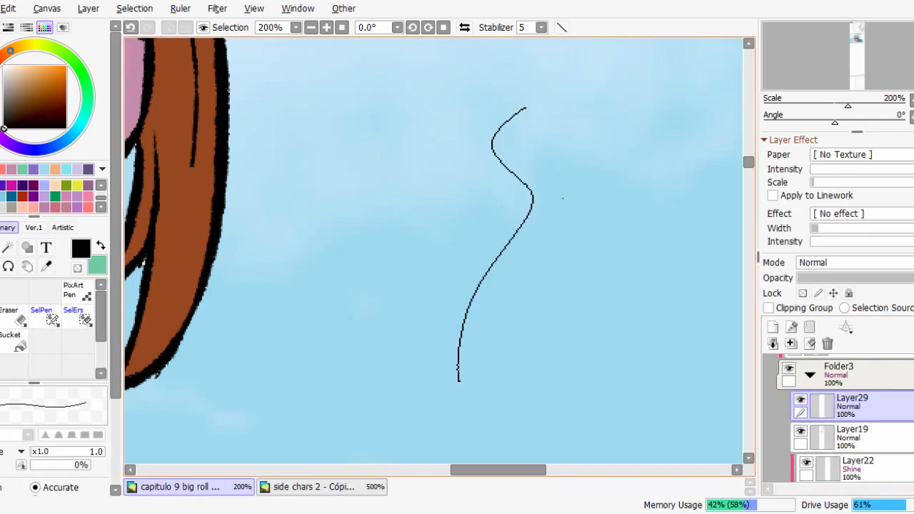
Thicken the bend of the wavy line with short binary pen strokes, and delete the test layer.
{"action": "scroll", "coordinate": [563, 198], "scroll_direction": "up", "scroll_amount": 1}
{"action": "mouse_move", "coordinate": [513, 184]}
{"action": "left_mouse_down"}
{"action": "mouse_move", "coordinate": [518, 212]}
{"action": "mouse_move", "coordinate": [522, 199]}
{"action": "left_mouse_up"}
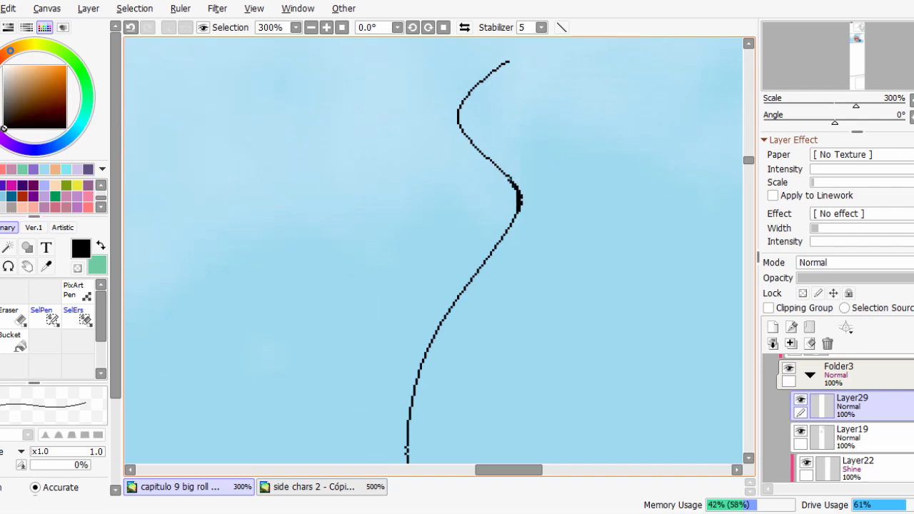
{"action": "left_click_drag", "start_coordinate": [497, 168], "coordinate": [511, 184]}
{"action": "left_click_drag", "start_coordinate": [489, 152], "coordinate": [511, 180]}
{"action": "scroll", "coordinate": [524, 176], "scroll_direction": "down", "scroll_amount": 3}
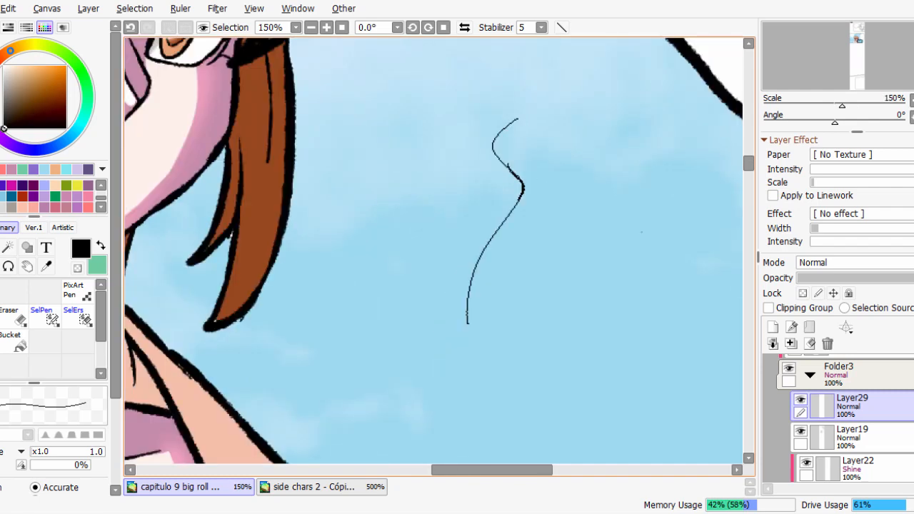
{"action": "left_click", "coordinate": [827, 344]}
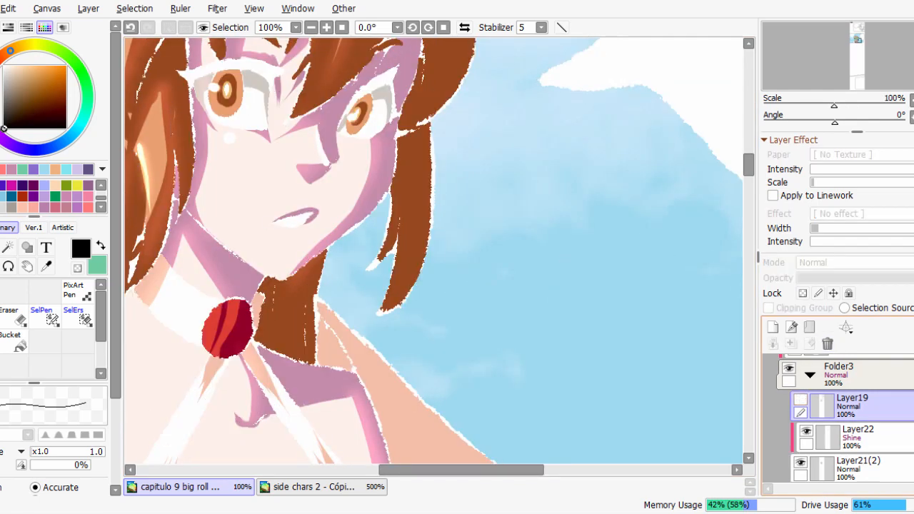
Return to the S.pen 2 brush at size 16, inspect the linework, and hide and show the Shine layer Layer22.
{"action": "left_click", "coordinate": [0, 228]}
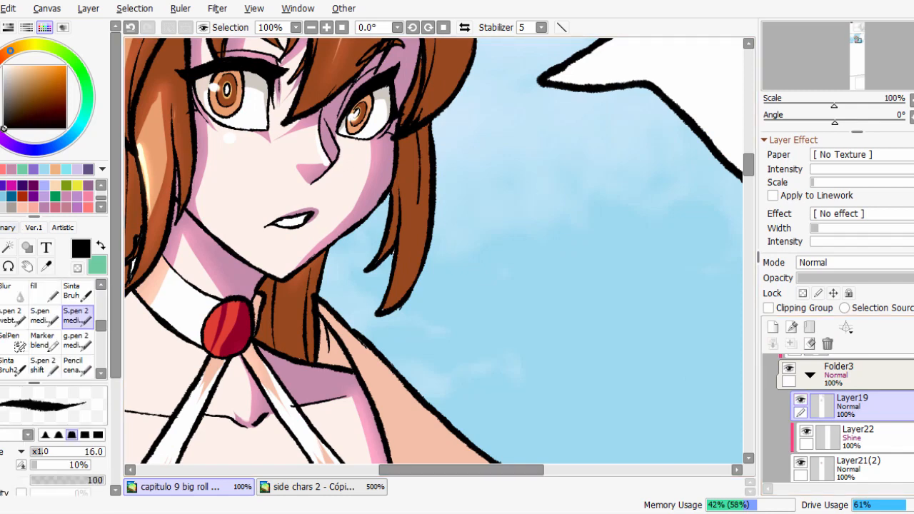
{"action": "left_click_drag", "start_coordinate": [454, 151], "coordinate": [518, 220]}
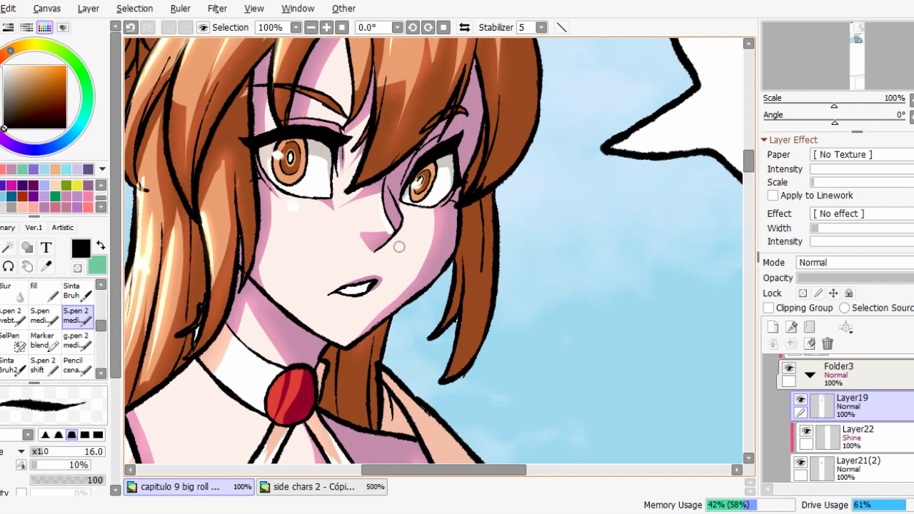
{"action": "scroll", "coordinate": [398, 247], "scroll_direction": "down", "scroll_amount": 4}
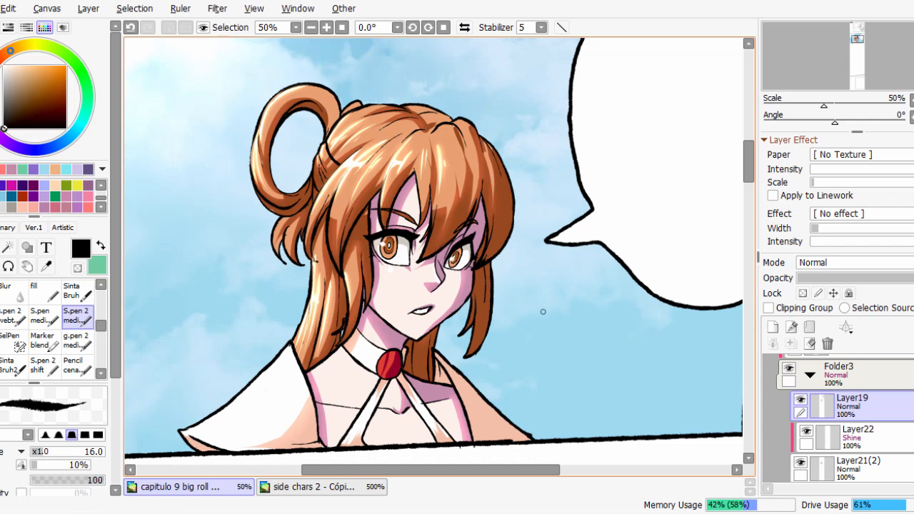
{"action": "left_click", "coordinate": [807, 431]}
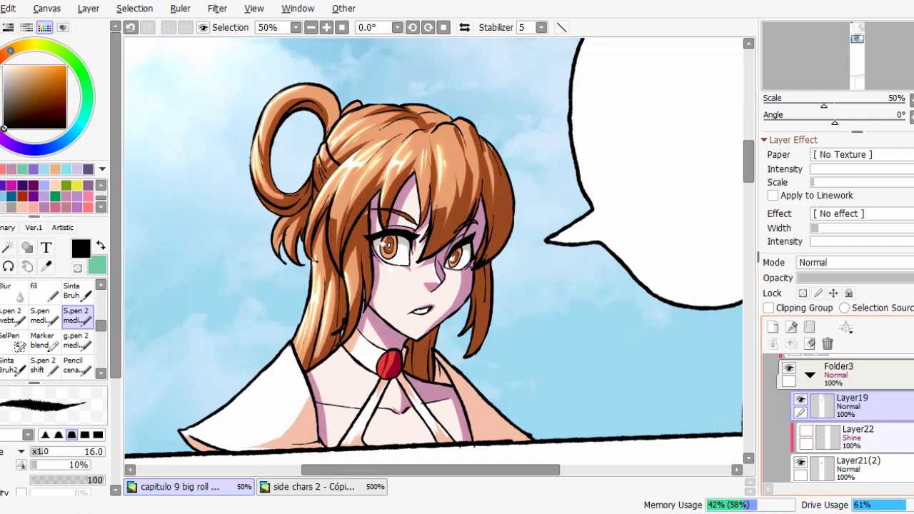
{"action": "left_click", "coordinate": [807, 431]}
Select Layer28 and hide and show it repeatedly to compare the character with and without its Shine highlights.
{"action": "scroll", "coordinate": [807, 422], "scroll_direction": "up", "scroll_amount": 2}
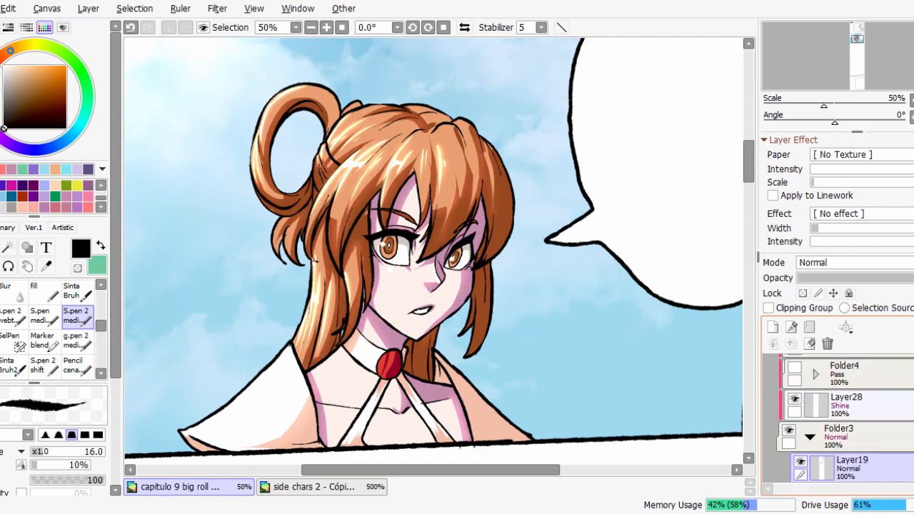
{"action": "left_click", "coordinate": [795, 400]}
{"action": "left_click", "coordinate": [796, 399]}
{"action": "left_click", "coordinate": [847, 405]}
{"action": "left_click", "coordinate": [795, 400]}
{"action": "left_click", "coordinate": [796, 400]}
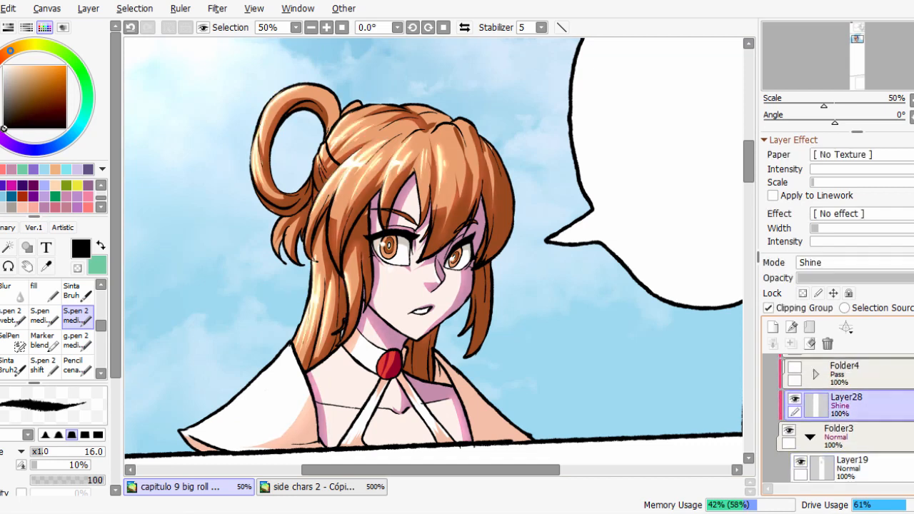
Collapse Folder3 and add a new clipped layer directly above it, below Layer28.
{"action": "left_click", "coordinate": [848, 437]}
{"action": "left_click", "coordinate": [811, 436]}
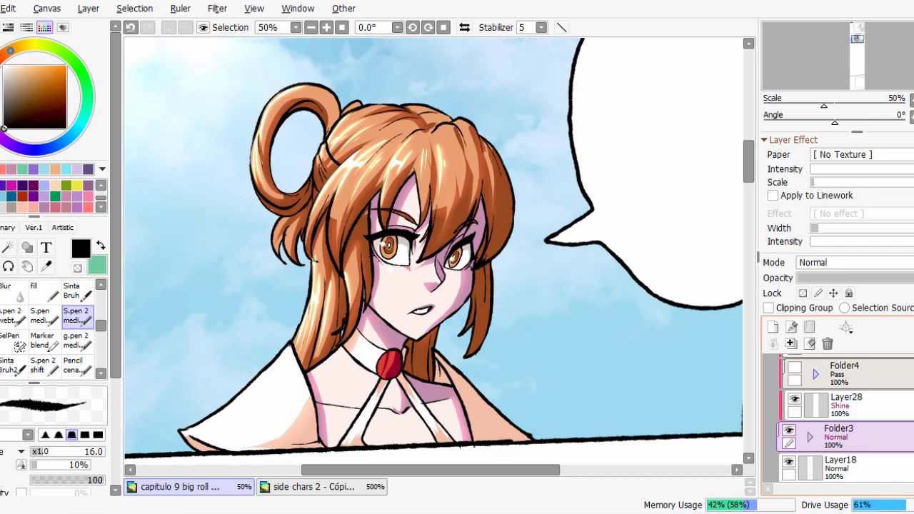
{"action": "left_click", "coordinate": [773, 327]}
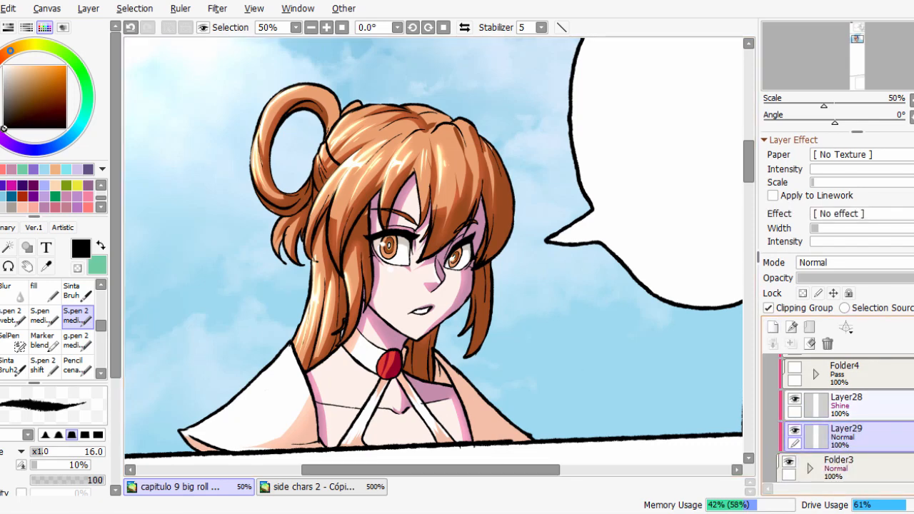
Inspect the hair and face up close and compare them with Layer28 hidden and shown.
{"action": "scroll", "coordinate": [462, 273], "scroll_direction": "up", "scroll_amount": 1}
{"action": "left_click_drag", "start_coordinate": [429, 145], "coordinate": [434, 193]}
{"action": "scroll", "coordinate": [379, 239], "scroll_direction": "down", "scroll_amount": 1}
{"action": "scroll", "coordinate": [391, 188], "scroll_direction": "up", "scroll_amount": 1}
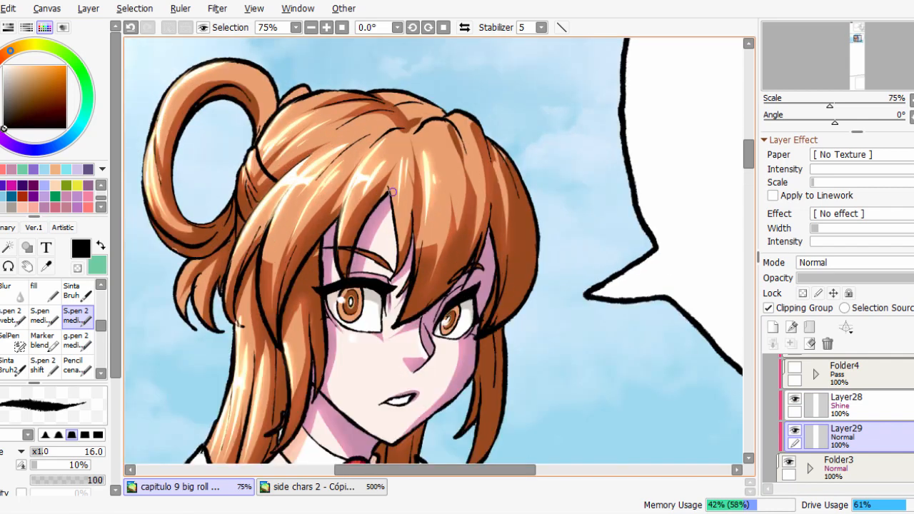
{"action": "scroll", "coordinate": [500, 203], "scroll_direction": "down", "scroll_amount": 1}
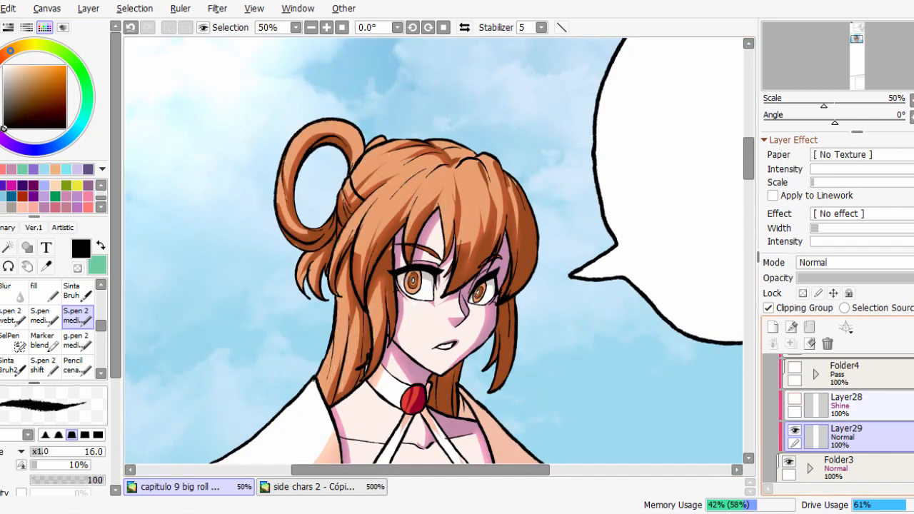
{"action": "left_click", "coordinate": [795, 398]}
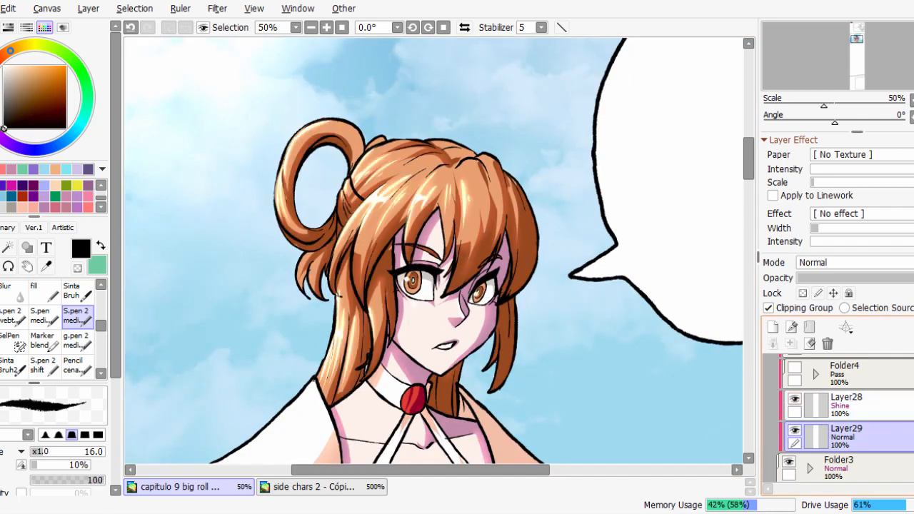
Hide Layer28 and set the blending mode of the clipped layer Layer29 to Shine.
{"action": "left_click", "coordinate": [854, 262]}
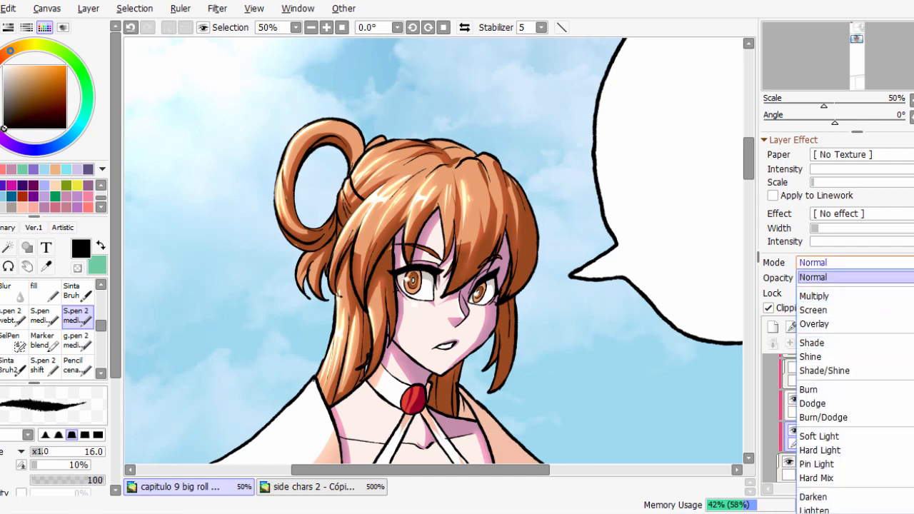
{"action": "left_click", "coordinate": [854, 262]}
{"action": "left_click", "coordinate": [795, 399]}
{"action": "left_click", "coordinate": [854, 262]}
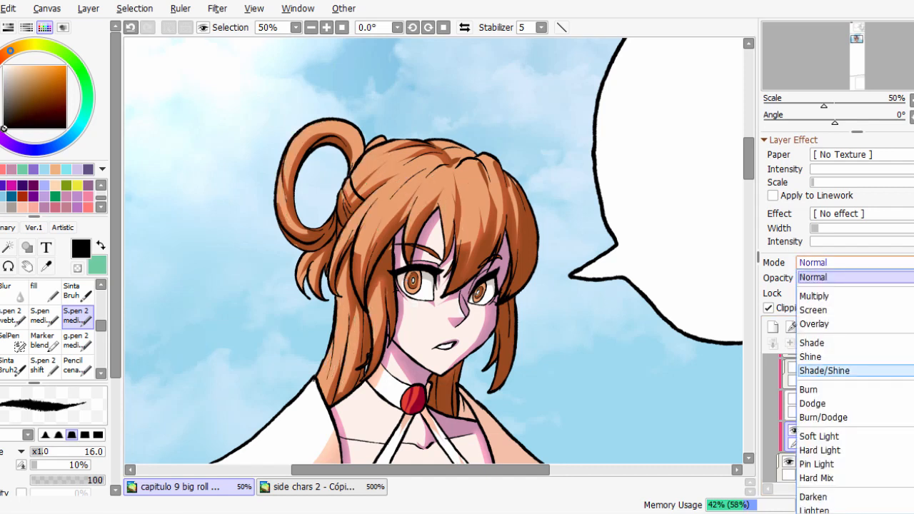
{"action": "left_click", "coordinate": [821, 356]}
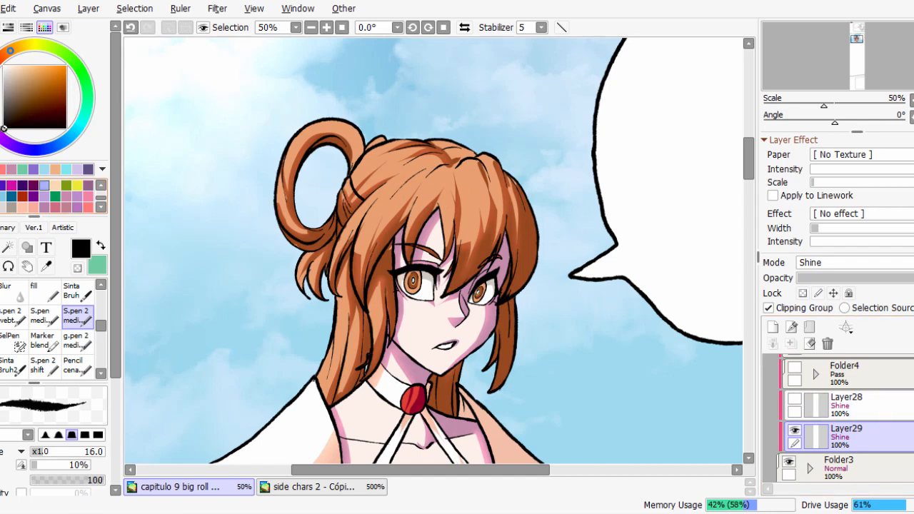
Choose the light peach swatch and the fill brush, then try a first highlight stroke across the fringe and undo it.
{"action": "left_click", "coordinate": [55, 186]}
{"action": "left_click", "coordinate": [44, 292]}
{"action": "scroll", "coordinate": [481, 242], "scroll_direction": "up", "scroll_amount": 2}
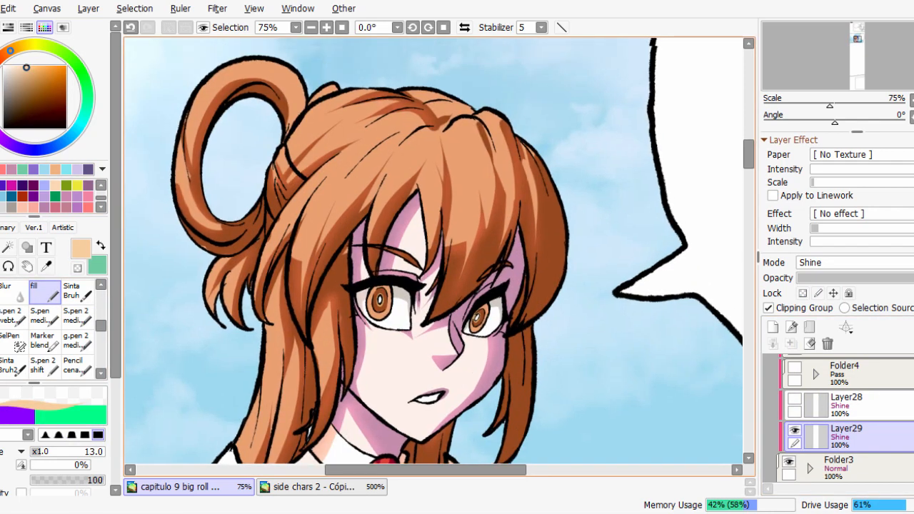
{"action": "left_click_drag", "start_coordinate": [373, 231], "coordinate": [389, 286]}
{"action": "scroll", "coordinate": [388, 285], "scroll_direction": "up", "scroll_amount": 1}
{"action": "left_click_drag", "start_coordinate": [307, 230], "coordinate": [346, 230]}
{"action": "left_click_drag", "start_coordinate": [427, 158], "coordinate": [271, 379]}
{"action": "key", "text": "ctrl+z"}
Paint long tapered highlights along the fringe strands with the fill brush at size 80.
{"action": "mouse_move", "coordinate": [393, 250]}
{"action": "left_mouse_down"}
{"action": "mouse_move", "coordinate": [360, 250]}
{"action": "mouse_move", "coordinate": [424, 250]}
{"action": "left_mouse_up"}
{"action": "left_click_drag", "start_coordinate": [420, 172], "coordinate": [308, 329]}
{"action": "mouse_move", "coordinate": [366, 176]}
{"action": "left_mouse_down"}
{"action": "mouse_move", "coordinate": [348, 185]}
{"action": "mouse_move", "coordinate": [224, 393]}
{"action": "left_mouse_up"}
{"action": "left_click_drag", "start_coordinate": [344, 199], "coordinate": [282, 336]}
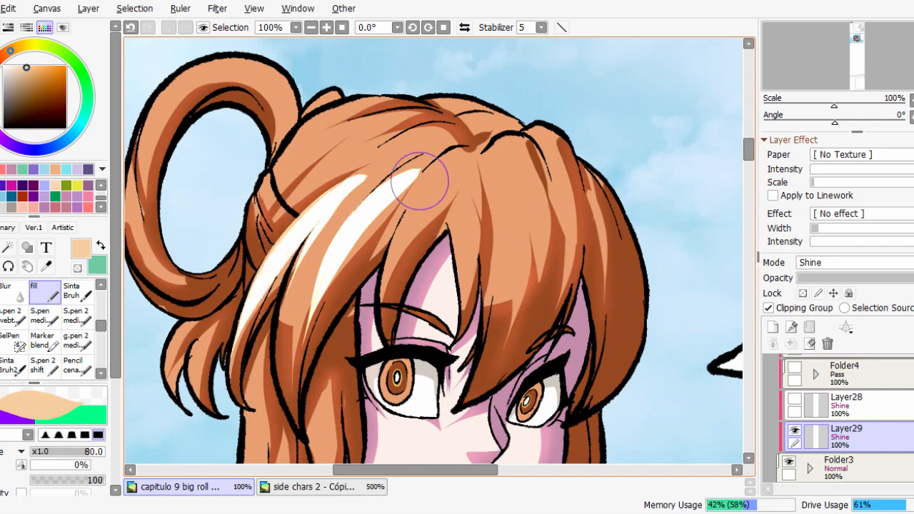
{"action": "left_click_drag", "start_coordinate": [464, 159], "coordinate": [390, 304]}
{"action": "left_click_drag", "start_coordinate": [465, 183], "coordinate": [455, 277]}
{"action": "left_click_drag", "start_coordinate": [487, 153], "coordinate": [499, 304]}
{"action": "left_click_drag", "start_coordinate": [518, 190], "coordinate": [525, 266]}
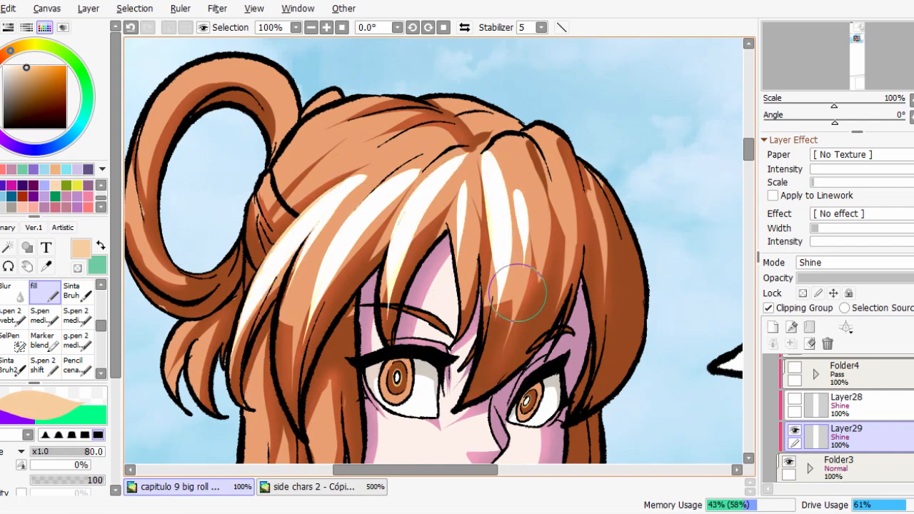
Add highlight streaks to the crown, the looped bun and the small loose strands beneath it.
{"action": "left_click_drag", "start_coordinate": [281, 211], "coordinate": [389, 141]}
{"action": "left_click_drag", "start_coordinate": [362, 107], "coordinate": [266, 197]}
{"action": "mouse_move", "coordinate": [181, 249]}
{"action": "left_mouse_down"}
{"action": "mouse_move", "coordinate": [264, 285]}
{"action": "mouse_move", "coordinate": [245, 136]}
{"action": "left_mouse_up"}
{"action": "left_click_drag", "start_coordinate": [299, 116], "coordinate": [239, 222]}
{"action": "left_click_drag", "start_coordinate": [358, 400], "coordinate": [389, 274]}
{"action": "left_click_drag", "start_coordinate": [315, 254], "coordinate": [302, 297]}
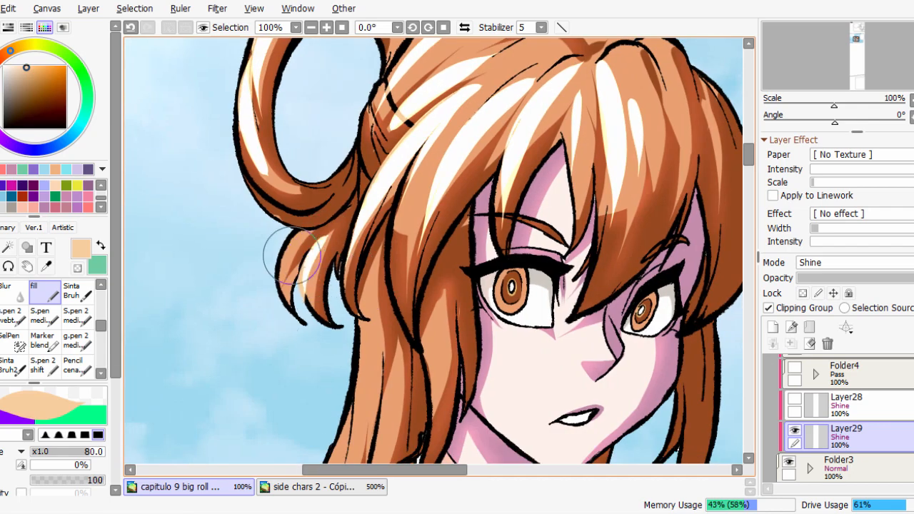
Paint vertical highlights down the long side strands that fall beside the face and neck.
{"action": "left_click_drag", "start_coordinate": [390, 379], "coordinate": [390, 290]}
{"action": "left_click_drag", "start_coordinate": [368, 188], "coordinate": [358, 400]}
{"action": "left_click_drag", "start_coordinate": [346, 335], "coordinate": [339, 378]}
{"action": "left_click_drag", "start_coordinate": [404, 265], "coordinate": [377, 390]}
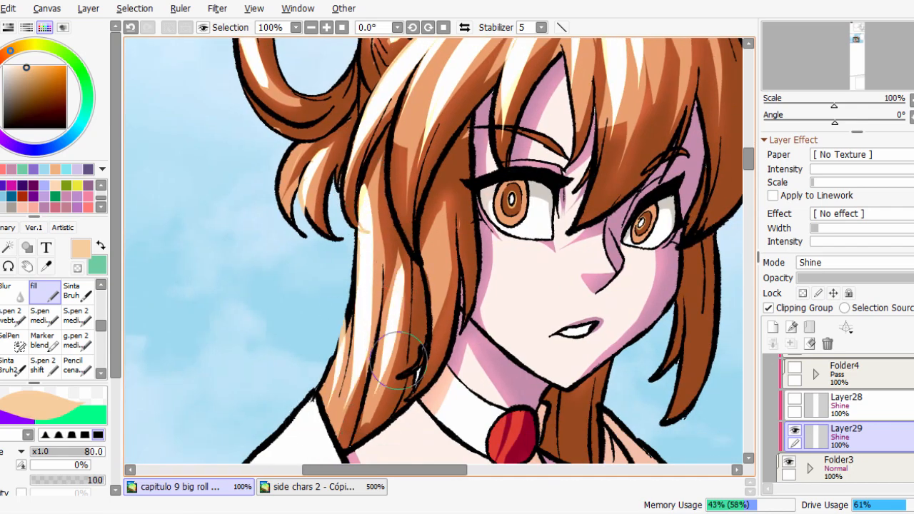
{"action": "left_click_drag", "start_coordinate": [433, 227], "coordinate": [445, 340]}
{"action": "left_click_drag", "start_coordinate": [651, 286], "coordinate": [618, 343]}
{"action": "key", "text": "Page_Down"}
{"action": "key", "text": "Page_Down"}
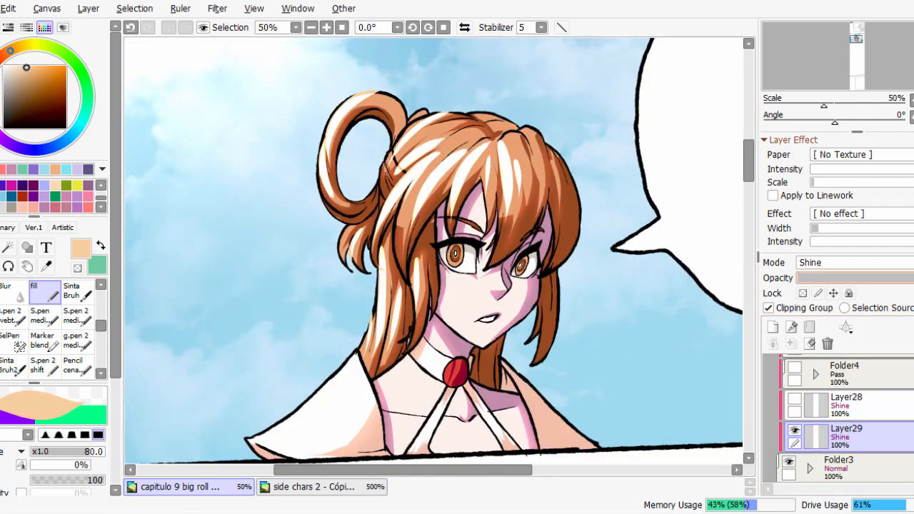
Try Layer29 at 15% opacity, check the hair and eyes up close, and restore the opacity to 100%.
{"action": "left_click", "coordinate": [831, 278]}
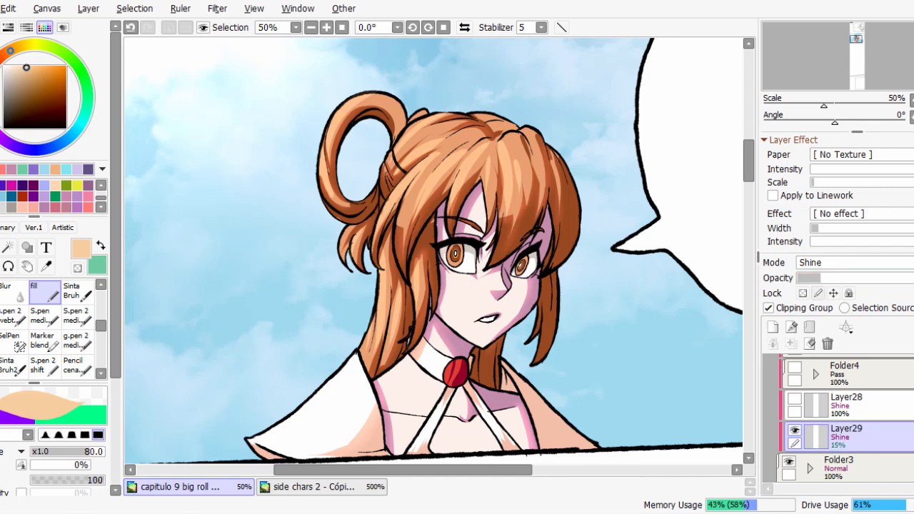
{"action": "scroll", "coordinate": [590, 293], "scroll_direction": "up", "scroll_amount": 1}
{"action": "left_click_drag", "start_coordinate": [501, 315], "coordinate": [561, 332]}
{"action": "scroll", "coordinate": [495, 295], "scroll_direction": "up", "scroll_amount": 2}
{"action": "left_click_drag", "start_coordinate": [461, 230], "coordinate": [427, 229], "text": "ctrl+alt"}
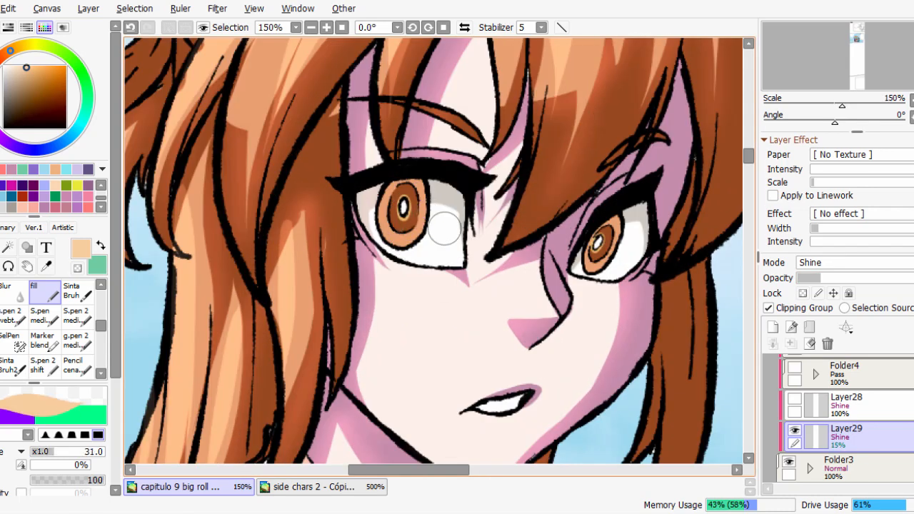
{"action": "left_click_drag", "start_coordinate": [828, 278], "coordinate": [910, 278]}
Paint glowing highlights over the lower part of both irises and eyes with the fill brush at size 33.
{"action": "mouse_move", "coordinate": [407, 209]}
{"action": "left_mouse_down", "text": "ctrl+alt"}
{"action": "mouse_move", "coordinate": [387, 209]}
{"action": "mouse_move", "coordinate": [408, 208]}
{"action": "left_mouse_up", "text": "ctrl+alt"}
{"action": "mouse_move", "coordinate": [400, 217]}
{"action": "left_mouse_down"}
{"action": "mouse_move", "coordinate": [426, 224]}
{"action": "mouse_move", "coordinate": [410, 227]}
{"action": "left_mouse_up"}
{"action": "left_click_drag", "start_coordinate": [607, 242], "coordinate": [600, 250]}
{"action": "left_click_drag", "start_coordinate": [556, 329], "coordinate": [561, 294]}
{"action": "scroll", "coordinate": [561, 293], "scroll_direction": "up", "scroll_amount": 1}
{"action": "scroll", "coordinate": [492, 271], "scroll_direction": "down", "scroll_amount": 1}
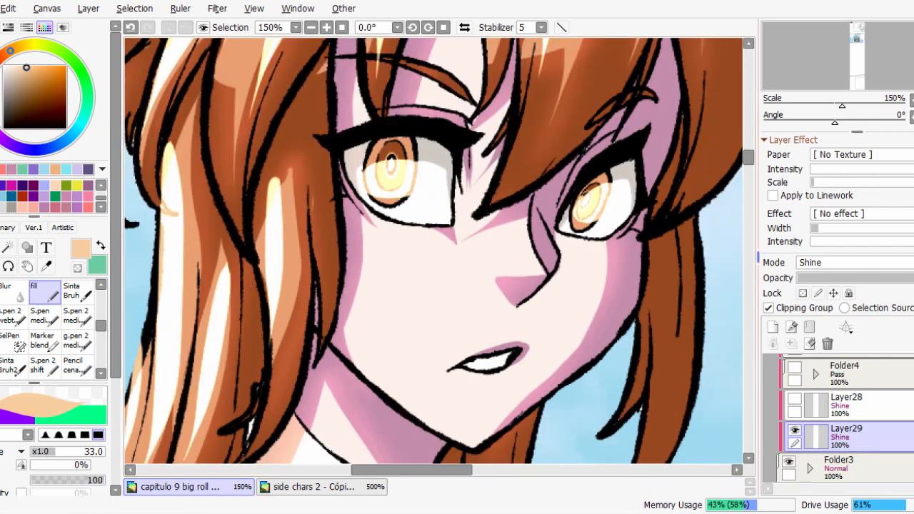
{"action": "scroll", "coordinate": [602, 300], "scroll_direction": "down", "scroll_amount": 1}
{"action": "scroll", "coordinate": [612, 262], "scroll_direction": "down", "scroll_amount": 1}
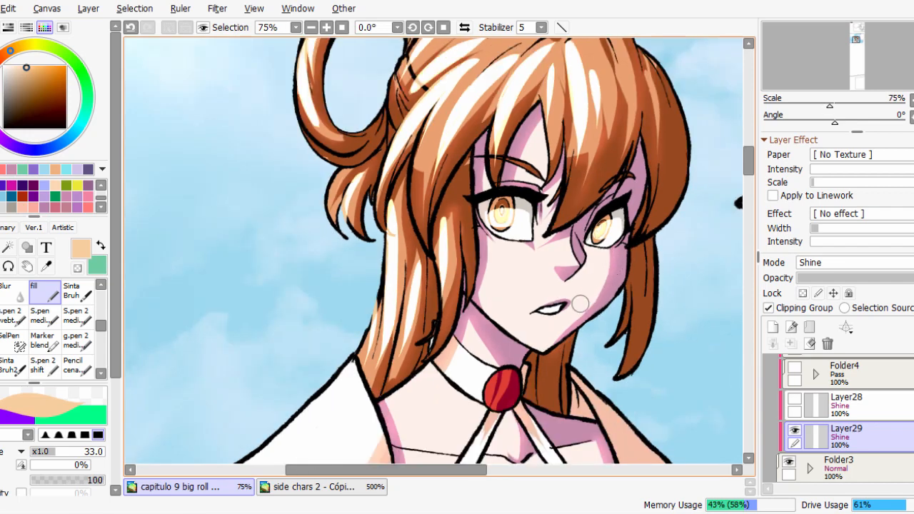
Fill a triangular highlight along the bridge of the nose with the fill brush at size 20.
{"action": "scroll", "coordinate": [579, 305], "scroll_direction": "up", "scroll_amount": 2}
{"action": "scroll", "coordinate": [580, 304], "scroll_direction": "up", "scroll_amount": 1}
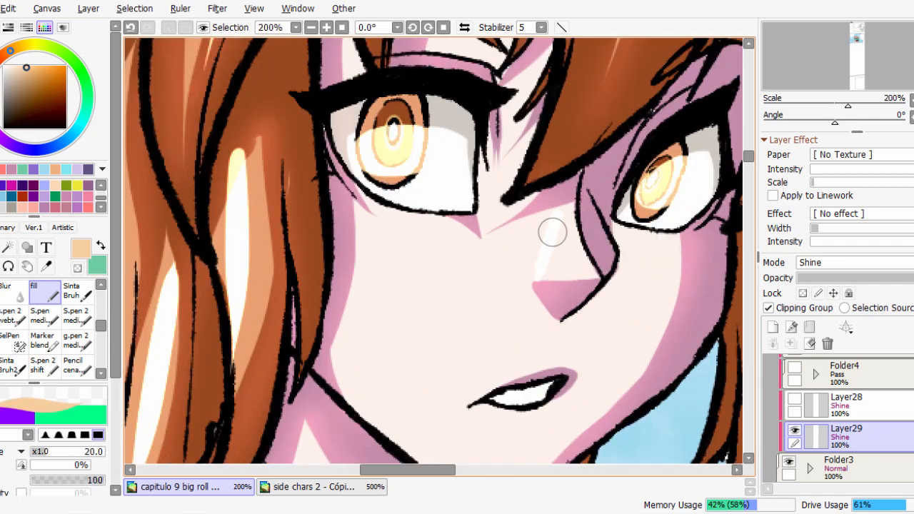
{"action": "left_click_drag", "start_coordinate": [548, 257], "coordinate": [558, 226]}
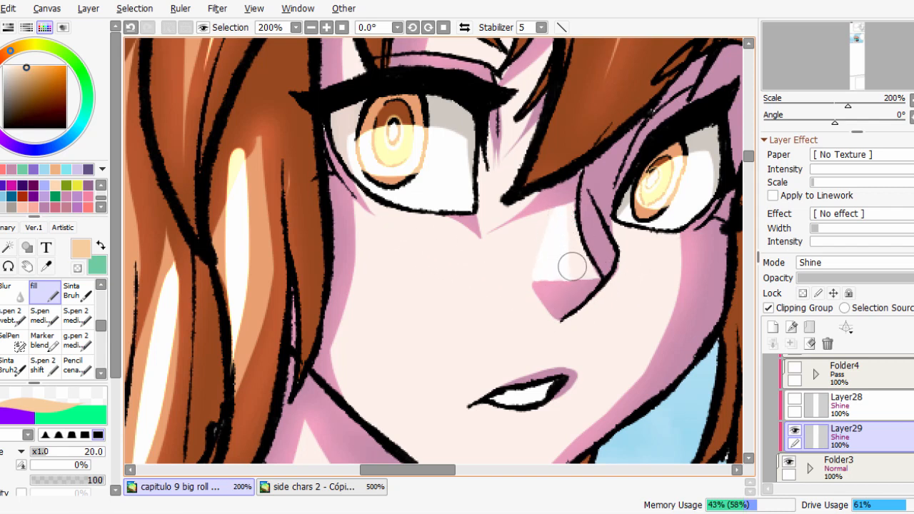
{"action": "mouse_move", "coordinate": [572, 266]}
{"action": "left_mouse_down"}
{"action": "mouse_move", "coordinate": [571, 221]}
{"action": "mouse_move", "coordinate": [577, 248]}
{"action": "left_mouse_up"}
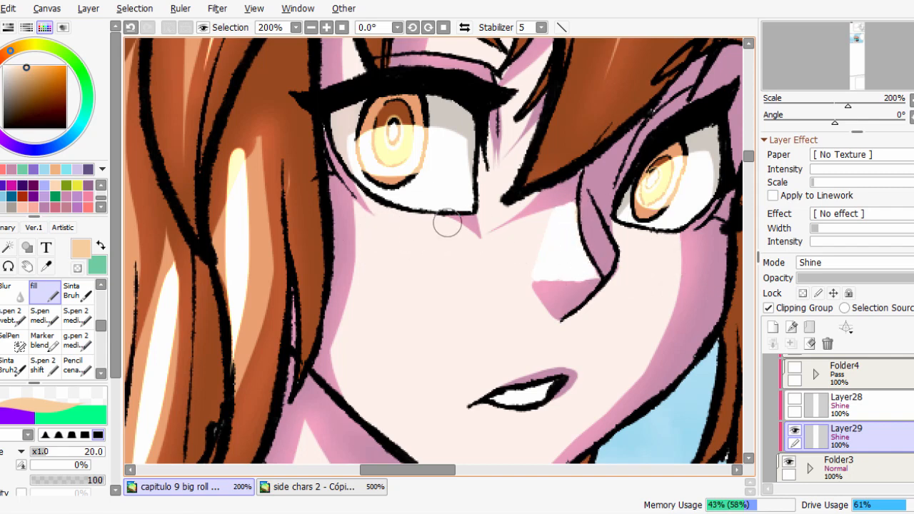
{"action": "scroll", "coordinate": [447, 224], "scroll_direction": "down", "scroll_amount": 2}
{"action": "scroll", "coordinate": [485, 235], "scroll_direction": "up", "scroll_amount": 1}
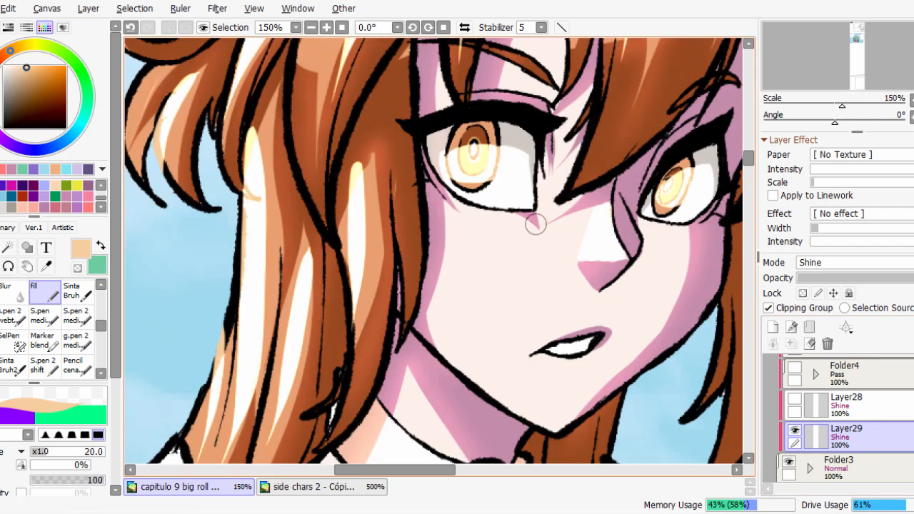
Paint a highlight under the eye and down the cheek beside the hair, and trim its lower end with transparent colour.
{"action": "left_click_drag", "start_coordinate": [452, 224], "coordinate": [533, 232]}
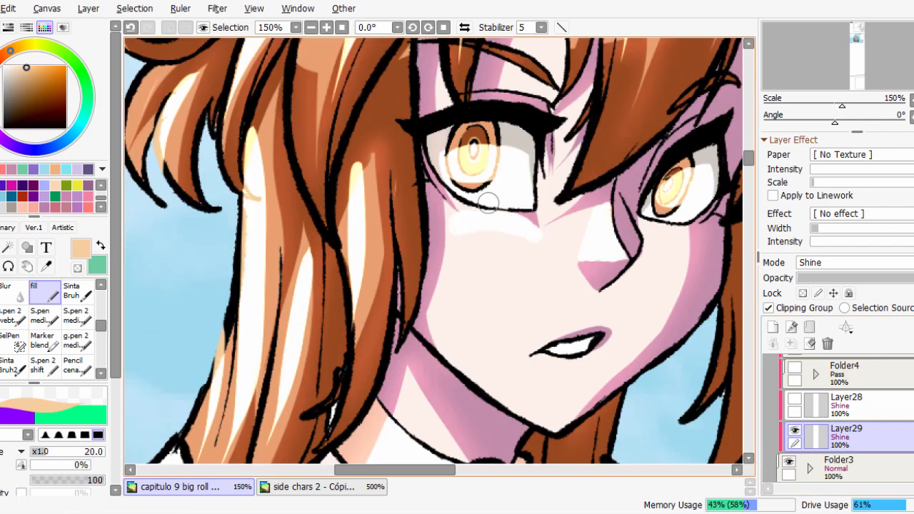
{"action": "left_click_drag", "start_coordinate": [454, 240], "coordinate": [442, 316]}
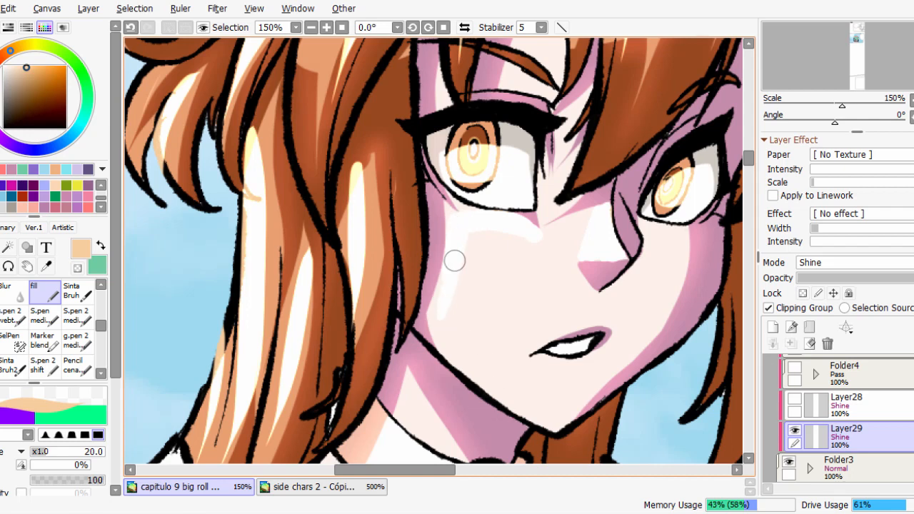
{"action": "mouse_move", "coordinate": [462, 364]}
{"action": "left_mouse_down"}
{"action": "mouse_move", "coordinate": [453, 266]}
{"action": "mouse_move", "coordinate": [474, 228]}
{"action": "left_mouse_up"}
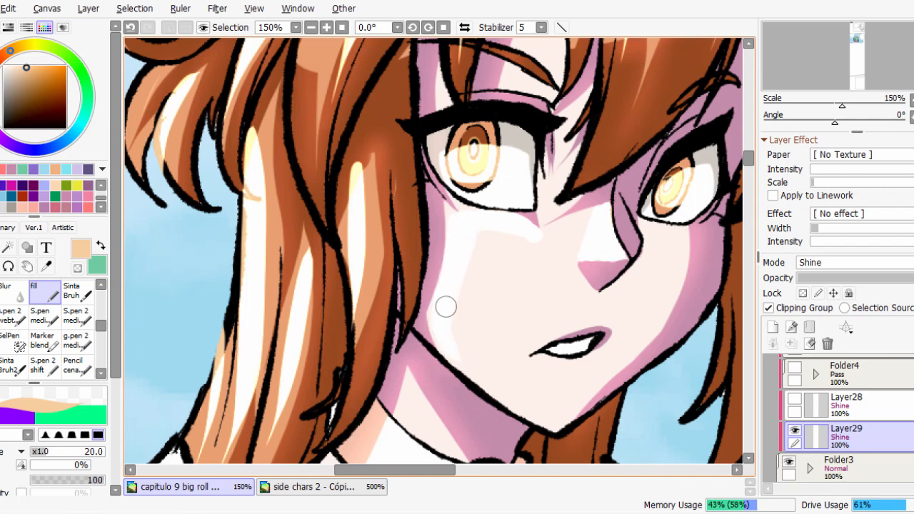
{"action": "key", "text": "e"}
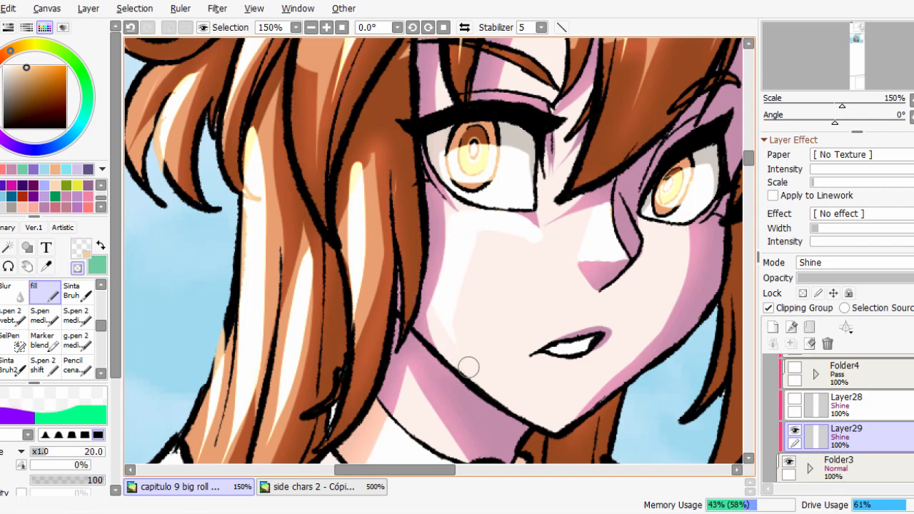
{"action": "key", "text": "e"}
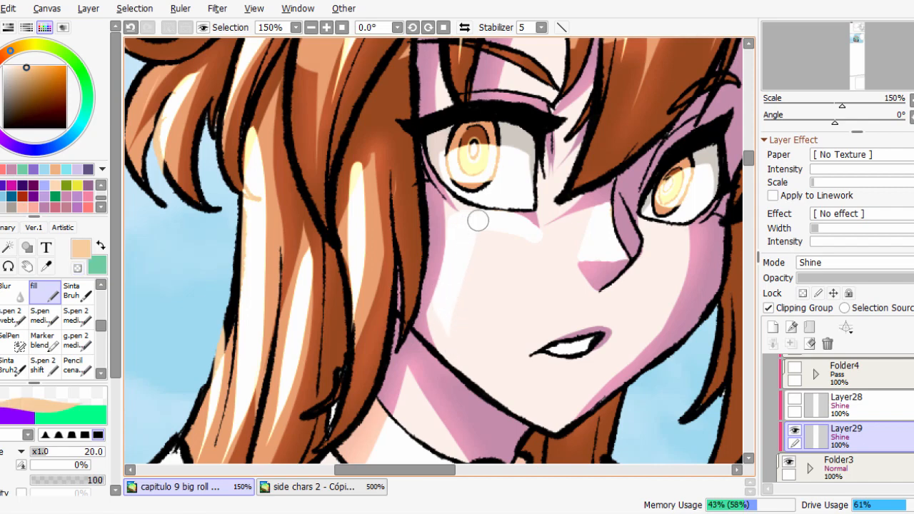
{"action": "key", "text": "minus"}
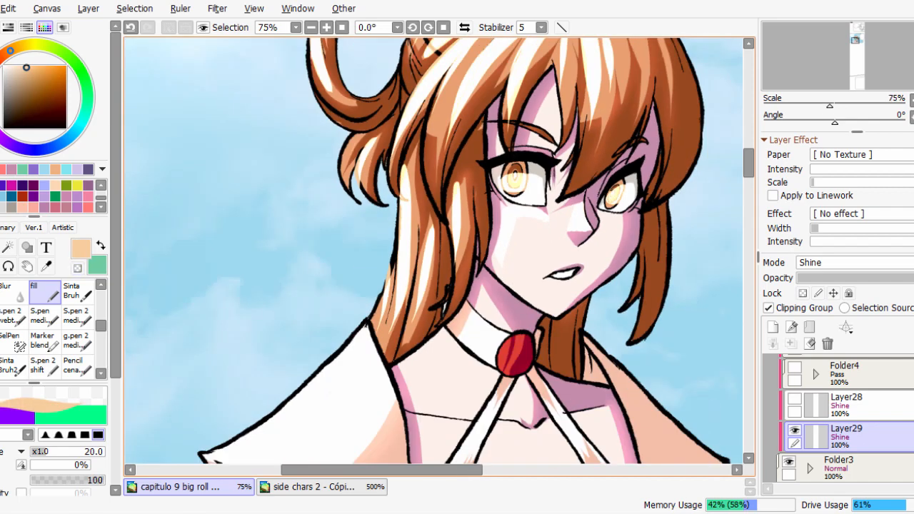
{"action": "scroll", "coordinate": [474, 240], "scroll_direction": "up", "scroll_amount": 3}
{"action": "key", "text": "plus"}
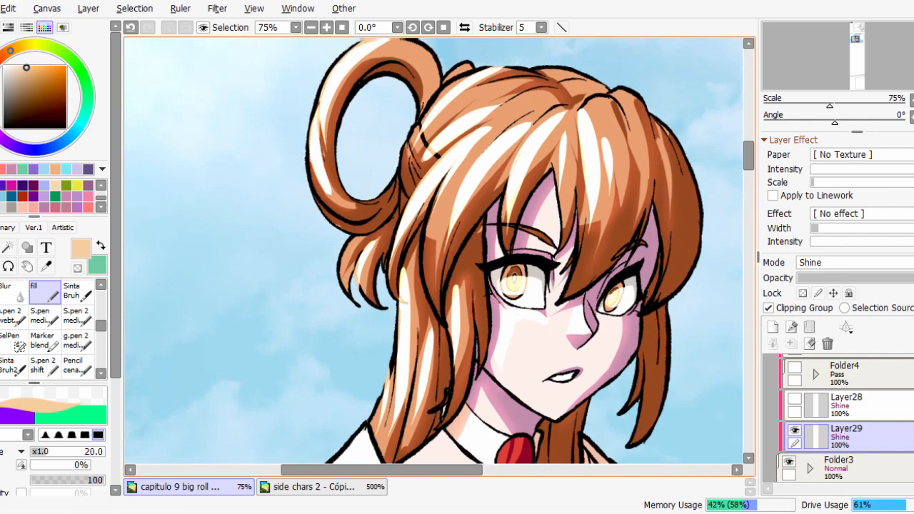
Try an extra highlight stroke on the crown, undo it, and paint it again with the brush enlarged to 30.
{"action": "left_click_drag", "start_coordinate": [455, 177], "coordinate": [541, 127]}
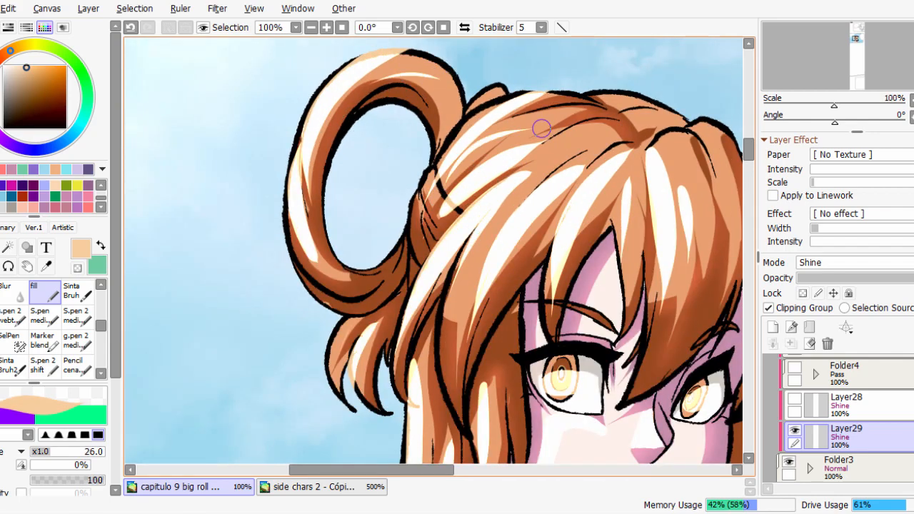
{"action": "key", "text": "ctrl+z"}
{"action": "scroll", "coordinate": [525, 128], "scroll_direction": "down", "scroll_amount": 1}
{"action": "scroll", "coordinate": [489, 107], "scroll_direction": "up", "scroll_amount": 1}
{"action": "key", "text": "]"}
{"action": "key", "text": "]"}
{"action": "left_click_drag", "start_coordinate": [446, 157], "coordinate": [525, 103]}
Paint a highlight on the chest between the straps with the brush reduced to 23, and trim it with transparent colour.
{"action": "scroll", "coordinate": [525, 103], "scroll_direction": "down", "scroll_amount": 1}
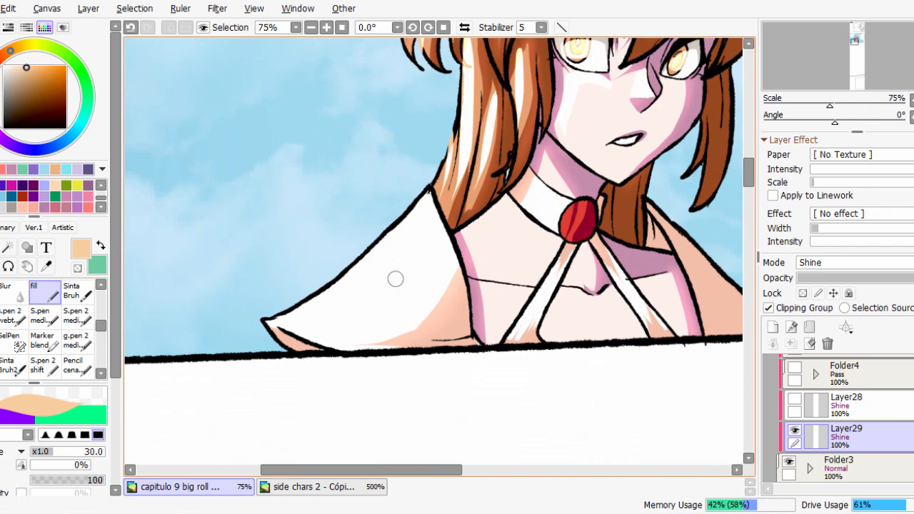
{"action": "left_click_drag", "start_coordinate": [551, 275], "coordinate": [497, 300]}
{"action": "scroll", "coordinate": [536, 252], "scroll_direction": "up", "scroll_amount": 1}
{"action": "left_click_drag", "start_coordinate": [597, 365], "coordinate": [574, 319]}
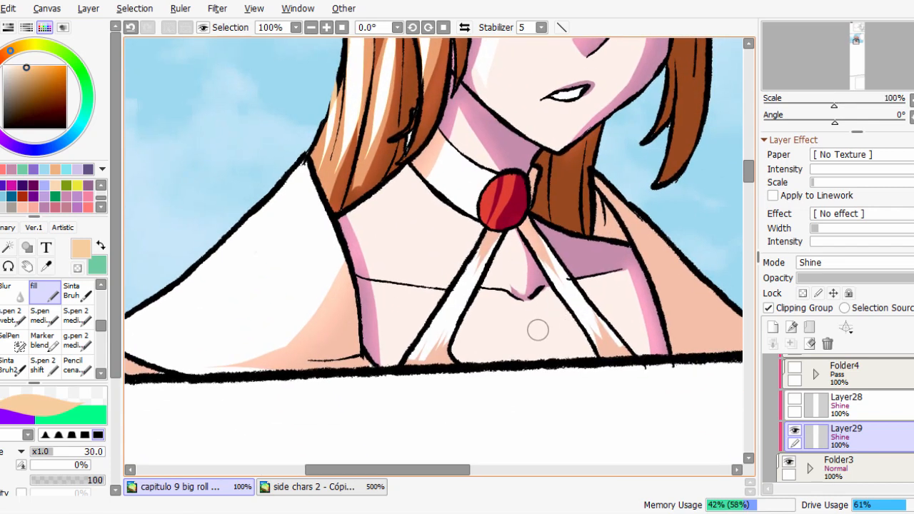
{"action": "key", "text": "bracketleft"}
{"action": "key", "text": "bracketleft"}
{"action": "key", "text": "ctrl+z"}
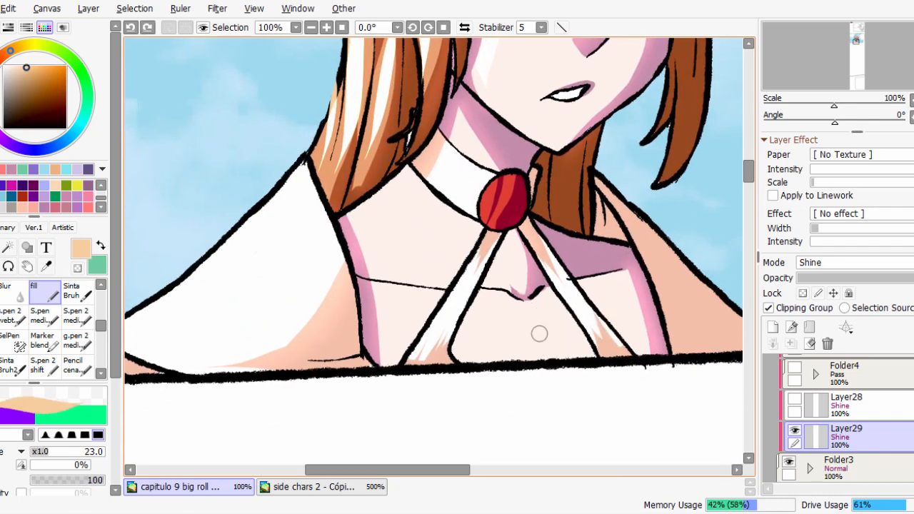
{"action": "left_click_drag", "start_coordinate": [535, 343], "coordinate": [533, 314]}
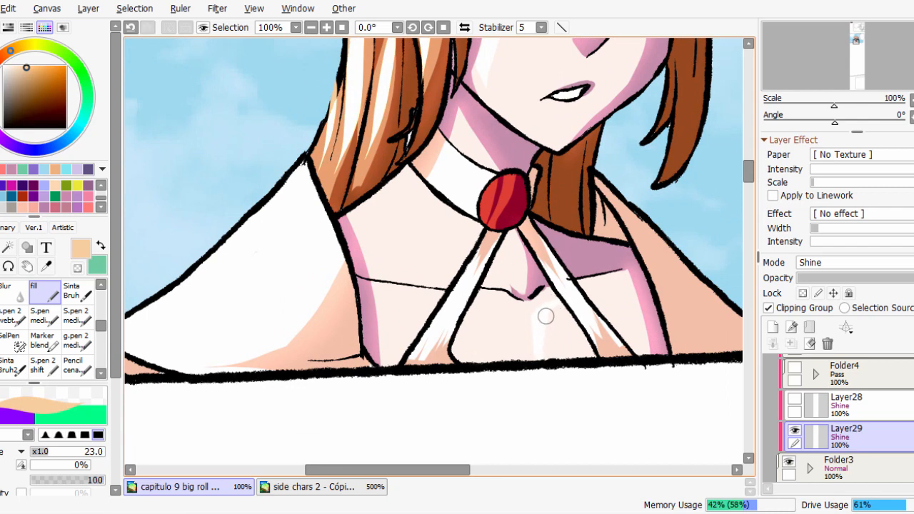
{"action": "key", "text": "e"}
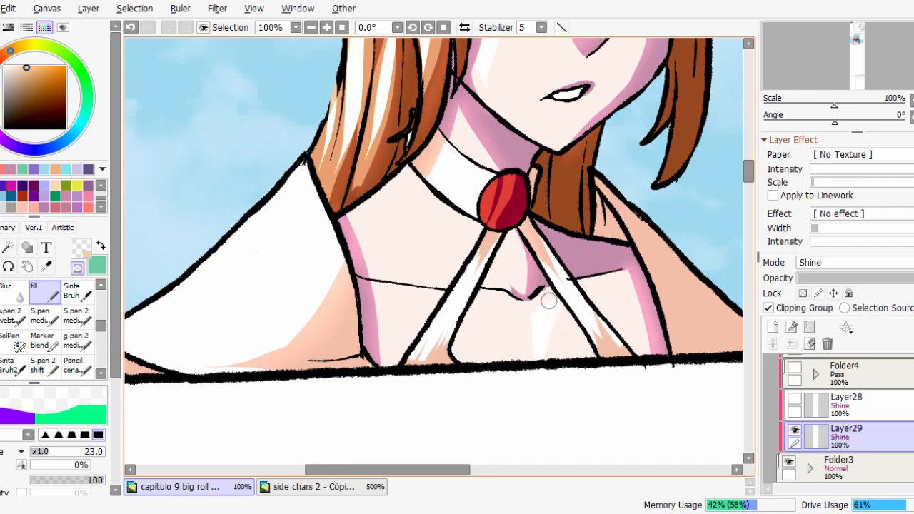
{"action": "key", "text": "e"}
Paint a highlight along the shoulder and neck base below the hair at brush size 32, undoing and redoing unsatisfactory strokes.
{"action": "left_click_drag", "start_coordinate": [365, 204], "coordinate": [390, 196]}
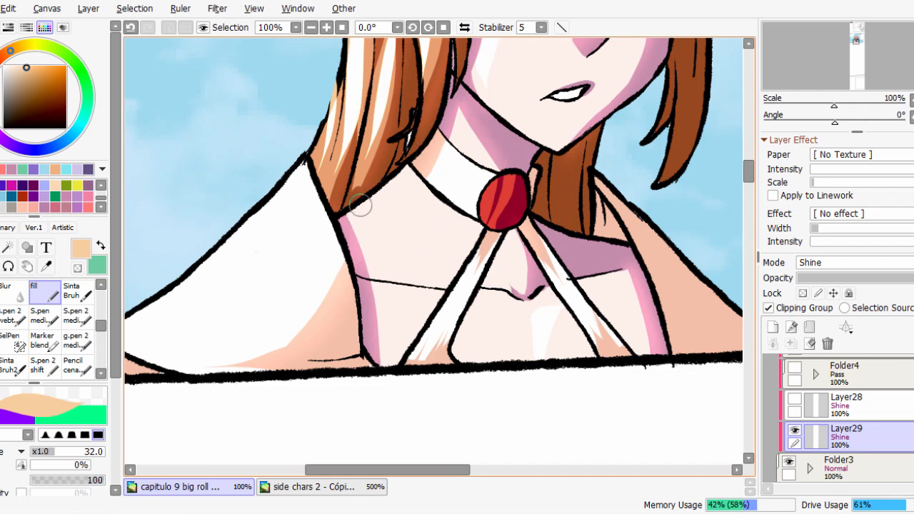
{"action": "key", "text": "ctrl+z"}
{"action": "left_click_drag", "start_coordinate": [362, 229], "coordinate": [380, 189]}
{"action": "key", "text": "ctrl+z"}
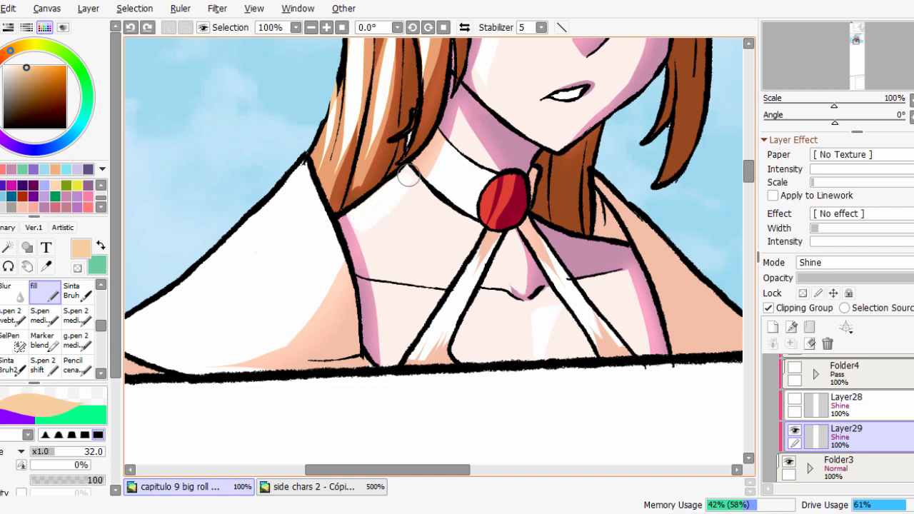
{"action": "left_click_drag", "start_coordinate": [409, 171], "coordinate": [431, 163]}
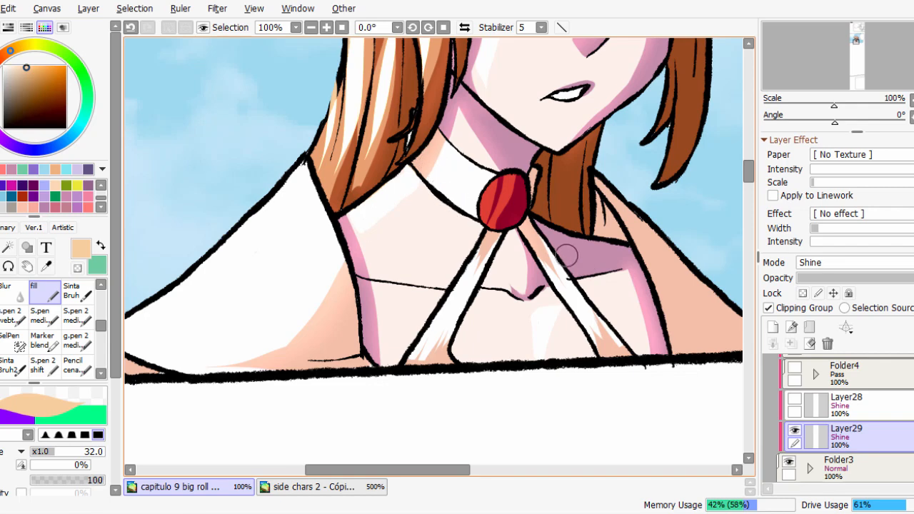
{"action": "scroll", "coordinate": [410, 252], "scroll_direction": "down", "scroll_amount": 2}
{"action": "left_click_drag", "start_coordinate": [594, 220], "coordinate": [616, 353]}
Soften the highlight edge on the nose bridge using the Blur tool at size 24.
{"action": "left_click", "coordinate": [12, 292]}
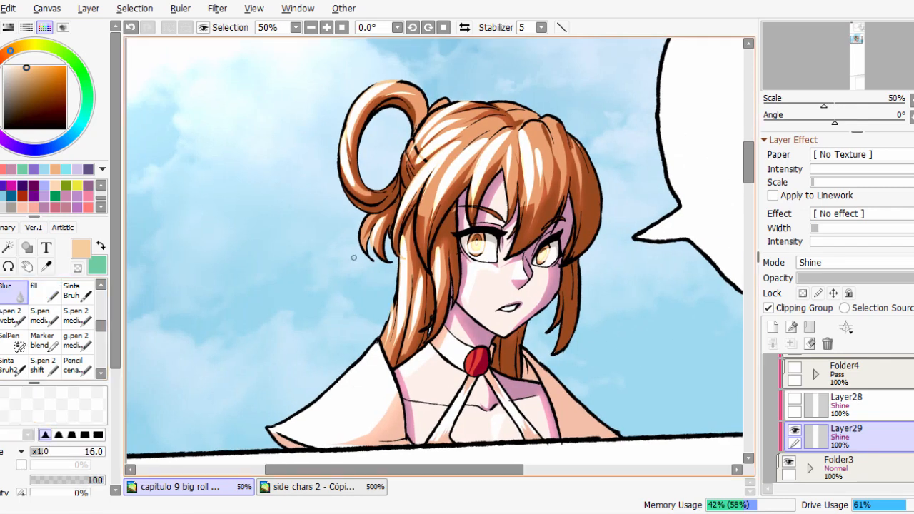
{"action": "scroll", "coordinate": [473, 251], "scroll_direction": "up", "scroll_amount": 3}
{"action": "key", "text": "bracketright"}
{"action": "key", "text": "bracketright"}
{"action": "key", "text": "bracketright"}
{"action": "mouse_move", "coordinate": [488, 241]}
{"action": "left_mouse_down"}
{"action": "mouse_move", "coordinate": [508, 245]}
{"action": "mouse_move", "coordinate": [470, 244]}
{"action": "mouse_move", "coordinate": [432, 228]}
{"action": "mouse_move", "coordinate": [437, 235]}
{"action": "left_mouse_up"}
{"action": "left_click_drag", "start_coordinate": [610, 258], "coordinate": [623, 245]}
{"action": "key", "text": "bracketleft"}
{"action": "key", "text": "bracketleft"}
{"action": "key", "text": "bracketleft"}
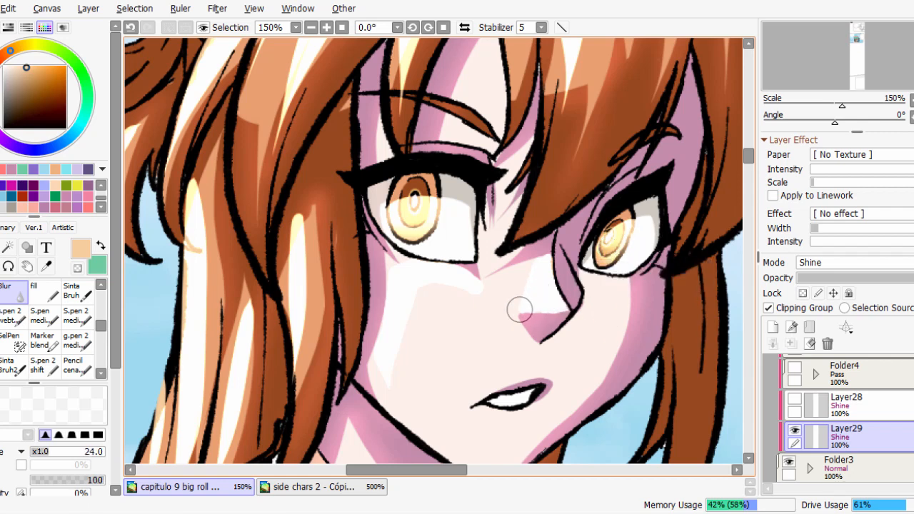
{"action": "left_click_drag", "start_coordinate": [519, 308], "coordinate": [538, 268]}
Blur the cheek highlight under the eye with the brush enlarged to 42.
{"action": "key", "text": "bracketright"}
{"action": "key", "text": "bracketright"}
{"action": "key", "text": "bracketright"}
{"action": "key", "text": "bracketright"}
{"action": "key", "text": "bracketright"}
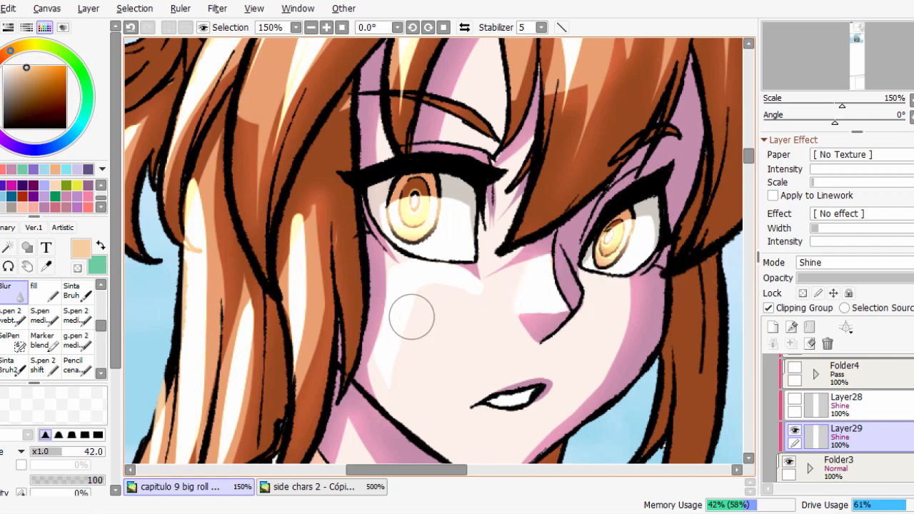
{"action": "left_click_drag", "start_coordinate": [412, 316], "coordinate": [400, 398]}
{"action": "mouse_move", "coordinate": [437, 283]}
{"action": "left_mouse_down"}
{"action": "mouse_move", "coordinate": [460, 317]}
{"action": "mouse_move", "coordinate": [425, 309]}
{"action": "mouse_move", "coordinate": [379, 355]}
{"action": "mouse_move", "coordinate": [401, 361]}
{"action": "left_mouse_up"}
{"action": "left_click_drag", "start_coordinate": [448, 311], "coordinate": [409, 322]}
{"action": "scroll", "coordinate": [525, 311], "scroll_direction": "down", "scroll_amount": 3}
{"action": "left_click_drag", "start_coordinate": [511, 260], "coordinate": [521, 277]}
Blur the highlight on the hair strand right beside the cheek with a brush of about 21.
{"action": "scroll", "coordinate": [456, 275], "scroll_direction": "up", "scroll_amount": 1}
{"action": "left_click_drag", "start_coordinate": [430, 285], "coordinate": [429, 342]}
{"action": "mouse_move", "coordinate": [434, 271]}
{"action": "left_mouse_down"}
{"action": "mouse_move", "coordinate": [418, 272]}
{"action": "mouse_move", "coordinate": [443, 271]}
{"action": "left_mouse_up"}
{"action": "left_click_drag", "start_coordinate": [427, 250], "coordinate": [425, 265]}
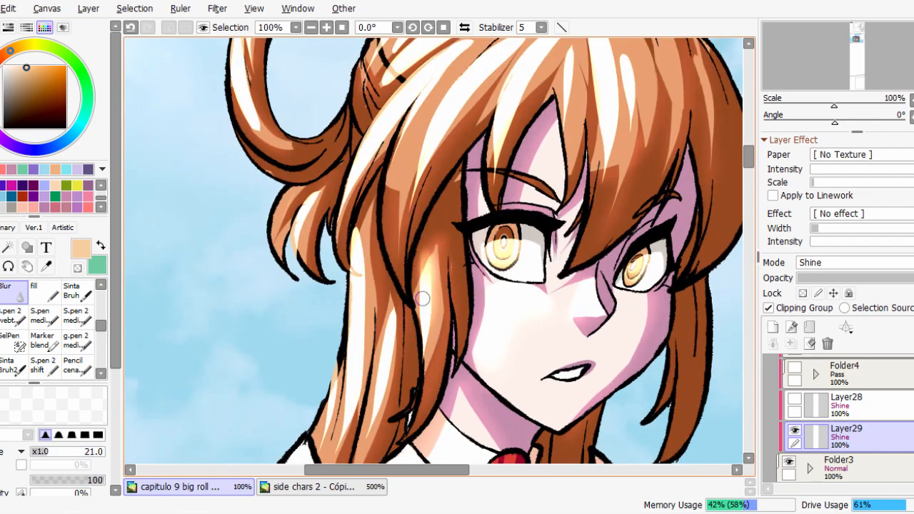
Blur the long side lock's highlights from ear level to the shoulder, varying the brush size between 25 and 34.
{"action": "left_click_drag", "start_coordinate": [412, 418], "coordinate": [418, 418]}
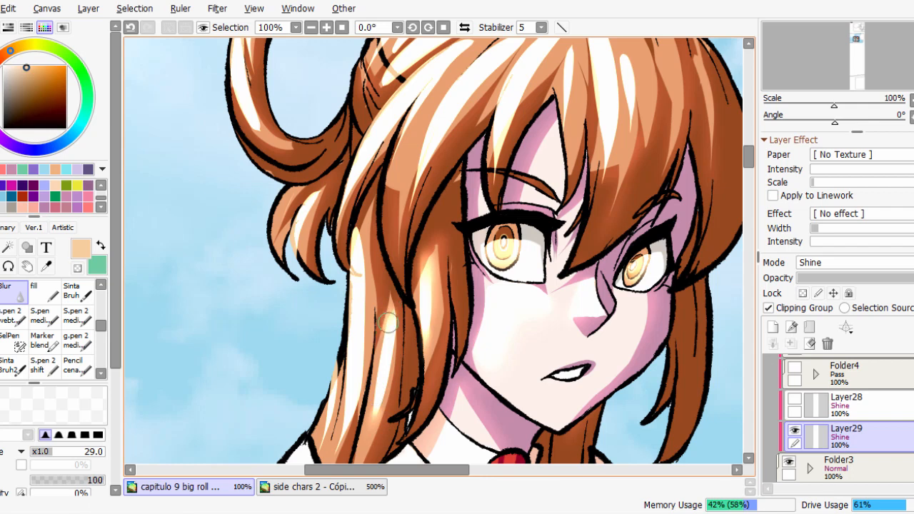
{"action": "left_click_drag", "start_coordinate": [369, 390], "coordinate": [378, 390]}
{"action": "left_click_drag", "start_coordinate": [391, 318], "coordinate": [372, 410]}
{"action": "left_click_drag", "start_coordinate": [365, 270], "coordinate": [360, 270]}
{"action": "left_click_drag", "start_coordinate": [356, 237], "coordinate": [356, 231]}
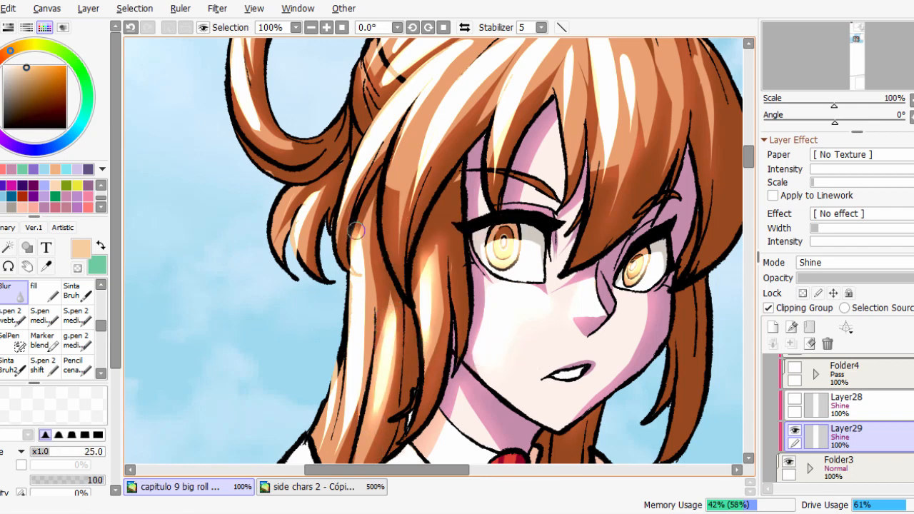
{"action": "left_click_drag", "start_coordinate": [358, 402], "coordinate": [365, 321]}
{"action": "mouse_move", "coordinate": [376, 320]}
{"action": "left_mouse_down"}
{"action": "mouse_move", "coordinate": [364, 320]}
{"action": "mouse_move", "coordinate": [375, 321]}
{"action": "left_mouse_up"}
{"action": "left_click_drag", "start_coordinate": [351, 363], "coordinate": [353, 330]}
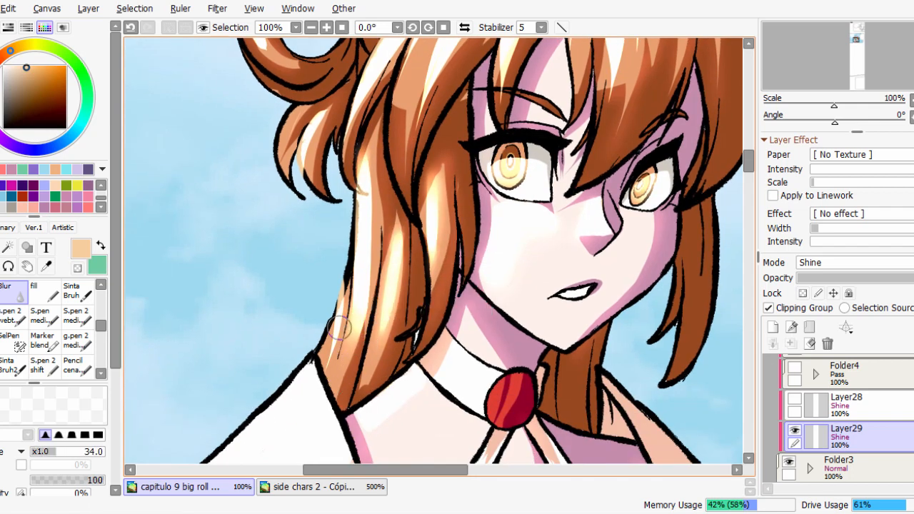
{"action": "left_click_drag", "start_coordinate": [349, 265], "coordinate": [336, 326]}
Blur the highlight streaks on the hair strands sweeping down from the crown toward the ear, starting at brush size 23.
{"action": "left_click_drag", "start_coordinate": [381, 88], "coordinate": [396, 264]}
{"action": "left_click_drag", "start_coordinate": [396, 264], "coordinate": [388, 264]}
{"action": "left_click_drag", "start_coordinate": [367, 264], "coordinate": [364, 292]}
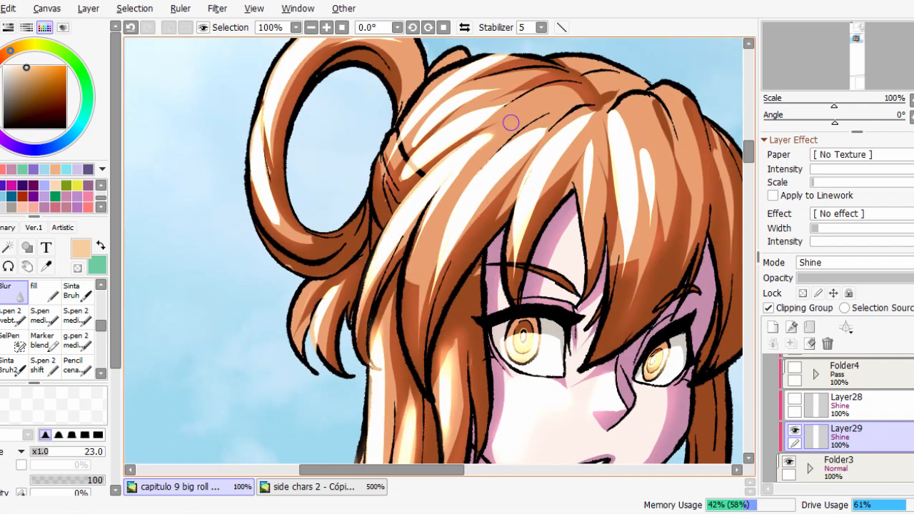
{"action": "left_click_drag", "start_coordinate": [470, 141], "coordinate": [424, 179]}
{"action": "left_click_drag", "start_coordinate": [471, 162], "coordinate": [475, 161]}
{"action": "left_click_drag", "start_coordinate": [433, 217], "coordinate": [409, 263]}
{"action": "mouse_move", "coordinate": [517, 144]}
{"action": "left_mouse_down"}
{"action": "mouse_move", "coordinate": [561, 116]}
{"action": "mouse_move", "coordinate": [517, 165]}
{"action": "left_mouse_up"}
{"action": "left_click_drag", "start_coordinate": [448, 288], "coordinate": [429, 312]}
{"action": "left_click_drag", "start_coordinate": [455, 242], "coordinate": [429, 309]}
{"action": "mouse_move", "coordinate": [507, 151]}
{"action": "left_mouse_down"}
{"action": "mouse_move", "coordinate": [527, 151]}
{"action": "mouse_move", "coordinate": [429, 326]}
{"action": "mouse_move", "coordinate": [442, 253]}
{"action": "left_mouse_up"}
Soften the highlight streaks across the upper crown behind the parting.
{"action": "mouse_move", "coordinate": [489, 117]}
{"action": "left_mouse_down"}
{"action": "mouse_move", "coordinate": [466, 117]}
{"action": "mouse_move", "coordinate": [529, 104]}
{"action": "left_mouse_up"}
{"action": "left_click_drag", "start_coordinate": [475, 128], "coordinate": [418, 170]}
{"action": "left_click_drag", "start_coordinate": [519, 140], "coordinate": [505, 140]}
{"action": "left_click_drag", "start_coordinate": [432, 124], "coordinate": [413, 143]}
{"action": "mouse_move", "coordinate": [433, 121]}
{"action": "left_mouse_down"}
{"action": "mouse_move", "coordinate": [471, 97]}
{"action": "mouse_move", "coordinate": [434, 122]}
{"action": "mouse_move", "coordinate": [462, 128]}
{"action": "left_mouse_up"}
{"action": "mouse_move", "coordinate": [458, 128]}
{"action": "left_mouse_down"}
{"action": "mouse_move", "coordinate": [406, 132]}
{"action": "mouse_move", "coordinate": [466, 87]}
{"action": "left_mouse_up"}
{"action": "mouse_move", "coordinate": [514, 55]}
{"action": "left_mouse_down"}
{"action": "mouse_move", "coordinate": [481, 70]}
{"action": "mouse_move", "coordinate": [508, 152]}
{"action": "left_mouse_up"}
Blur the highlights along the outer side of the looped hair bun at brush size 37.
{"action": "left_click_drag", "start_coordinate": [402, 247], "coordinate": [376, 247]}
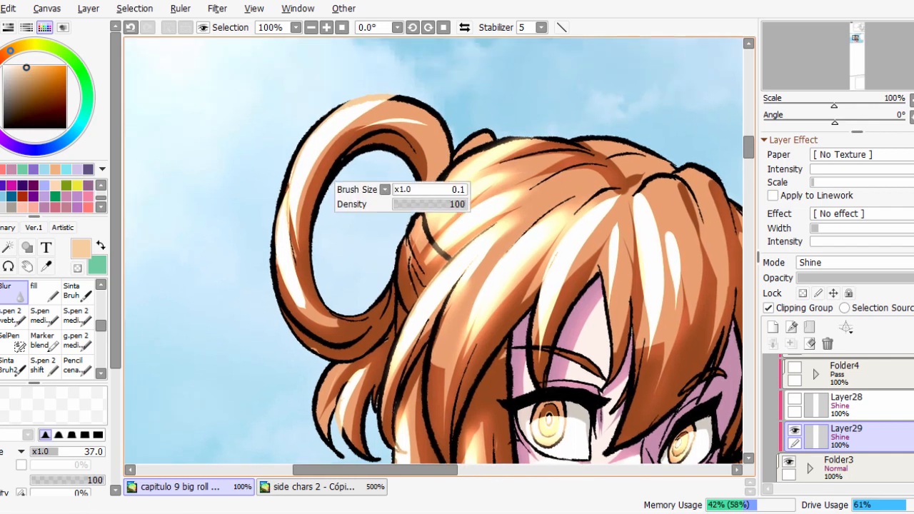
{"action": "mouse_move", "coordinate": [304, 201]}
{"action": "left_mouse_down"}
{"action": "mouse_move", "coordinate": [391, 94]}
{"action": "mouse_move", "coordinate": [348, 123]}
{"action": "mouse_move", "coordinate": [385, 120]}
{"action": "left_mouse_up"}
{"action": "left_click_drag", "start_coordinate": [293, 223], "coordinate": [296, 292]}
{"action": "left_click_drag", "start_coordinate": [276, 255], "coordinate": [277, 190]}
Blur the highlights on the fringe strands from the parting down over the forehead.
{"action": "left_click_drag", "start_coordinate": [599, 214], "coordinate": [623, 197]}
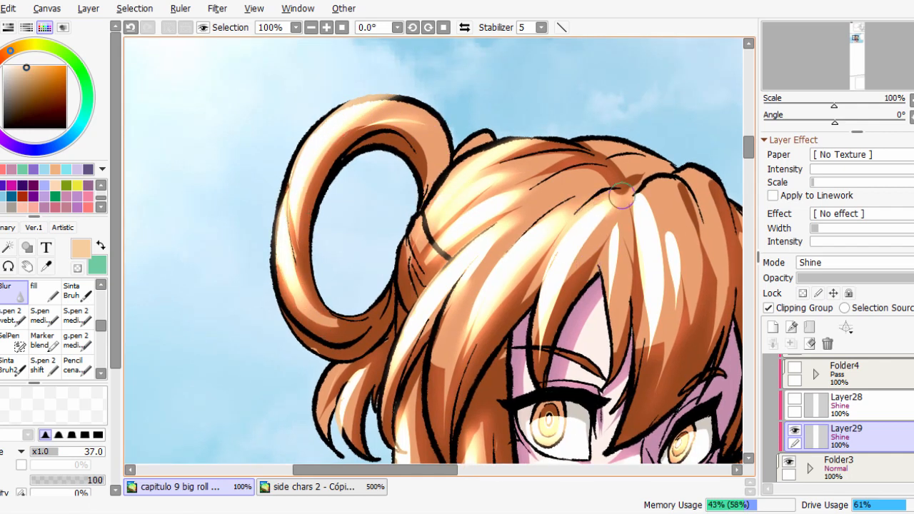
{"action": "mouse_move", "coordinate": [547, 352]}
{"action": "left_mouse_down"}
{"action": "mouse_move", "coordinate": [547, 310]}
{"action": "mouse_move", "coordinate": [545, 350]}
{"action": "left_mouse_up"}
{"action": "left_click_drag", "start_coordinate": [616, 230], "coordinate": [611, 294]}
{"action": "left_click_drag", "start_coordinate": [590, 223], "coordinate": [565, 297]}
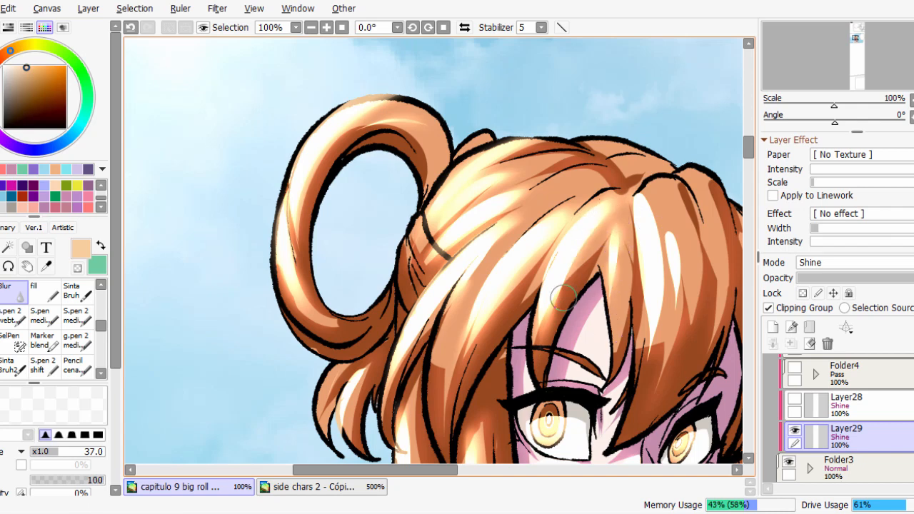
{"action": "left_click_drag", "start_coordinate": [643, 215], "coordinate": [645, 239]}
{"action": "mouse_move", "coordinate": [649, 331]}
{"action": "left_mouse_down"}
{"action": "mouse_move", "coordinate": [650, 316]}
{"action": "mouse_move", "coordinate": [653, 343]}
{"action": "left_mouse_up"}
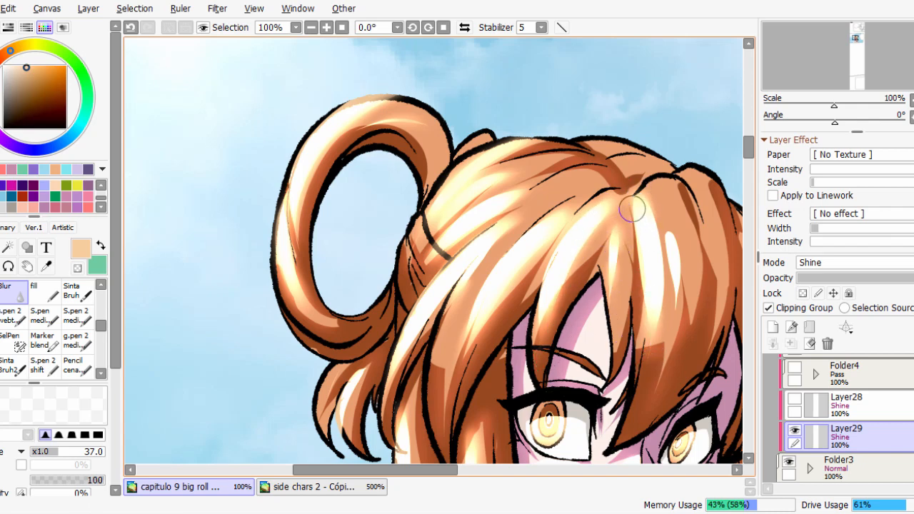
{"action": "left_click_drag", "start_coordinate": [633, 209], "coordinate": [633, 291]}
{"action": "mouse_move", "coordinate": [658, 242]}
{"action": "left_mouse_down"}
{"action": "mouse_move", "coordinate": [661, 310]}
{"action": "mouse_move", "coordinate": [667, 219]}
{"action": "left_mouse_up"}
{"action": "left_click_drag", "start_coordinate": [674, 268], "coordinate": [679, 354]}
{"action": "scroll", "coordinate": [680, 234], "scroll_direction": "down", "scroll_amount": 1}
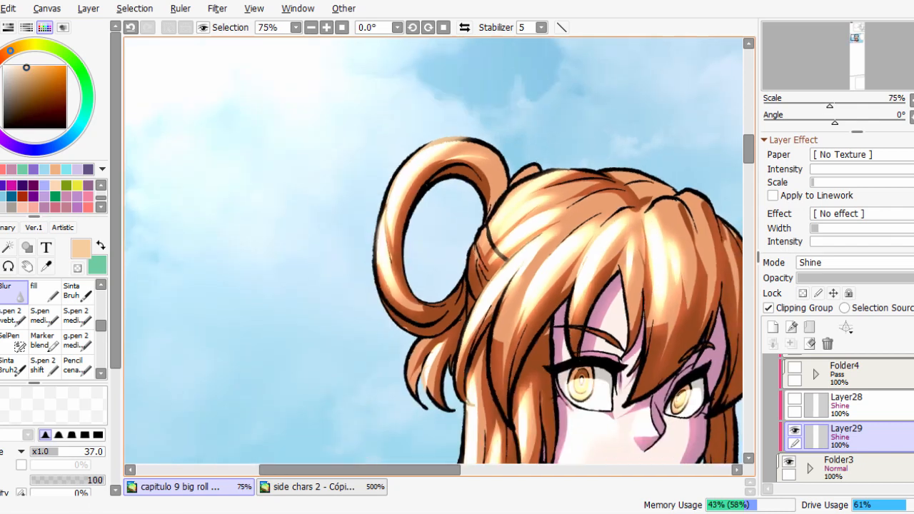
Blur the remaining highlights on the small tuft below the bun and the top and lower end of the side lock.
{"action": "scroll", "coordinate": [429, 372], "scroll_direction": "up", "scroll_amount": 1}
{"action": "mouse_move", "coordinate": [429, 371]}
{"action": "left_mouse_down"}
{"action": "mouse_move", "coordinate": [402, 283]}
{"action": "mouse_move", "coordinate": [433, 244]}
{"action": "left_mouse_up"}
{"action": "left_click_drag", "start_coordinate": [470, 299], "coordinate": [477, 208]}
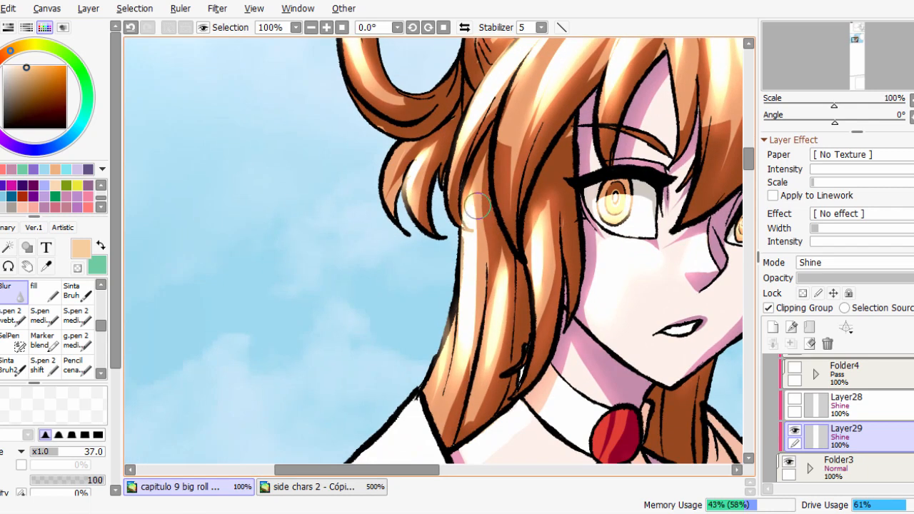
{"action": "left_click_drag", "start_coordinate": [457, 370], "coordinate": [463, 362]}
{"action": "mouse_move", "coordinate": [479, 212]}
{"action": "left_mouse_down"}
{"action": "mouse_move", "coordinate": [479, 330]}
{"action": "mouse_move", "coordinate": [480, 263]}
{"action": "left_mouse_up"}
{"action": "scroll", "coordinate": [548, 255], "scroll_direction": "down", "scroll_amount": 1}
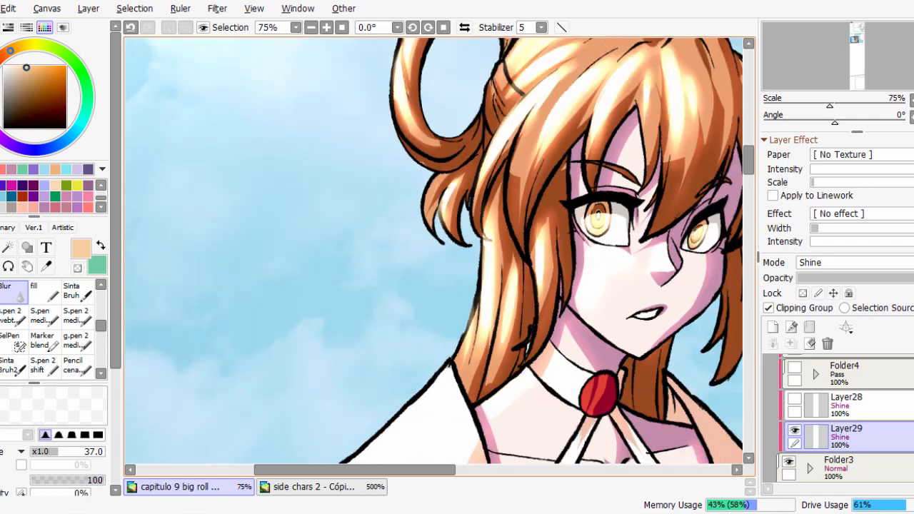
Lower Layer29's opacity to 19% and make Layer28 visible.
{"action": "scroll", "coordinate": [554, 261], "scroll_direction": "down", "scroll_amount": 1}
{"action": "scroll", "coordinate": [550, 261], "scroll_direction": "up", "scroll_amount": 1}
{"action": "scroll", "coordinate": [551, 268], "scroll_direction": "down", "scroll_amount": 1}
{"action": "scroll", "coordinate": [665, 313], "scroll_direction": "up", "scroll_amount": 3}
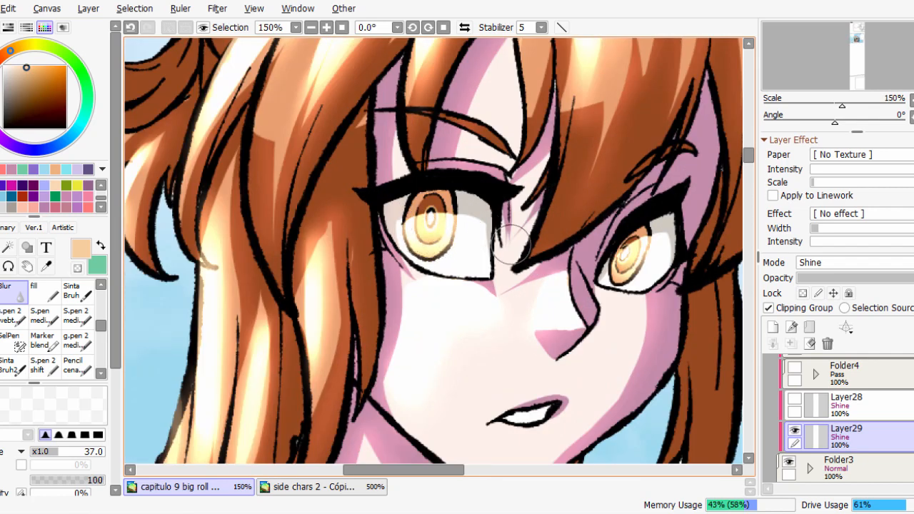
{"action": "scroll", "coordinate": [714, 258], "scroll_direction": "down", "scroll_amount": 1}
{"action": "scroll", "coordinate": [742, 220], "scroll_direction": "down", "scroll_amount": 1}
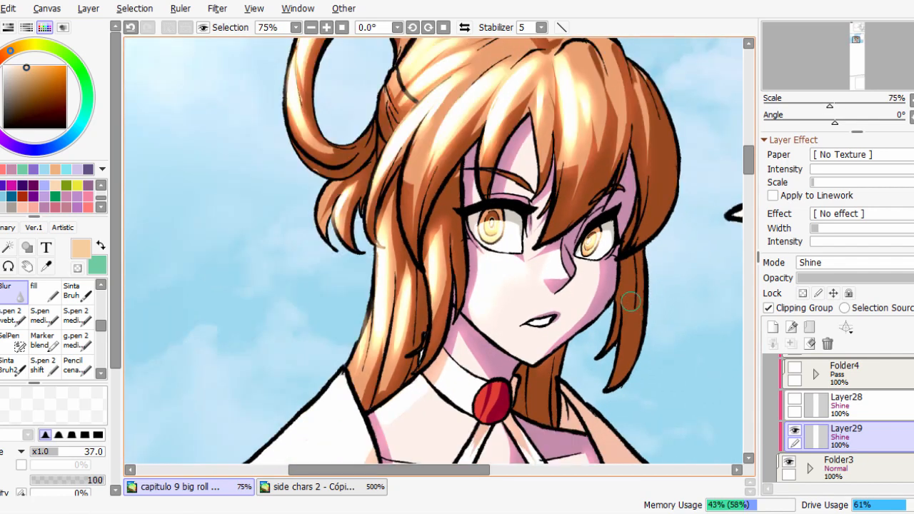
{"action": "left_click_drag", "start_coordinate": [824, 278], "coordinate": [831, 278]}
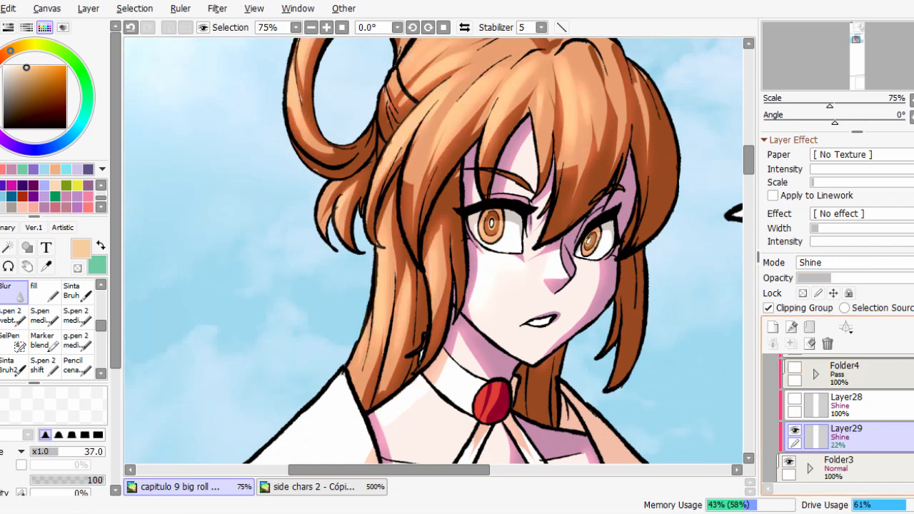
{"action": "left_click", "coordinate": [795, 398]}
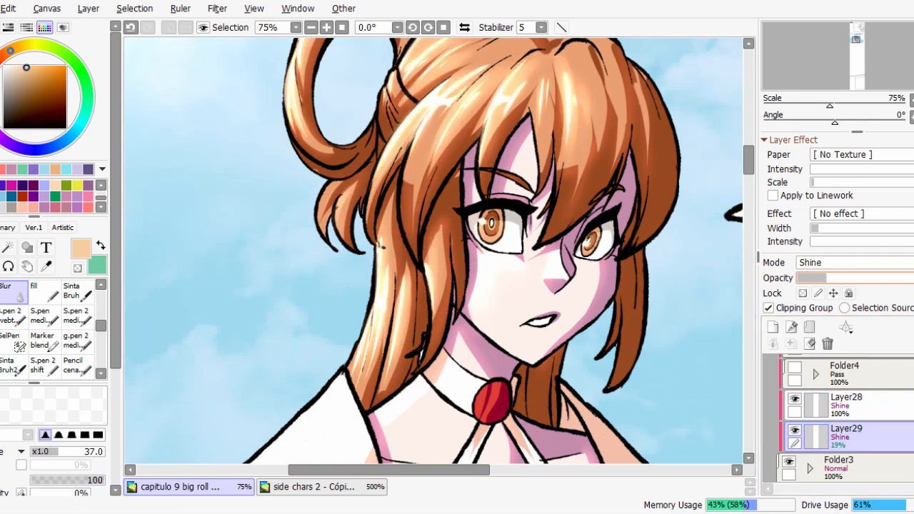
Examine the combined highlights on the hair, face and chest up close and from a distance.
{"action": "left_click_drag", "start_coordinate": [487, 451], "coordinate": [534, 331]}
{"action": "scroll", "coordinate": [534, 331], "scroll_direction": "down", "scroll_amount": 1}
{"action": "scroll", "coordinate": [534, 331], "scroll_direction": "up", "scroll_amount": 1}
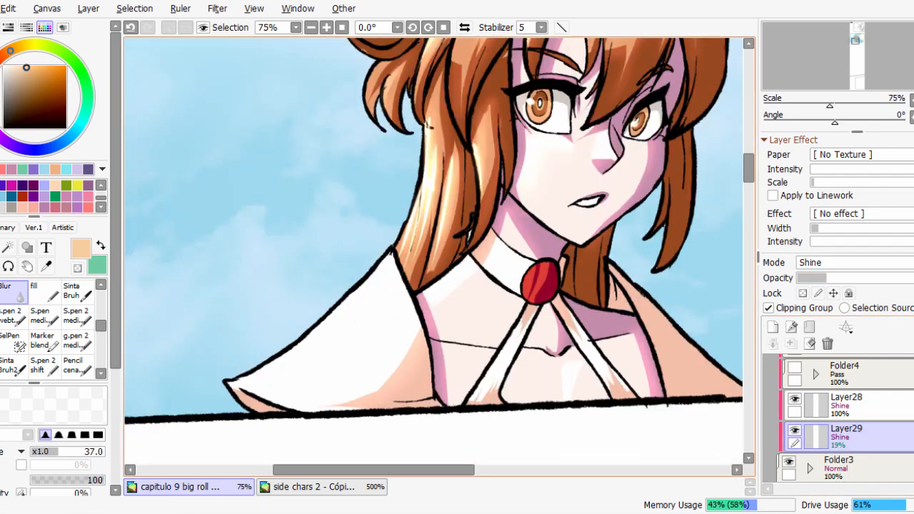
{"action": "scroll", "coordinate": [448, 264], "scroll_direction": "up", "scroll_amount": 1}
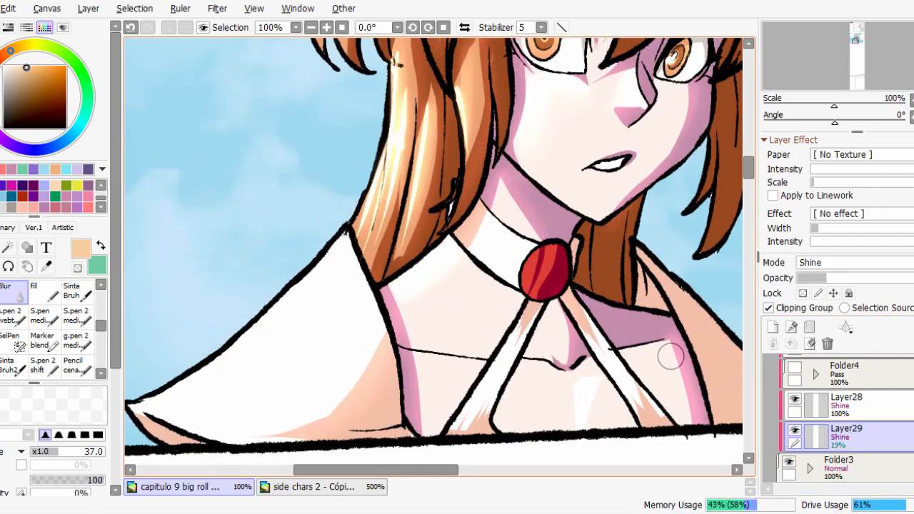
{"action": "scroll", "coordinate": [585, 430], "scroll_direction": "up", "scroll_amount": 1}
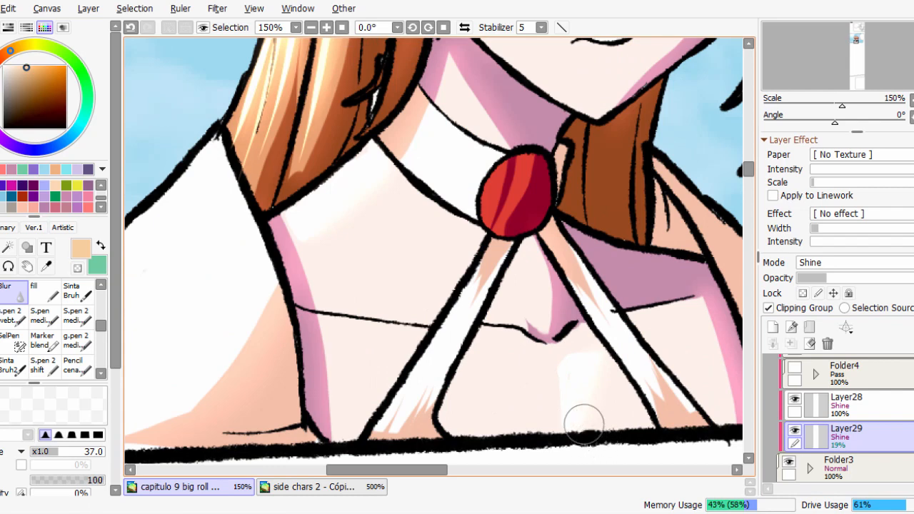
{"action": "scroll", "coordinate": [586, 379], "scroll_direction": "down", "scroll_amount": 3}
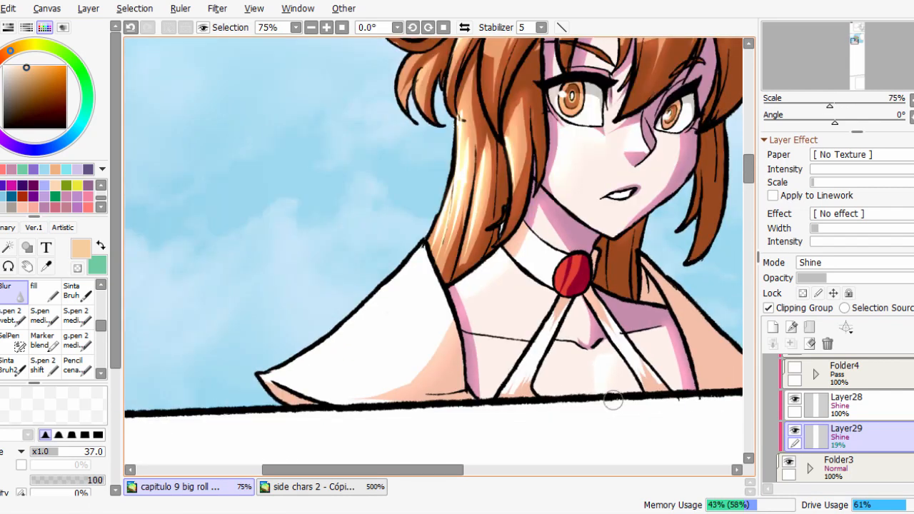
{"action": "scroll", "coordinate": [608, 396], "scroll_direction": "up", "scroll_amount": 2}
{"action": "left_click_drag", "start_coordinate": [670, 242], "coordinate": [613, 450]}
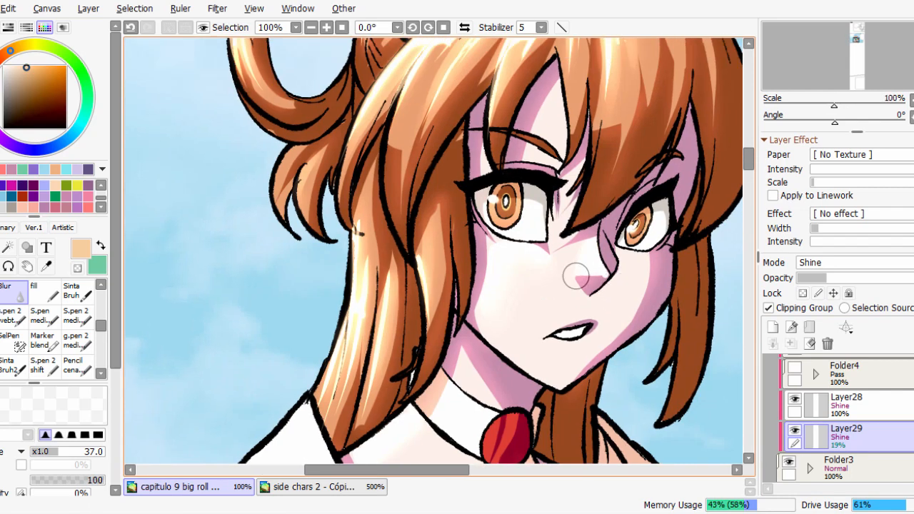
{"action": "scroll", "coordinate": [576, 276], "scroll_direction": "down", "scroll_amount": 4}
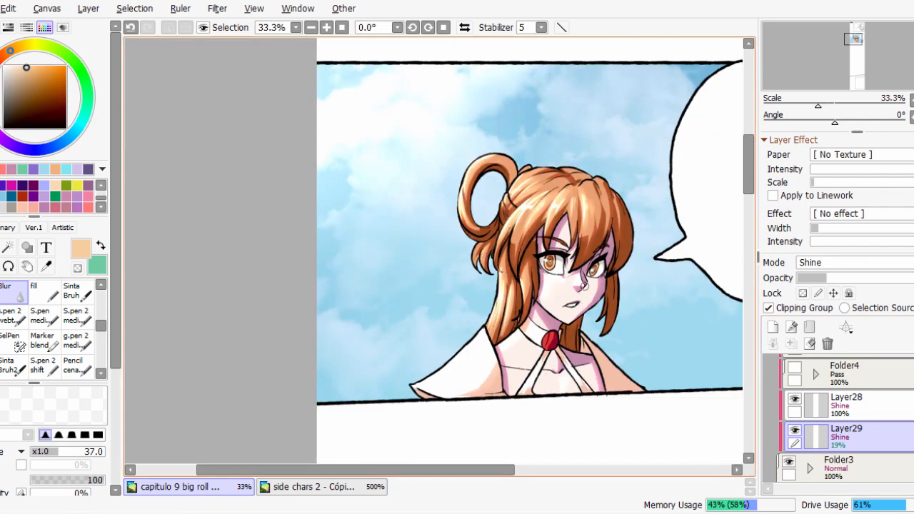
{"action": "scroll", "coordinate": [582, 284], "scroll_direction": "up", "scroll_amount": 3}
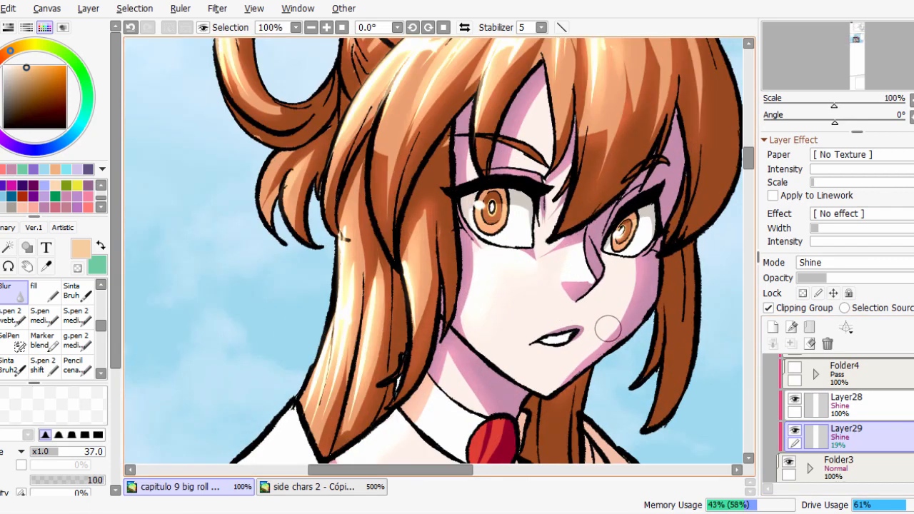
{"action": "scroll", "coordinate": [608, 329], "scroll_direction": "up", "scroll_amount": 2}
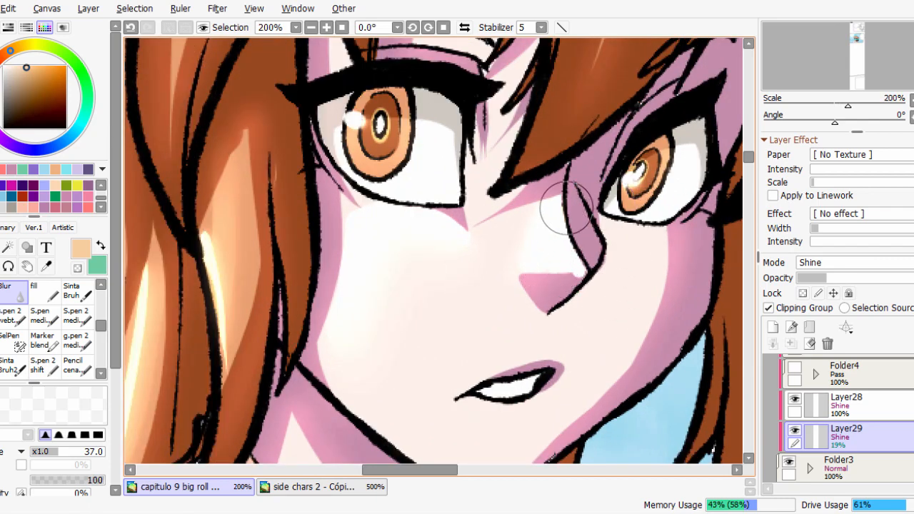
{"action": "scroll", "coordinate": [566, 208], "scroll_direction": "down", "scroll_amount": 3}
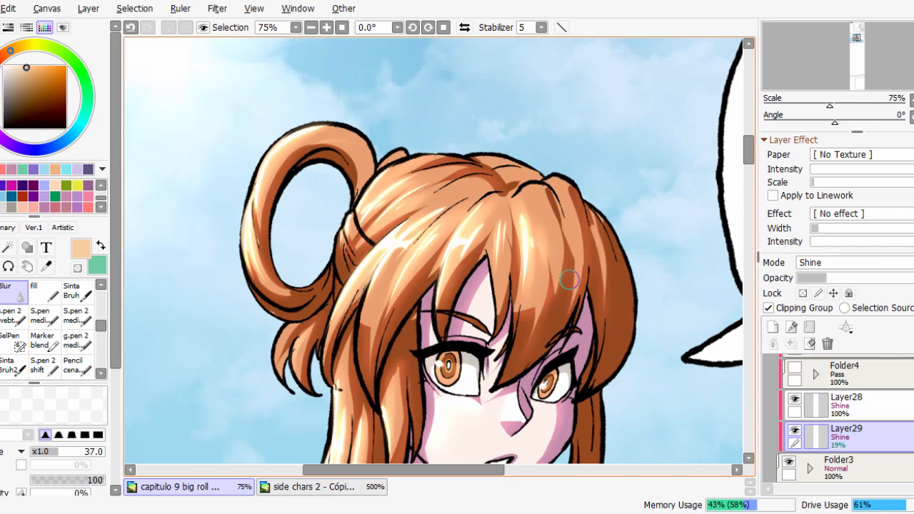
{"action": "scroll", "coordinate": [569, 279], "scroll_direction": "down", "scroll_amount": 3}
{"action": "scroll", "coordinate": [526, 327], "scroll_direction": "up", "scroll_amount": 3}
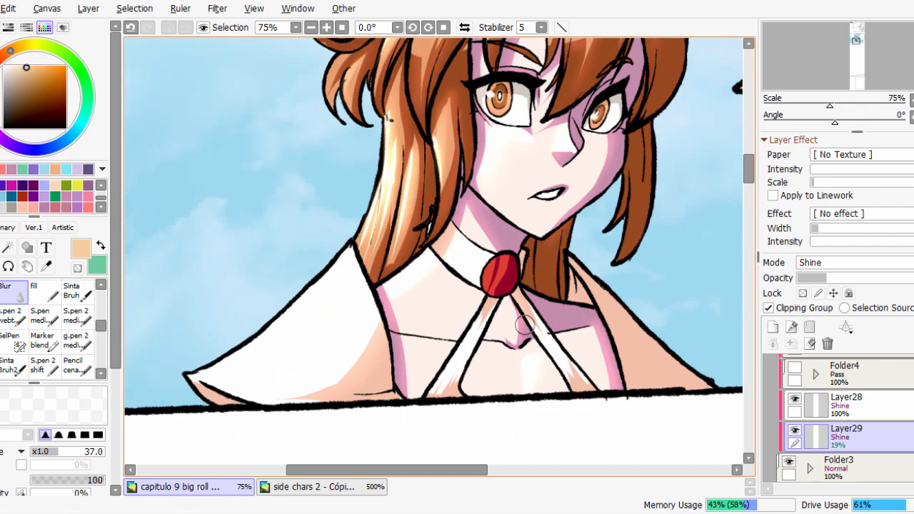
{"action": "scroll", "coordinate": [514, 326], "scroll_direction": "down", "scroll_amount": 2}
{"action": "scroll", "coordinate": [514, 325], "scroll_direction": "up", "scroll_amount": 2}
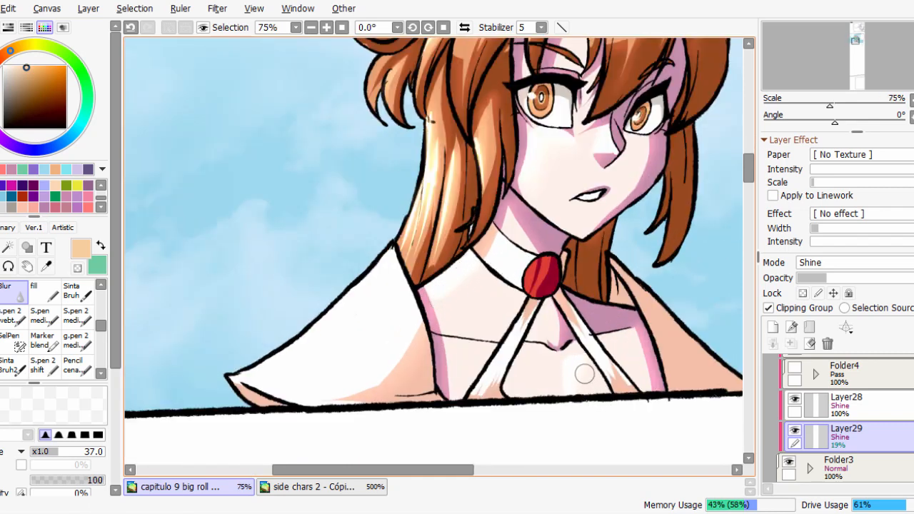
{"action": "scroll", "coordinate": [599, 369], "scroll_direction": "up", "scroll_amount": 5}
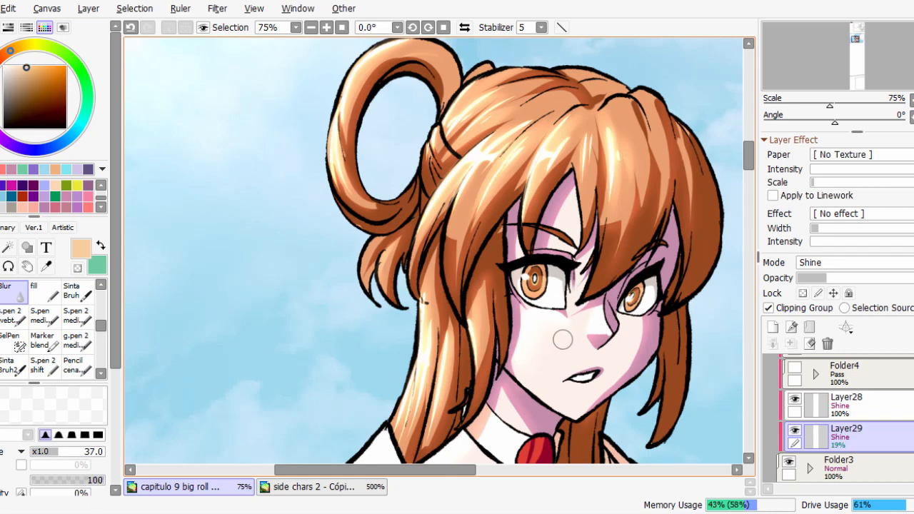
{"action": "scroll", "coordinate": [588, 360], "scroll_direction": "up", "scroll_amount": 2}
{"action": "scroll", "coordinate": [571, 311], "scroll_direction": "down", "scroll_amount": 2}
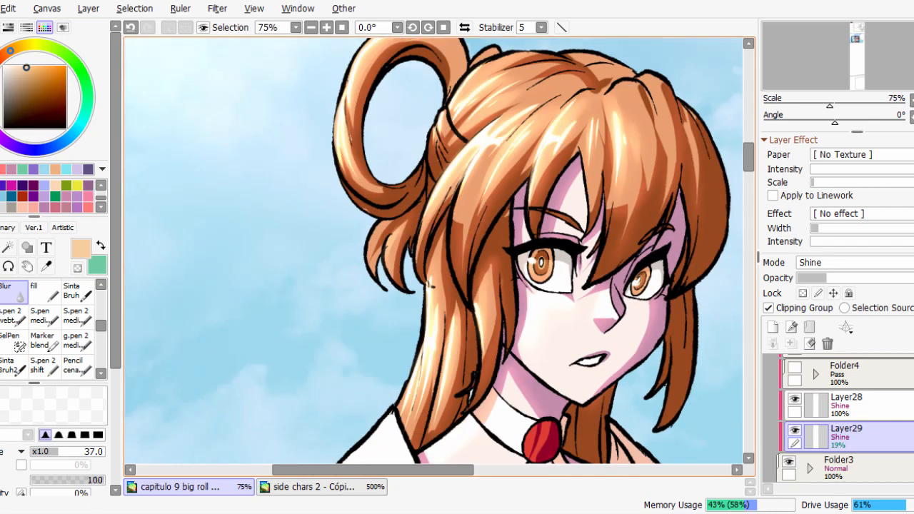
{"action": "scroll", "coordinate": [432, 250], "scroll_direction": "down", "scroll_amount": 2}
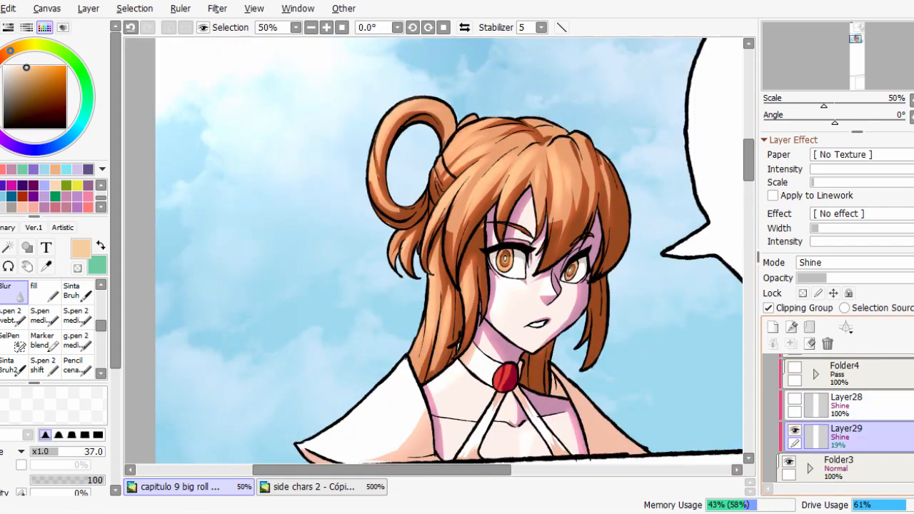
Toggle the visibility of Layer28 and Layer29 to compare their highlight effects.
{"action": "left_click", "coordinate": [795, 400]}
{"action": "left_click", "coordinate": [796, 431]}
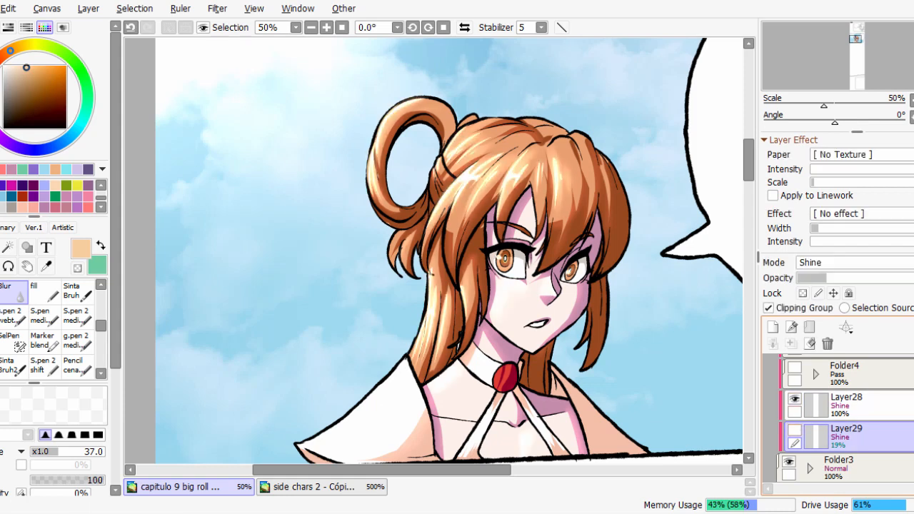
{"action": "left_click", "coordinate": [796, 431]}
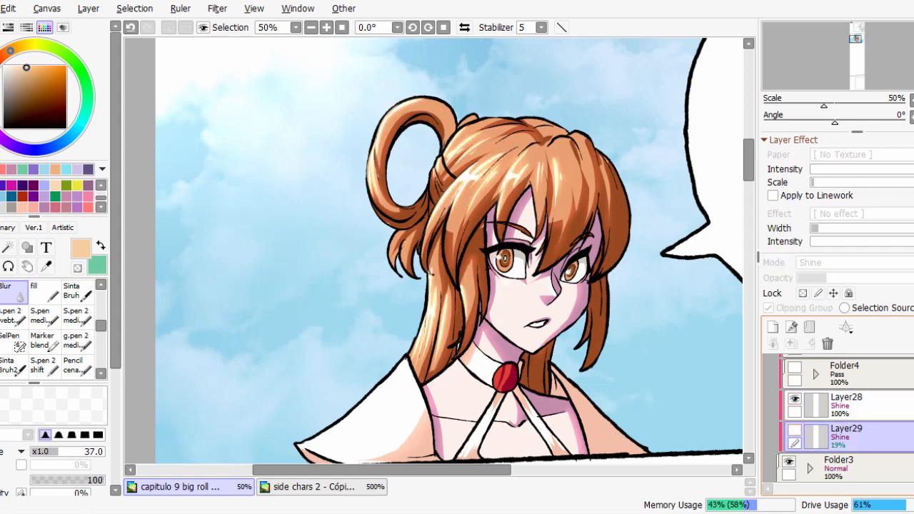
Switch Layer29 and Layer28 on and off repeatedly to judge what each adds to the hair and skin.
{"action": "left_click", "coordinate": [796, 431]}
{"action": "left_click", "coordinate": [795, 431]}
{"action": "left_click", "coordinate": [795, 431]}
{"action": "left_click", "coordinate": [795, 431]}
{"action": "left_click", "coordinate": [796, 431]}
{"action": "left_click", "coordinate": [795, 431]}
{"action": "left_click", "coordinate": [796, 431]}
{"action": "left_click", "coordinate": [796, 431]}
{"action": "left_click", "coordinate": [795, 431]}
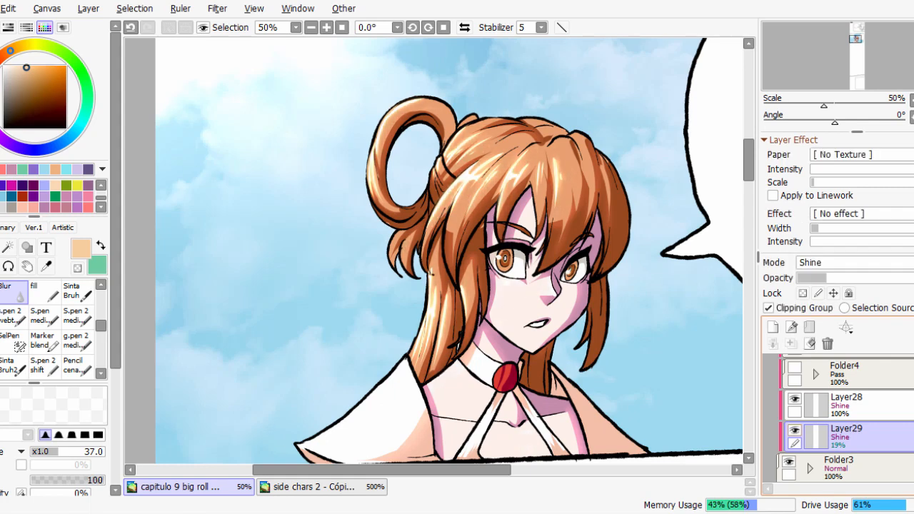
{"action": "left_click", "coordinate": [795, 431]}
{"action": "left_click", "coordinate": [795, 431]}
{"action": "left_click", "coordinate": [796, 431]}
{"action": "left_click", "coordinate": [795, 431]}
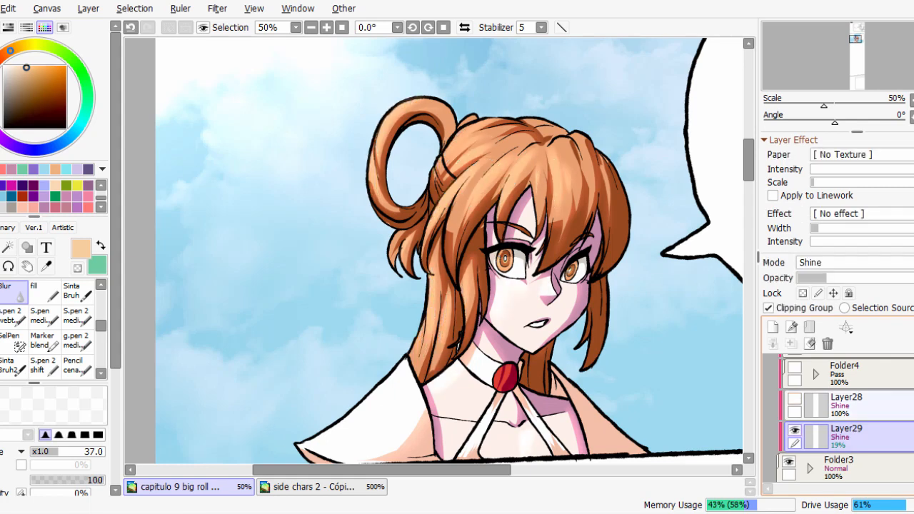
{"action": "left_click", "coordinate": [795, 431]}
Try merging Layer28 down into Layer29, check the merged highlights, and undo the merge.
{"action": "left_click", "coordinate": [850, 404]}
{"action": "left_click", "coordinate": [792, 344]}
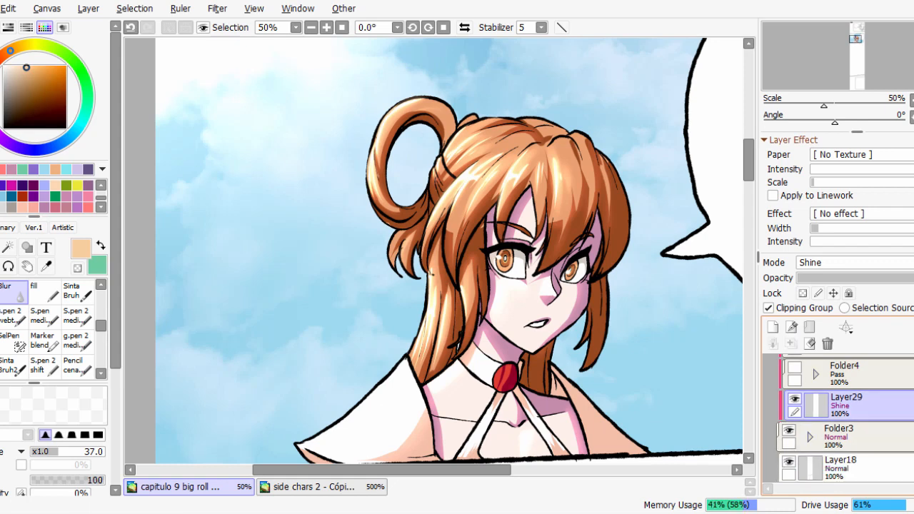
{"action": "left_click", "coordinate": [795, 399]}
{"action": "left_click", "coordinate": [795, 400]}
{"action": "key", "text": "ctrl+z"}
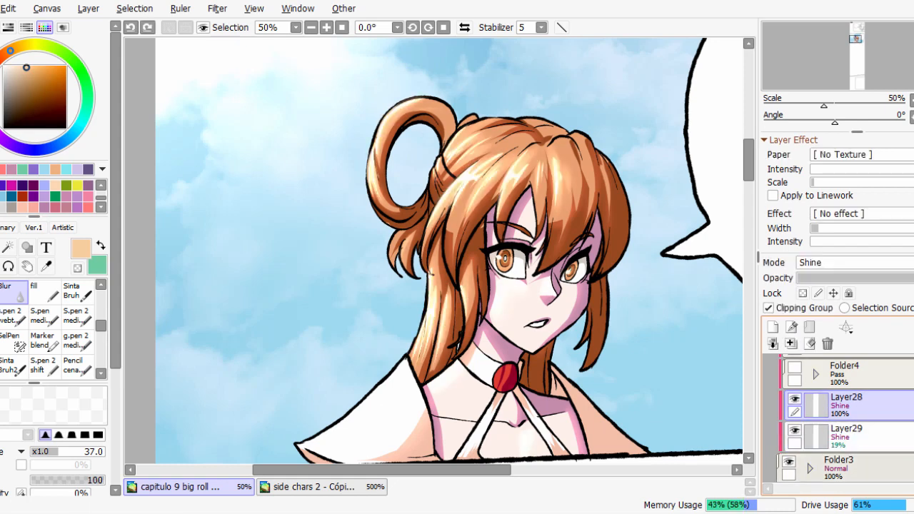
Inspect the hair and face highlights up close with Layer29 shown and hidden.
{"action": "scroll", "coordinate": [434, 250], "scroll_direction": "up", "scroll_amount": 1}
{"action": "left_click", "coordinate": [796, 430]}
{"action": "left_click", "coordinate": [795, 431]}
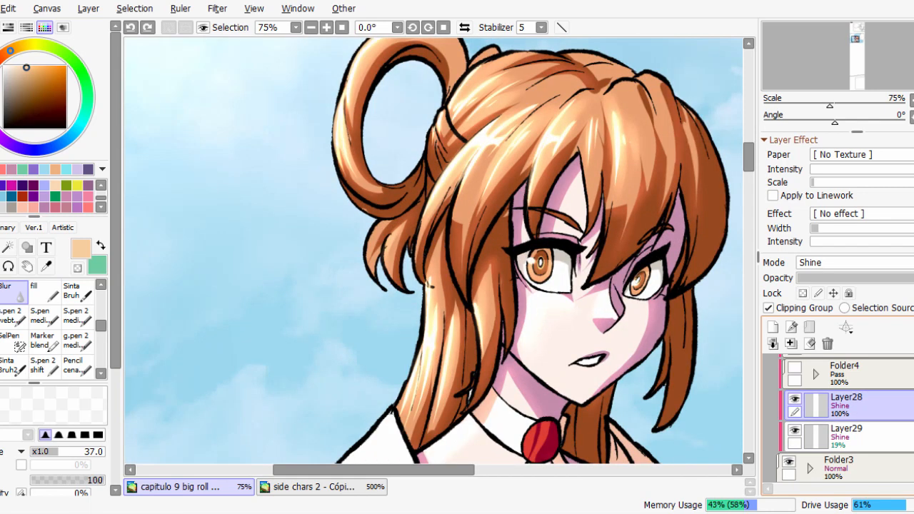
{"action": "left_click", "coordinate": [795, 430]}
{"action": "left_click", "coordinate": [796, 431]}
{"action": "key", "text": "Page_Up"}
{"action": "key", "text": "Page_Up"}
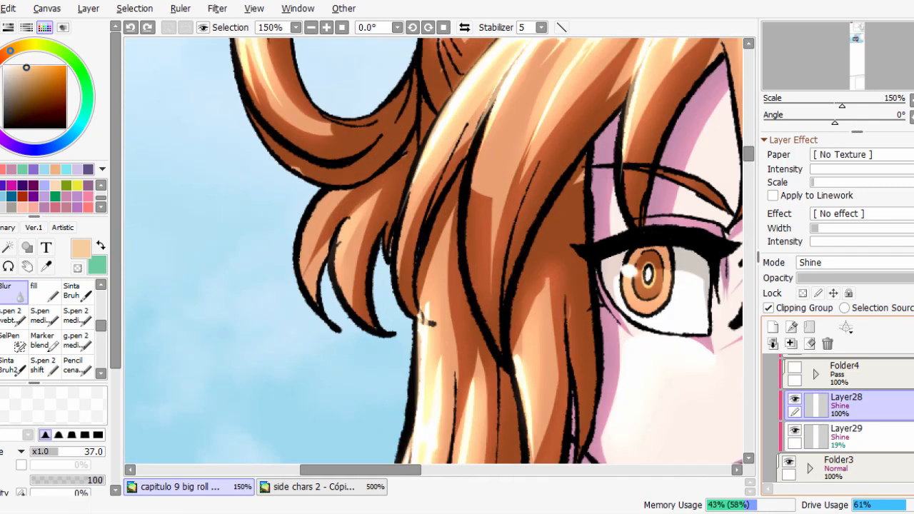
{"action": "left_click", "coordinate": [795, 443]}
{"action": "left_click_drag", "start_coordinate": [740, 437], "coordinate": [633, 370]}
{"action": "left_click", "coordinate": [796, 431]}
{"action": "left_click", "coordinate": [795, 444]}
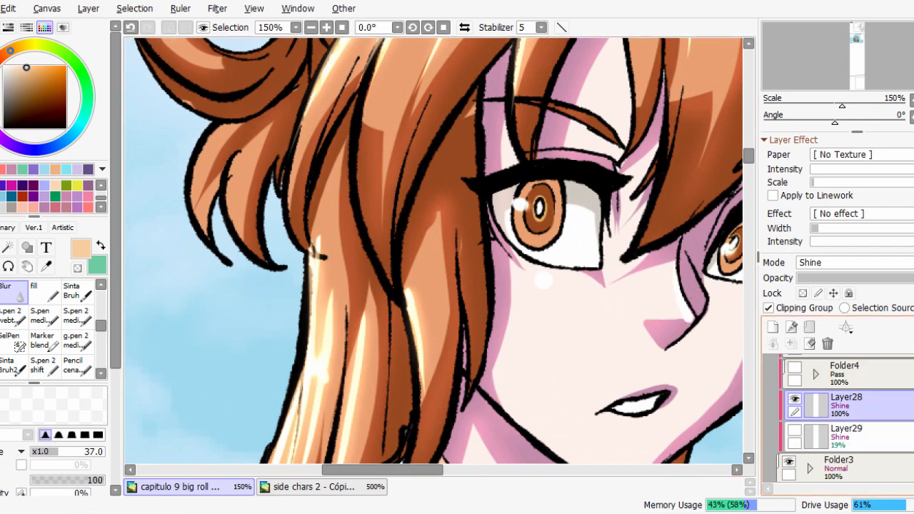
Soften the white highlights on the cheek below the eye and along the nose on Layer28, reducing the Blur brush to size 12.
{"action": "key", "text": "Page_Down"}
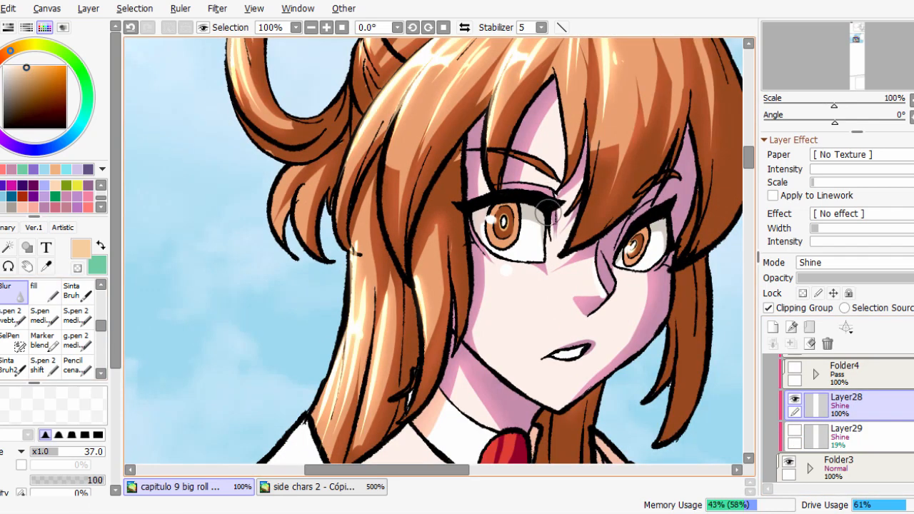
{"action": "key", "text": "Page_Up"}
{"action": "left_click_drag", "start_coordinate": [504, 271], "coordinate": [500, 321]}
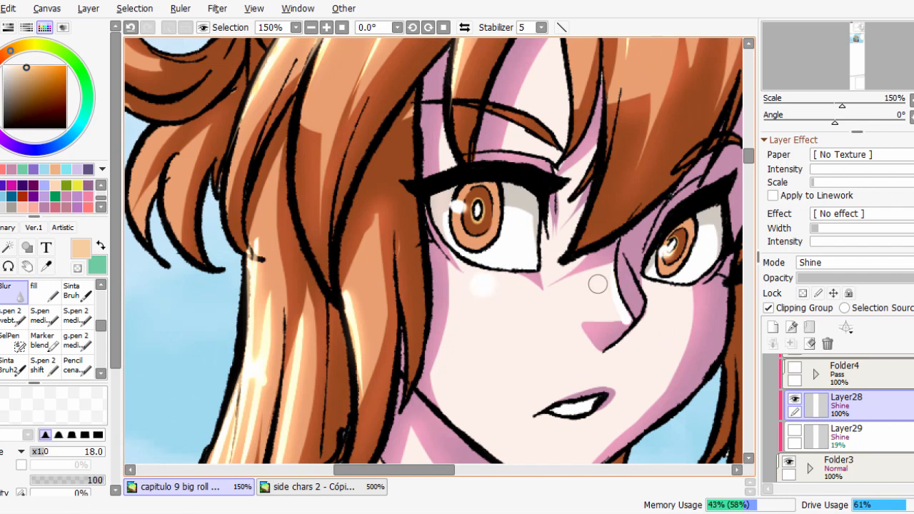
{"action": "key", "text": "bracketleft"}
{"action": "key", "text": "bracketleft"}
{"action": "key", "text": "bracketleft"}
{"action": "left_click_drag", "start_coordinate": [615, 288], "coordinate": [618, 308]}
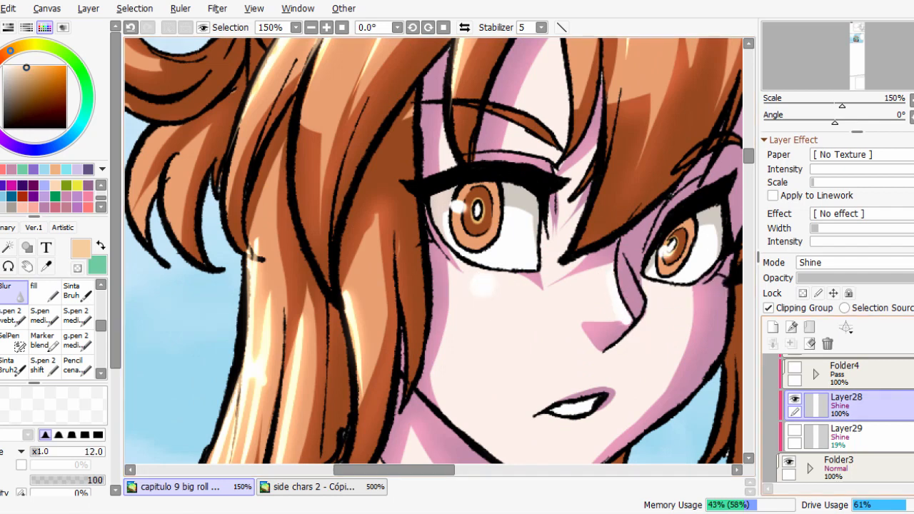
Make Layer29 visible again and lower its opacity to 17%.
{"action": "left_click", "coordinate": [796, 430]}
{"action": "key", "text": "Page_Down"}
{"action": "left_click", "coordinate": [795, 431]}
{"action": "left_click", "coordinate": [795, 430]}
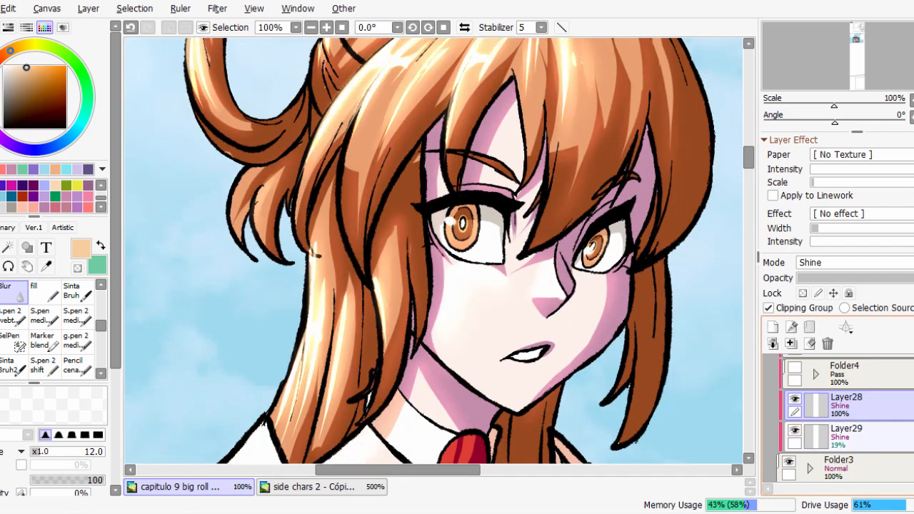
{"action": "left_click", "coordinate": [848, 436]}
{"action": "key", "text": "Page_Down"}
{"action": "key", "text": "Page_Down"}
{"action": "key", "text": "Page_Up"}
{"action": "key", "text": "Page_Up"}
{"action": "key", "text": "Page_Up"}
{"action": "key", "text": "Page_Down"}
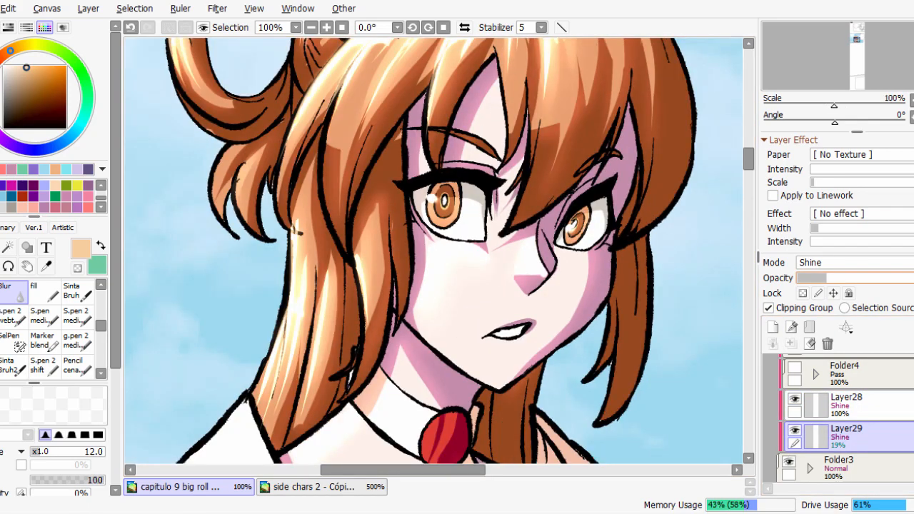
{"action": "key", "text": "Page_Down"}
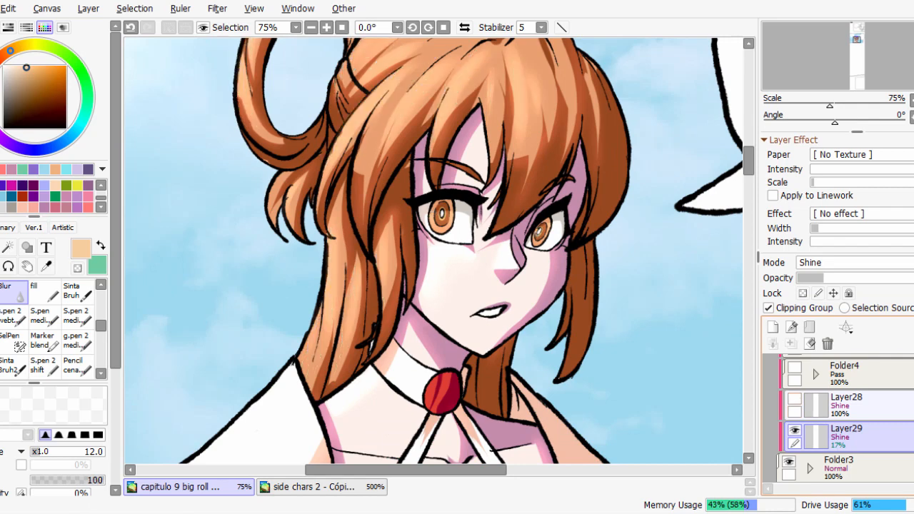
Compare the artwork with and without Layer28, and merge the visible Layer28 down into Layer29.
{"action": "left_click", "coordinate": [795, 400]}
{"action": "left_click", "coordinate": [795, 399]}
{"action": "left_click", "coordinate": [850, 405]}
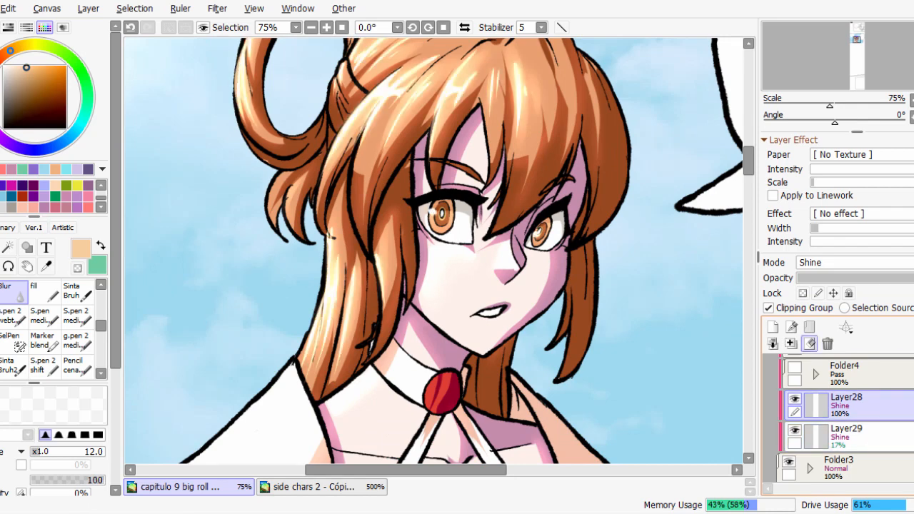
{"action": "left_click", "coordinate": [792, 343]}
{"action": "key", "text": "Page_Down"}
{"action": "key", "text": "Page_Down"}
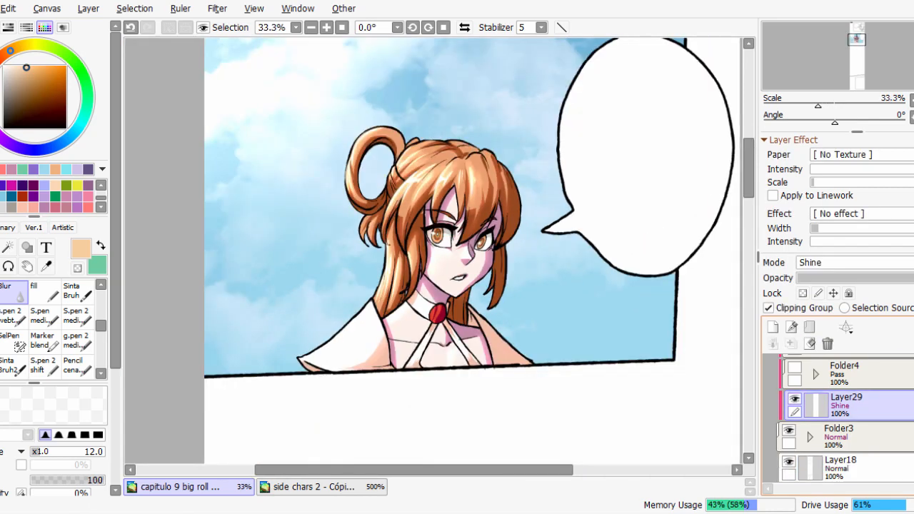
Brush a faint peach glow over the character on Layer29 with a very large soft brush and compare it with the layer hidden.
{"action": "left_click", "coordinate": [2, 317]}
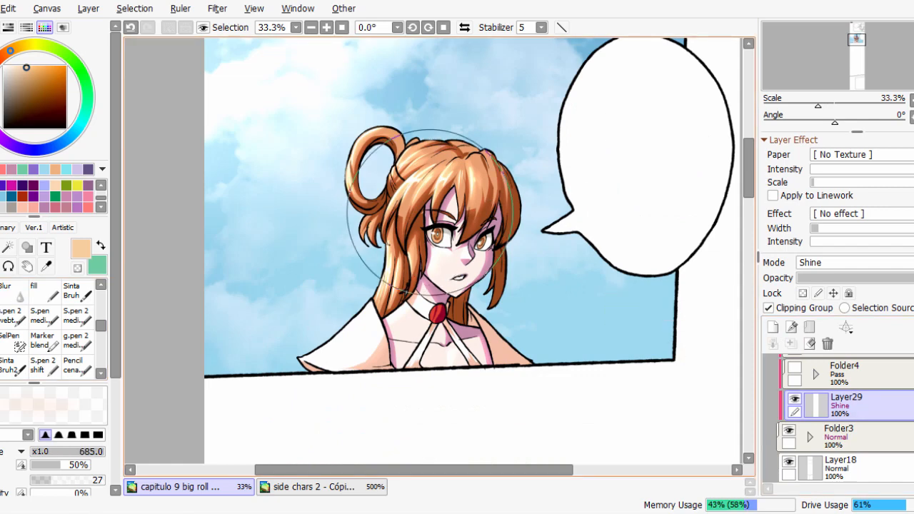
{"action": "left_click_drag", "start_coordinate": [430, 212], "coordinate": [509, 212]}
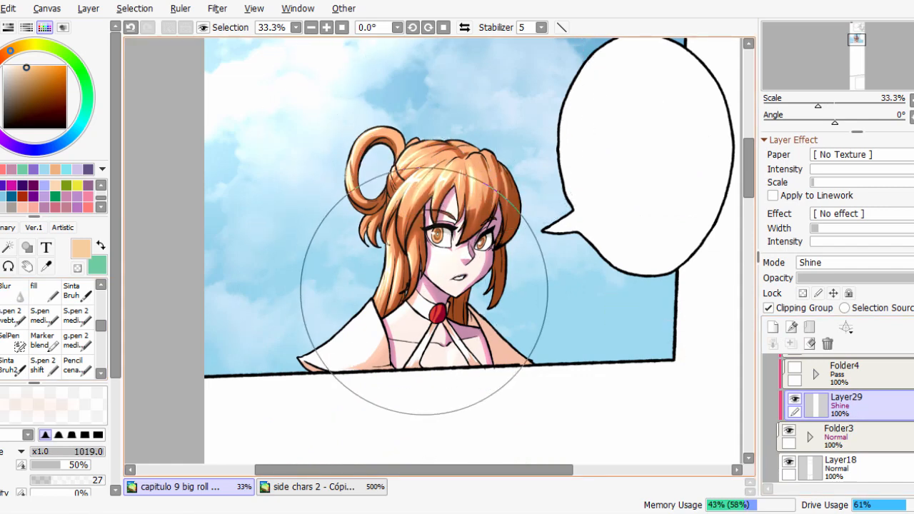
{"action": "left_click_drag", "start_coordinate": [503, 291], "coordinate": [375, 292]}
{"action": "scroll", "coordinate": [320, 401], "scroll_direction": "down", "scroll_amount": 1}
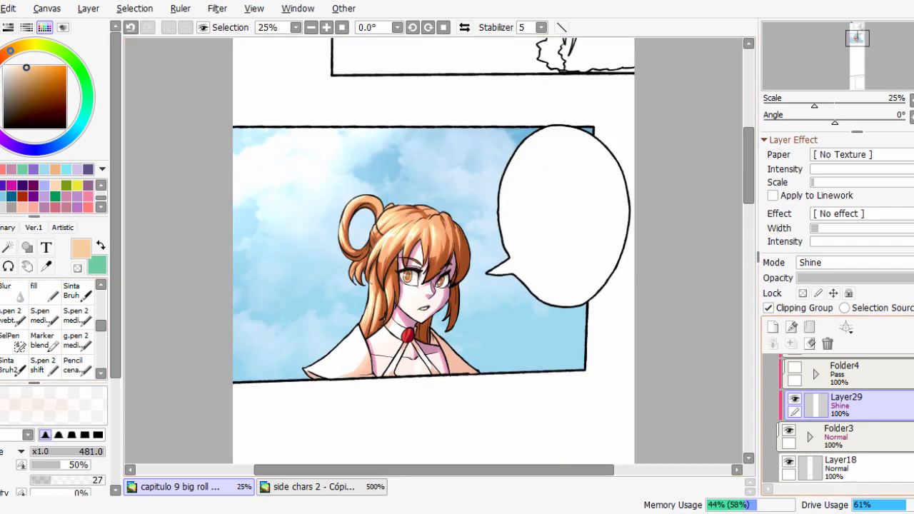
{"action": "scroll", "coordinate": [439, 282], "scroll_direction": "up", "scroll_amount": 2}
{"action": "left_click", "coordinate": [795, 400]}
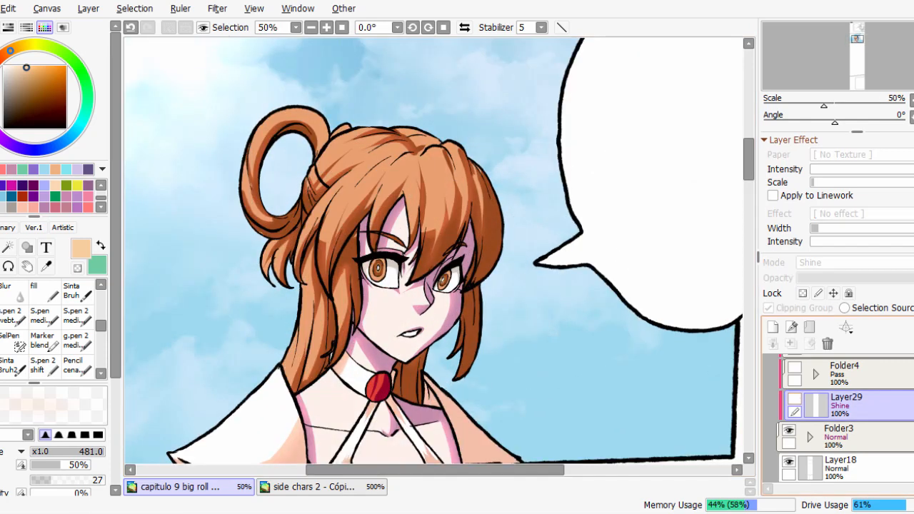
{"action": "left_click", "coordinate": [795, 400]}
Add a new layer directly above Folder3, clip it to the folder and set its blending mode to Multiply.
{"action": "left_click", "coordinate": [851, 436]}
{"action": "left_click", "coordinate": [773, 327]}
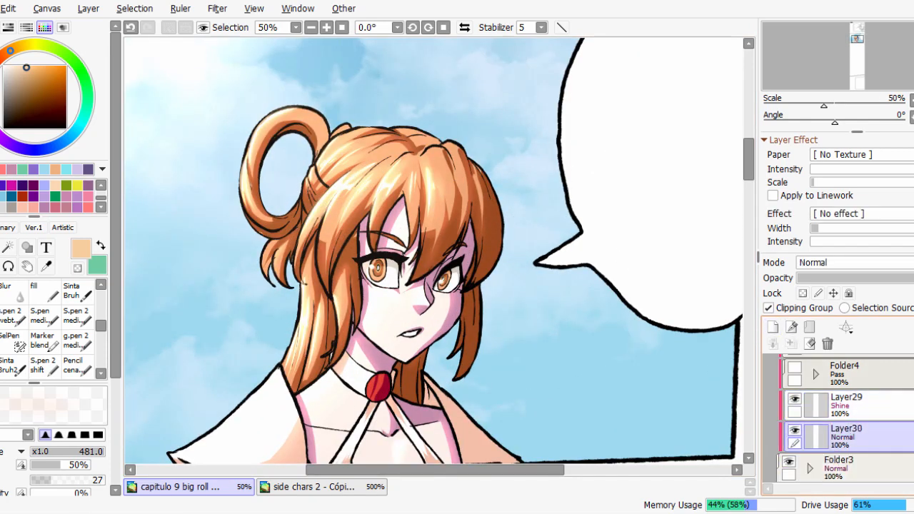
{"action": "left_click", "coordinate": [768, 308]}
{"action": "left_click", "coordinate": [855, 263]}
{"action": "left_click", "coordinate": [812, 294]}
Sample the light blue of the sky and cover the whole character with it on Layer30 using the fill brush.
{"action": "right_click", "coordinate": [530, 347]}
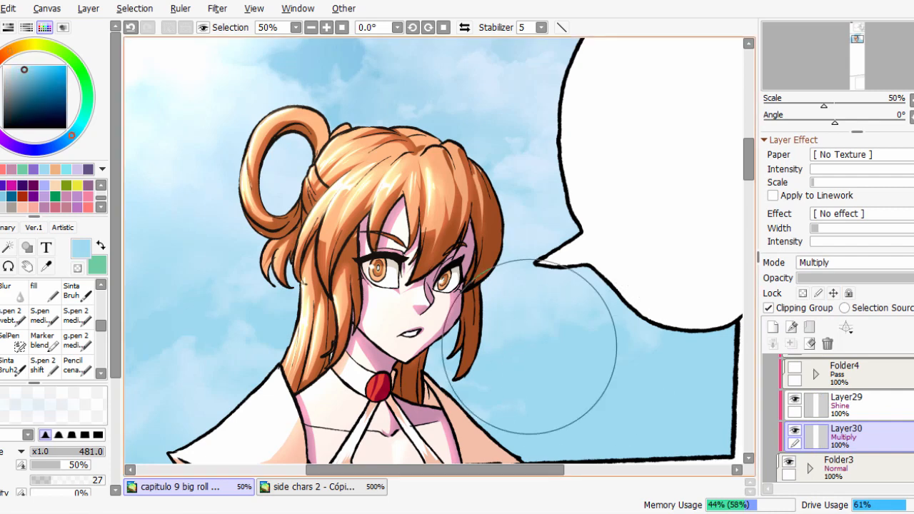
{"action": "left_click", "coordinate": [44, 292]}
{"action": "scroll", "coordinate": [365, 280], "scroll_direction": "down", "scroll_amount": 1}
{"action": "mouse_move", "coordinate": [365, 280]}
{"action": "left_mouse_down"}
{"action": "mouse_move", "coordinate": [297, 373]}
{"action": "mouse_move", "coordinate": [322, 329]}
{"action": "mouse_move", "coordinate": [398, 279]}
{"action": "mouse_move", "coordinate": [465, 347]}
{"action": "left_mouse_up"}
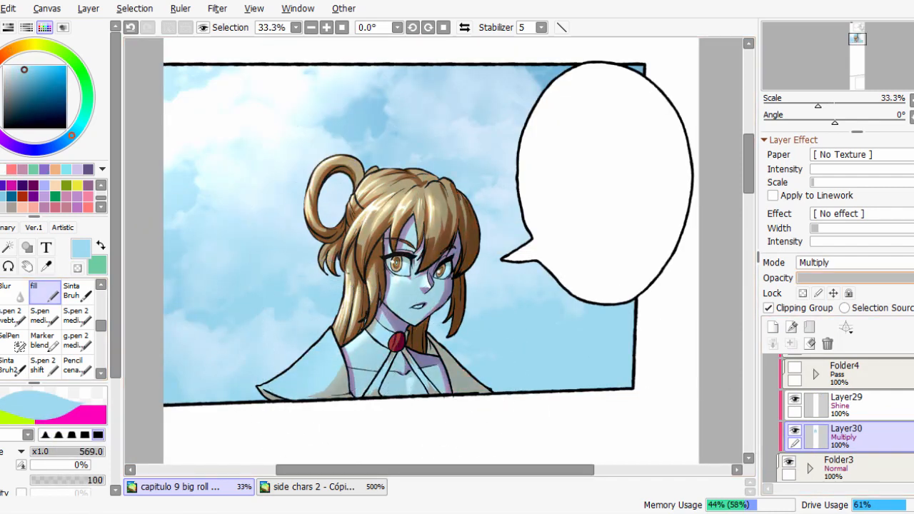
Lower Layer30's opacity to 28% and compare the artwork with the layer effects switched off and on.
{"action": "left_click", "coordinate": [832, 278]}
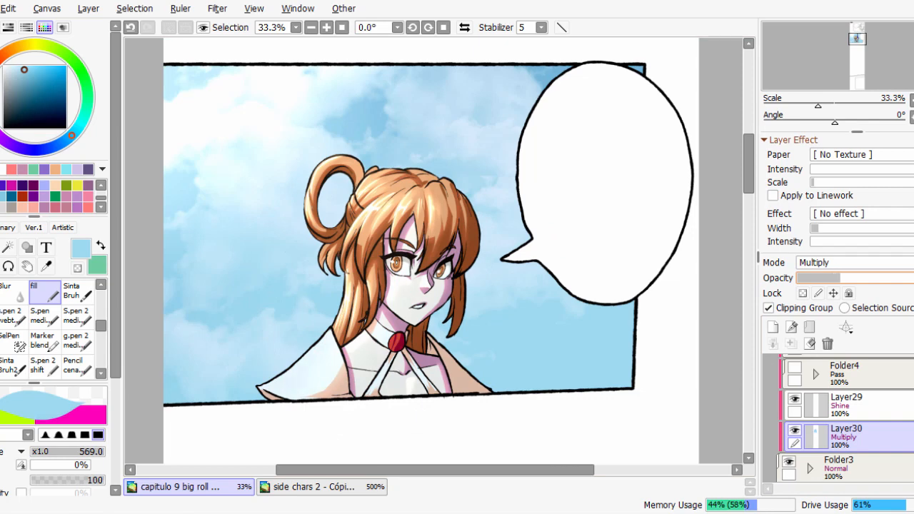
{"action": "left_click", "coordinate": [795, 431]}
{"action": "left_click", "coordinate": [795, 431]}
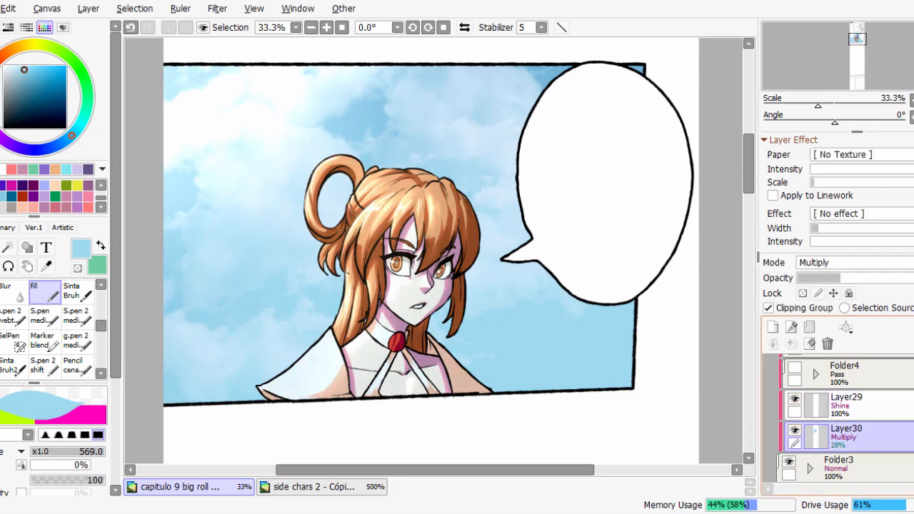
{"action": "left_click", "coordinate": [795, 400]}
{"action": "left_click", "coordinate": [795, 399]}
{"action": "key", "text": "Page_Down"}
{"action": "left_click", "coordinate": [795, 400]}
{"action": "left_click", "coordinate": [795, 399]}
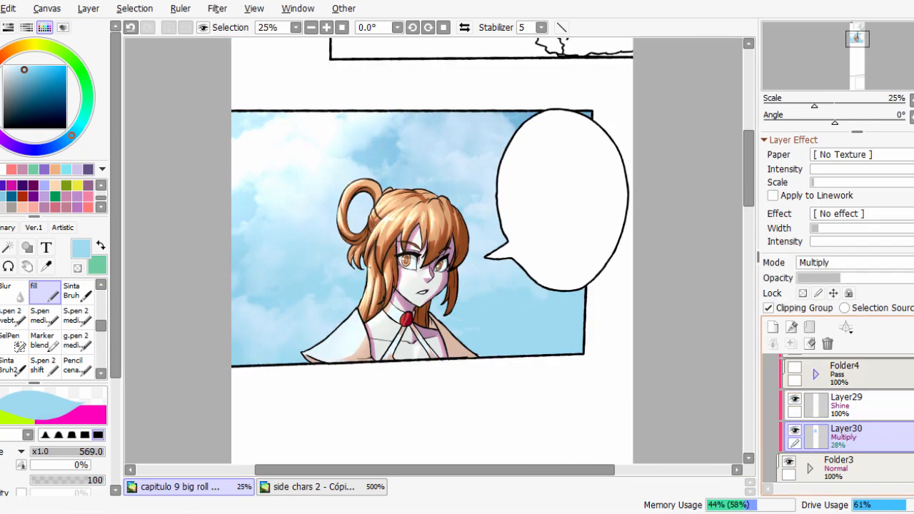
Add a new layer above the sky layer Layer23, clip it and set its blending mode to Multiply.
{"action": "scroll", "coordinate": [847, 414], "scroll_direction": "down", "scroll_amount": 5}
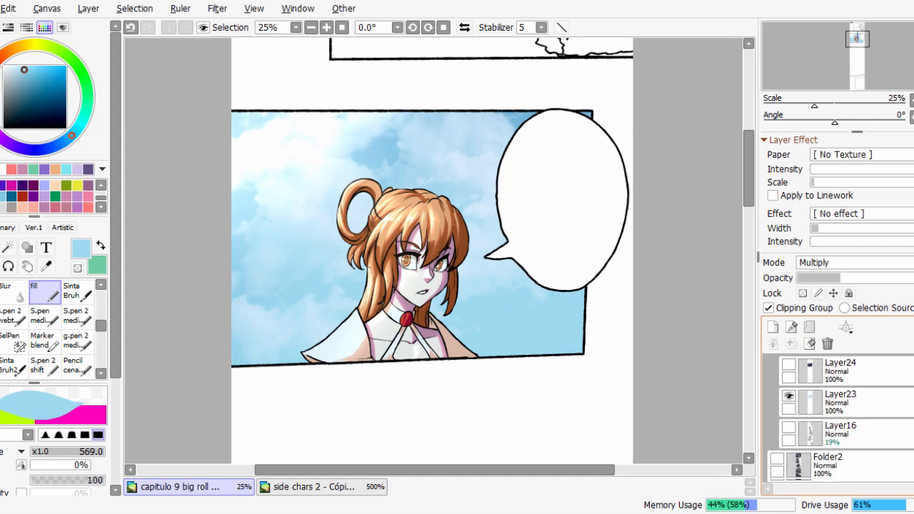
{"action": "left_click", "coordinate": [847, 400]}
{"action": "left_click", "coordinate": [789, 393]}
{"action": "left_click", "coordinate": [789, 393]}
{"action": "left_click", "coordinate": [773, 327]}
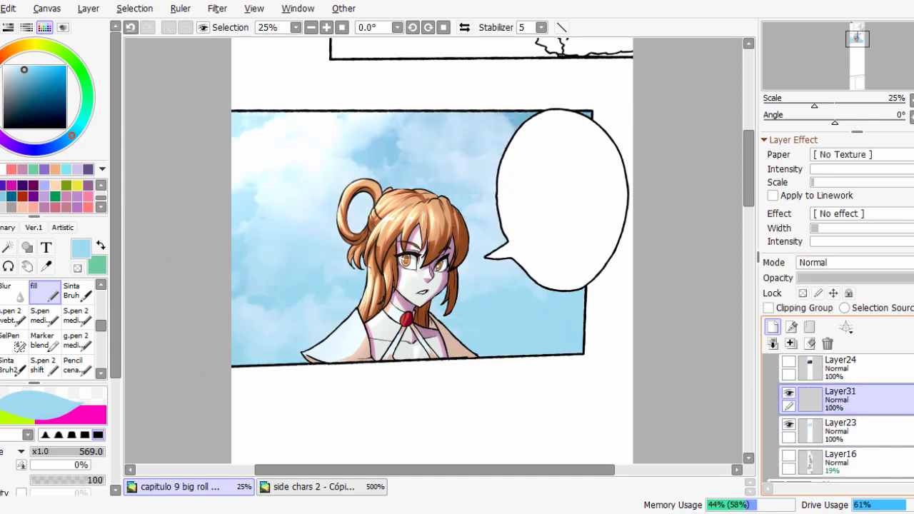
{"action": "left_click", "coordinate": [770, 308]}
{"action": "left_click", "coordinate": [843, 263]}
{"action": "left_click", "coordinate": [815, 296]}
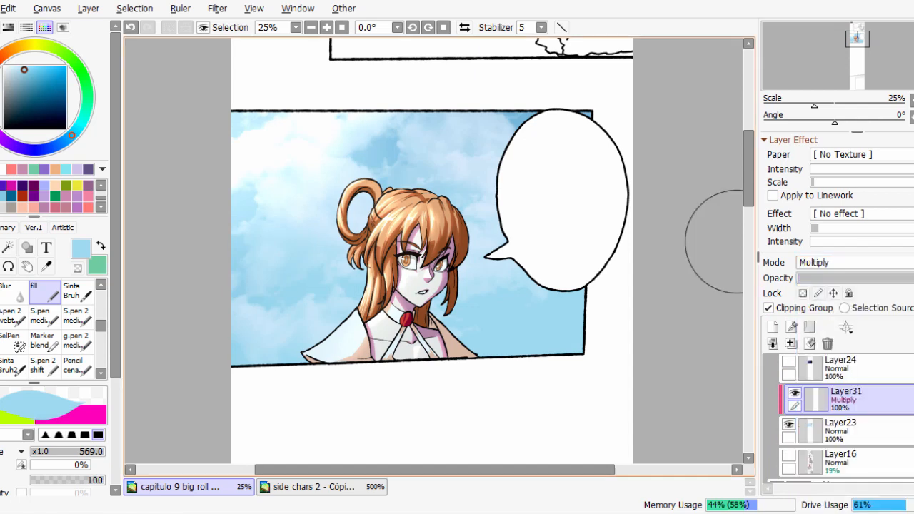
Cover the entire sky with light orange on Layer31 and change the layer's blending mode to Color.
{"action": "left_click", "coordinate": [55, 169]}
{"action": "left_click_drag", "start_coordinate": [278, 310], "coordinate": [272, 220]}
{"action": "mouse_move", "coordinate": [257, 150]}
{"action": "left_mouse_down"}
{"action": "mouse_move", "coordinate": [237, 313]}
{"action": "mouse_move", "coordinate": [457, 145]}
{"action": "mouse_move", "coordinate": [581, 337]}
{"action": "left_mouse_up"}
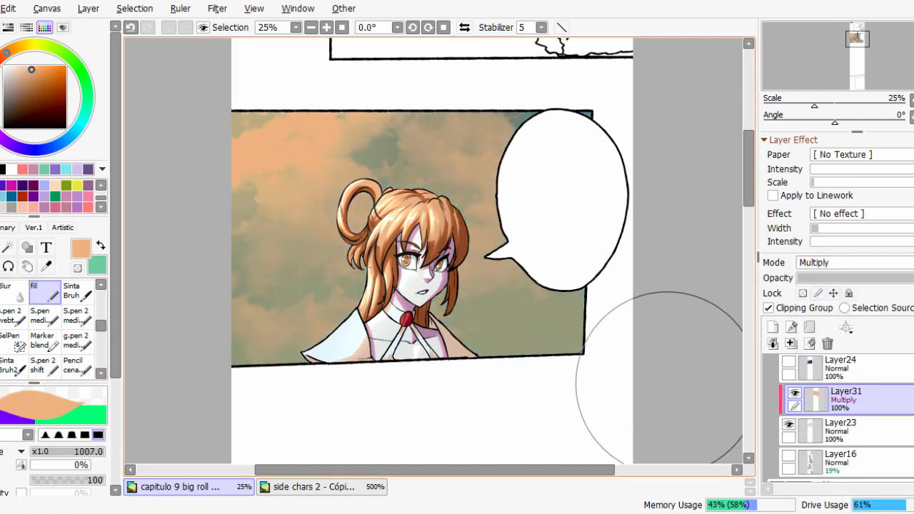
{"action": "left_click", "coordinate": [854, 262]}
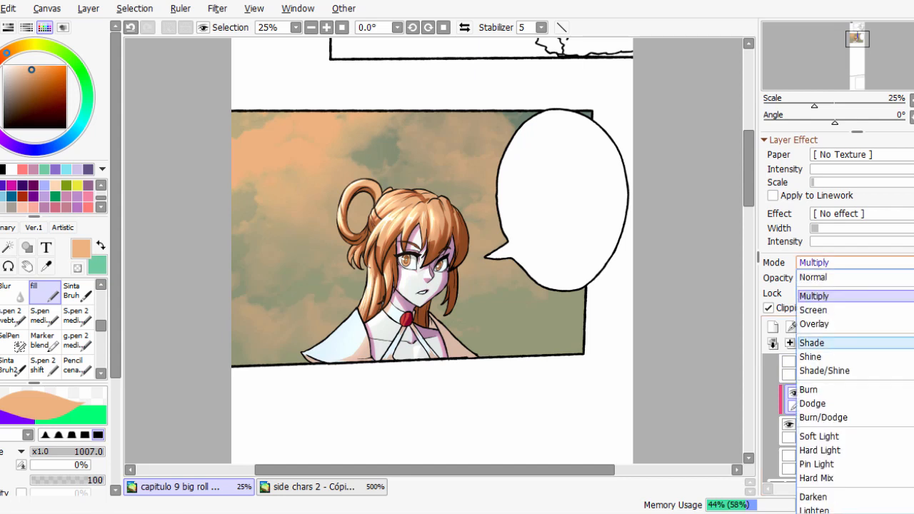
{"action": "scroll", "coordinate": [836, 429], "scroll_direction": "down", "scroll_amount": 5}
{"action": "left_click", "coordinate": [821, 493]}
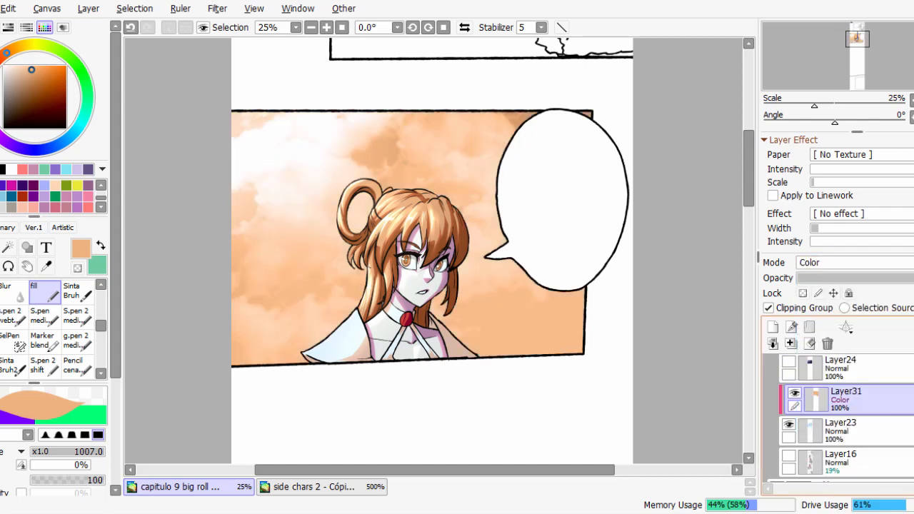
Brush darker orange-brown tones over the lower sky on Layer31 with a soft brush at size 1113, and compare with the layer hidden.
{"action": "left_click", "coordinate": [39, 81]}
{"action": "left_click", "coordinate": [1, 318]}
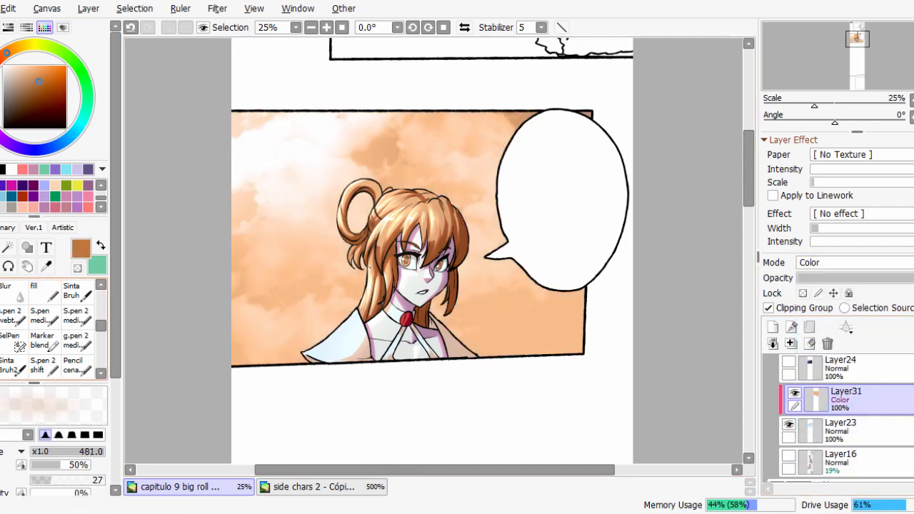
{"action": "left_click_drag", "start_coordinate": [498, 347], "coordinate": [465, 333]}
{"action": "left_click_drag", "start_coordinate": [627, 376], "coordinate": [682, 376]}
{"action": "left_click_drag", "start_coordinate": [530, 357], "coordinate": [643, 352]}
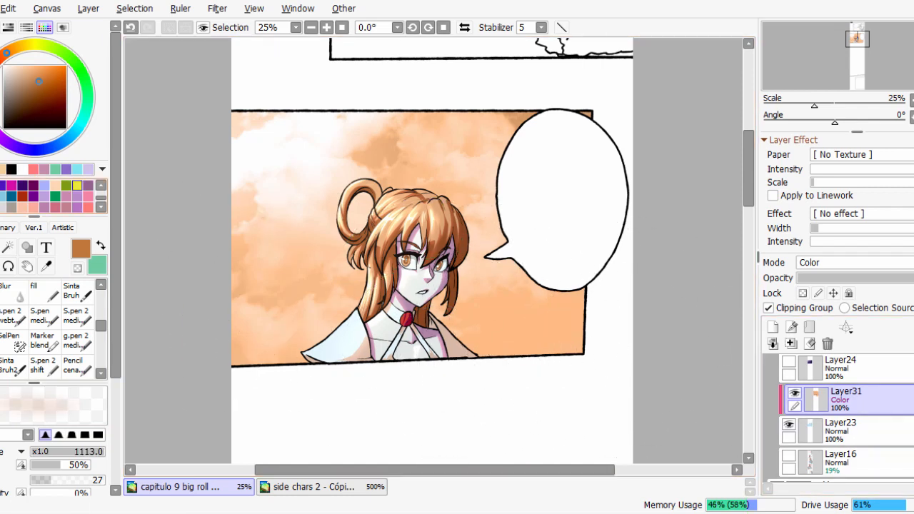
{"action": "left_click", "coordinate": [45, 95]}
{"action": "left_click_drag", "start_coordinate": [498, 363], "coordinate": [382, 352]}
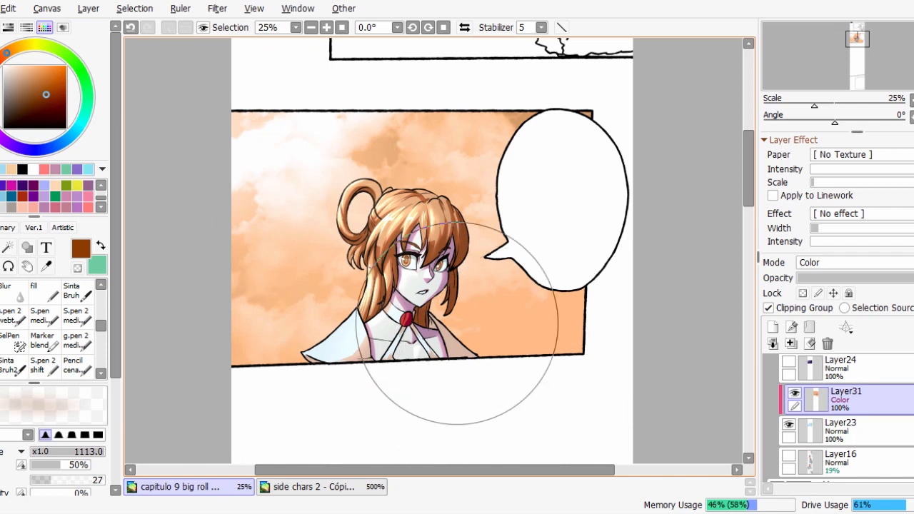
{"action": "left_click", "coordinate": [796, 394]}
{"action": "left_click", "coordinate": [795, 394]}
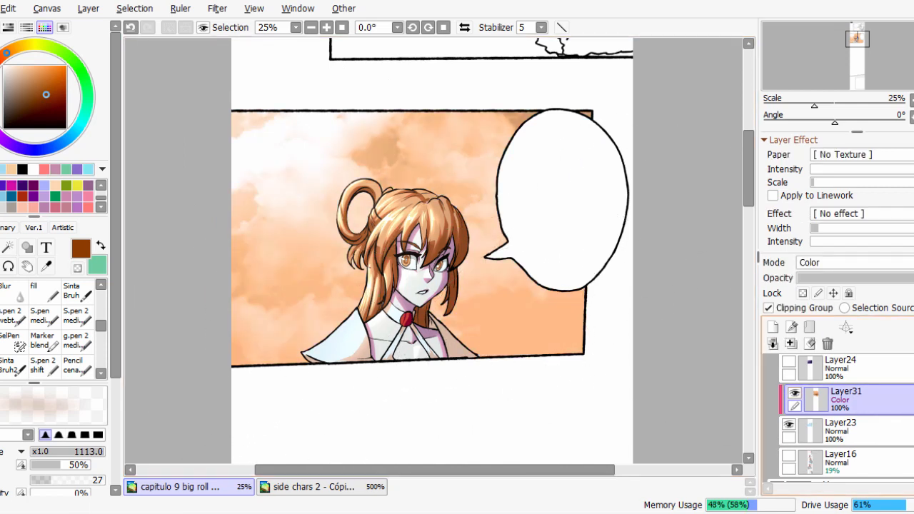
Add a clipped layer above Layer31, set it to Multiply and brush dark orange-brown over the lower sky with the soft brush.
{"action": "left_click", "coordinate": [773, 327]}
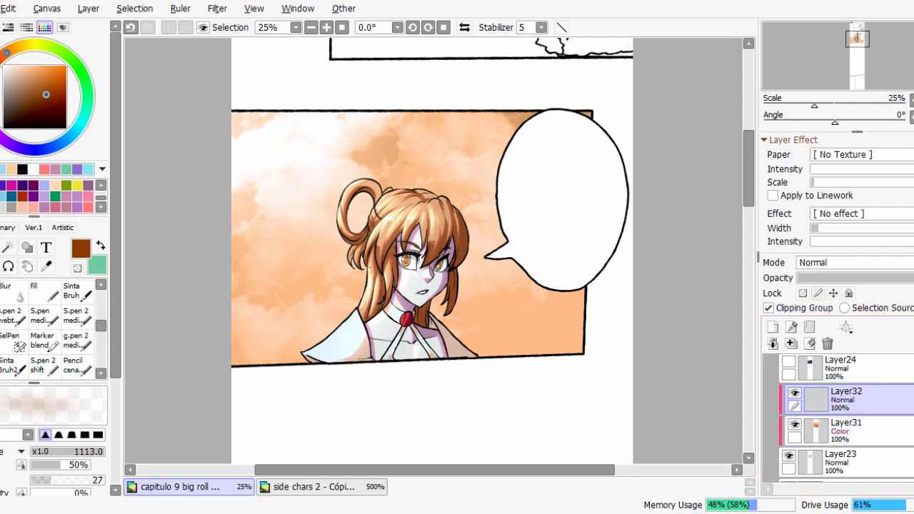
{"action": "left_click", "coordinate": [854, 262]}
{"action": "left_click", "coordinate": [814, 296]}
{"action": "mouse_move", "coordinate": [469, 350]}
{"action": "left_mouse_down"}
{"action": "mouse_move", "coordinate": [364, 402]}
{"action": "mouse_move", "coordinate": [241, 371]}
{"action": "mouse_move", "coordinate": [540, 351]}
{"action": "left_mouse_up"}
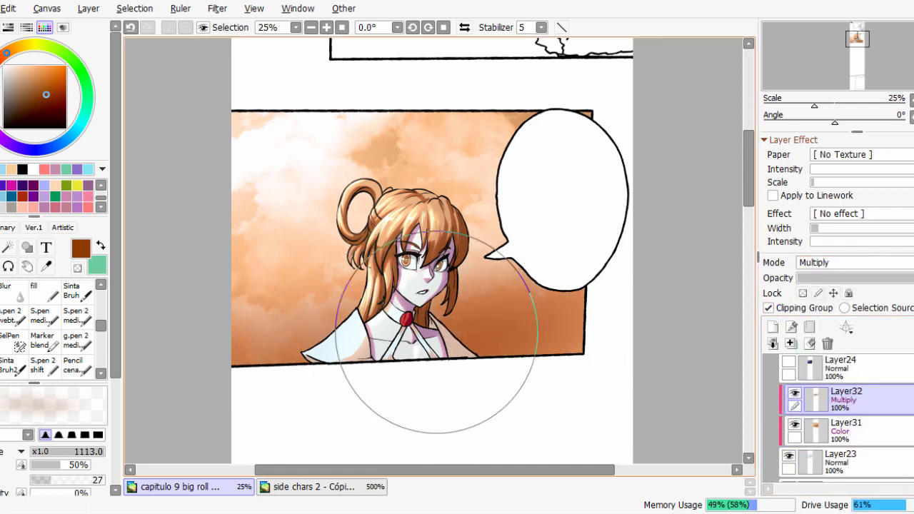
{"action": "scroll", "coordinate": [612, 204], "scroll_direction": "down", "scroll_amount": 1}
{"action": "scroll", "coordinate": [560, 226], "scroll_direction": "up", "scroll_amount": 1}
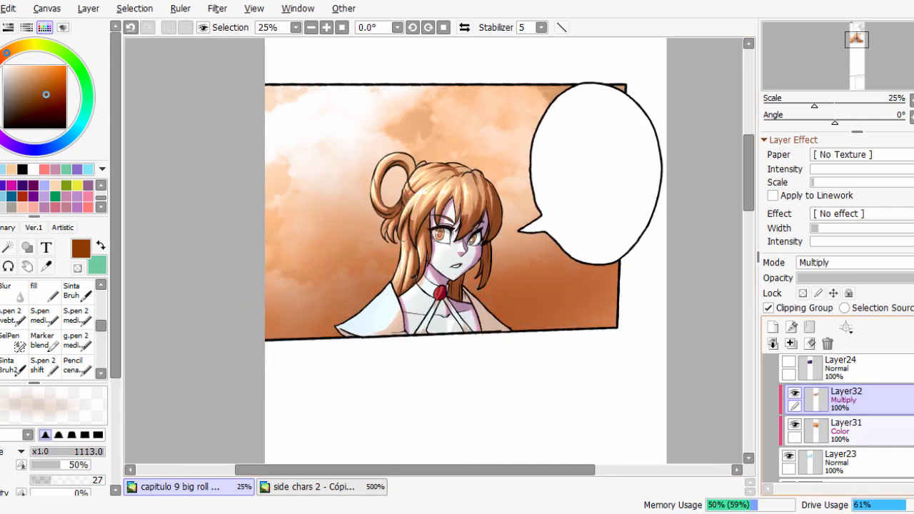
Cover the character on the Multiply layer Layer30 with light orange sampled from the sky, using the fill brush.
{"action": "scroll", "coordinate": [843, 418], "scroll_direction": "down", "scroll_amount": 5}
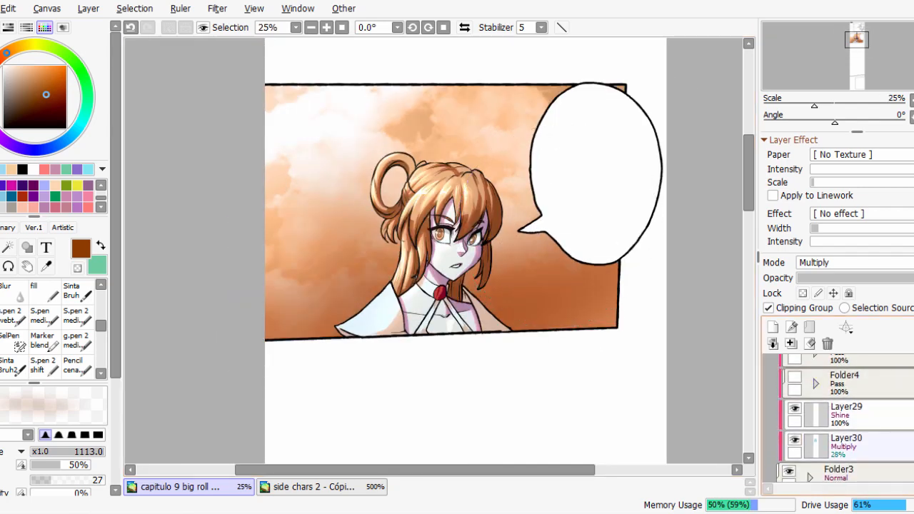
{"action": "left_click", "coordinate": [795, 440]}
{"action": "left_click", "coordinate": [795, 440]}
{"action": "left_click", "coordinate": [851, 445]}
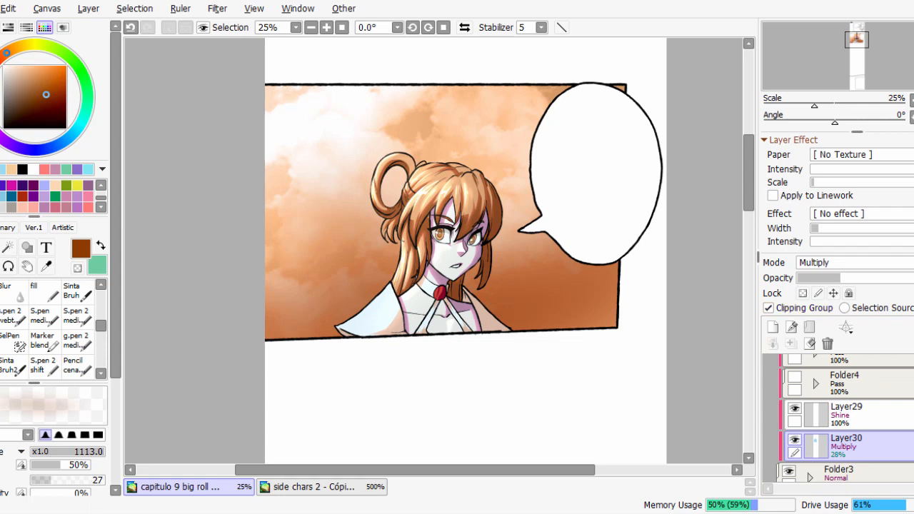
{"action": "left_click", "coordinate": [525, 280], "text": "alt"}
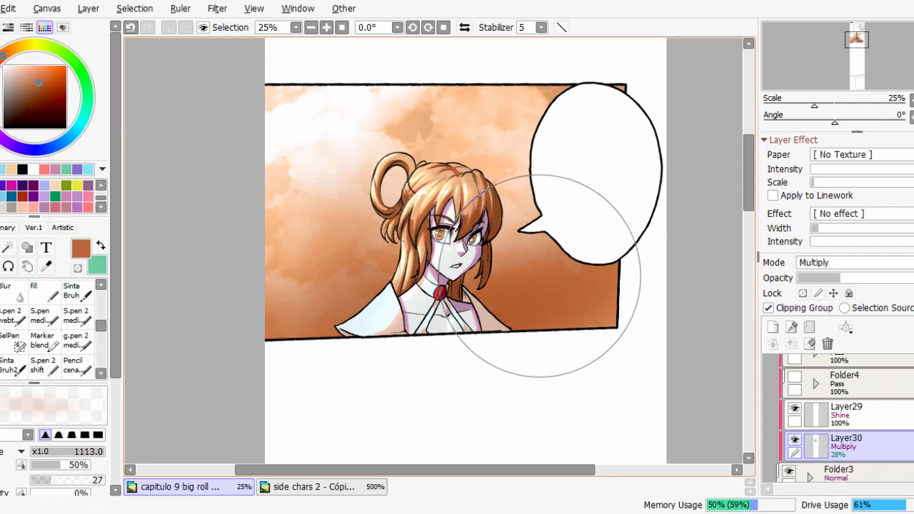
{"action": "left_click", "coordinate": [419, 146], "text": "alt"}
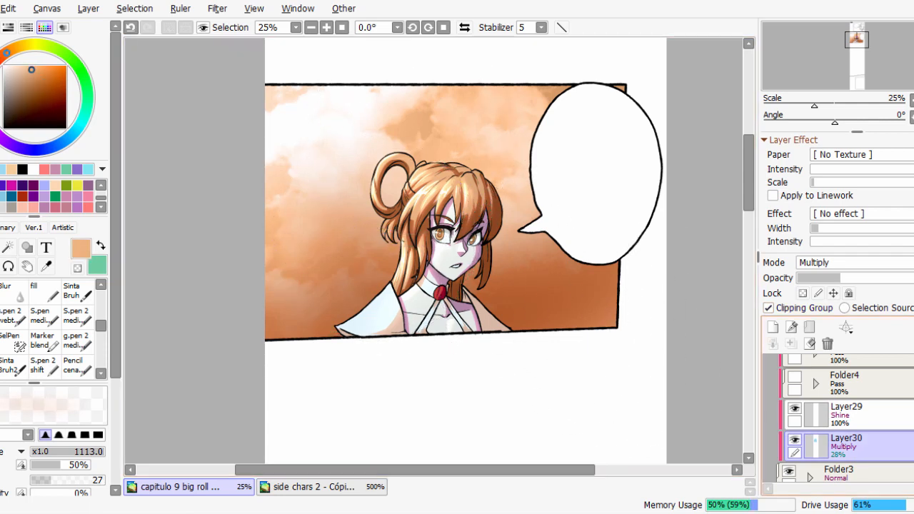
{"action": "left_click", "coordinate": [45, 292]}
{"action": "mouse_move", "coordinate": [474, 173]}
{"action": "left_mouse_down"}
{"action": "mouse_move", "coordinate": [384, 217]}
{"action": "mouse_move", "coordinate": [340, 327]}
{"action": "mouse_move", "coordinate": [493, 242]}
{"action": "mouse_move", "coordinate": [378, 252]}
{"action": "mouse_move", "coordinate": [385, 289]}
{"action": "left_mouse_up"}
Lock the opacity of the Shine layer Layer29, recolor its highlights with a more saturated orange, and compare with the layer hidden.
{"action": "left_click", "coordinate": [846, 415]}
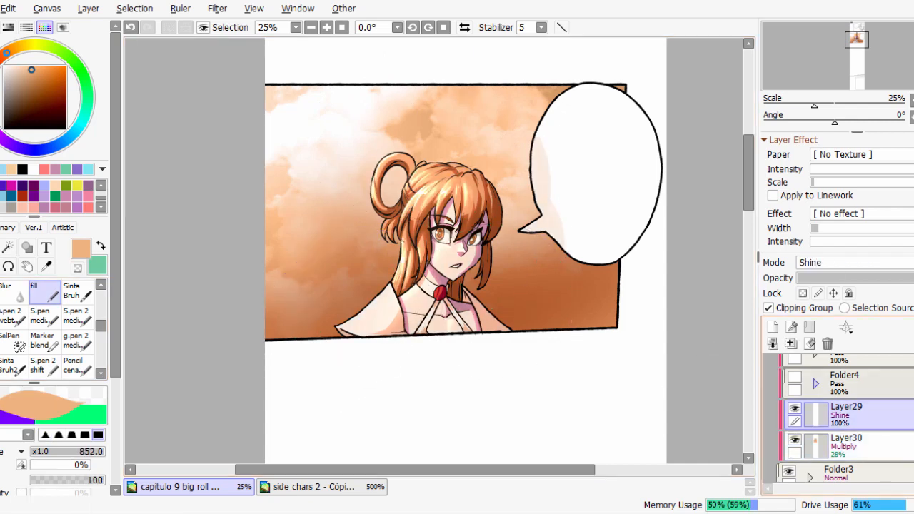
{"action": "left_click", "coordinate": [39, 69]}
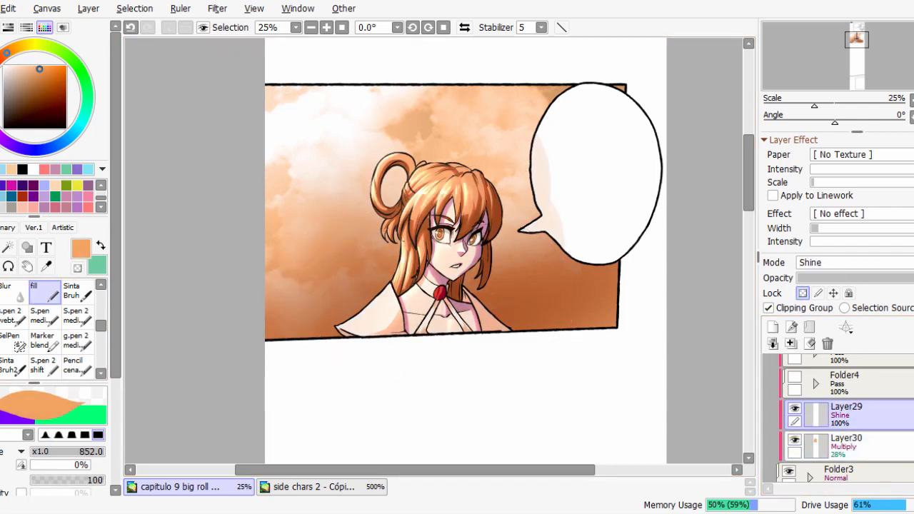
{"action": "left_click", "coordinate": [88, 9]}
{"action": "left_click", "coordinate": [193, 226]}
{"action": "scroll", "coordinate": [571, 316], "scroll_direction": "up", "scroll_amount": 2}
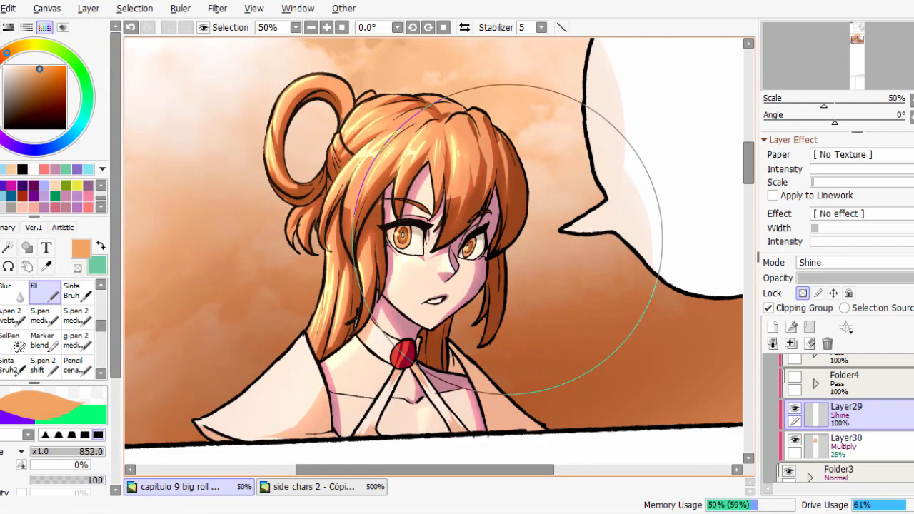
{"action": "scroll", "coordinate": [572, 295], "scroll_direction": "down", "scroll_amount": 1}
{"action": "left_click", "coordinate": [796, 410]}
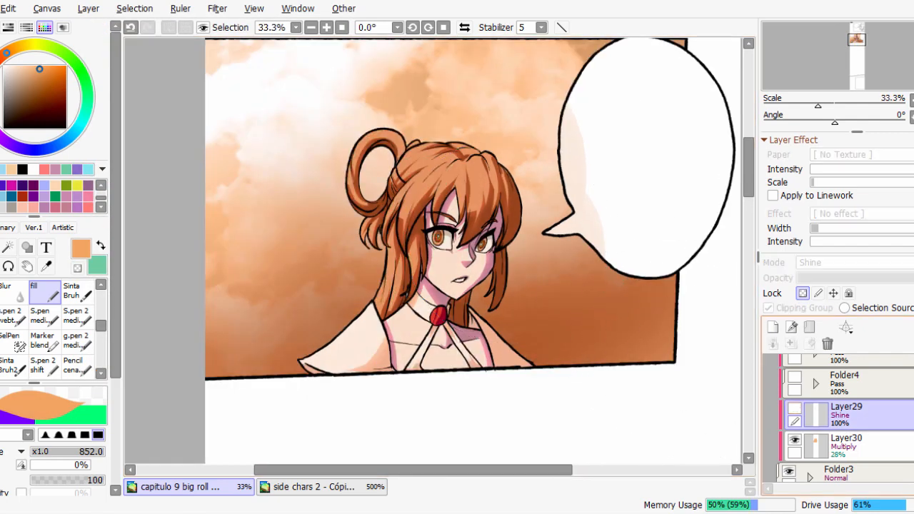
{"action": "left_click", "coordinate": [795, 410]}
{"action": "key", "text": "Page_Down"}
{"action": "key", "text": "Page_Down"}
{"action": "key", "text": "Page_Up"}
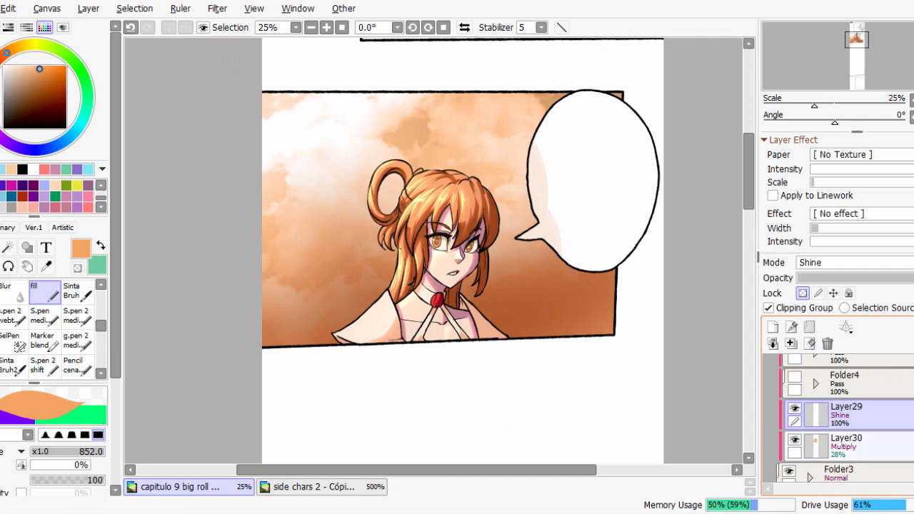
Group Layer29 and Layer30 in a new folder and set the folder's blending mode to Pass.
{"action": "left_click", "coordinate": [862, 447], "text": "shift"}
{"action": "left_click", "coordinate": [810, 326]}
{"action": "left_click", "coordinate": [862, 419]}
{"action": "left_click", "coordinate": [817, 415]}
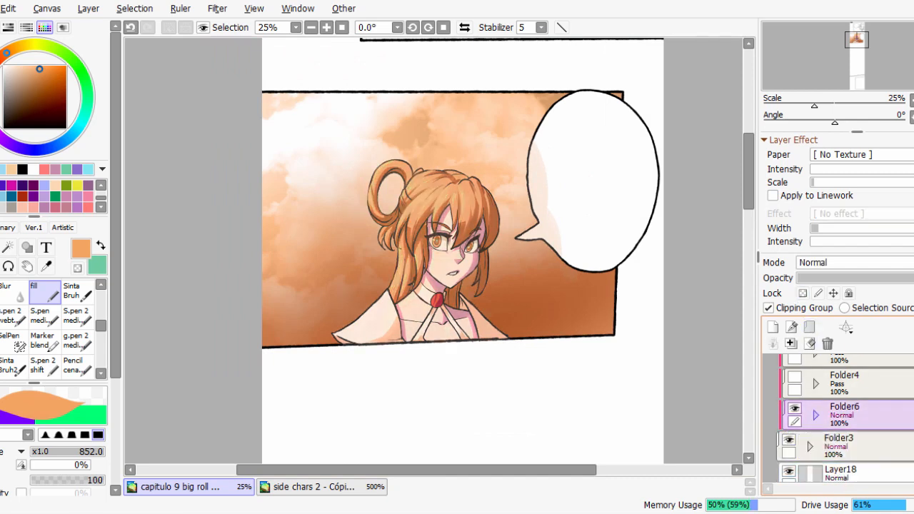
{"action": "left_click", "coordinate": [854, 262]}
{"action": "left_click", "coordinate": [814, 280]}
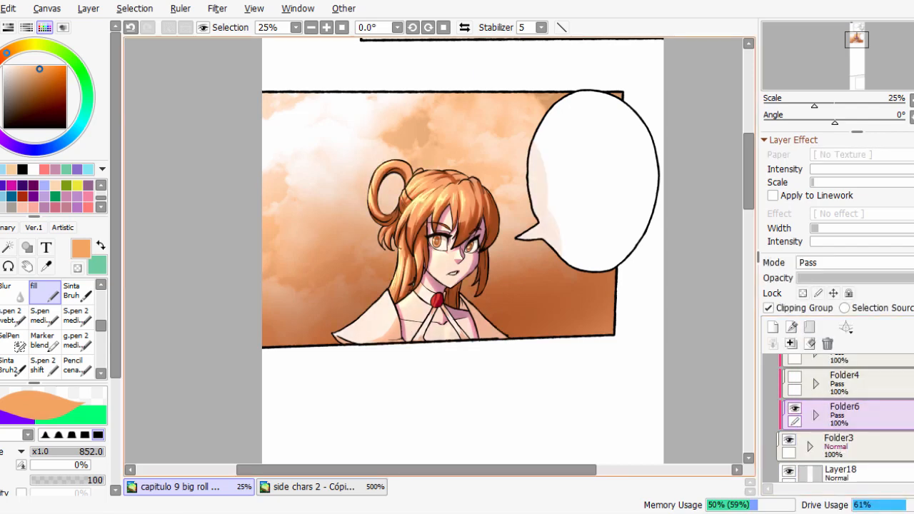
Compare the character up close with the orange lighting folder Folder6 switched on and off.
{"action": "scroll", "coordinate": [547, 297], "scroll_direction": "up", "scroll_amount": 1}
{"action": "left_click_drag", "start_coordinate": [548, 297], "coordinate": [567, 331]}
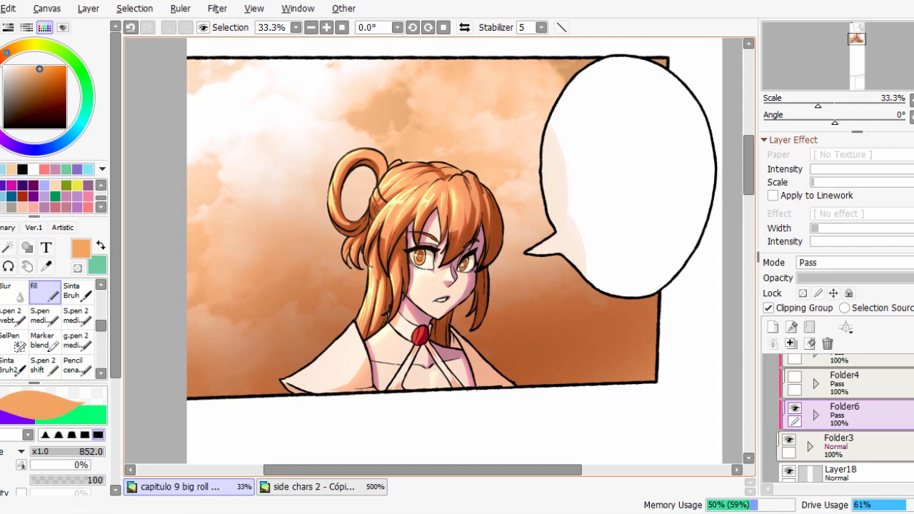
{"action": "scroll", "coordinate": [406, 261], "scroll_direction": "up", "scroll_amount": 1}
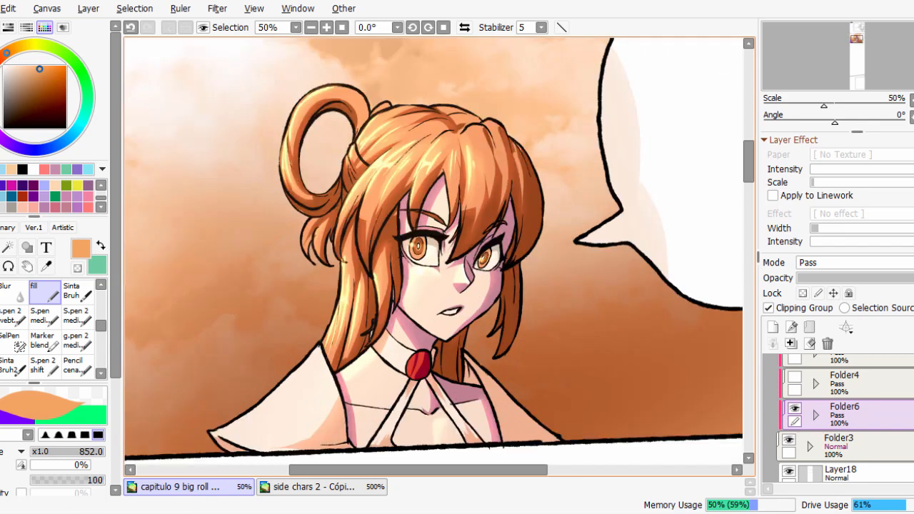
{"action": "left_click_drag", "start_coordinate": [429, 300], "coordinate": [425, 230]}
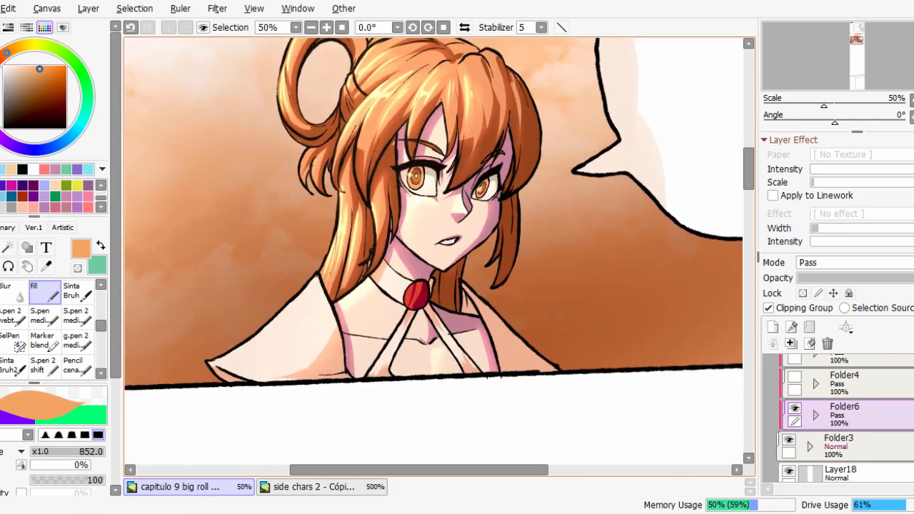
{"action": "left_click", "coordinate": [795, 408]}
{"action": "left_click", "coordinate": [795, 409]}
{"action": "left_click", "coordinate": [795, 408]}
{"action": "left_click", "coordinate": [795, 408]}
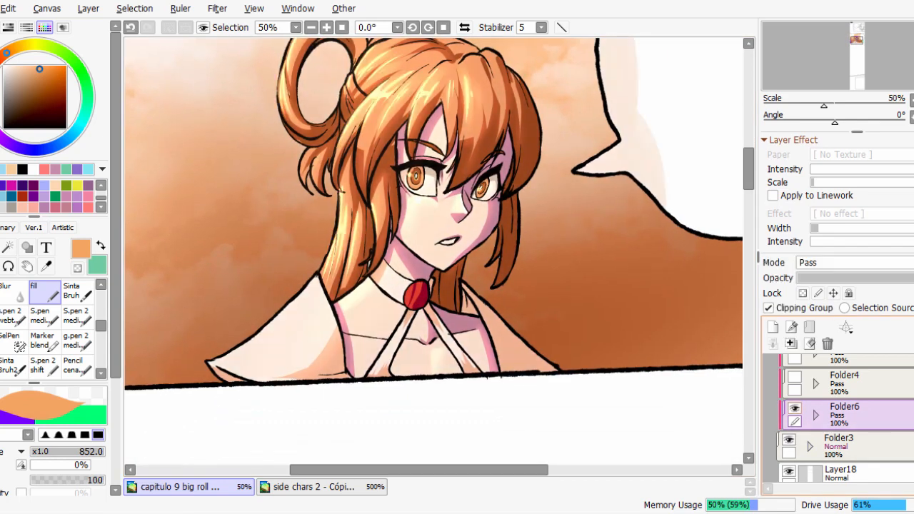
{"action": "left_click", "coordinate": [795, 408]}
{"action": "left_click", "coordinate": [795, 409]}
{"action": "left_click", "coordinate": [795, 408]}
{"action": "left_click", "coordinate": [795, 409]}
{"action": "left_click", "coordinate": [796, 409]}
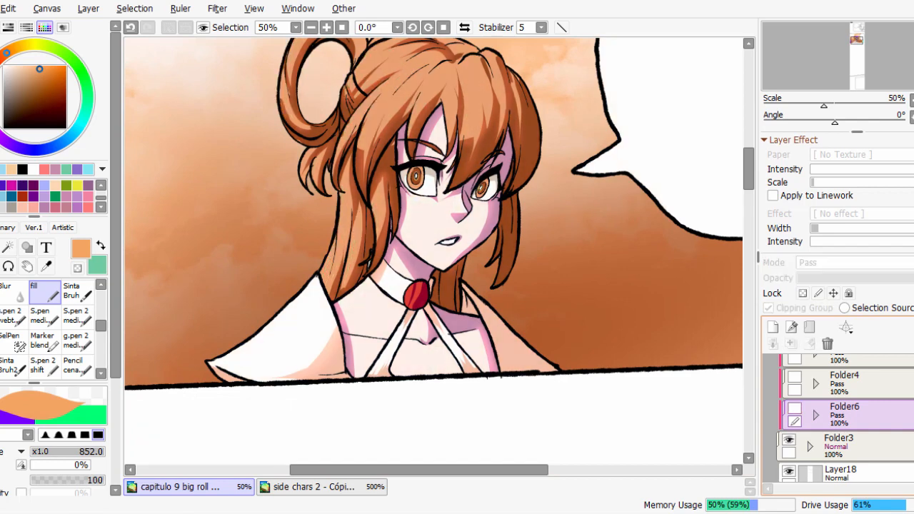
Hide the sky tint layers Layer32 and Layer31 and show Folder4 to view the daytime lighting against the blue sky.
{"action": "scroll", "coordinate": [795, 414], "scroll_direction": "down", "scroll_amount": 4}
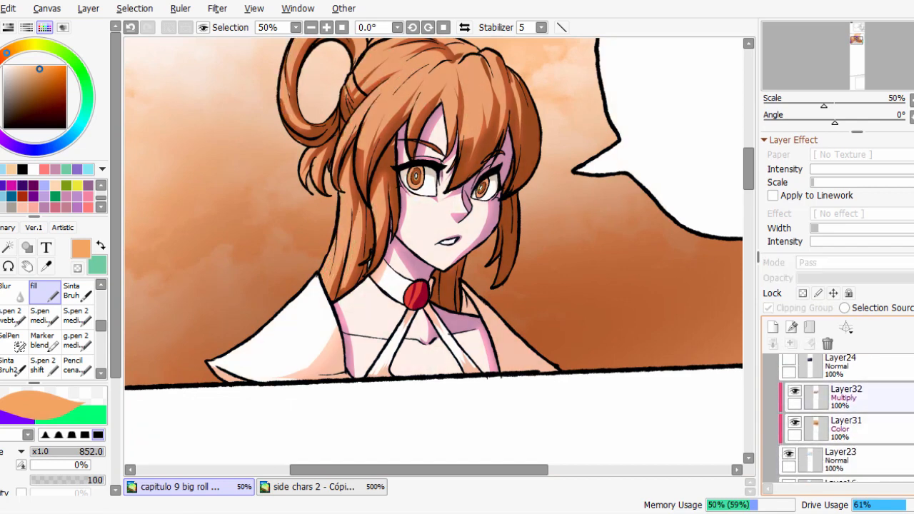
{"action": "left_click_drag", "start_coordinate": [795, 391], "coordinate": [795, 423]}
{"action": "scroll", "coordinate": [846, 418], "scroll_direction": "up", "scroll_amount": 4}
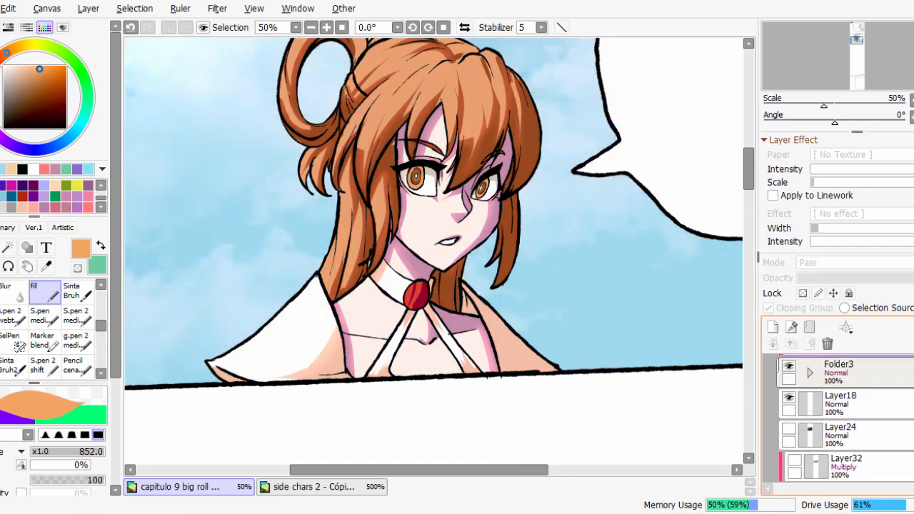
{"action": "left_click", "coordinate": [796, 366]}
{"action": "scroll", "coordinate": [434, 250], "scroll_direction": "up", "scroll_amount": 2}
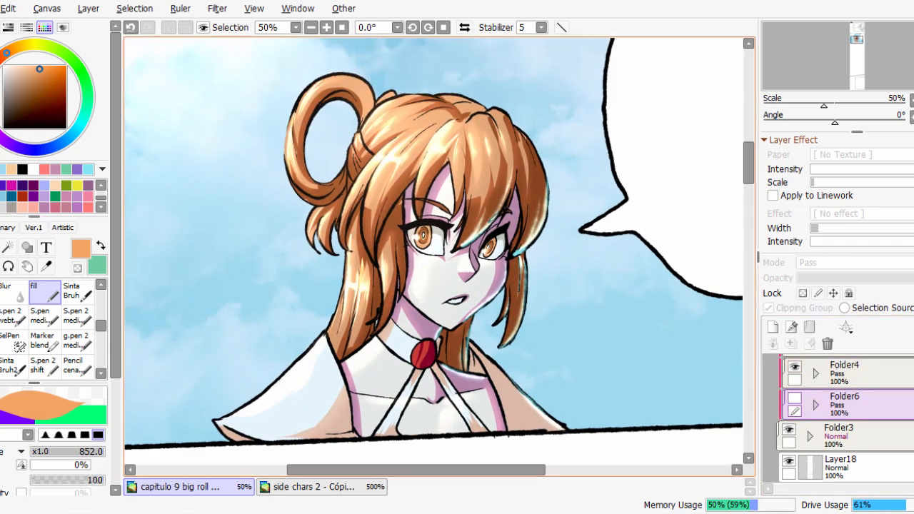
Show Layer31 and Layer32 again and swap Folder4 for Folder6 to view the orange sunset lighting.
{"action": "scroll", "coordinate": [845, 418], "scroll_direction": "down", "scroll_amount": 4}
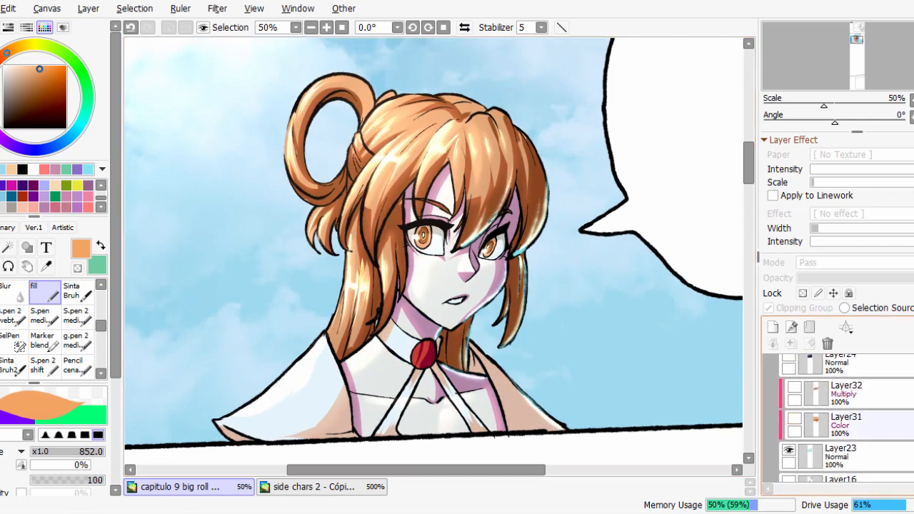
{"action": "left_click", "coordinate": [795, 419]}
{"action": "left_click", "coordinate": [795, 387]}
{"action": "scroll", "coordinate": [846, 419], "scroll_direction": "up", "scroll_amount": 4}
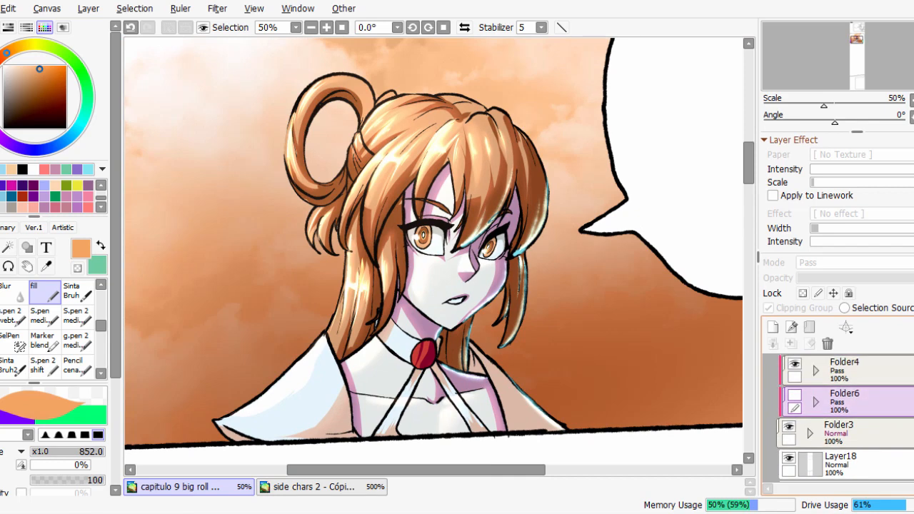
{"action": "left_click", "coordinate": [795, 363]}
{"action": "left_click", "coordinate": [795, 395]}
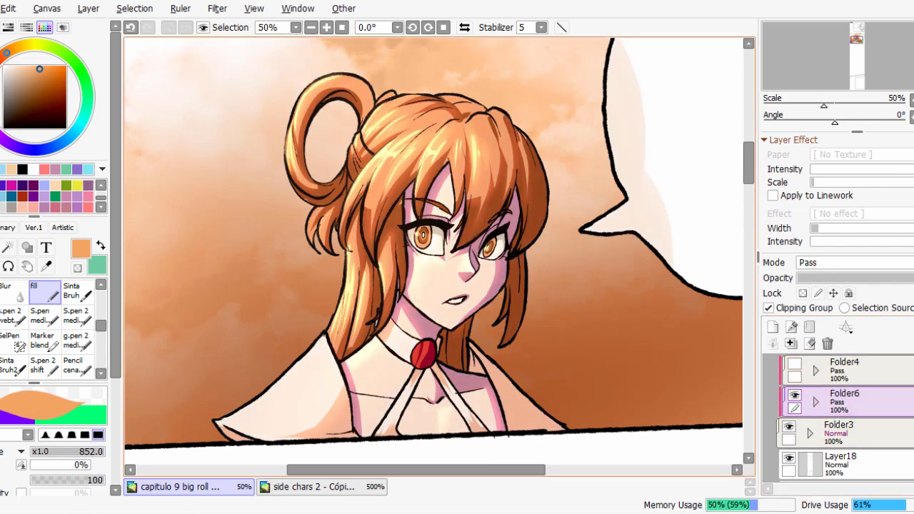
Replace the sunset sky layers with the night sky Layer24 and swap Folder6 for Folder4(2) to examine the night lighting up close.
{"action": "scroll", "coordinate": [845, 419], "scroll_direction": "down", "scroll_amount": 4}
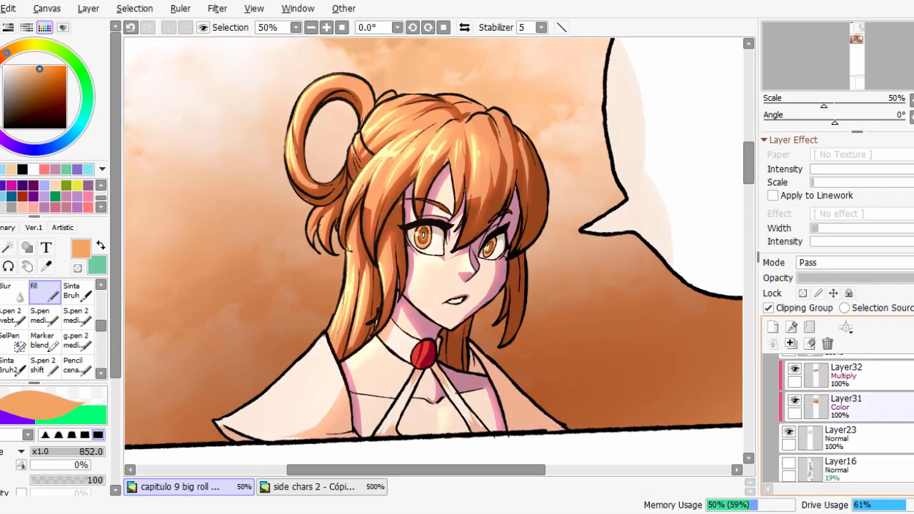
{"action": "left_click_drag", "start_coordinate": [795, 401], "coordinate": [795, 370]}
{"action": "left_click", "coordinate": [790, 432]}
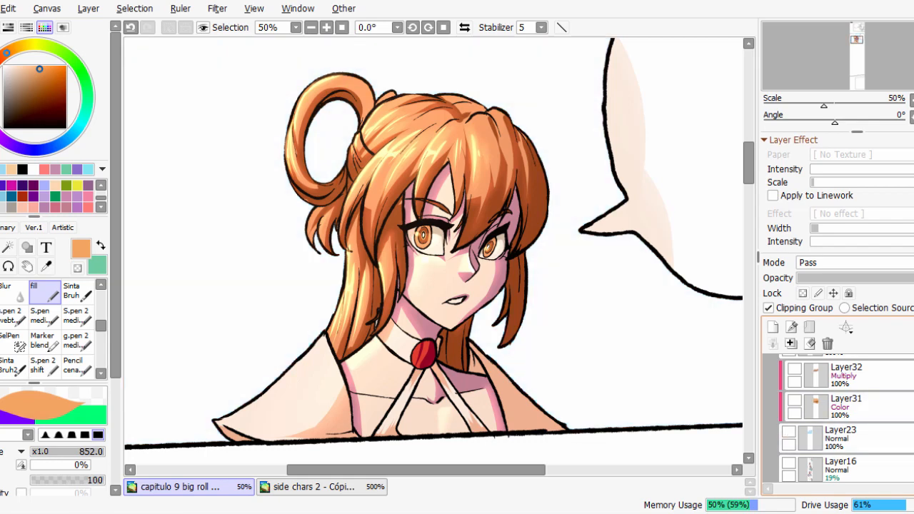
{"action": "scroll", "coordinate": [840, 419], "scroll_direction": "up", "scroll_amount": 2}
{"action": "left_click", "coordinate": [789, 385]}
{"action": "scroll", "coordinate": [839, 418], "scroll_direction": "up", "scroll_amount": 3}
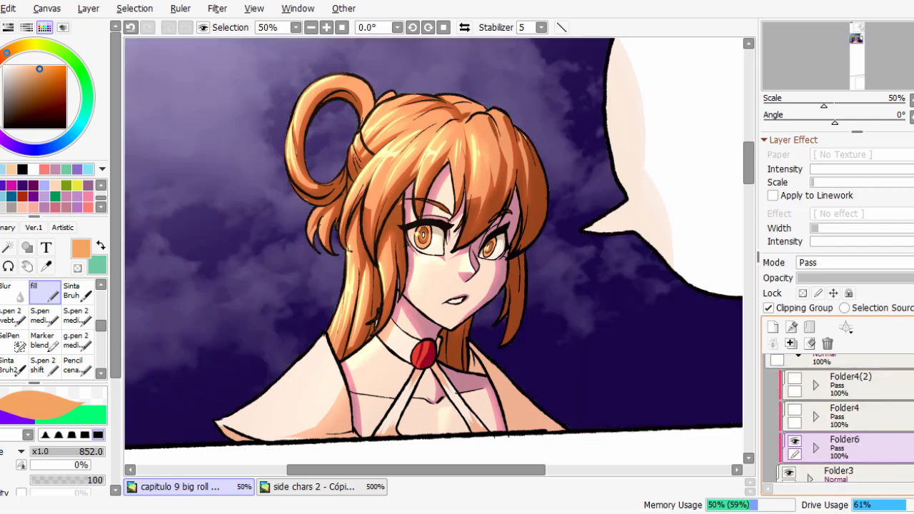
{"action": "scroll", "coordinate": [839, 419], "scroll_direction": "up", "scroll_amount": 1}
{"action": "left_click", "coordinate": [795, 460]}
{"action": "left_click", "coordinate": [795, 397]}
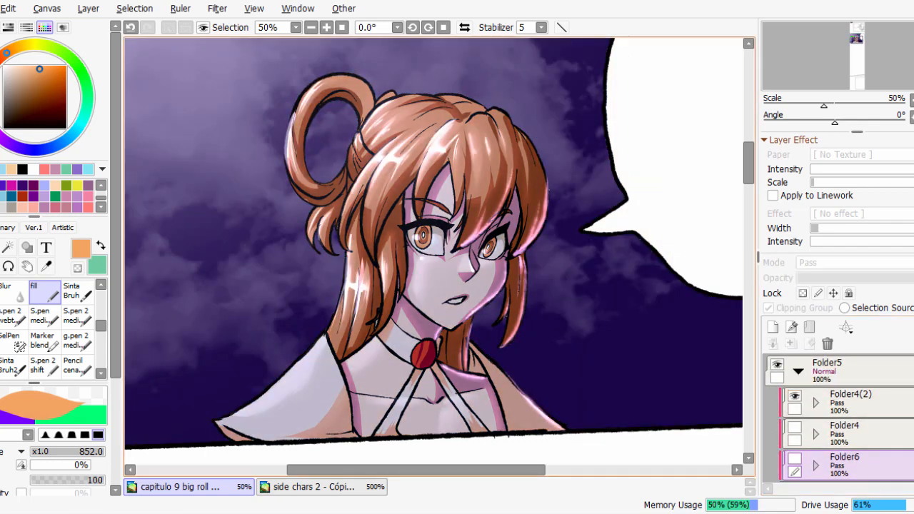
{"action": "left_click_drag", "start_coordinate": [472, 250], "coordinate": [470, 268]}
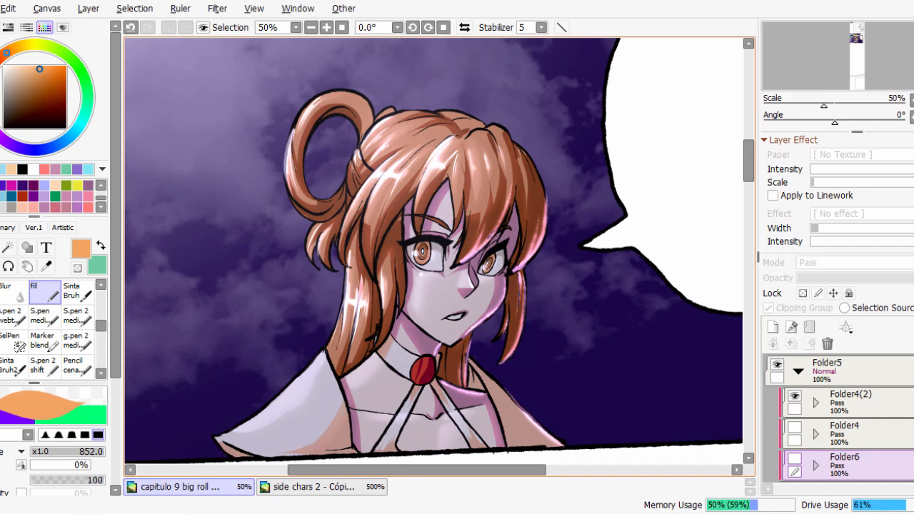
{"action": "scroll", "coordinate": [554, 336], "scroll_direction": "up", "scroll_amount": 1}
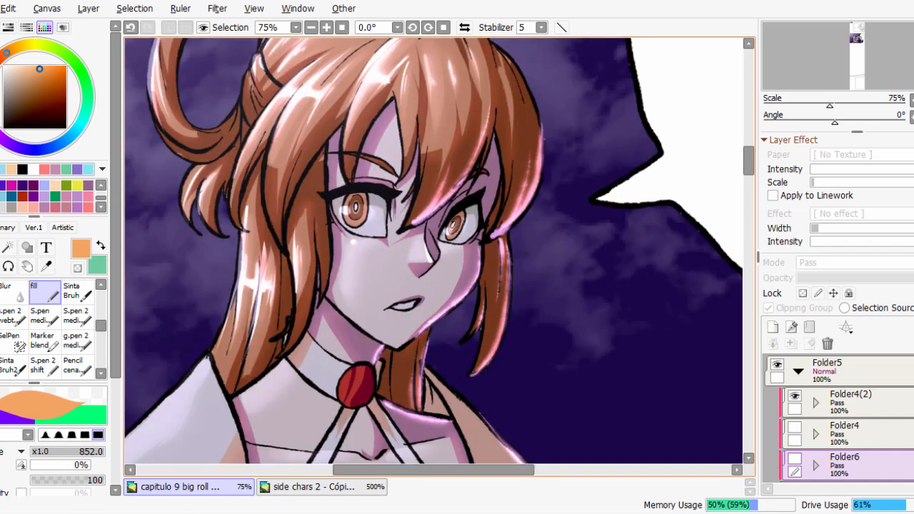
{"action": "left_click_drag", "start_coordinate": [500, 285], "coordinate": [522, 319]}
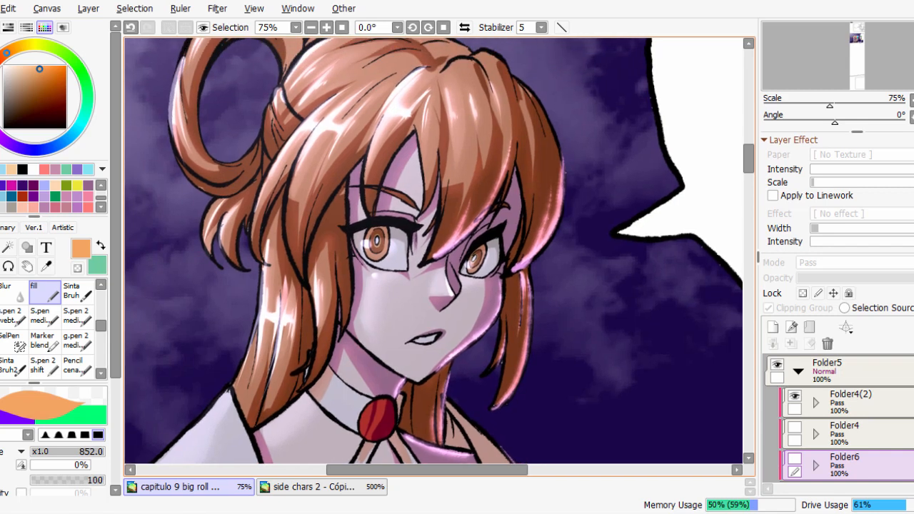
Swap Folder4(2) for Folder4 and the night sky Layer24 for the blue sky Layer23 to view the daytime lighting up close.
{"action": "left_click", "coordinate": [795, 396]}
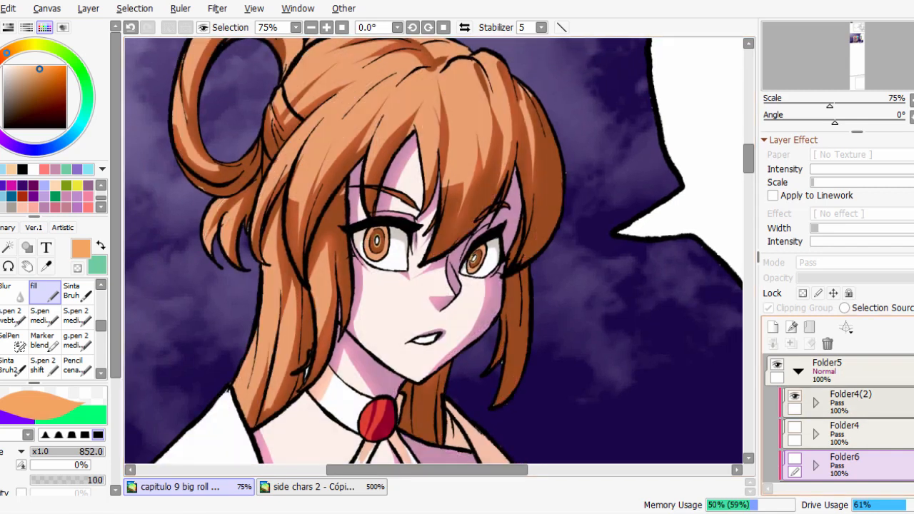
{"action": "left_click", "coordinate": [795, 427]}
{"action": "scroll", "coordinate": [840, 421], "scroll_direction": "down", "scroll_amount": 5}
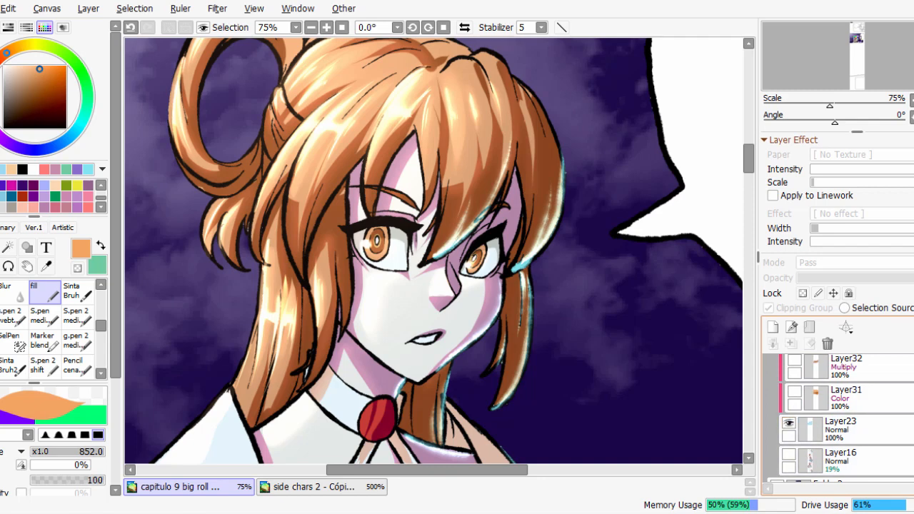
{"action": "scroll", "coordinate": [839, 418], "scroll_direction": "up", "scroll_amount": 2}
{"action": "left_click", "coordinate": [789, 375]}
{"action": "left_click_drag", "start_coordinate": [643, 321], "coordinate": [670, 305]}
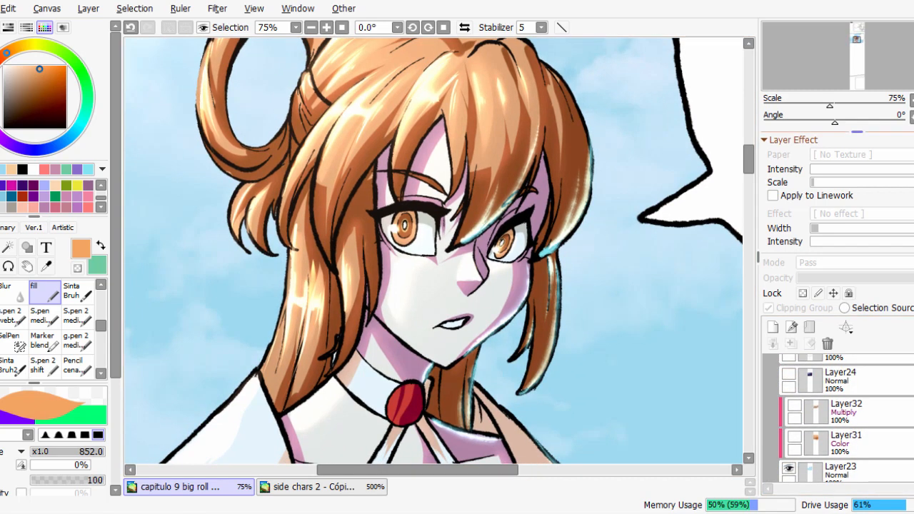
Toggle the visibility of Folder3 and Layer18 off and on to check what each one contains.
{"action": "left_click", "coordinate": [913, 101]}
{"action": "left_click_drag", "start_coordinate": [758, 258], "coordinate": [755, 258]}
{"action": "left_click_drag", "start_coordinate": [500, 257], "coordinate": [520, 266]}
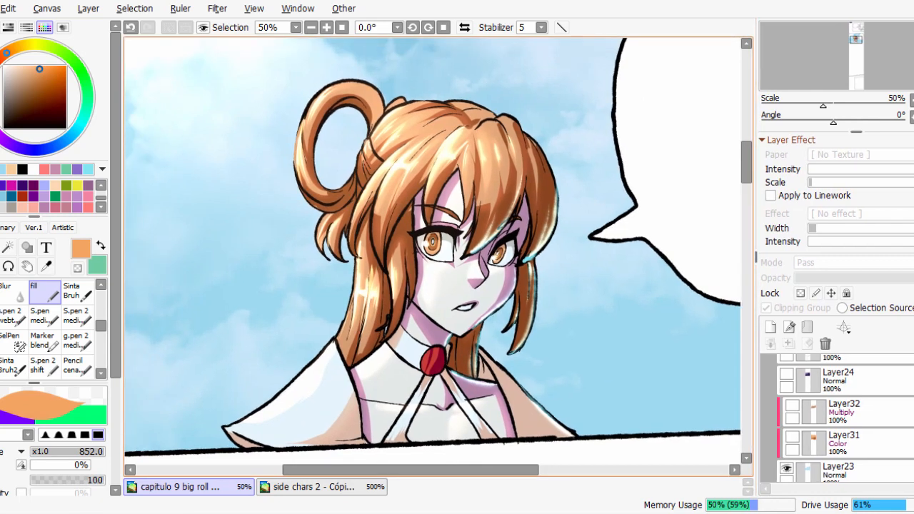
{"action": "scroll", "coordinate": [835, 418], "scroll_direction": "up", "scroll_amount": 3}
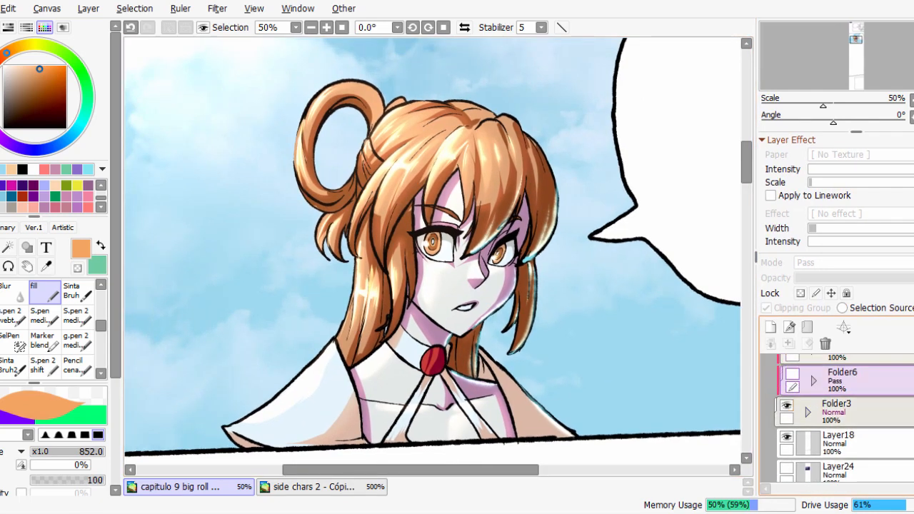
{"action": "left_click", "coordinate": [837, 412]}
{"action": "left_click", "coordinate": [788, 406]}
{"action": "left_click", "coordinate": [787, 406]}
{"action": "left_click", "coordinate": [788, 437]}
{"action": "left_click", "coordinate": [788, 437]}
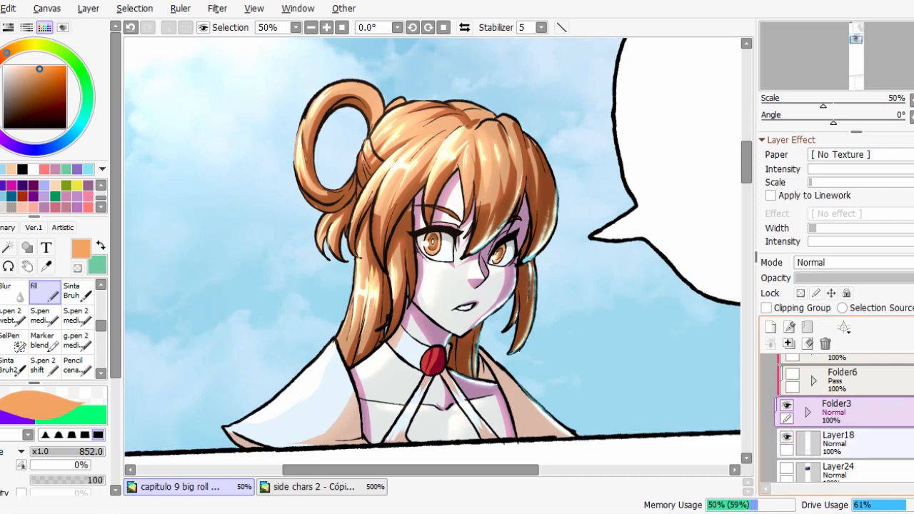
Show the sky tint layers Layer32 and Layer31 and swap Folder4 for Folder6 to view the sunset lighting.
{"action": "scroll", "coordinate": [836, 418], "scroll_direction": "down", "scroll_amount": 2}
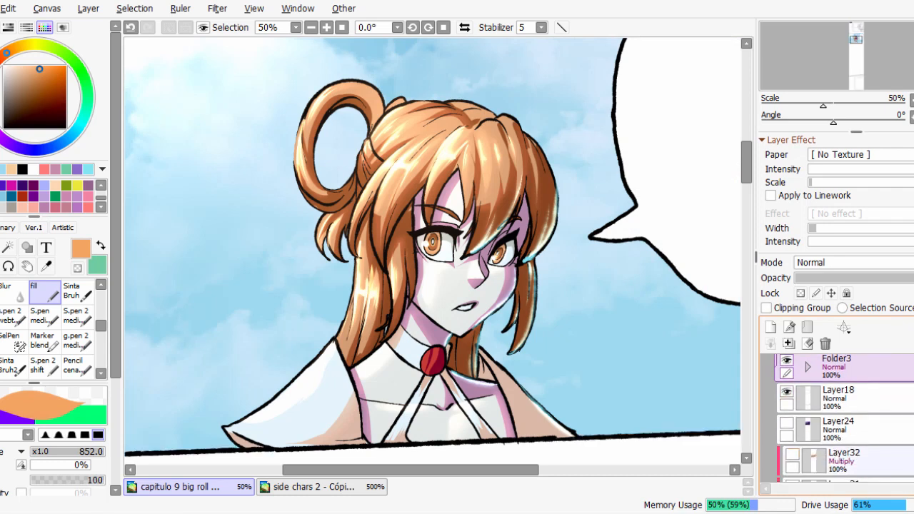
{"action": "left_click", "coordinate": [792, 454]}
{"action": "scroll", "coordinate": [792, 450], "scroll_direction": "down", "scroll_amount": 1}
{"action": "left_click", "coordinate": [792, 445]}
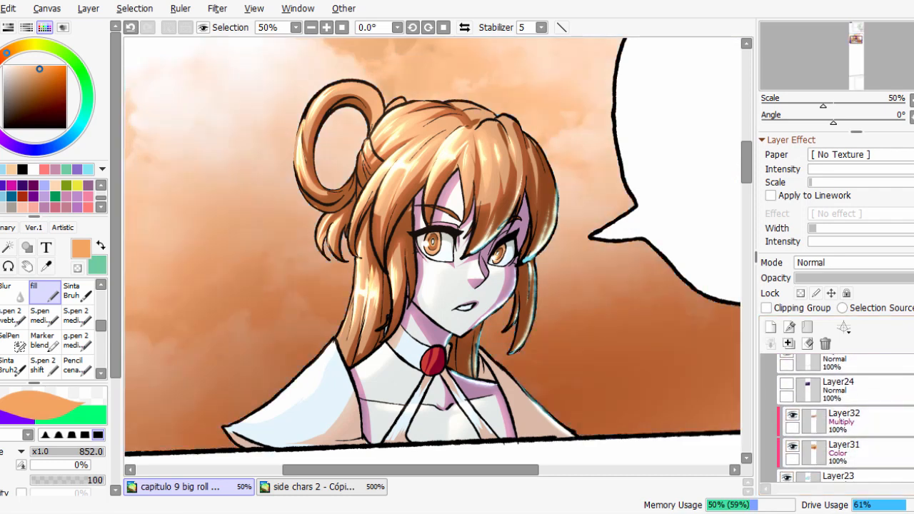
{"action": "scroll", "coordinate": [793, 421], "scroll_direction": "up", "scroll_amount": 3}
{"action": "left_click", "coordinate": [792, 388]}
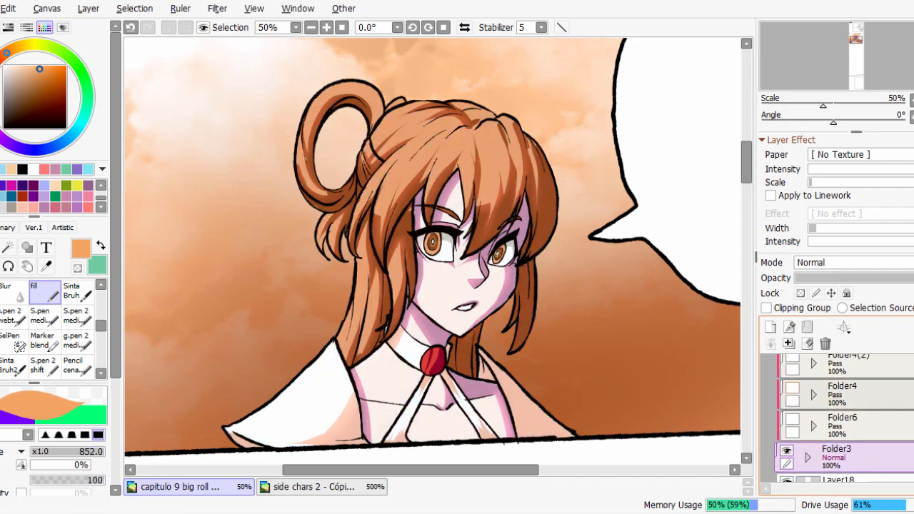
{"action": "left_click", "coordinate": [792, 420]}
{"action": "left_click_drag", "start_coordinate": [457, 243], "coordinate": [458, 260]}
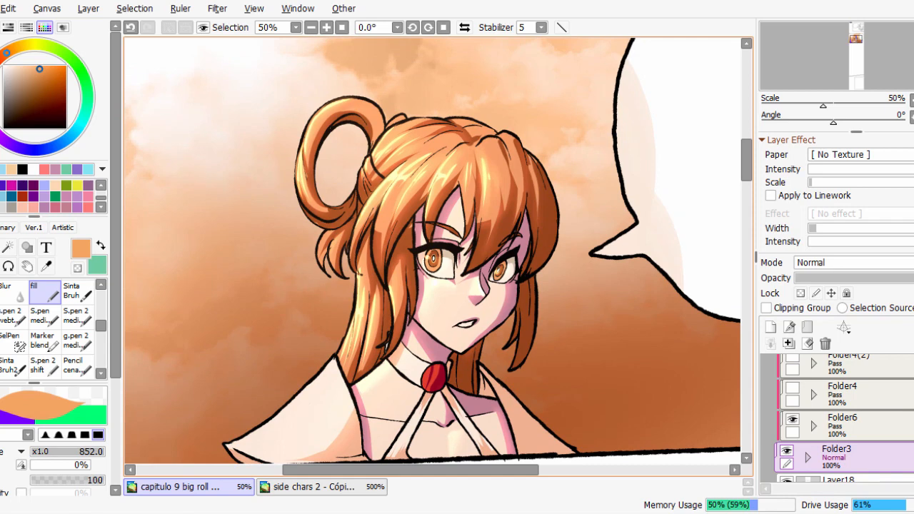
Delete the sunset lighting folder Folder6 and show the daytime lighting folder Folder4.
{"action": "left_click", "coordinate": [843, 421]}
{"action": "left_click", "coordinate": [826, 344]}
{"action": "left_click", "coordinate": [843, 389]}
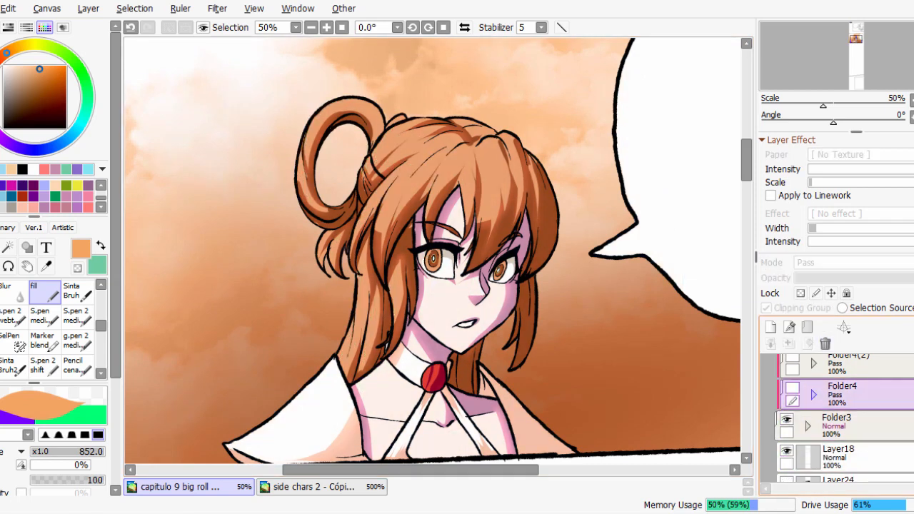
{"action": "left_click", "coordinate": [793, 388]}
{"action": "left_click", "coordinate": [793, 388]}
{"action": "left_click", "coordinate": [792, 388]}
{"action": "left_click", "coordinate": [793, 388]}
{"action": "left_click", "coordinate": [792, 388]}
Hide and delete the orange sky tint layers Layer32 and Layer31.
{"action": "left_click", "coordinate": [793, 433]}
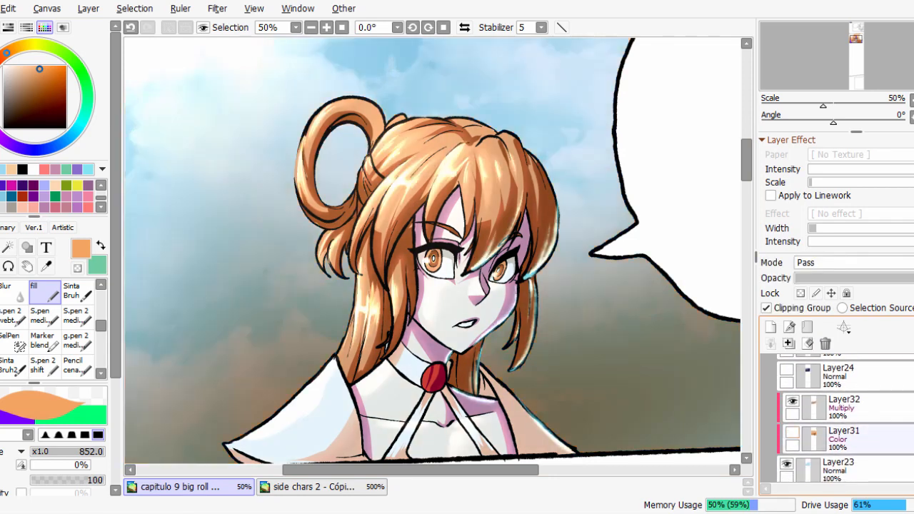
{"action": "left_click", "coordinate": [793, 402]}
{"action": "left_click", "coordinate": [850, 407]}
{"action": "left_click", "coordinate": [826, 344]}
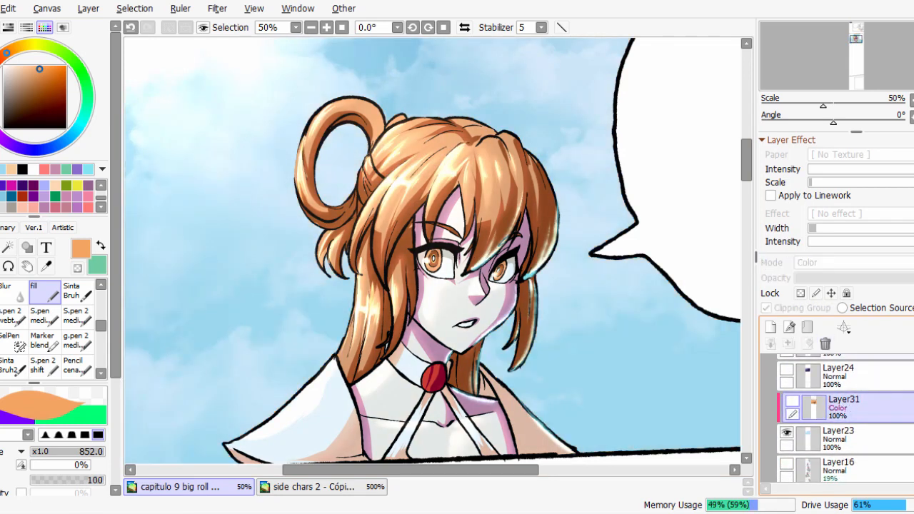
{"action": "left_click", "coordinate": [826, 344]}
Delete the daytime lighting folder Folder4 and display the night version with the sky Layer24 and Folder4(2).
{"action": "left_click", "coordinate": [786, 401]}
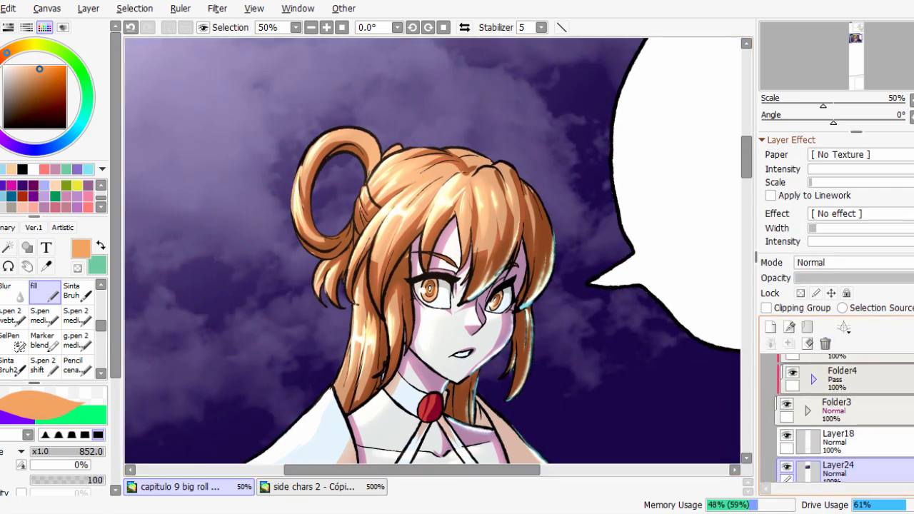
{"action": "left_click", "coordinate": [792, 373]}
{"action": "left_click", "coordinate": [792, 373]}
{"action": "left_click", "coordinate": [858, 380]}
{"action": "left_click", "coordinate": [826, 344]}
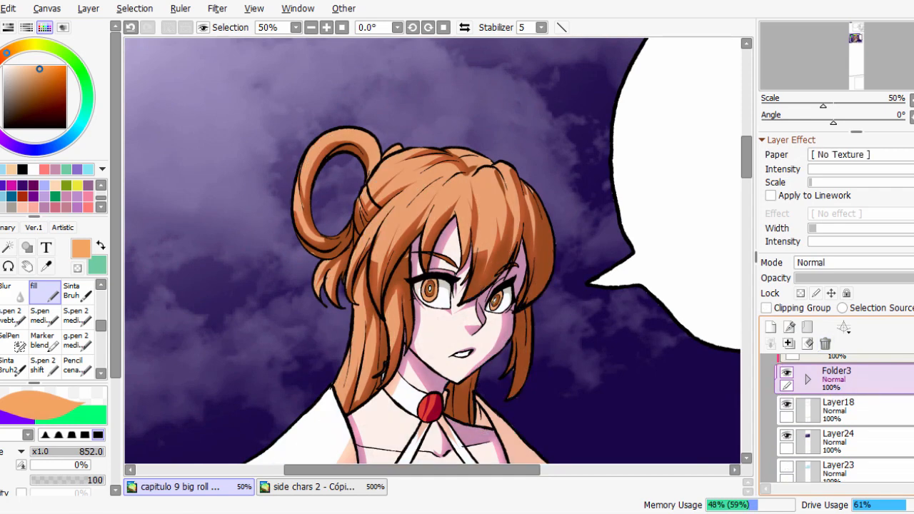
{"action": "scroll", "coordinate": [822, 389], "scroll_direction": "up", "scroll_amount": 1}
{"action": "left_click", "coordinate": [793, 385]}
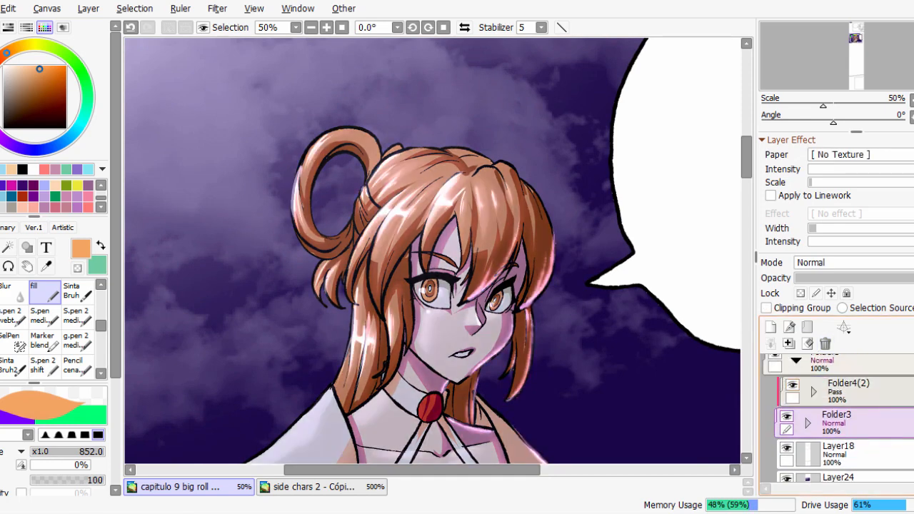
Delete the semi-transparent layer Layer21(2) inside Folder3.
{"action": "scroll", "coordinate": [495, 318], "scroll_direction": "down", "scroll_amount": 1}
{"action": "left_click_drag", "start_coordinate": [495, 319], "coordinate": [481, 291]}
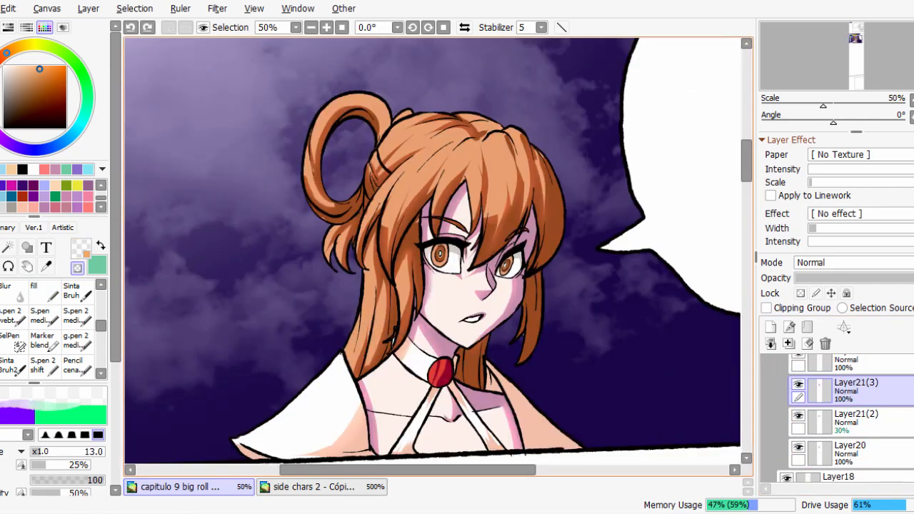
{"action": "left_click", "coordinate": [872, 418]}
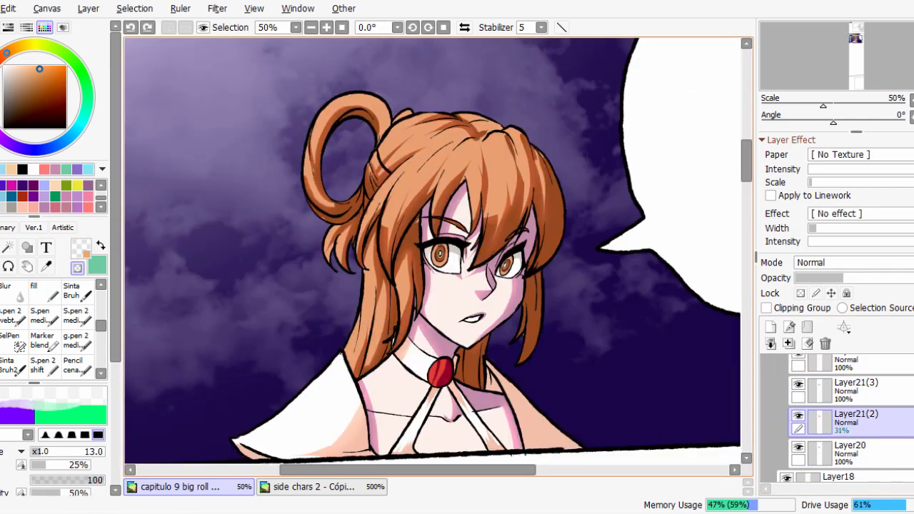
{"action": "left_click", "coordinate": [826, 344]}
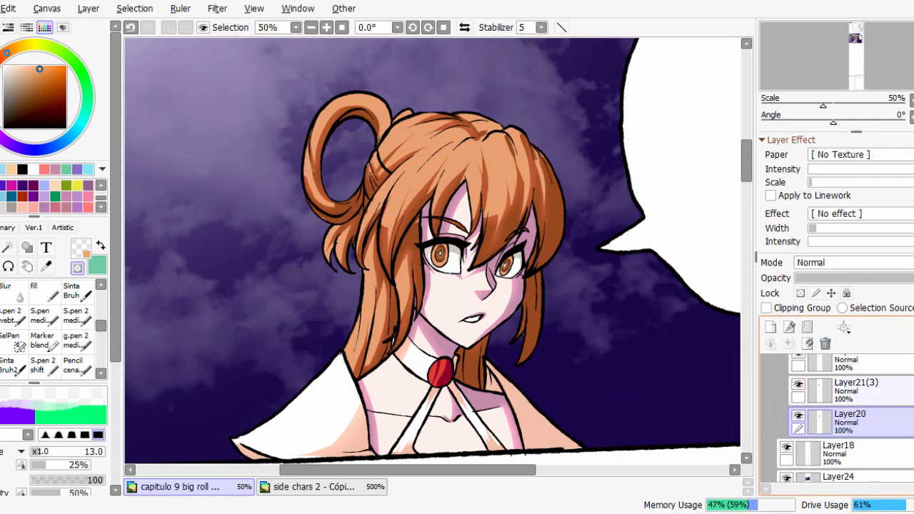
Show Folder4(2) above Folder3 to bring back the night lighting on the character.
{"action": "scroll", "coordinate": [843, 418], "scroll_direction": "up", "scroll_amount": 2}
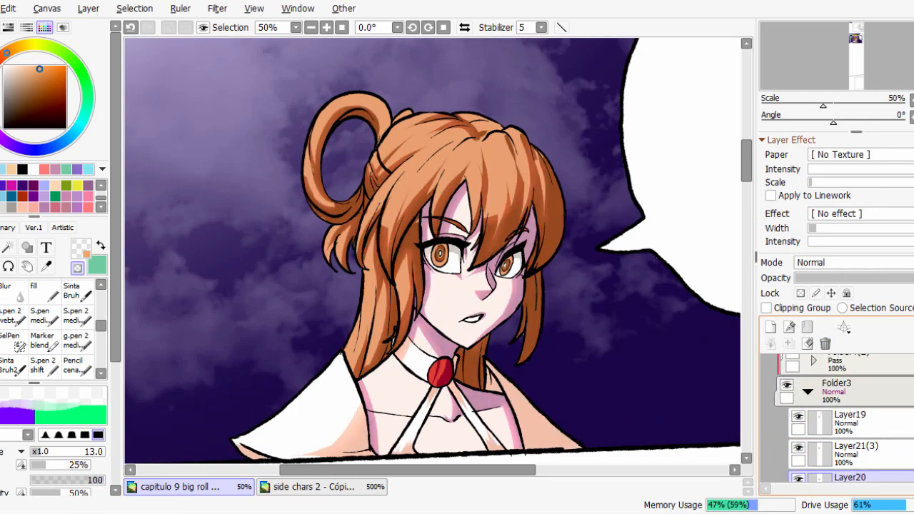
{"action": "left_click", "coordinate": [793, 356]}
{"action": "mouse_move", "coordinate": [573, 276]}
{"action": "left_mouse_down"}
{"action": "mouse_move", "coordinate": [568, 283]}
{"action": "mouse_move", "coordinate": [556, 274]}
{"action": "left_mouse_up"}
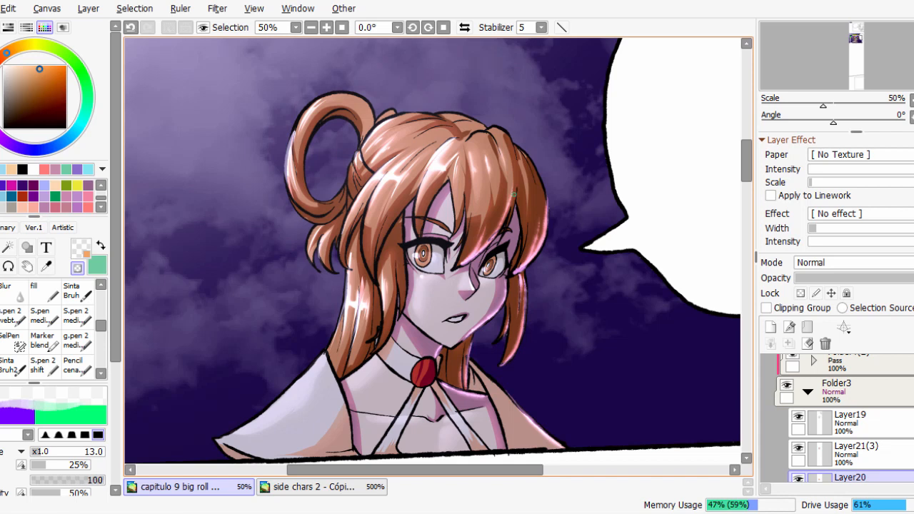